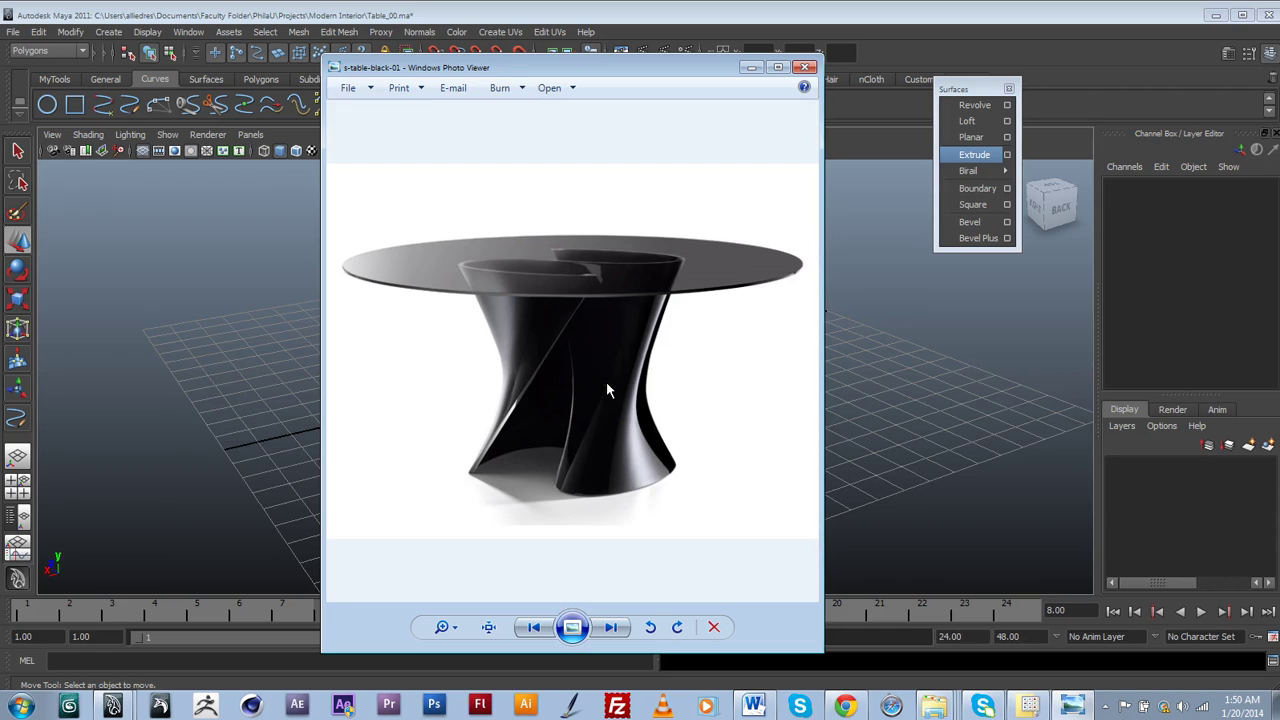
Check the reference photo of the black S-shaped table and return to the empty modelling scene.
click(809, 68)
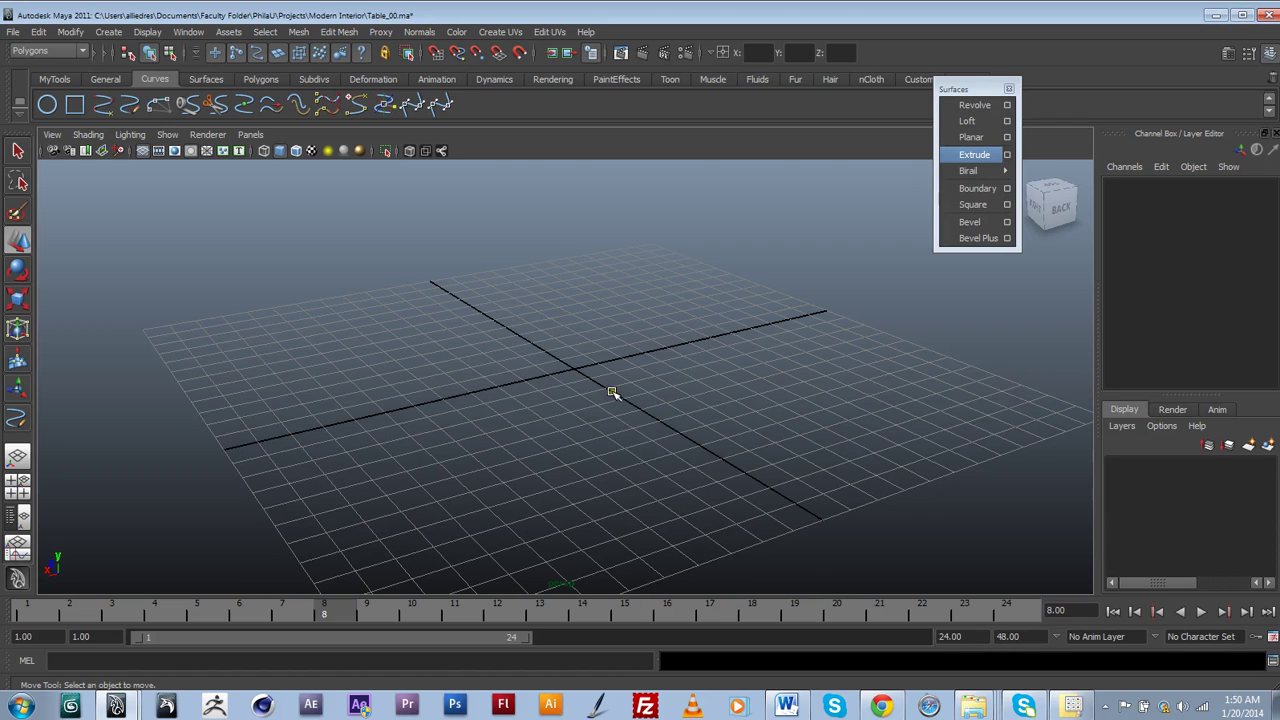
alt+drag(612, 392, 600, 425)
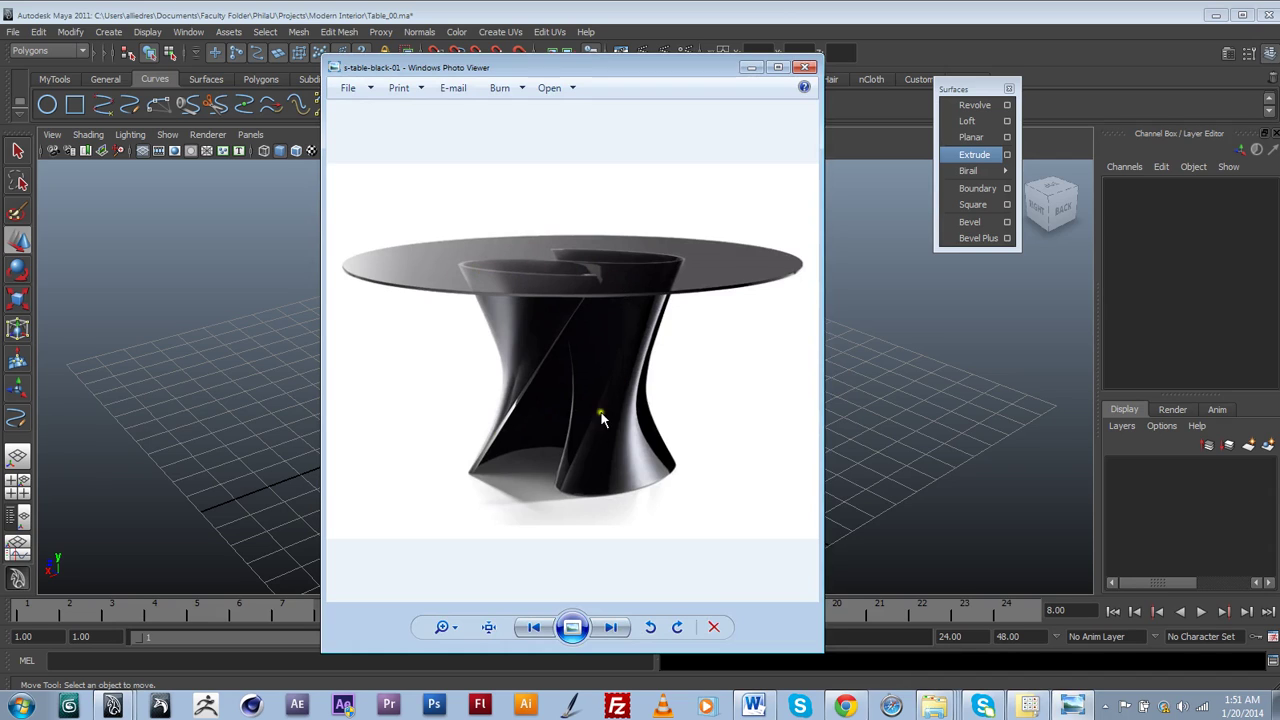
click(751, 67)
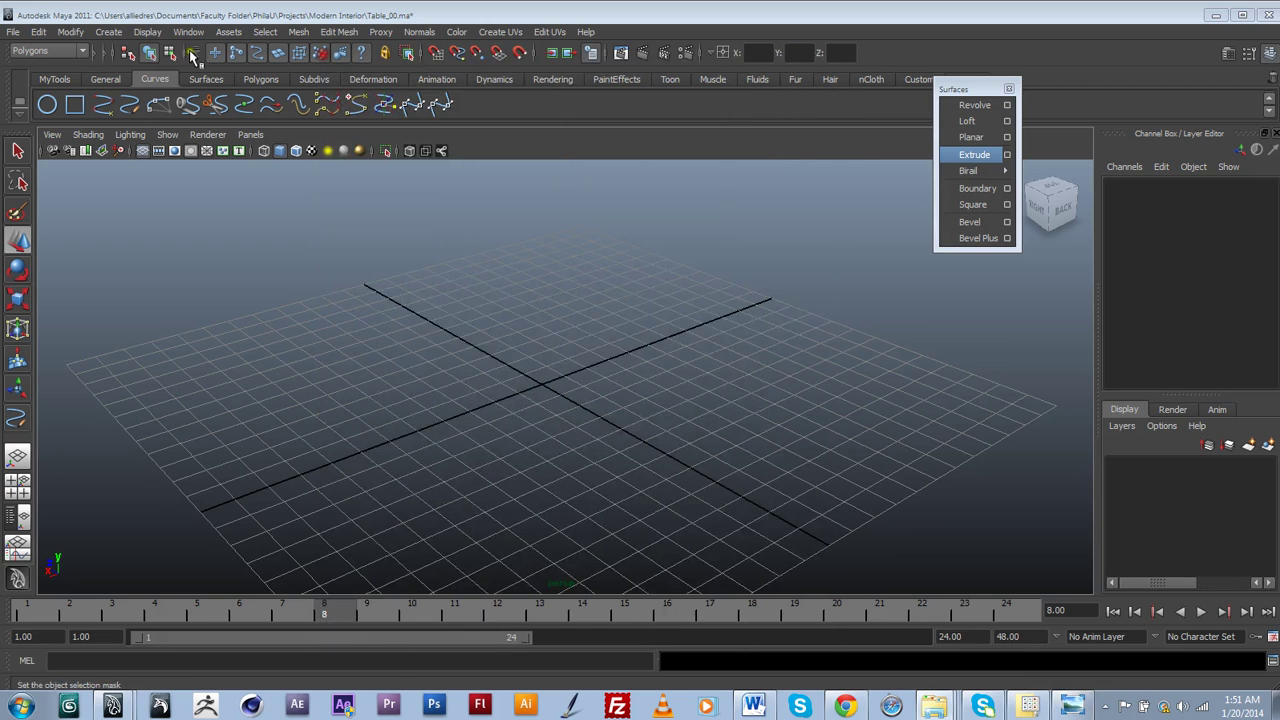
Create a text object with the letter S in Kozuka Gothic Pro EL, using the Curves type.
click(109, 34)
mouse_move(84, 34)
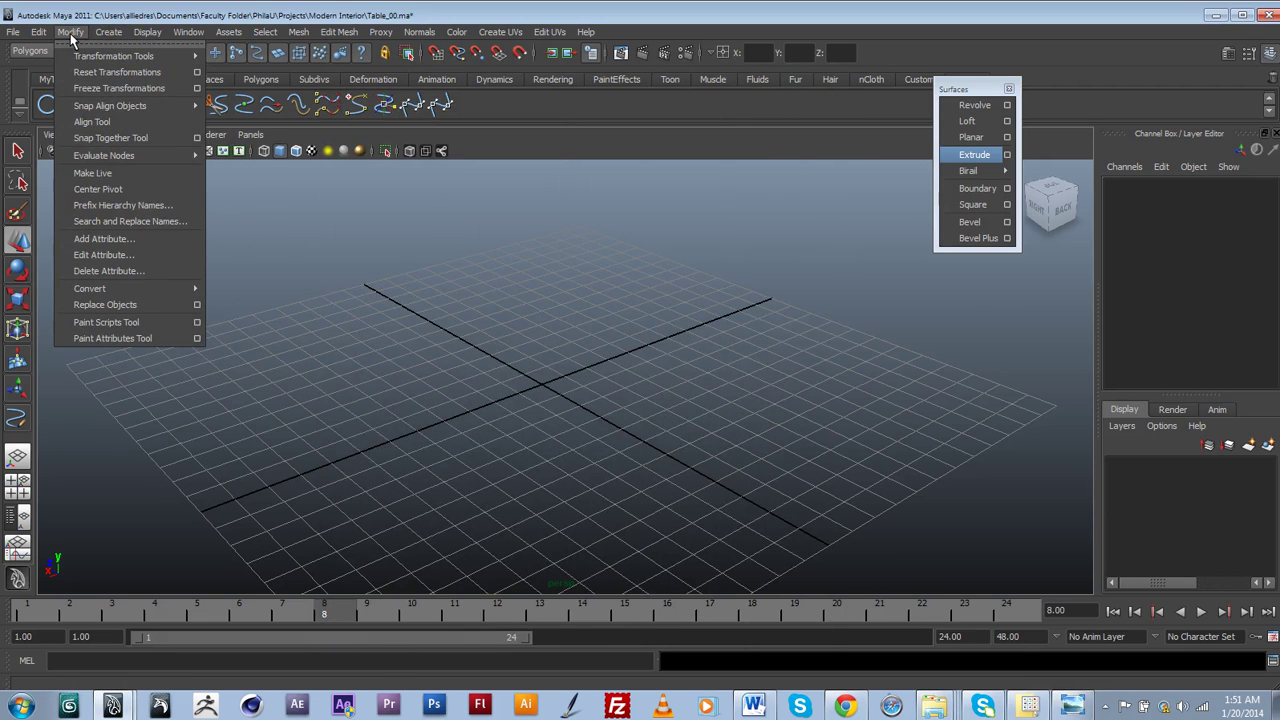
mouse_move(155, 135)
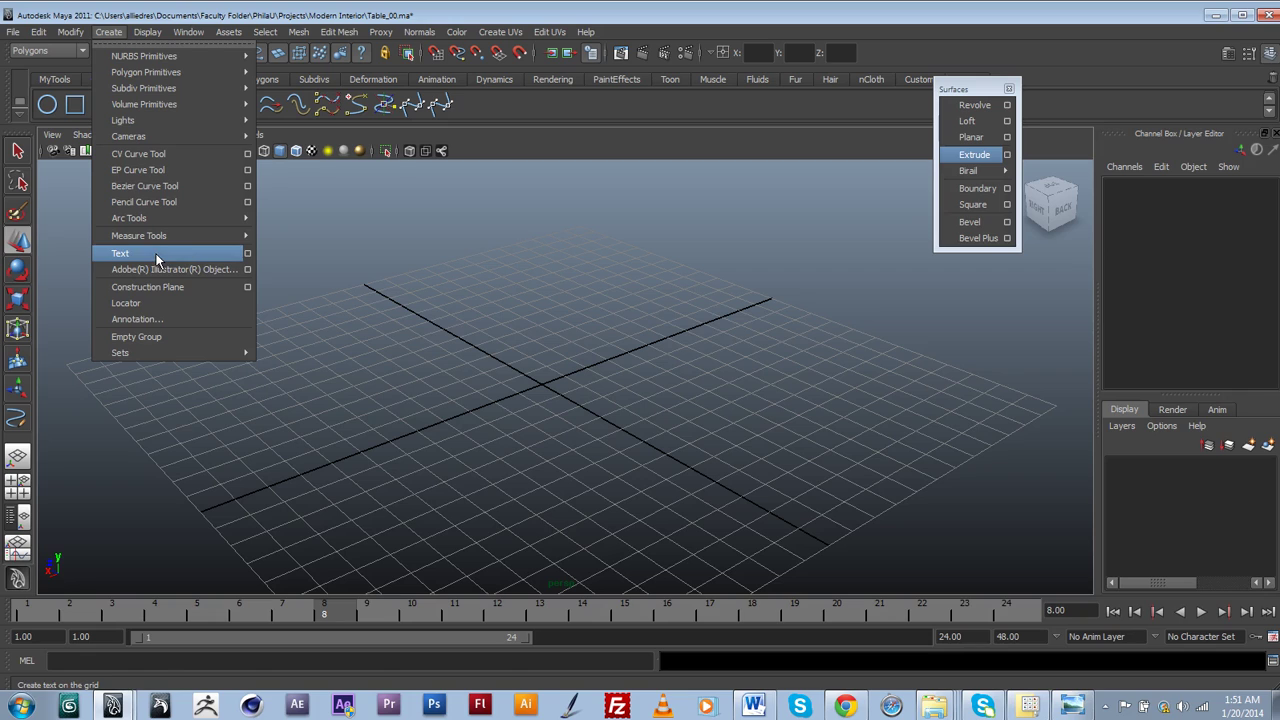
click(247, 253)
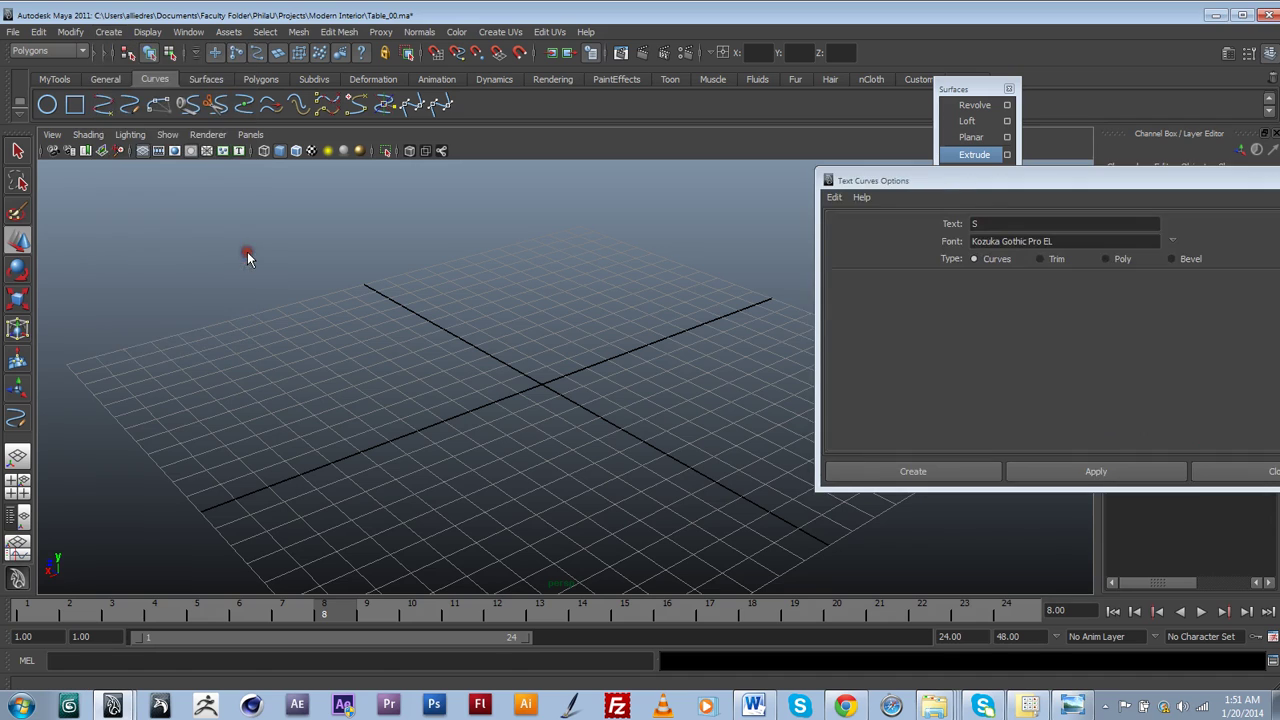
drag(1047, 183, 788, 176)
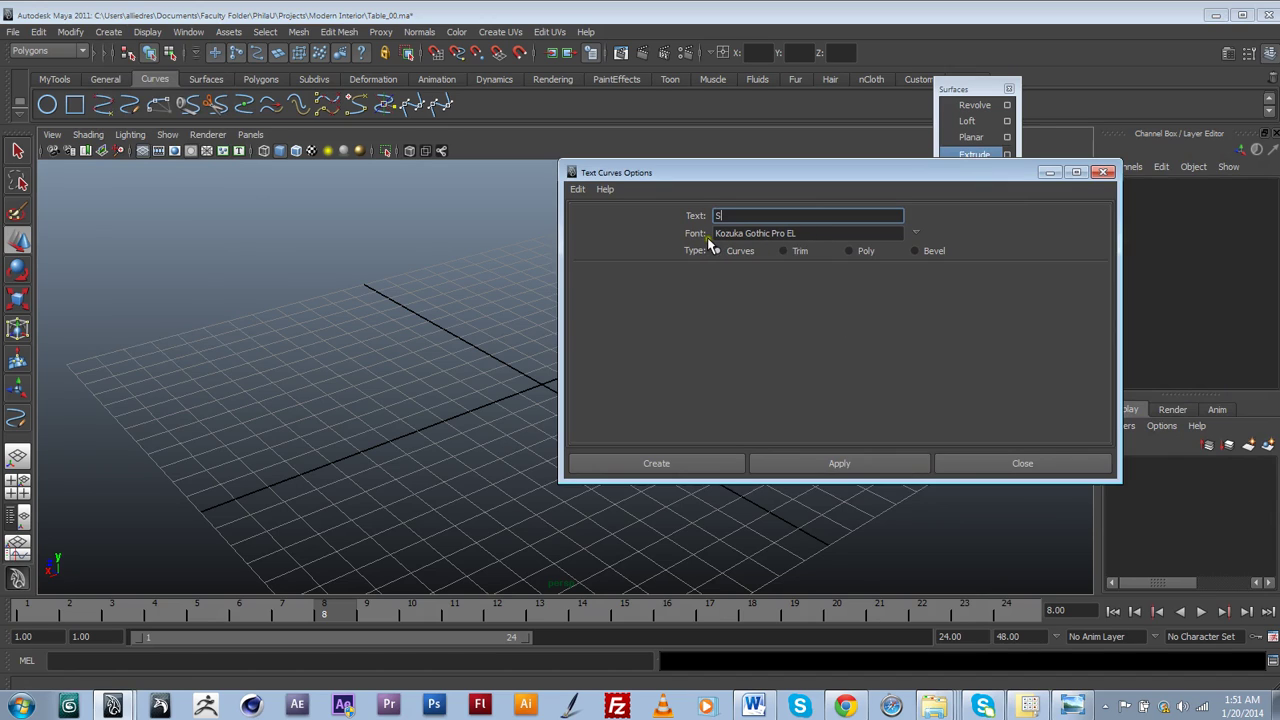
click(779, 467)
click(1103, 172)
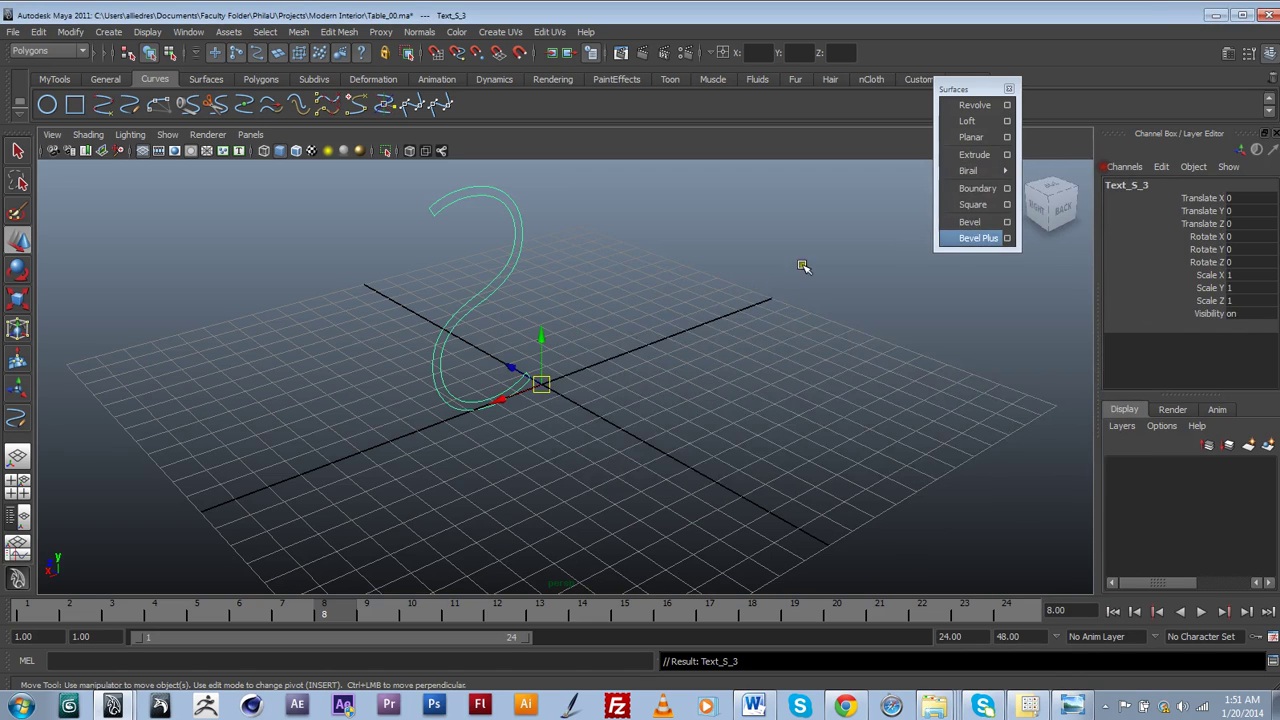
Lay the S text outline flat on the grid by setting its X rotation to 90.
alt+drag(801, 265, 997, 303)
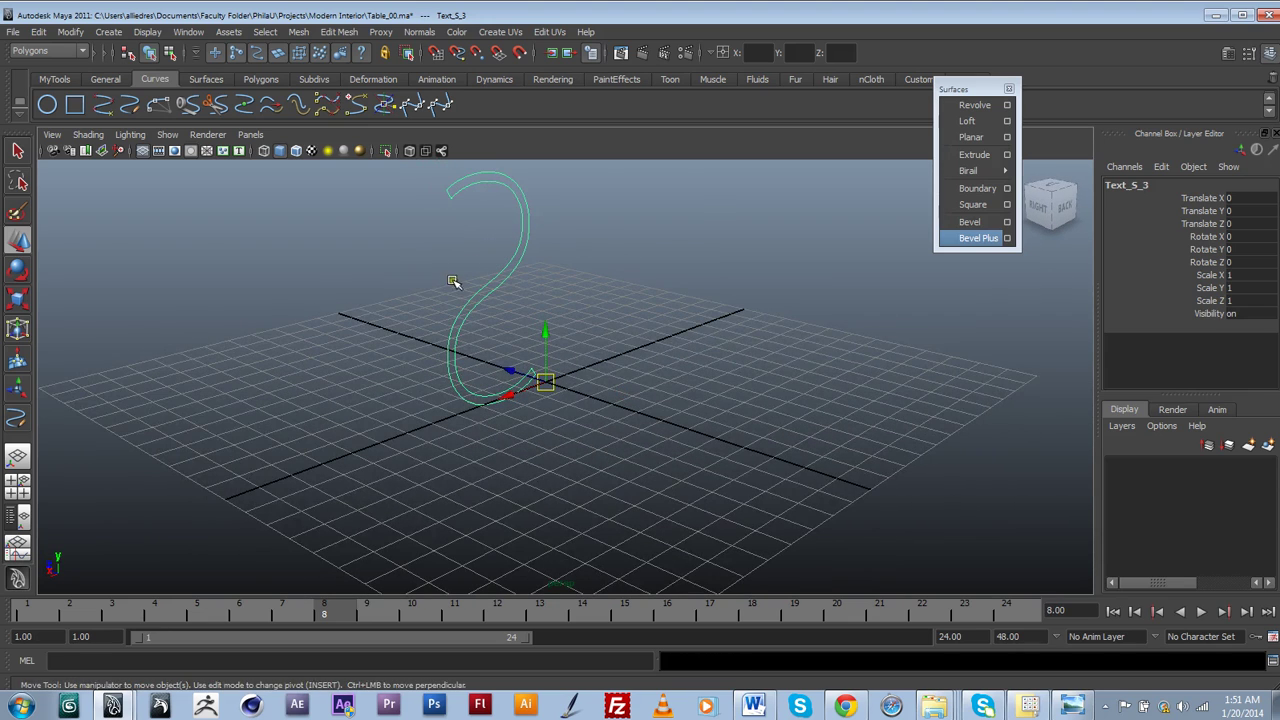
key(e)
drag(571, 337, 592, 300)
click(1242, 236)
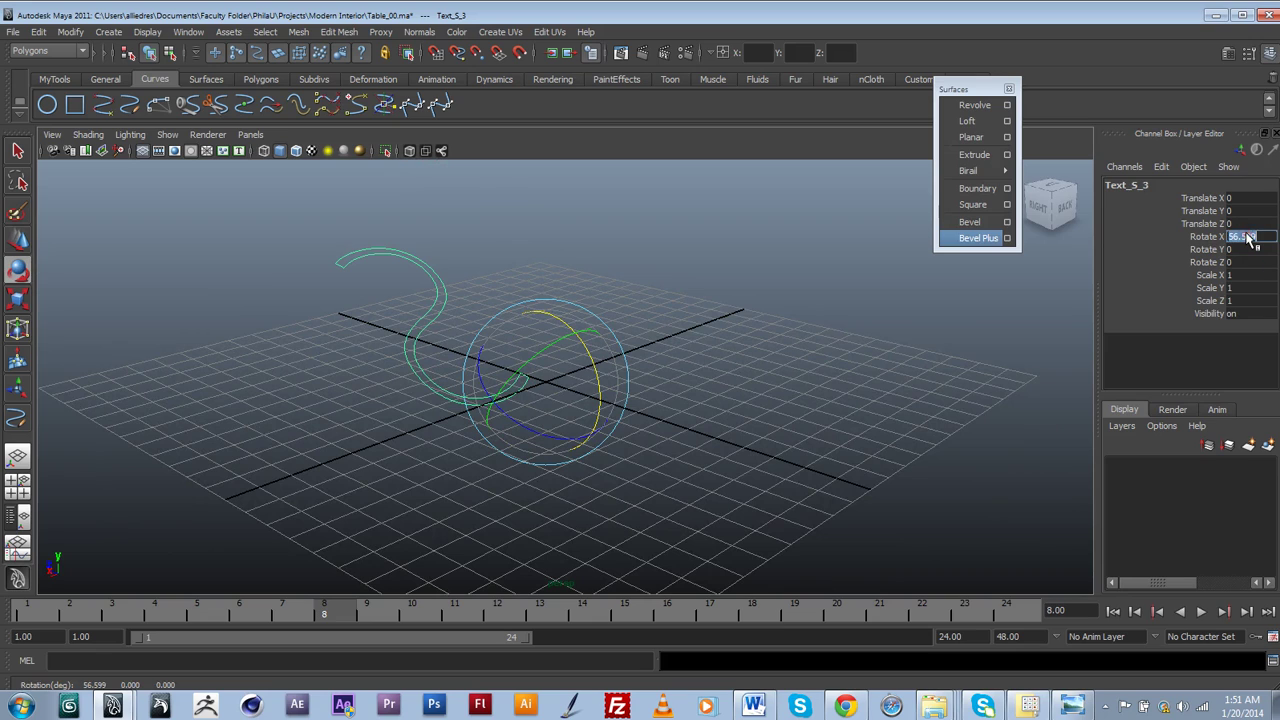
text(90)
key(Return)
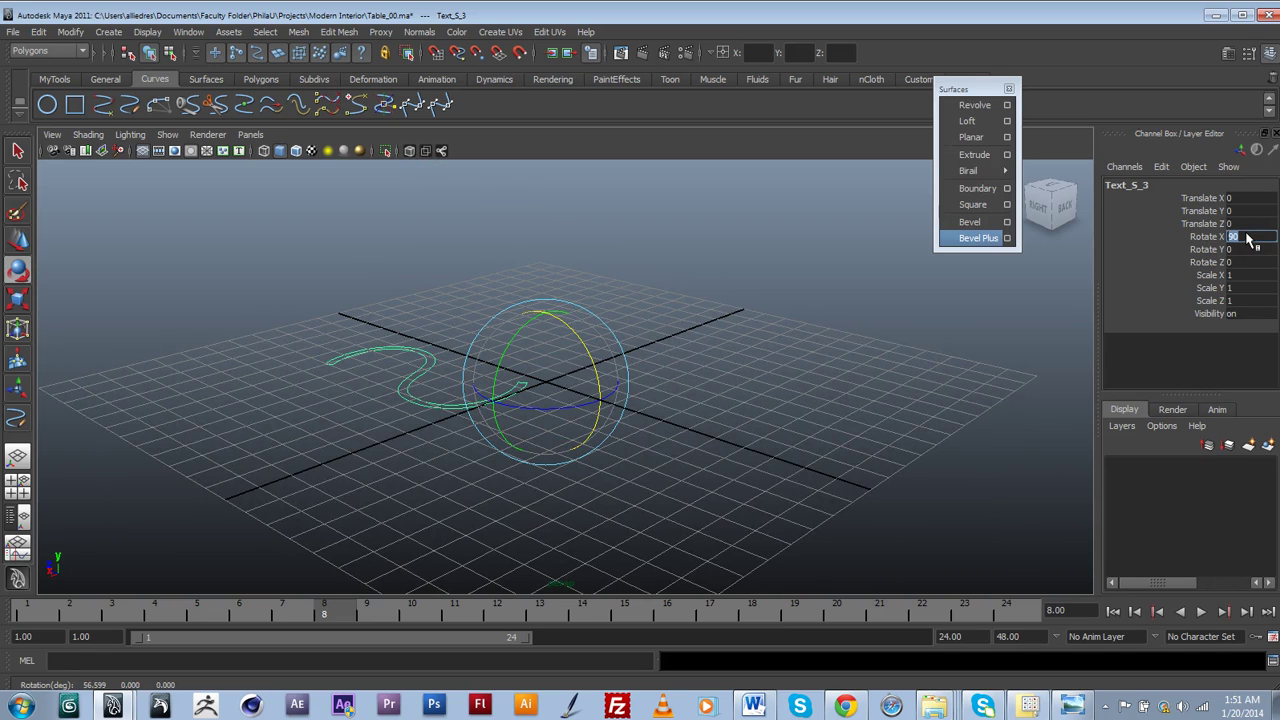
click(20, 240)
click(501, 302)
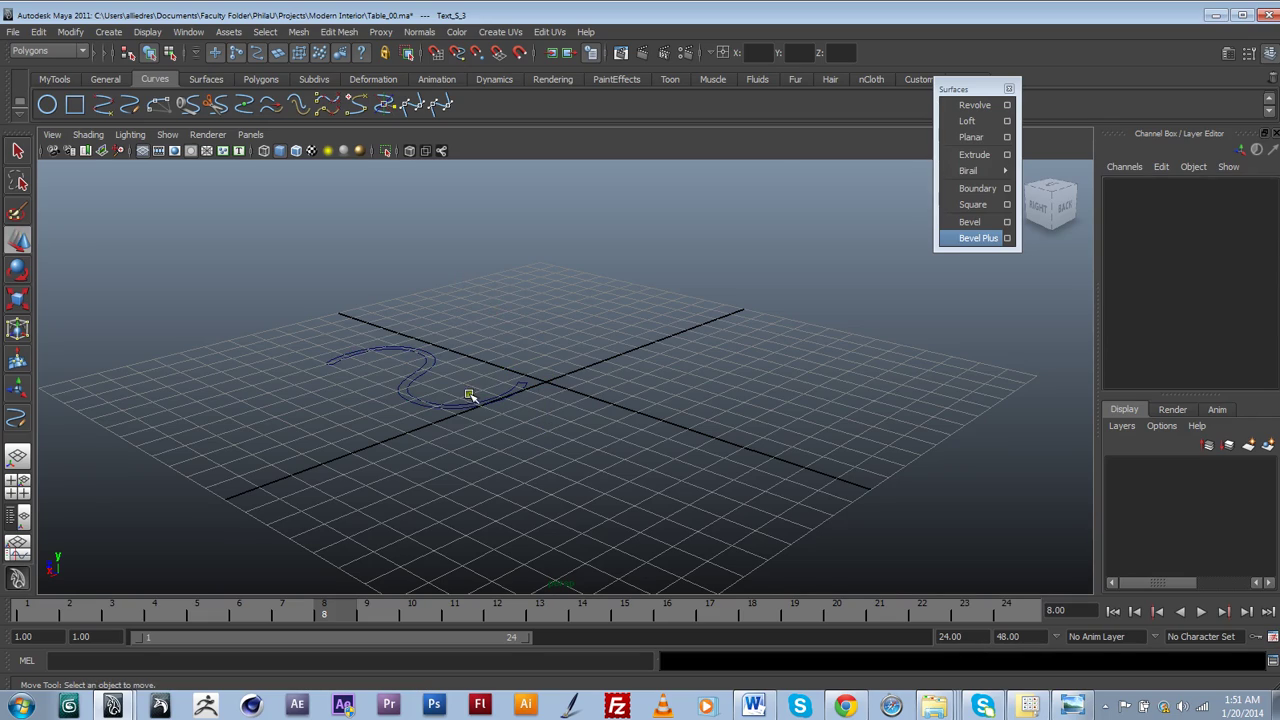
Duplicate the flat S curve and raise the copy vertically above the original to a Translate Z of about -5.58.
scroll(519, 441, up, 5)
alt+drag(519, 441, 449, 463)
alt+middle_drag(460, 454, 609, 307)
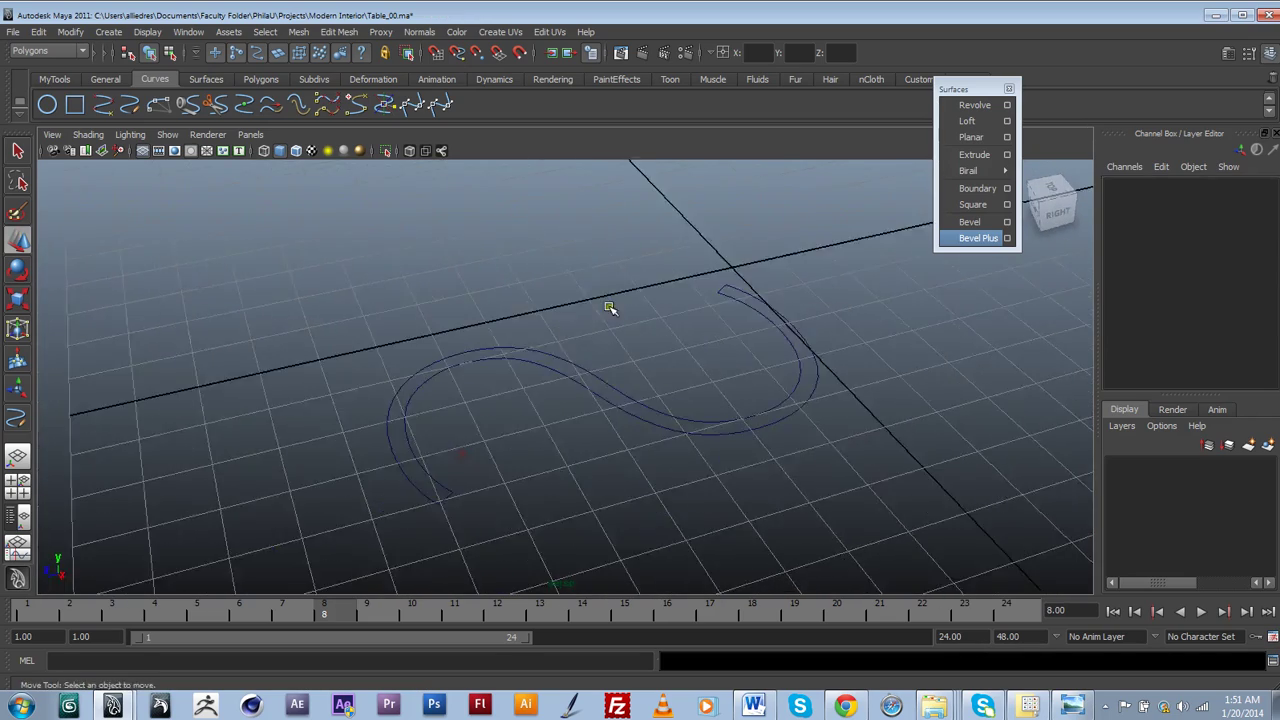
alt+drag(609, 307, 554, 311)
alt+middle_drag(554, 311, 543, 454)
scroll(546, 440, up, 1)
alt+drag(546, 440, 505, 411)
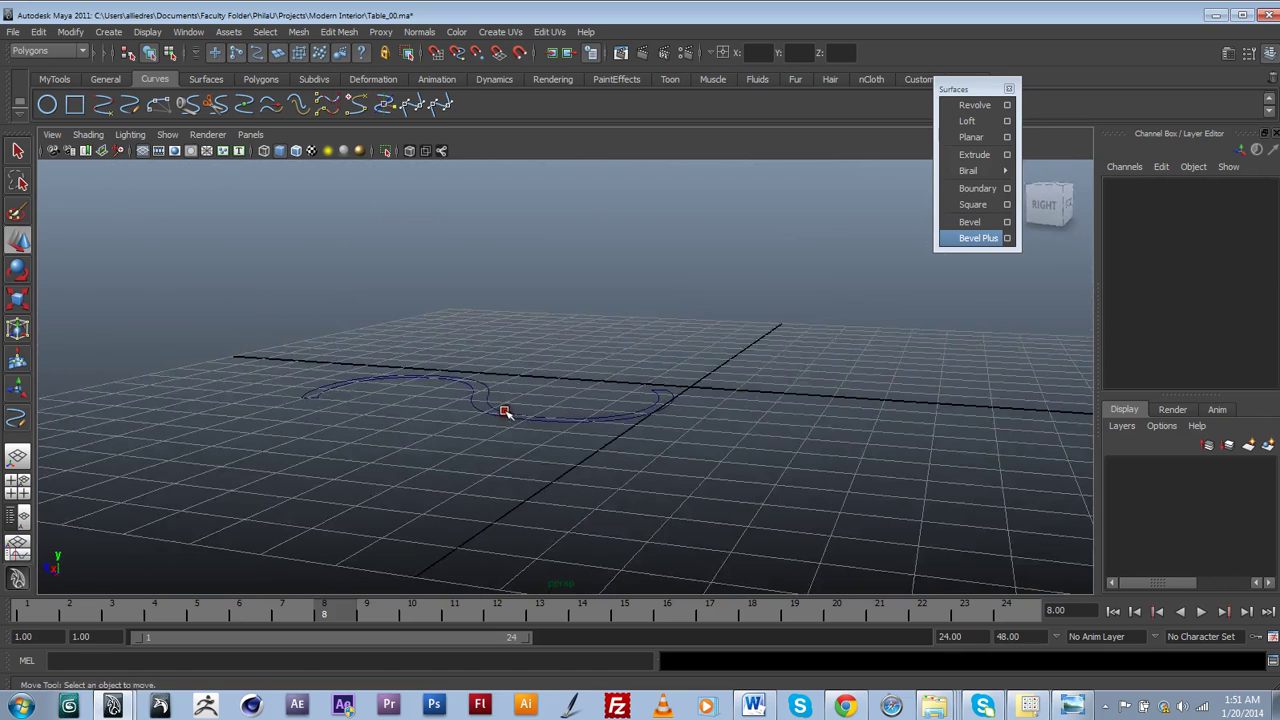
click(483, 393)
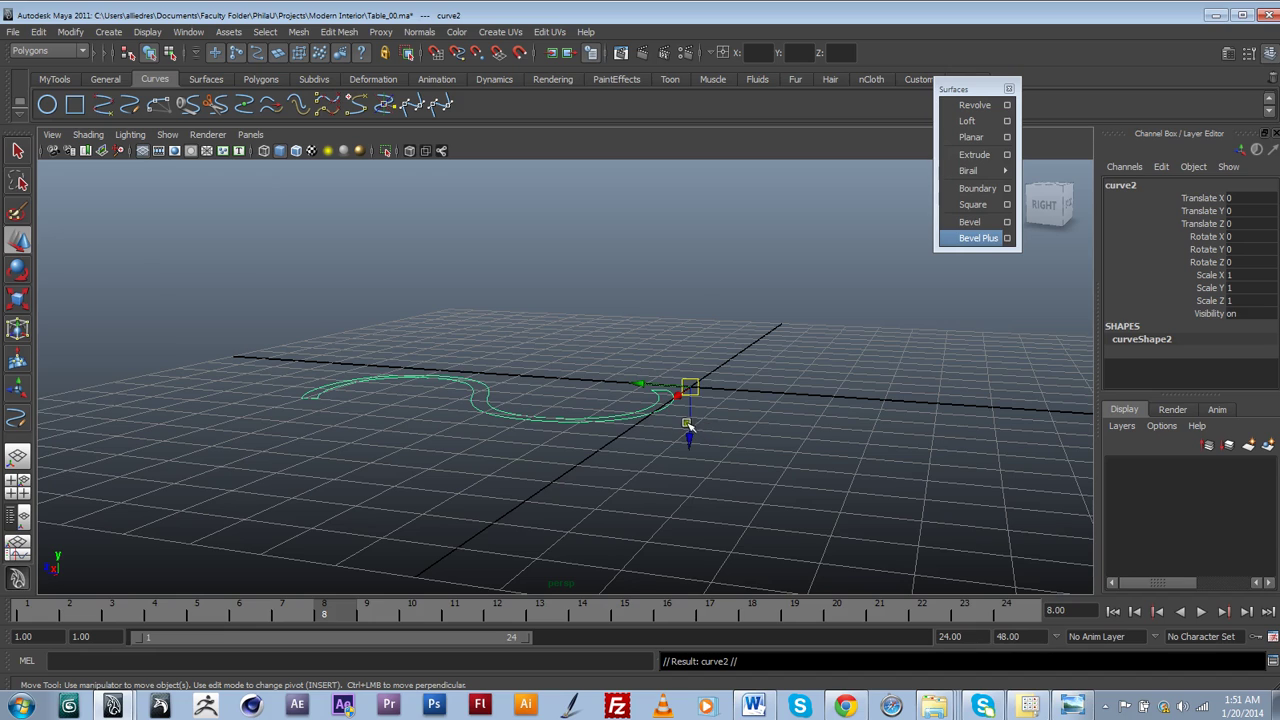
key(ctrl+d)
drag(689, 435, 666, 340)
alt+middle_drag(666, 340, 672, 331)
drag(672, 331, 625, 350)
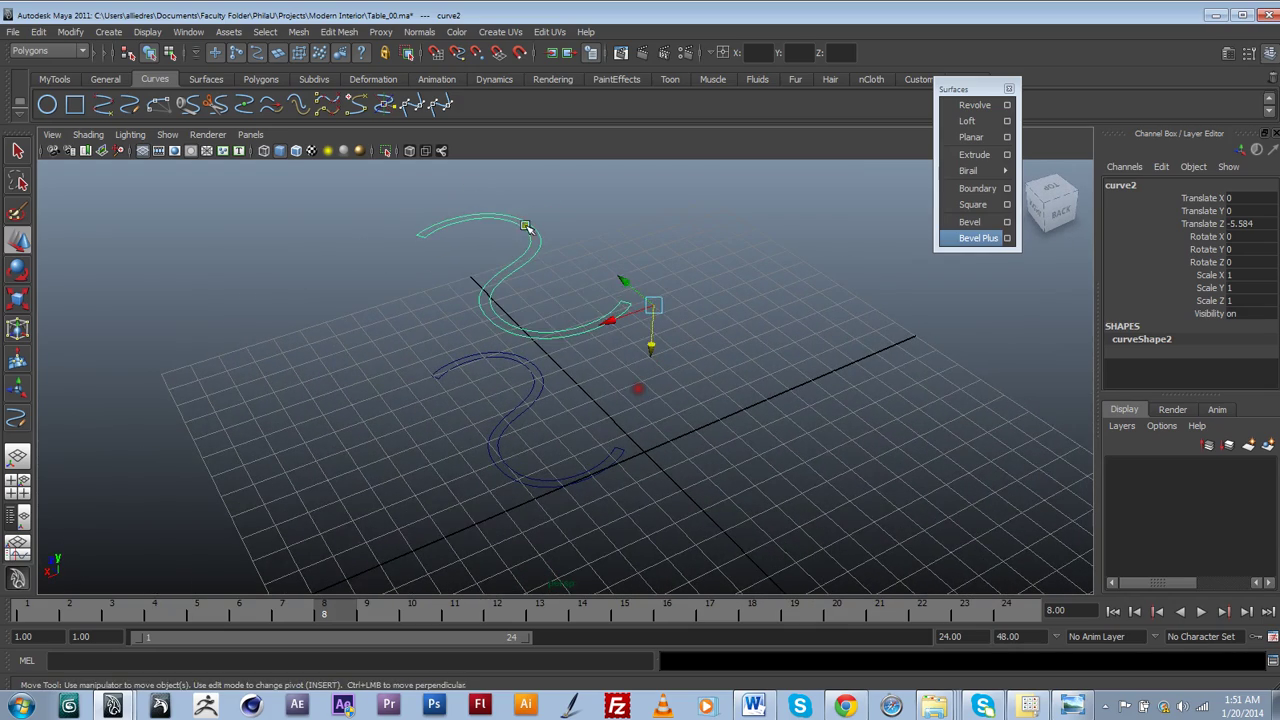
Loft a surface between the raised S curve and the original S curve on the grid.
click(578, 393)
alt+drag(591, 471, 620, 430)
drag(655, 470, 580, 271)
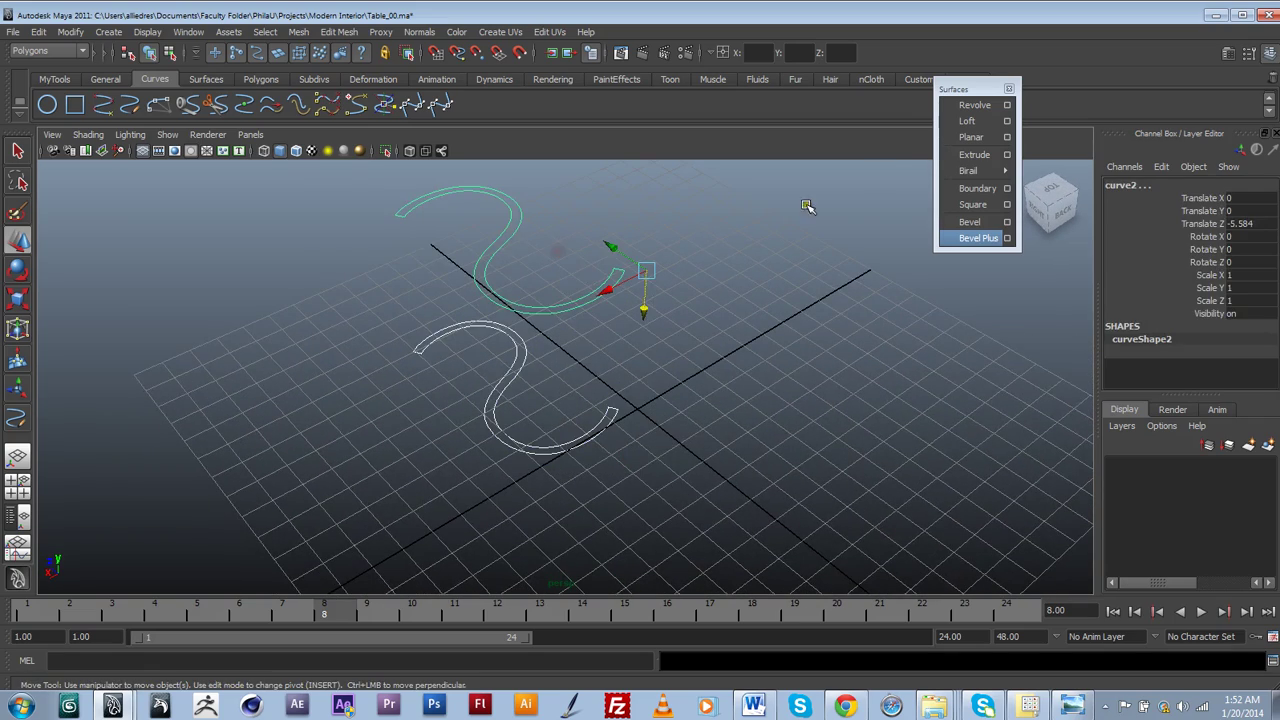
click(967, 121)
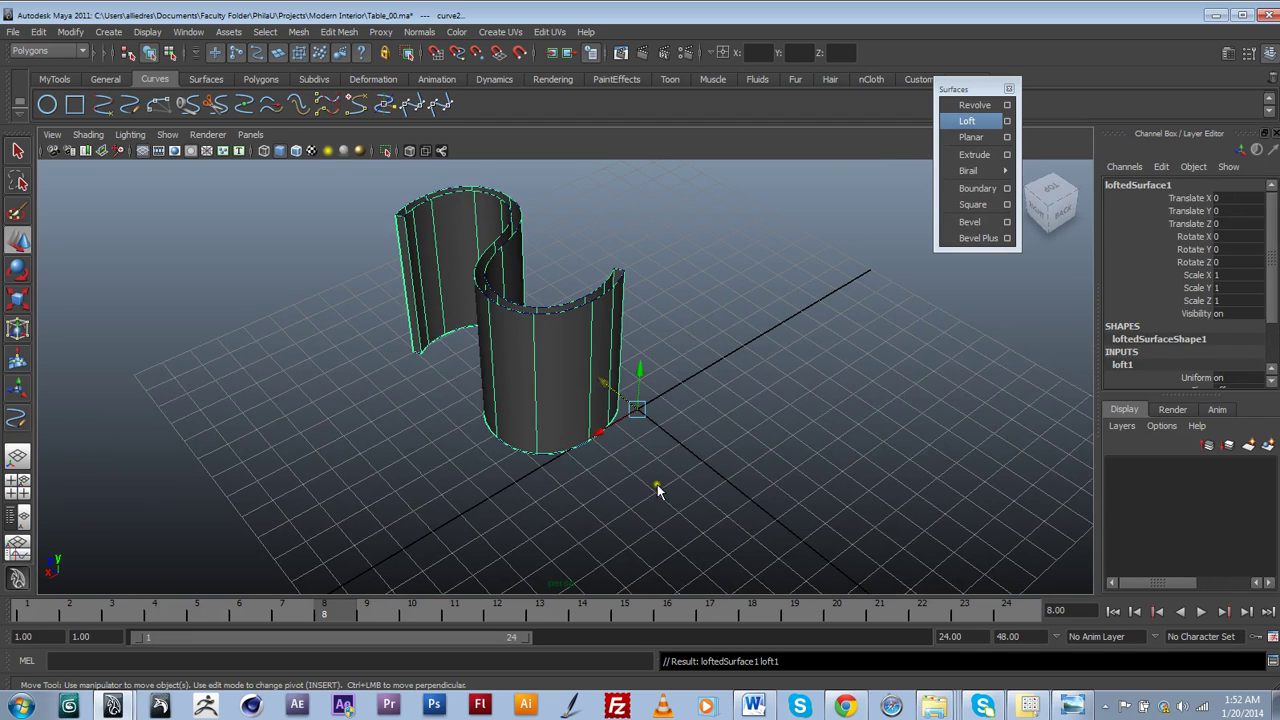
click(577, 491)
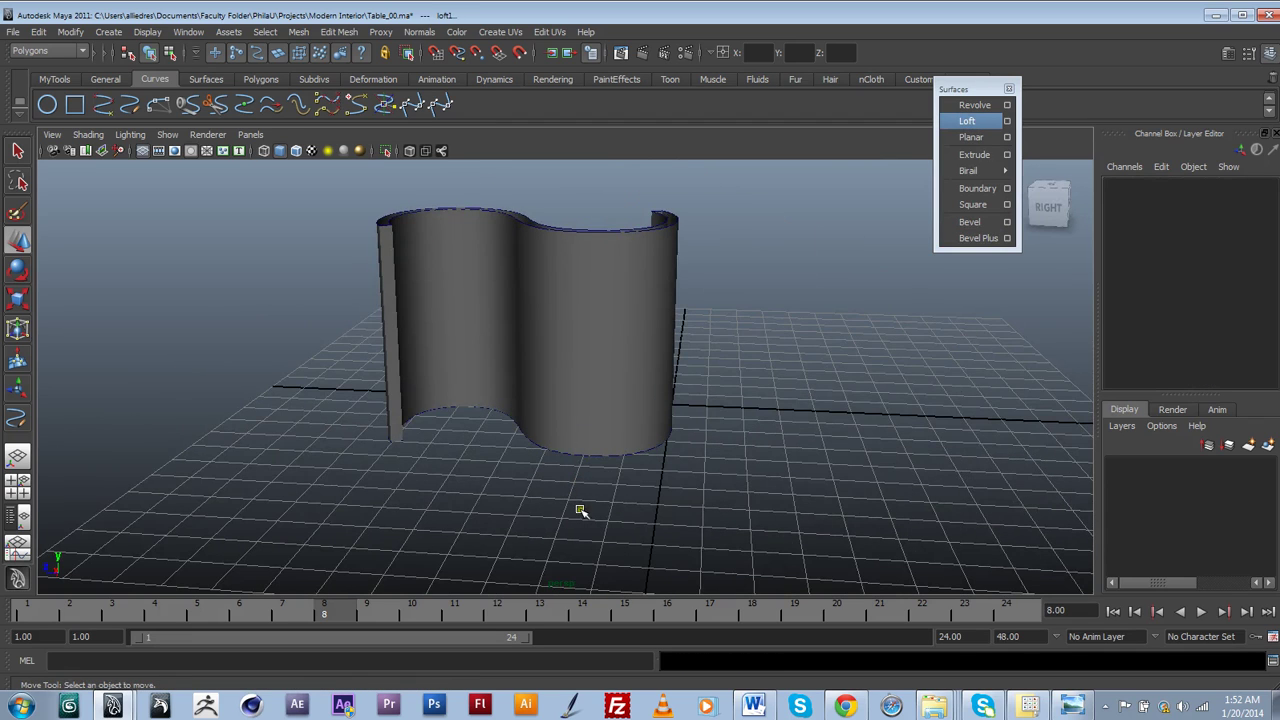
Inspect the lofted S-shaped wall from several sides and compare it with the table reference photo.
alt+drag(583, 511, 445, 424)
scroll(646, 360, down, 5)
scroll(580, 463, up, 3)
scroll(458, 417, up, 2)
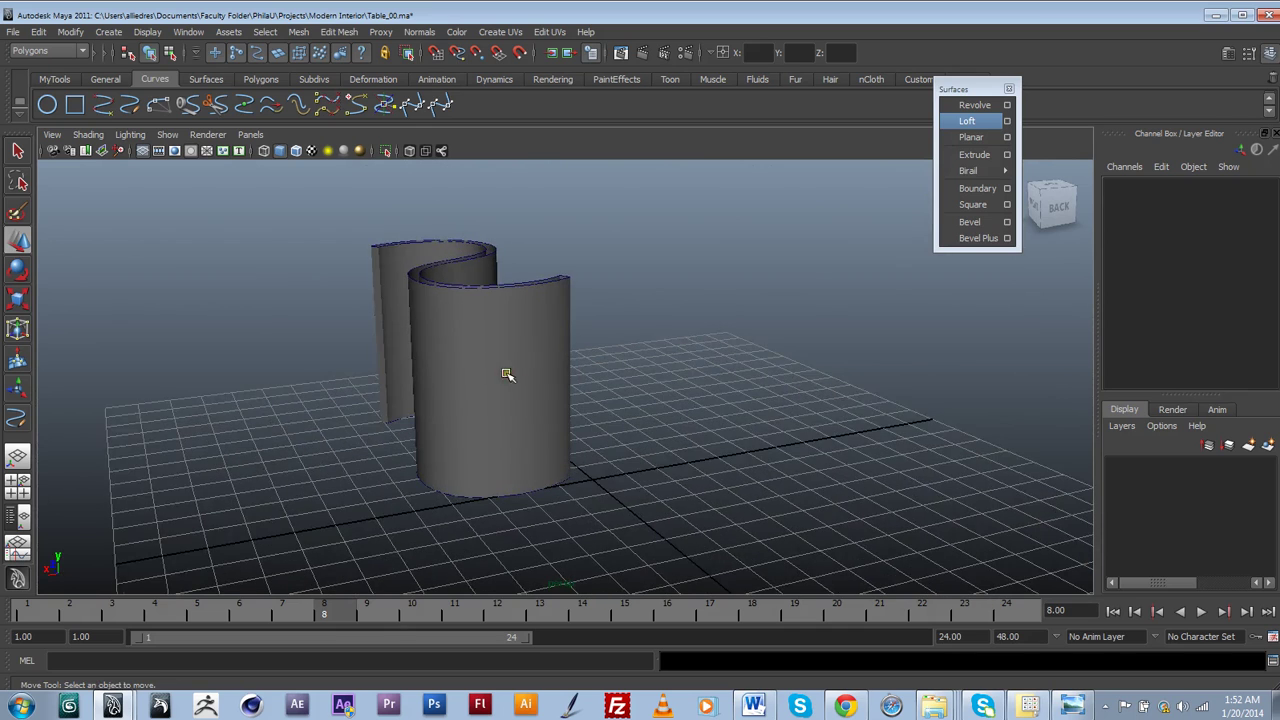
alt+drag(507, 374, 555, 388)
click(1072, 706)
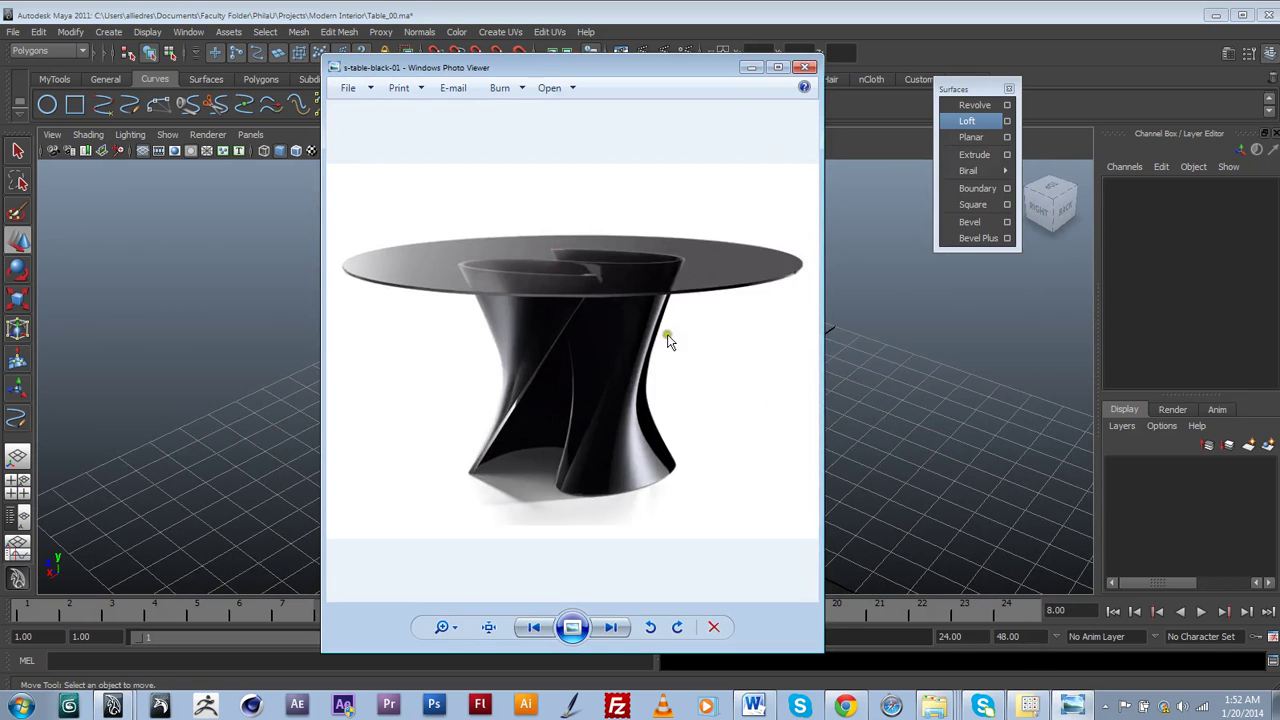
click(751, 67)
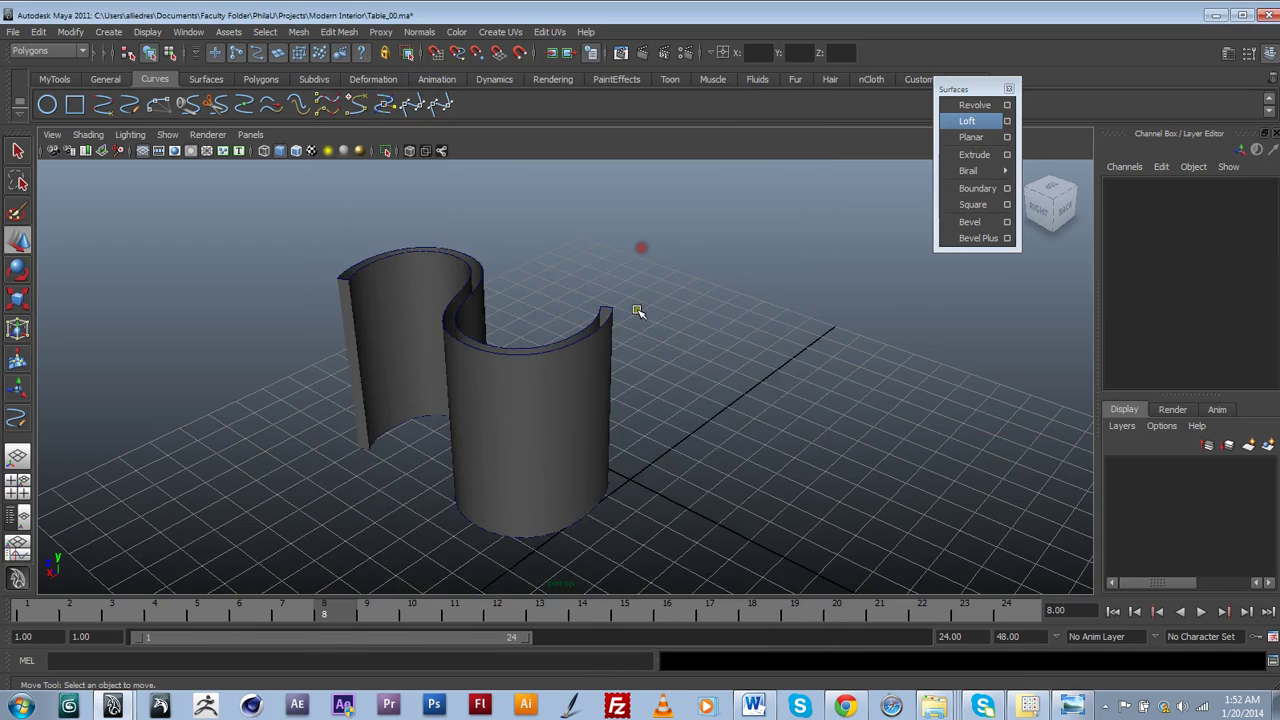
Center the pivot of the upper S curve of the lofted base.
scroll(638, 312, up, 3)
click(666, 300)
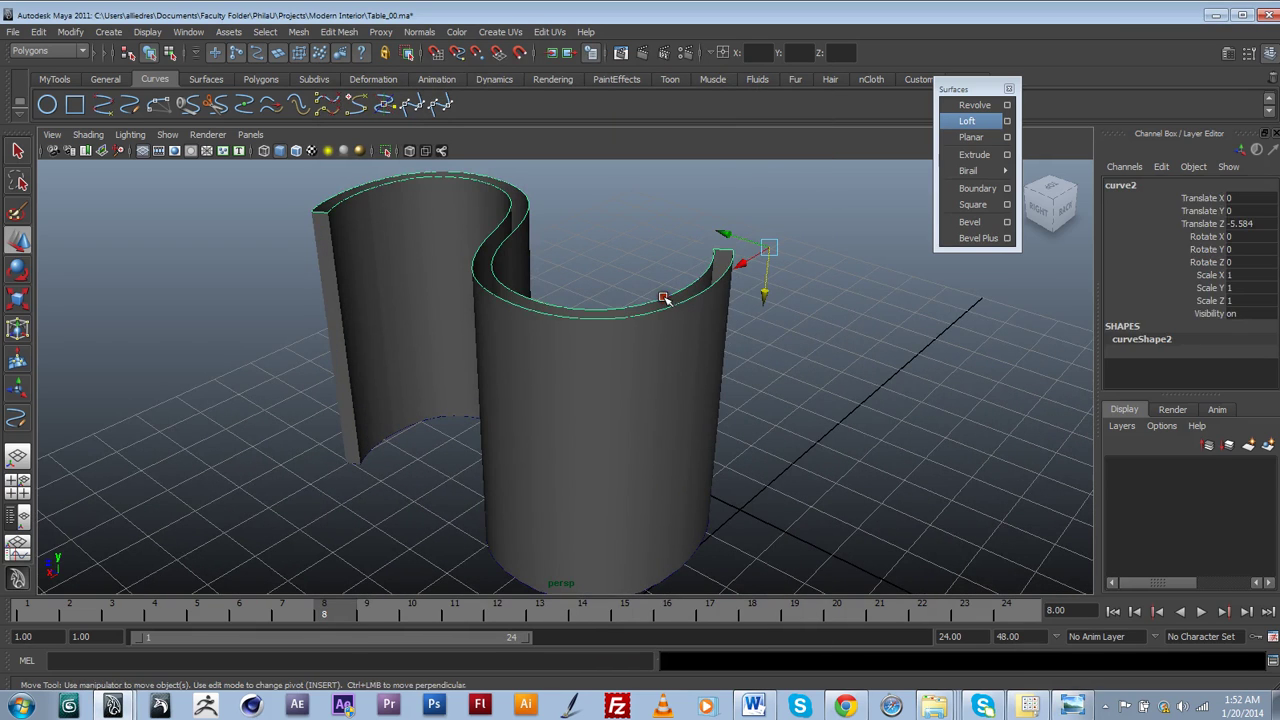
click(70, 31)
click(130, 183)
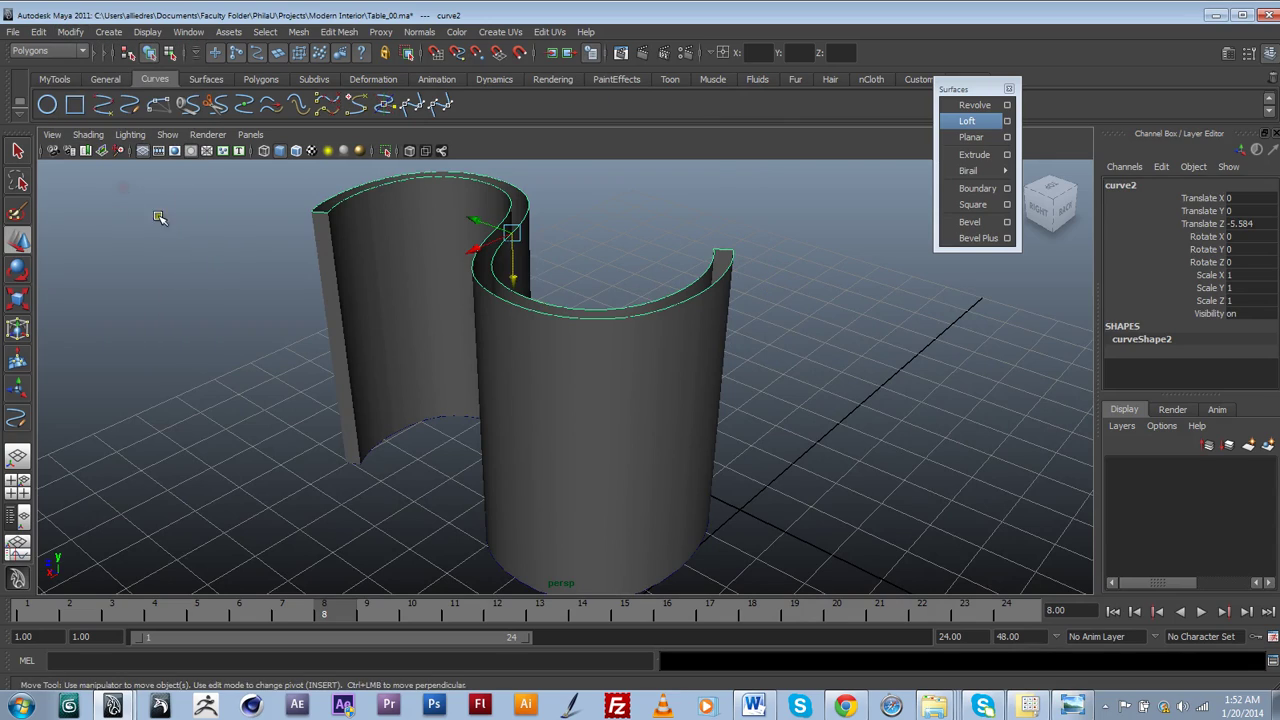
Twist the lofted base by rotating its upper S curve about the vertical to a Rotate Z of about -79.6.
click(19, 268)
alt+drag(564, 435, 477, 395)
alt+middle_drag(477, 395, 529, 444)
alt+drag(529, 444, 561, 346)
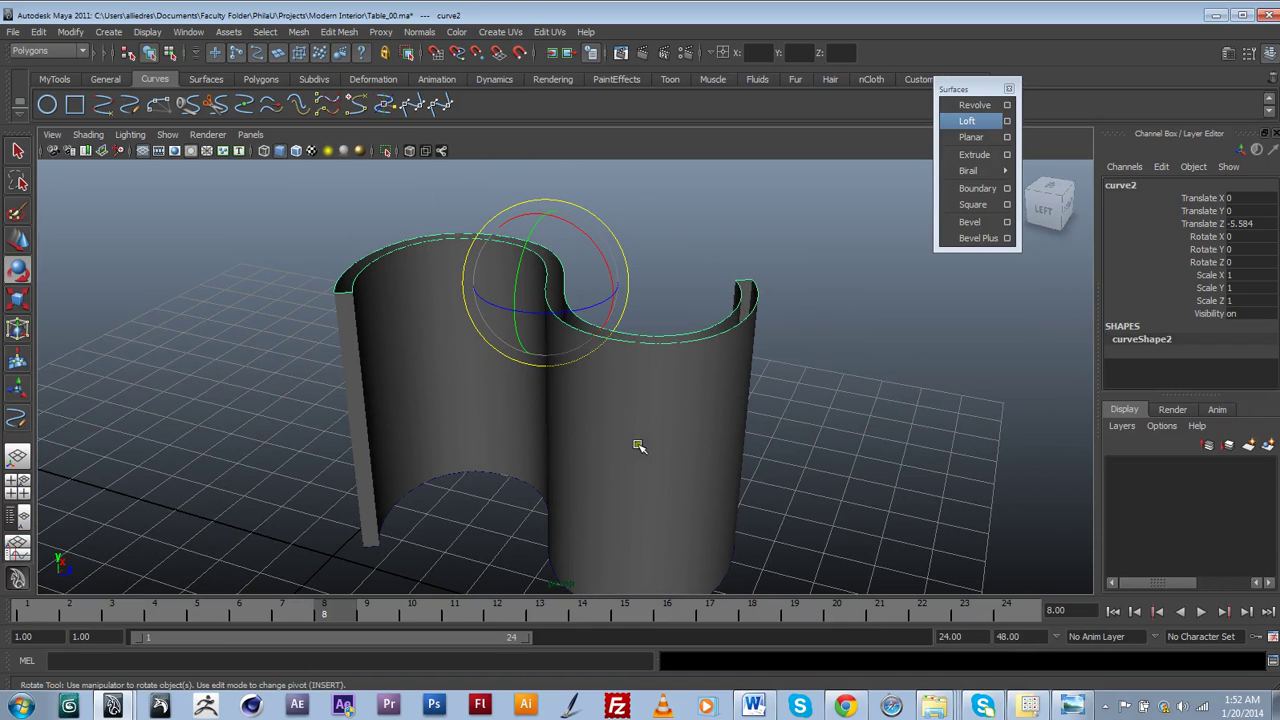
drag(563, 311, 666, 289)
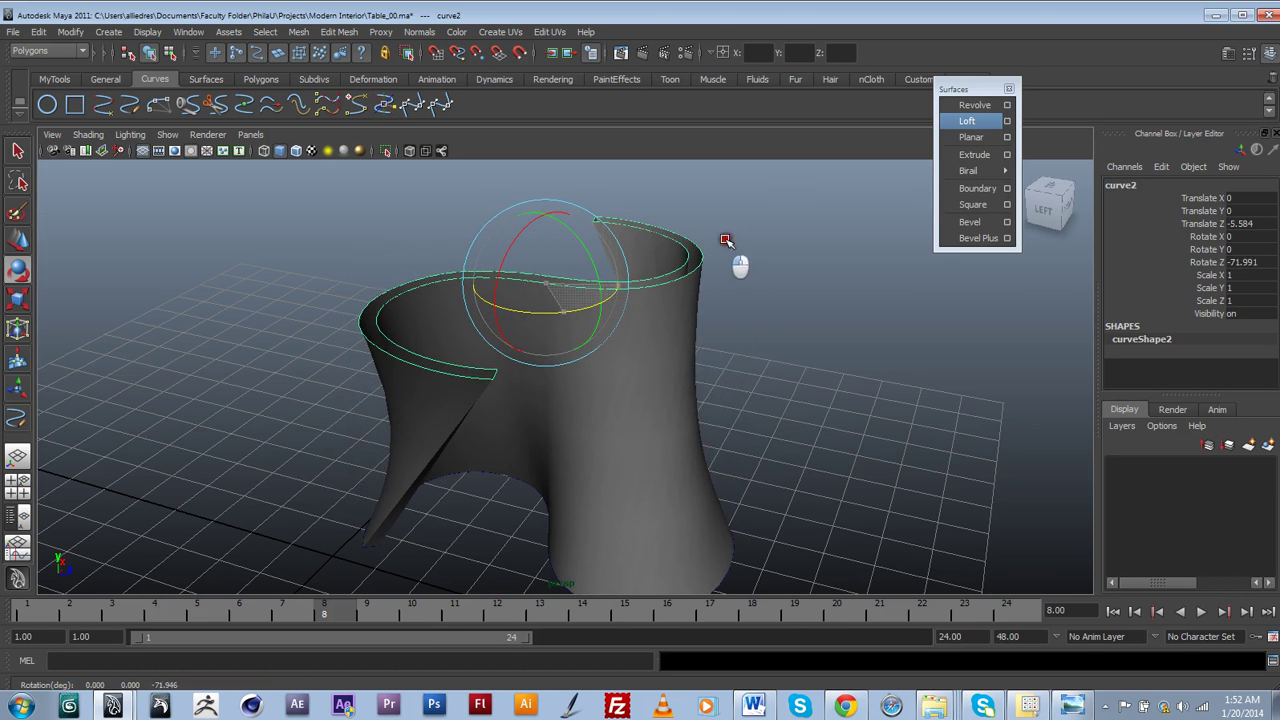
alt+drag(640, 340, 689, 412)
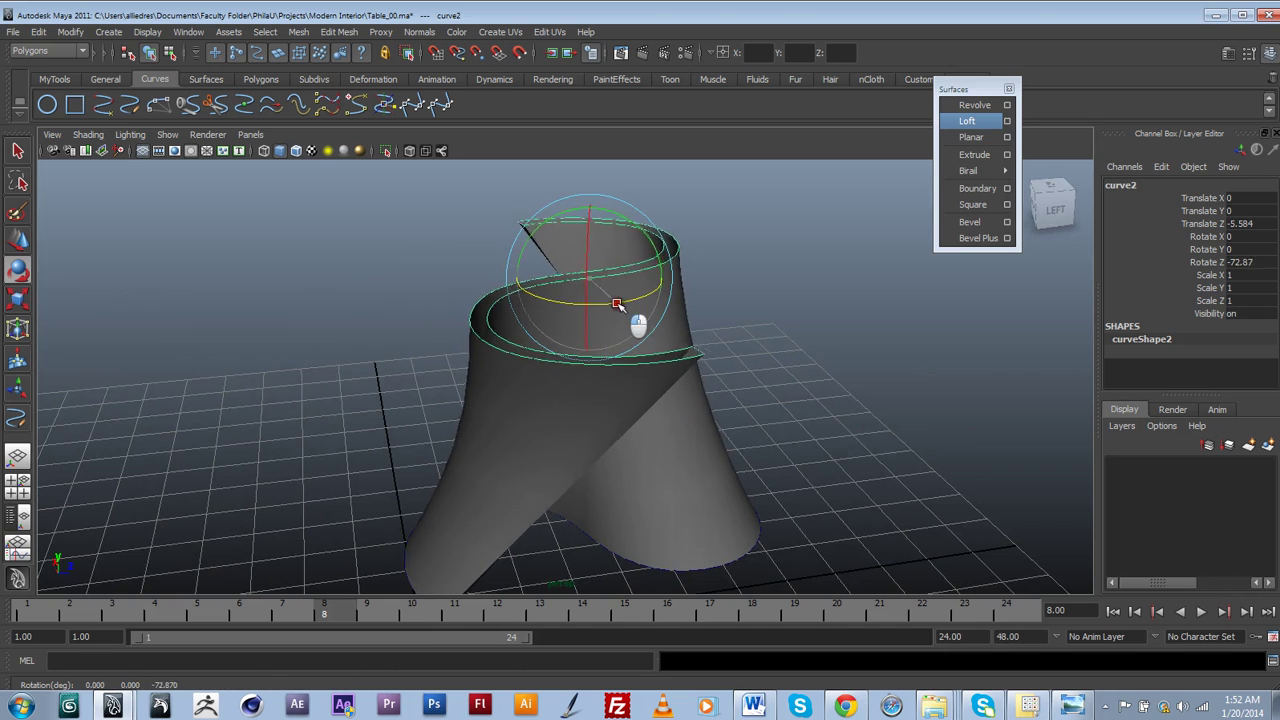
drag(613, 301, 622, 325)
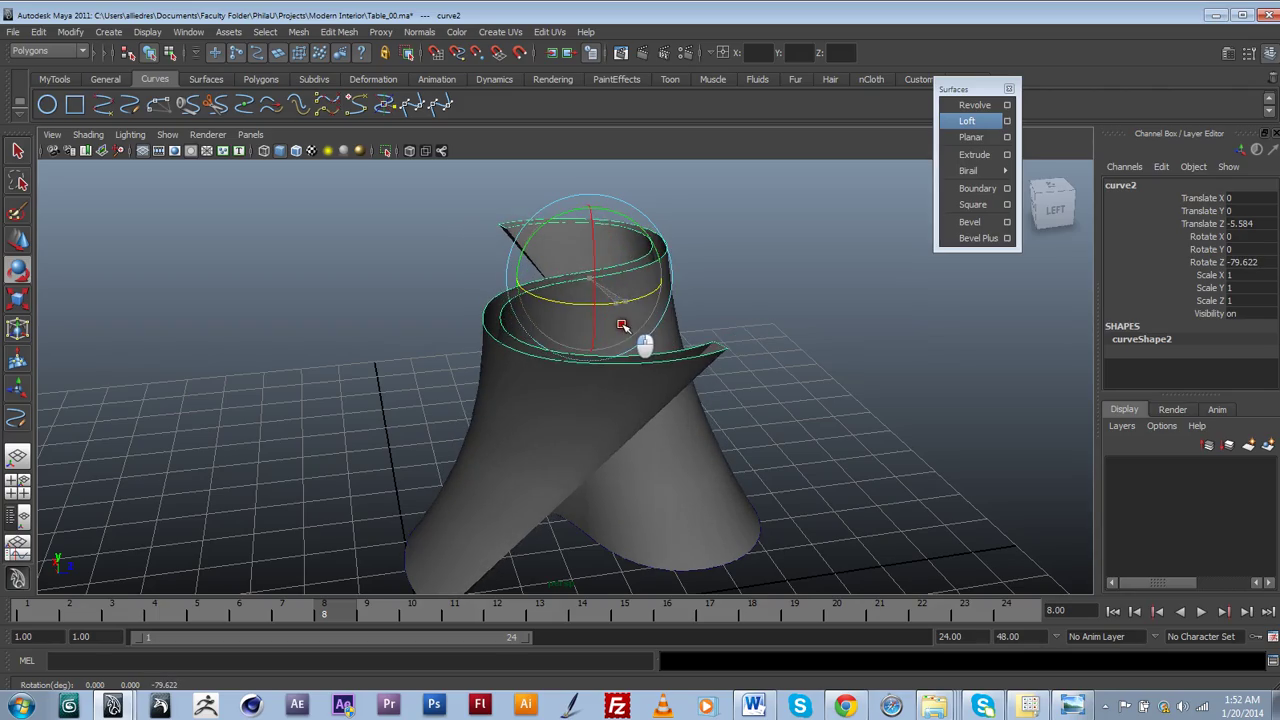
alt+drag(697, 420, 536, 406)
key(w)
click(223, 358)
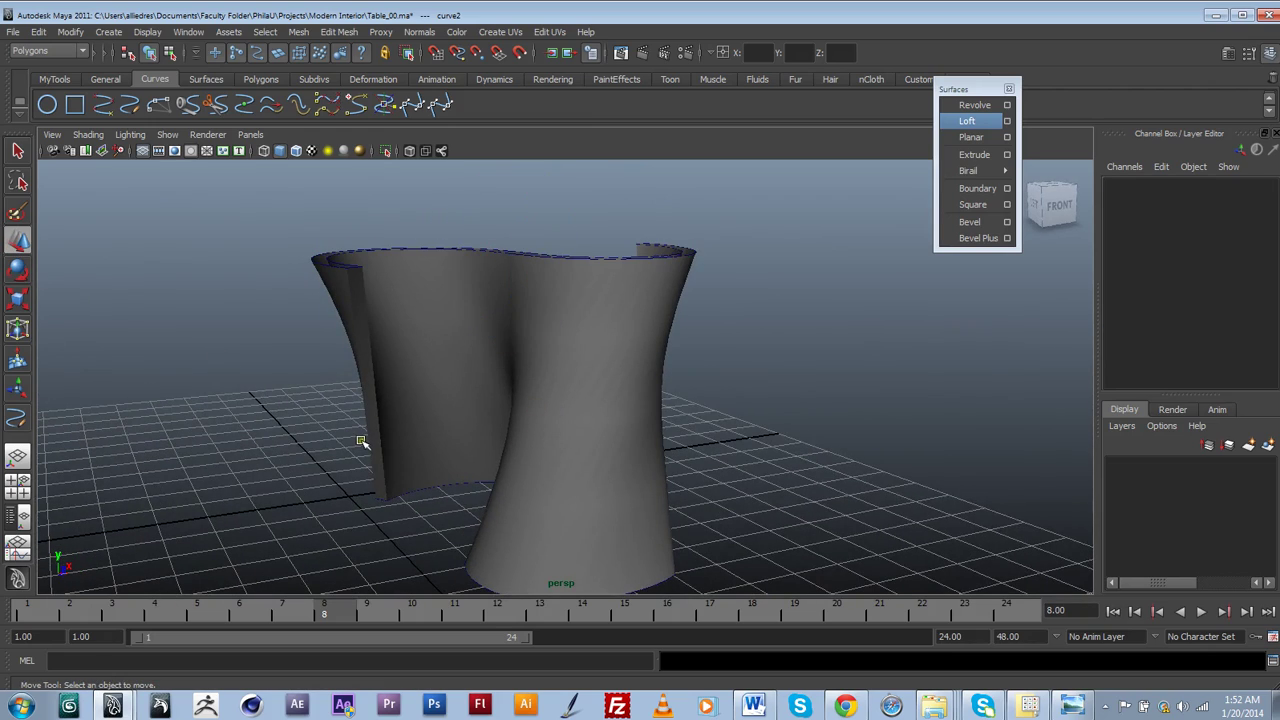
Cap the open top rim of the twisted base with a planar surface made from the upper S curve.
alt+drag(361, 442, 602, 429)
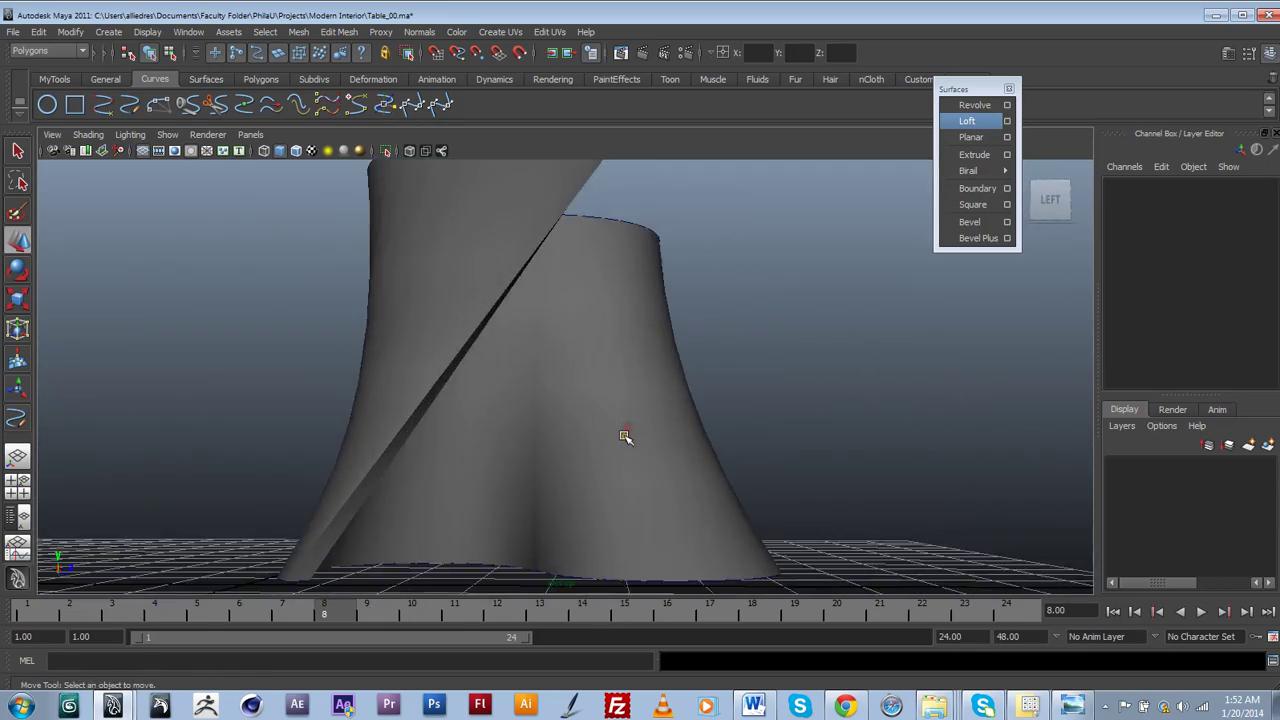
alt+drag(625, 436, 471, 460)
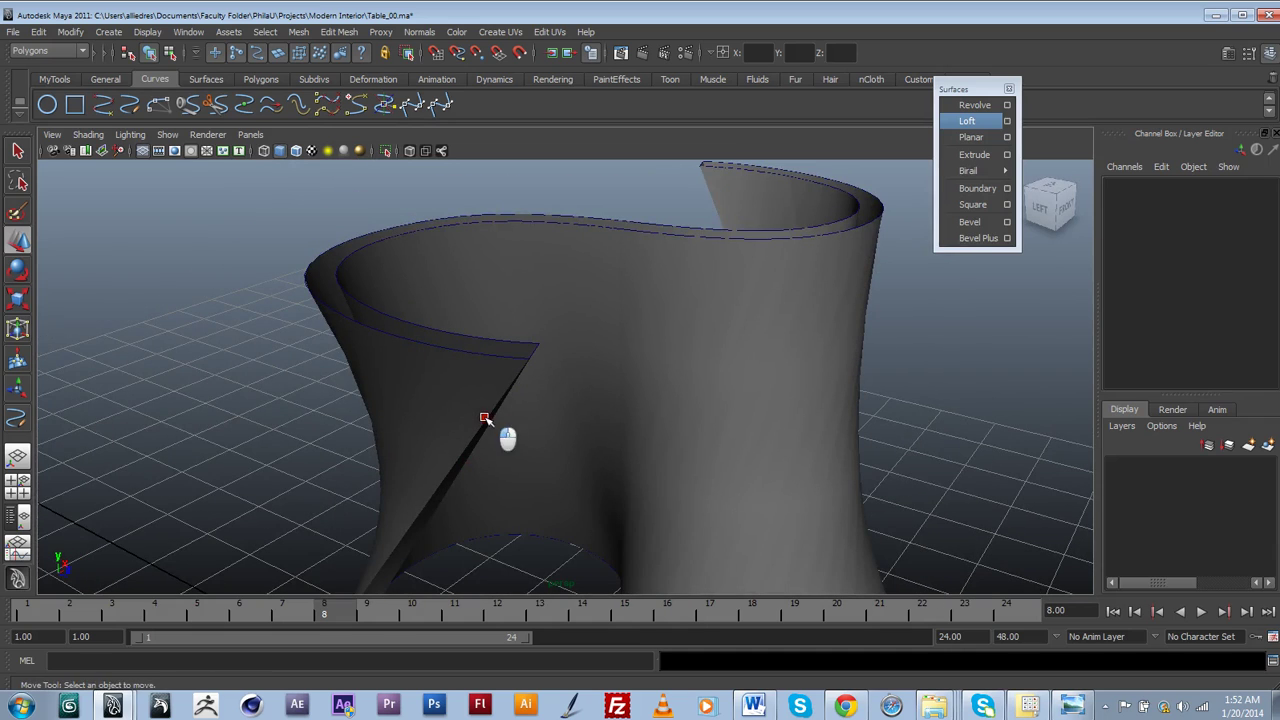
click(485, 413)
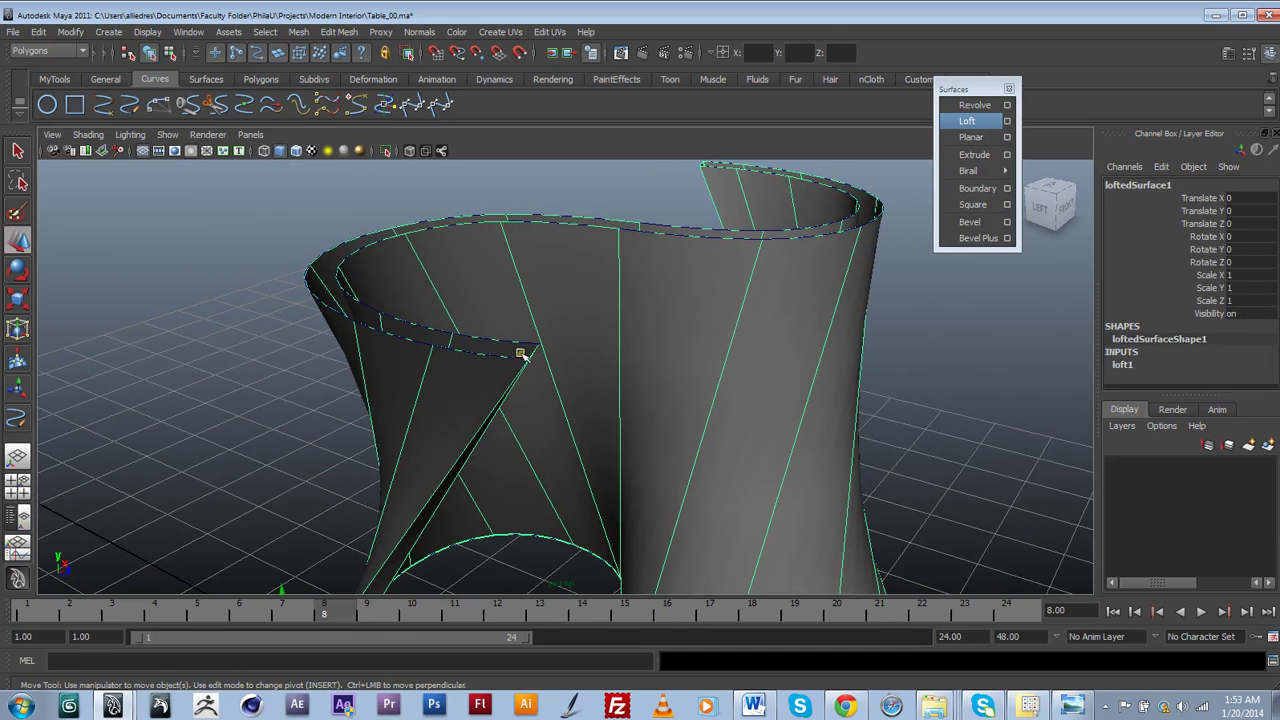
alt+drag(510, 396, 583, 243)
click(592, 258)
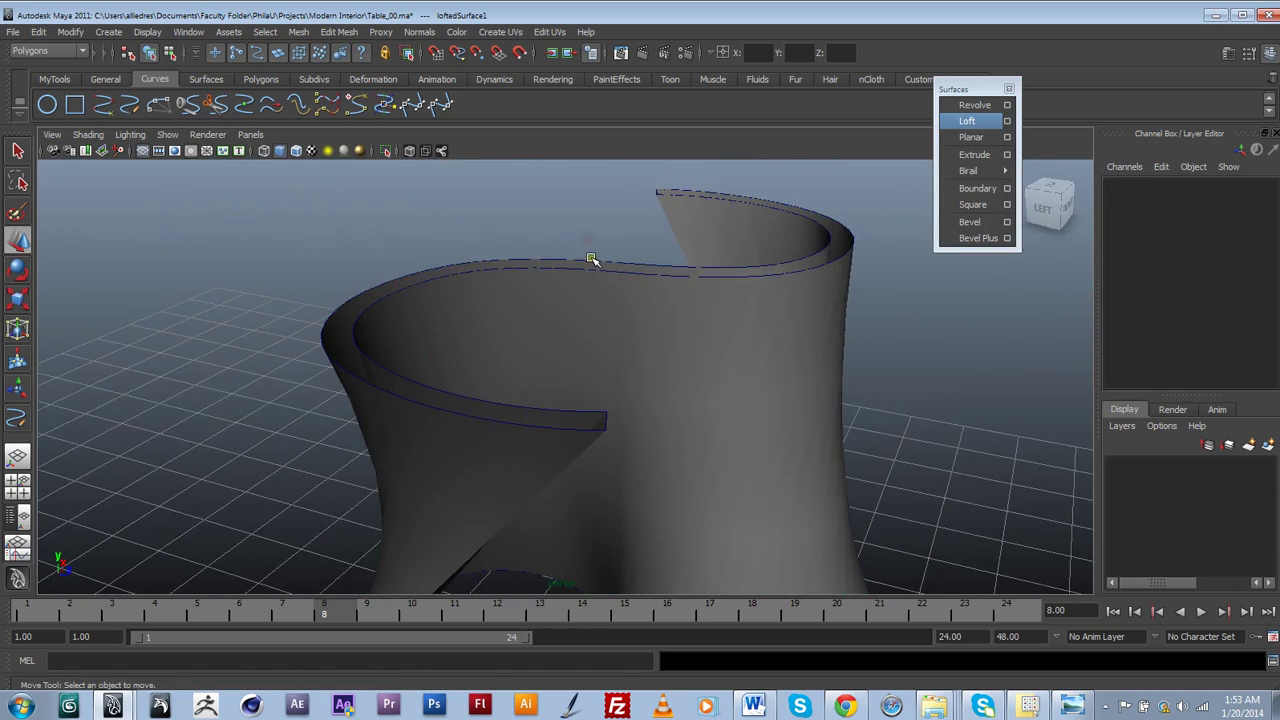
click(592, 261)
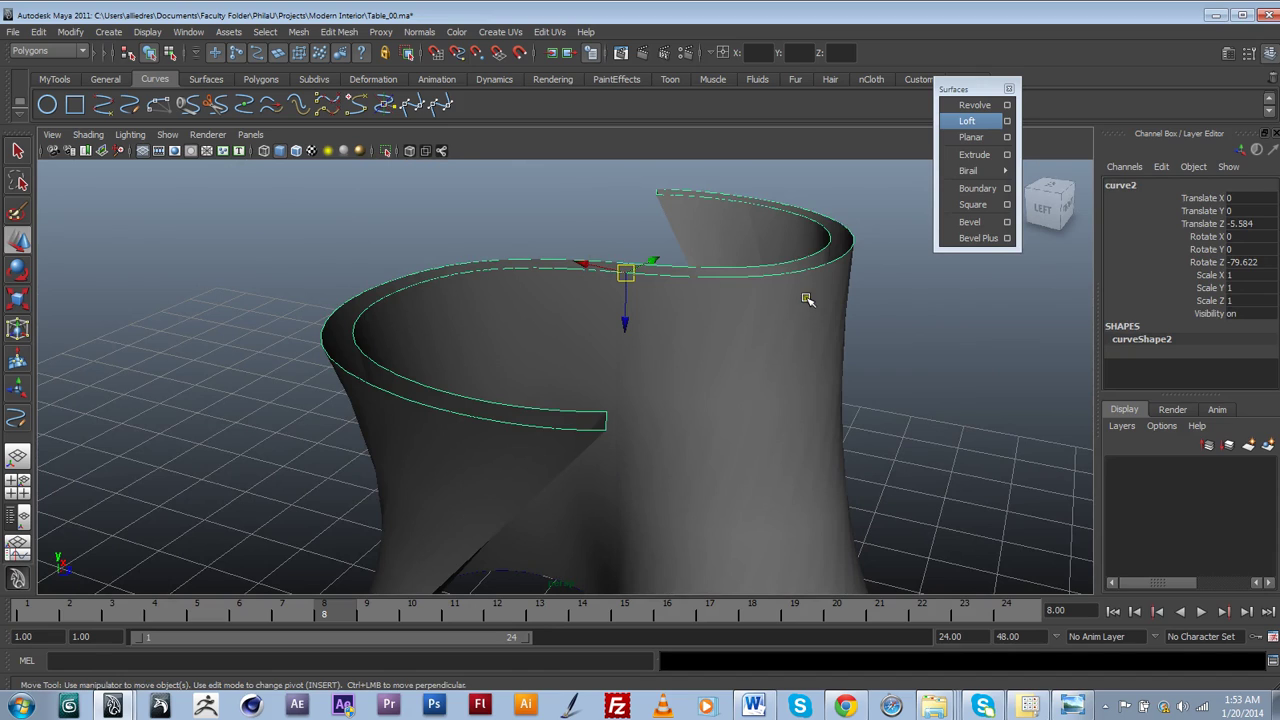
click(970, 138)
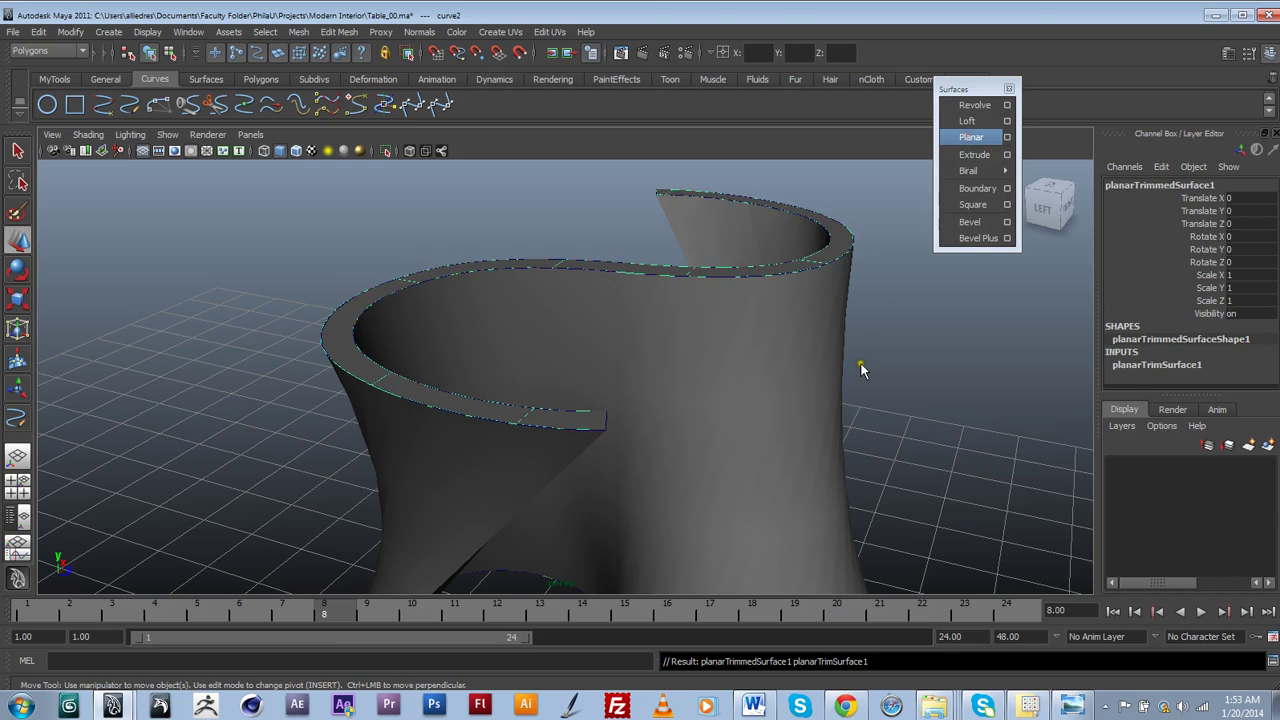
Inspect the planar cap on the top rim from several sides and undo it.
alt+drag(573, 461, 722, 440)
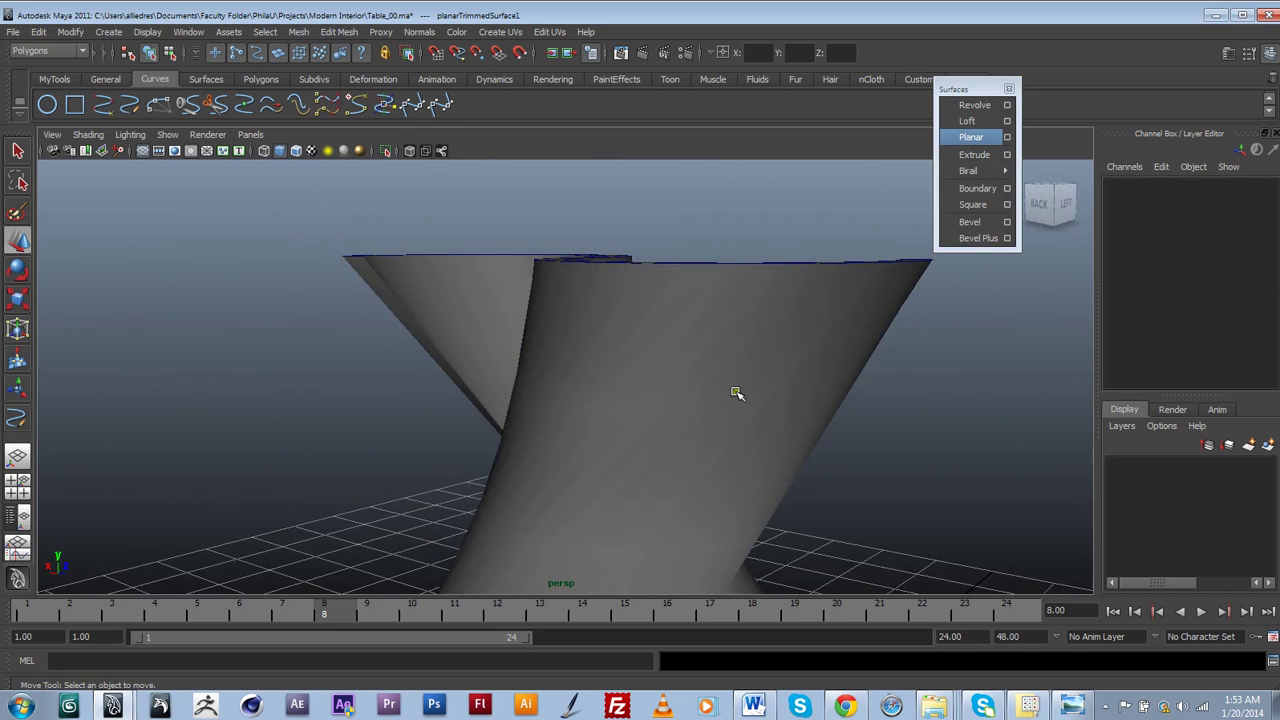
alt+drag(736, 393, 487, 357)
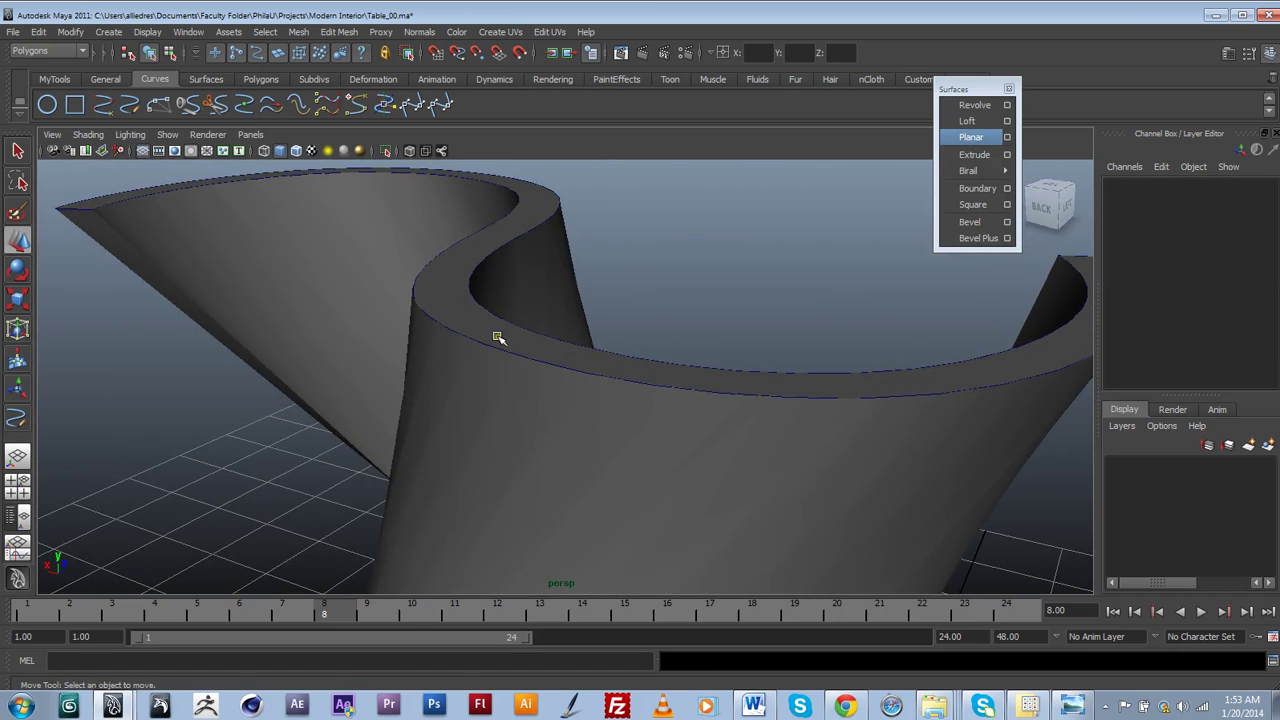
key(ctrl+z)
key(ctrl+z)
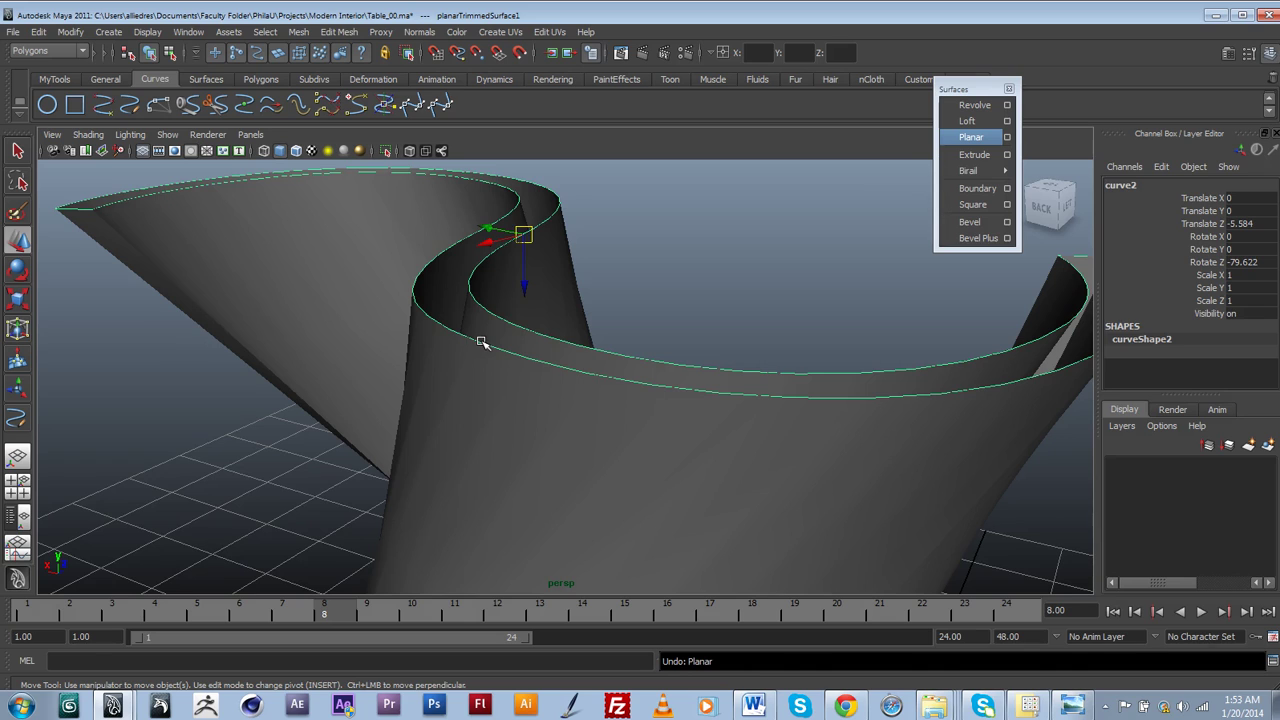
Raise the upper S curve of the twisted base to a Translate Z of -5.995 and deselect it.
alt+drag(481, 343, 447, 400)
drag(497, 346, 586, 449)
scroll(500, 323, down, 3)
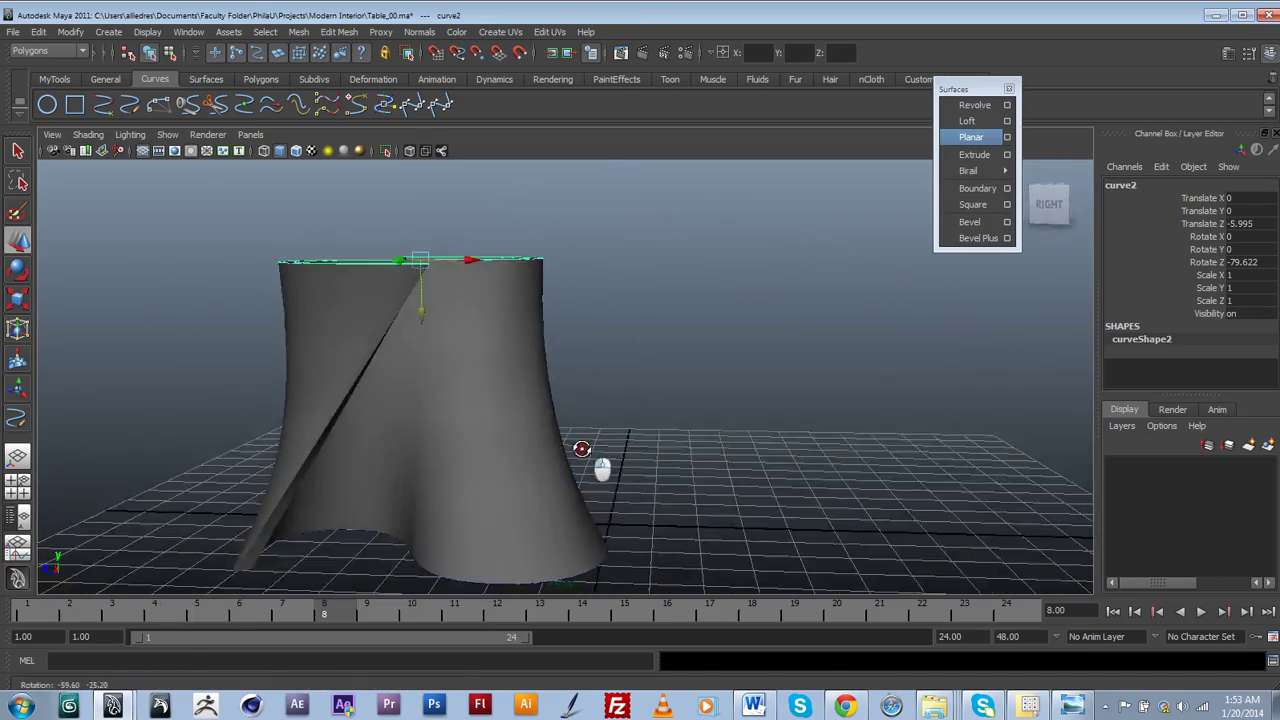
alt+drag(466, 380, 474, 458)
scroll(474, 458, down, 3)
click(539, 275)
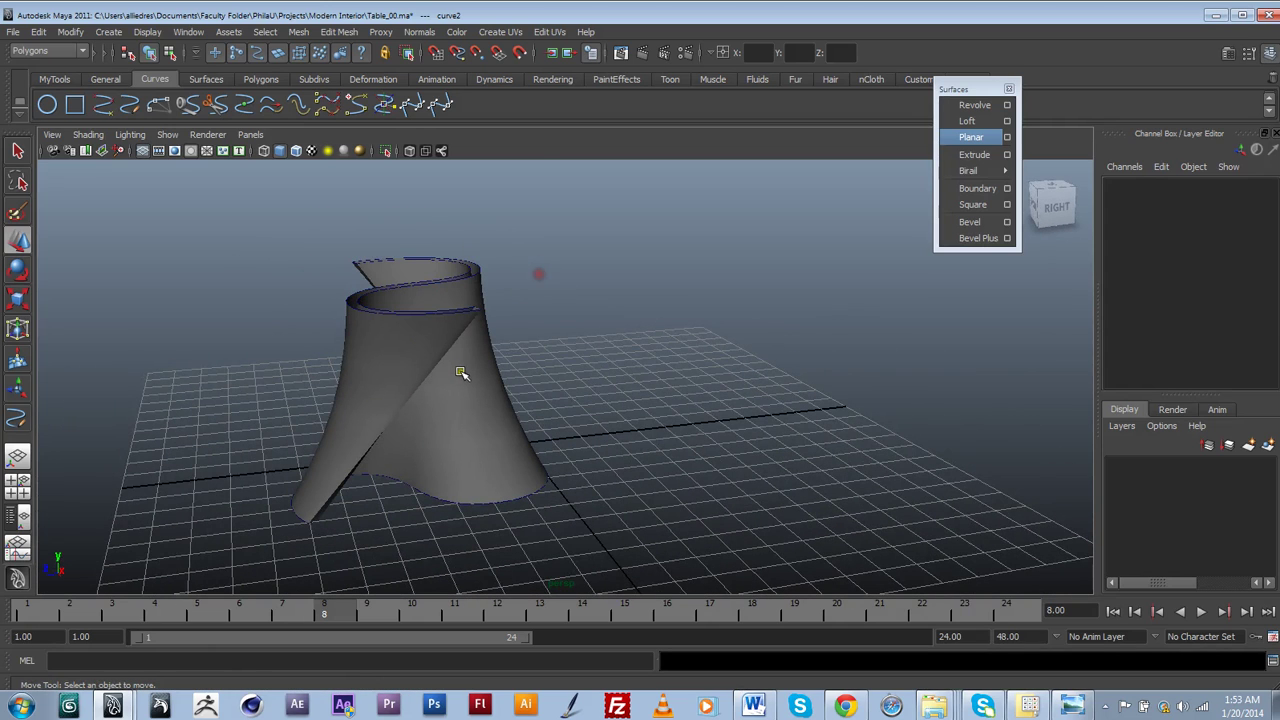
Convert the lofted base surface to polygons, using quads and the Count tessellation method.
click(476, 416)
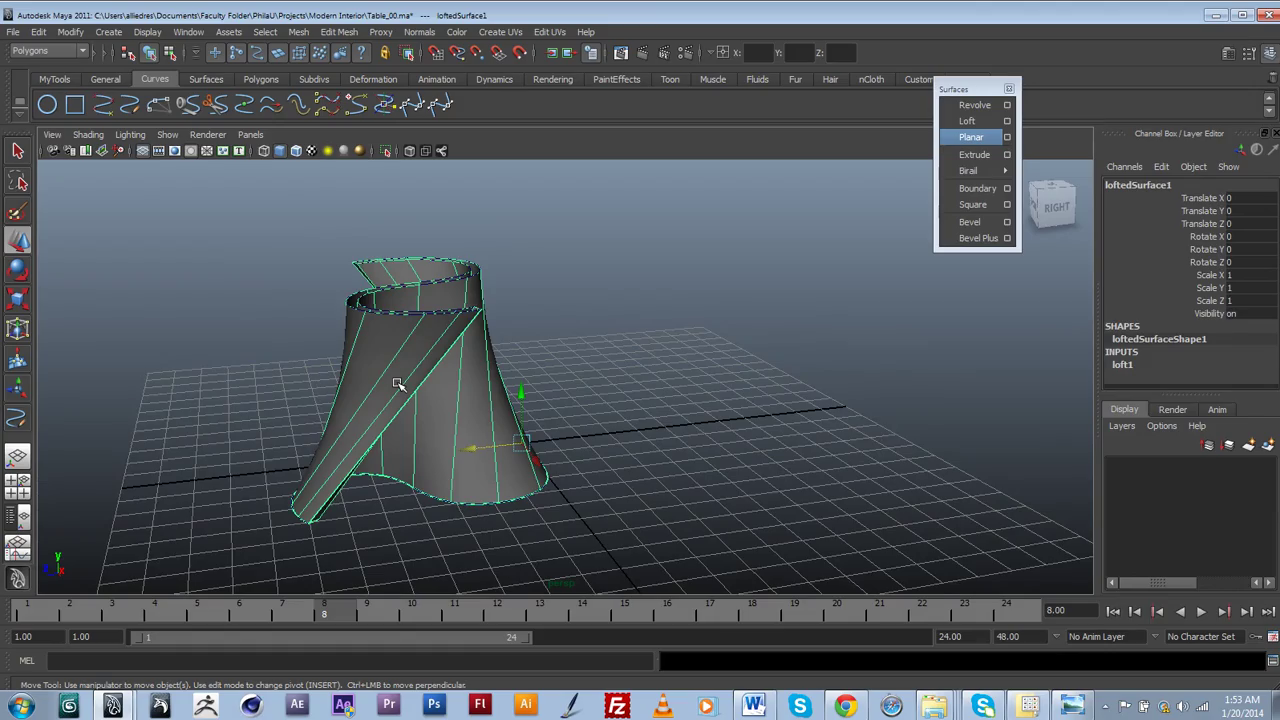
alt+drag(398, 384, 437, 334)
click(70, 32)
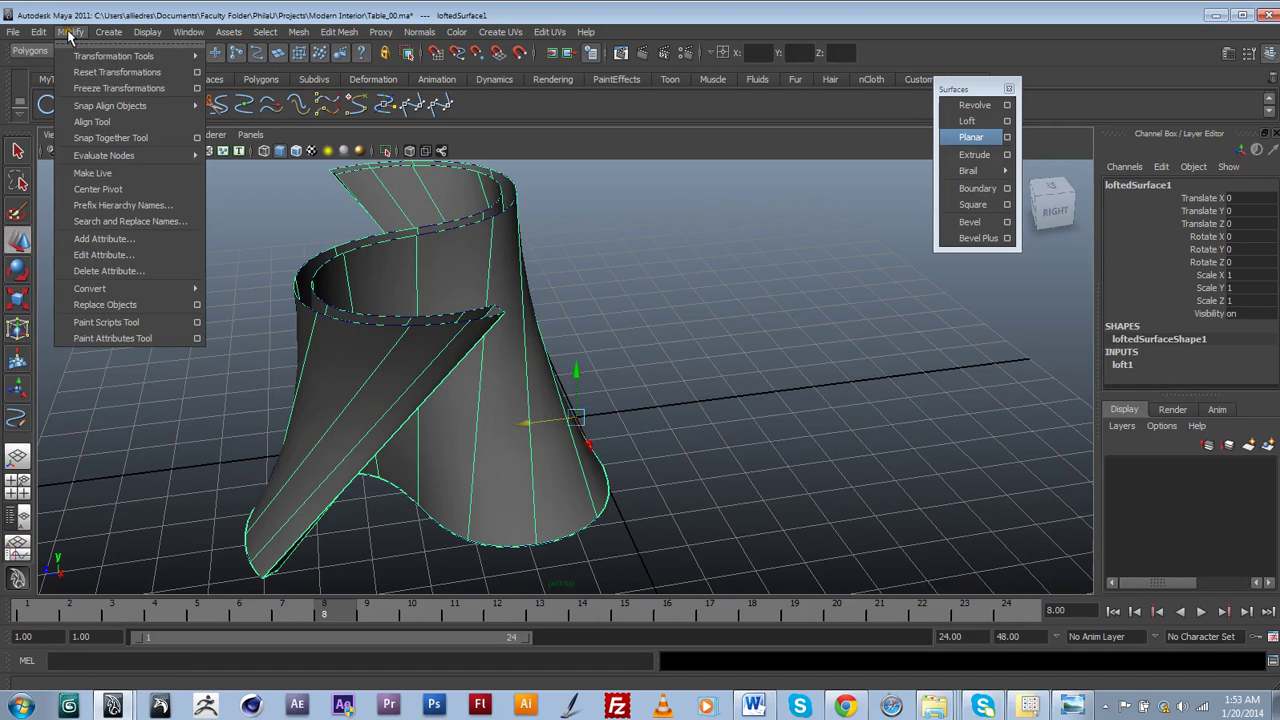
mouse_move(110, 290)
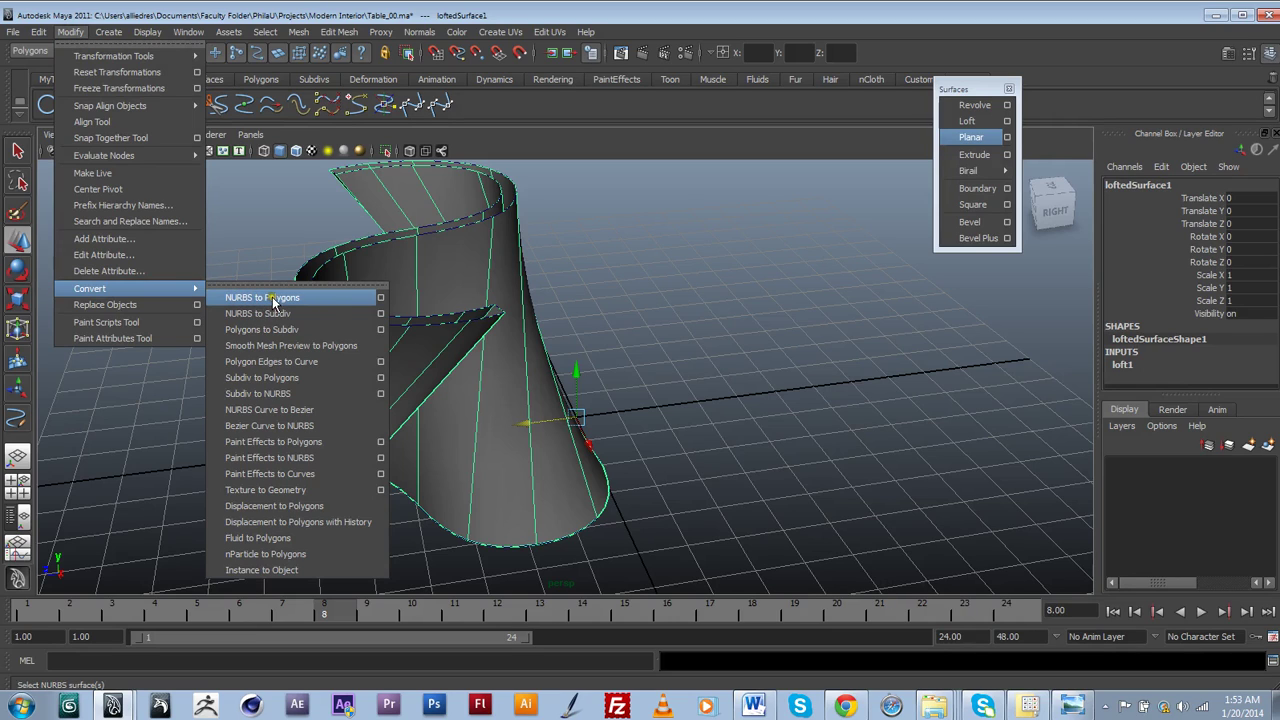
click(380, 299)
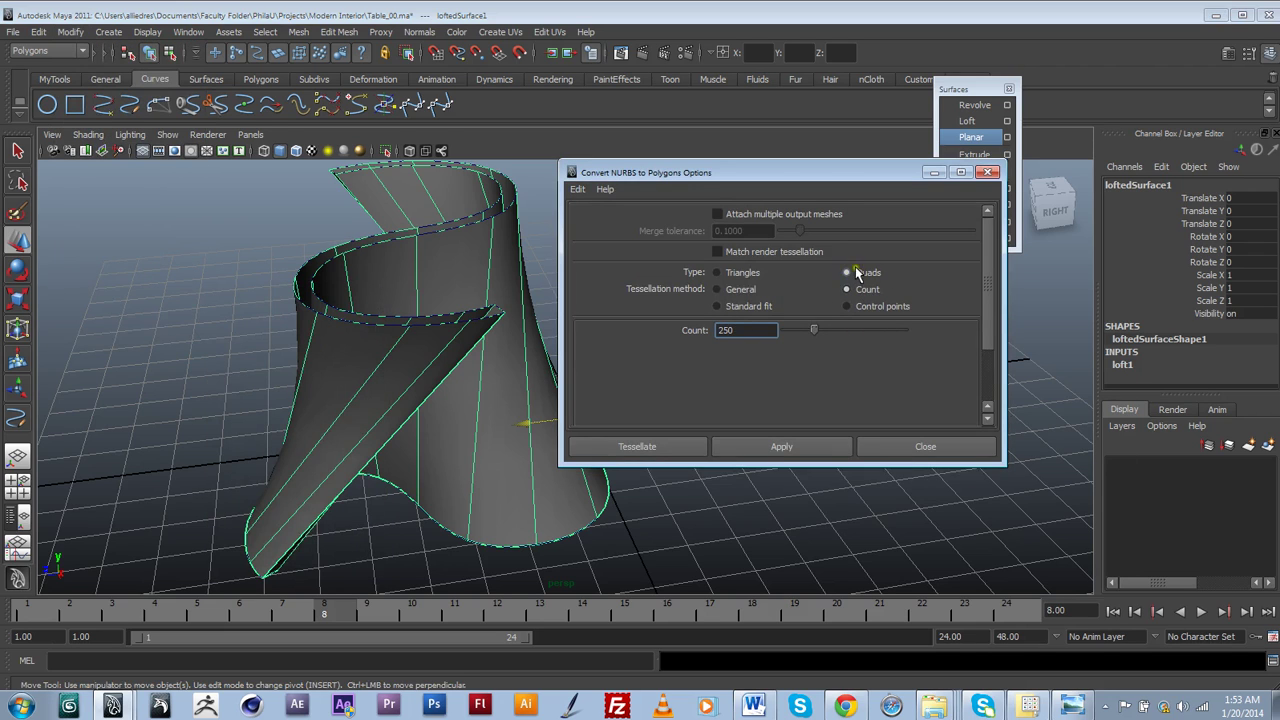
drag(737, 330, 677, 329)
click(759, 447)
click(987, 174)
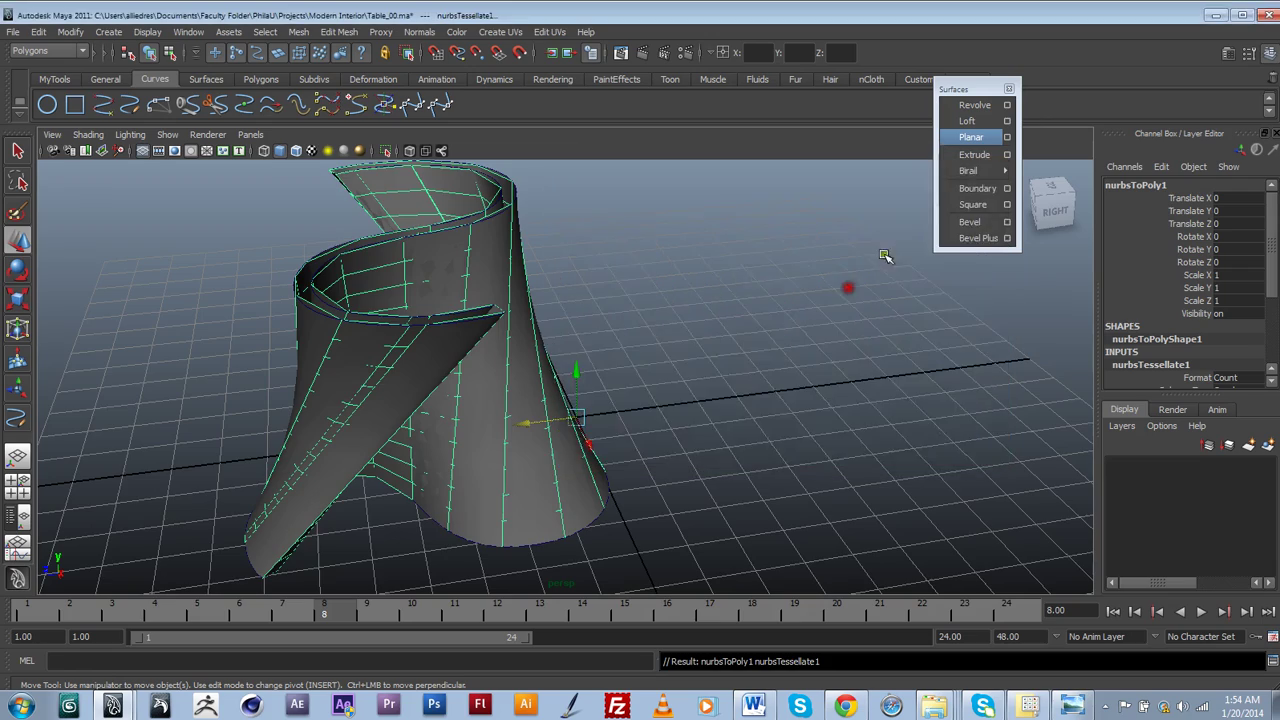
Move the polygon copy of the base away from the original loft to a Translate Z of -10.797.
scroll(614, 414, down, 3)
drag(569, 431, 656, 366)
click(826, 436)
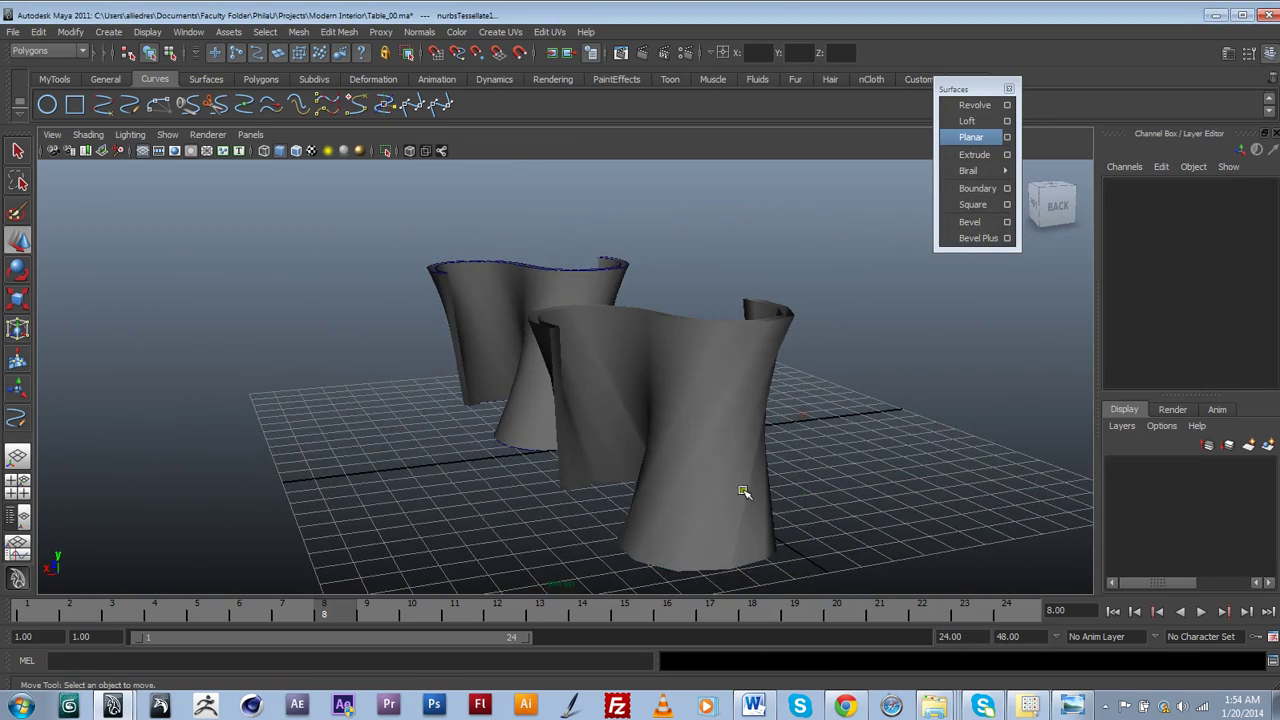
Inspect the polygon base with its smooth mesh preview and return it to the unsmoothed display.
alt+drag(828, 487, 517, 423)
click(513, 413)
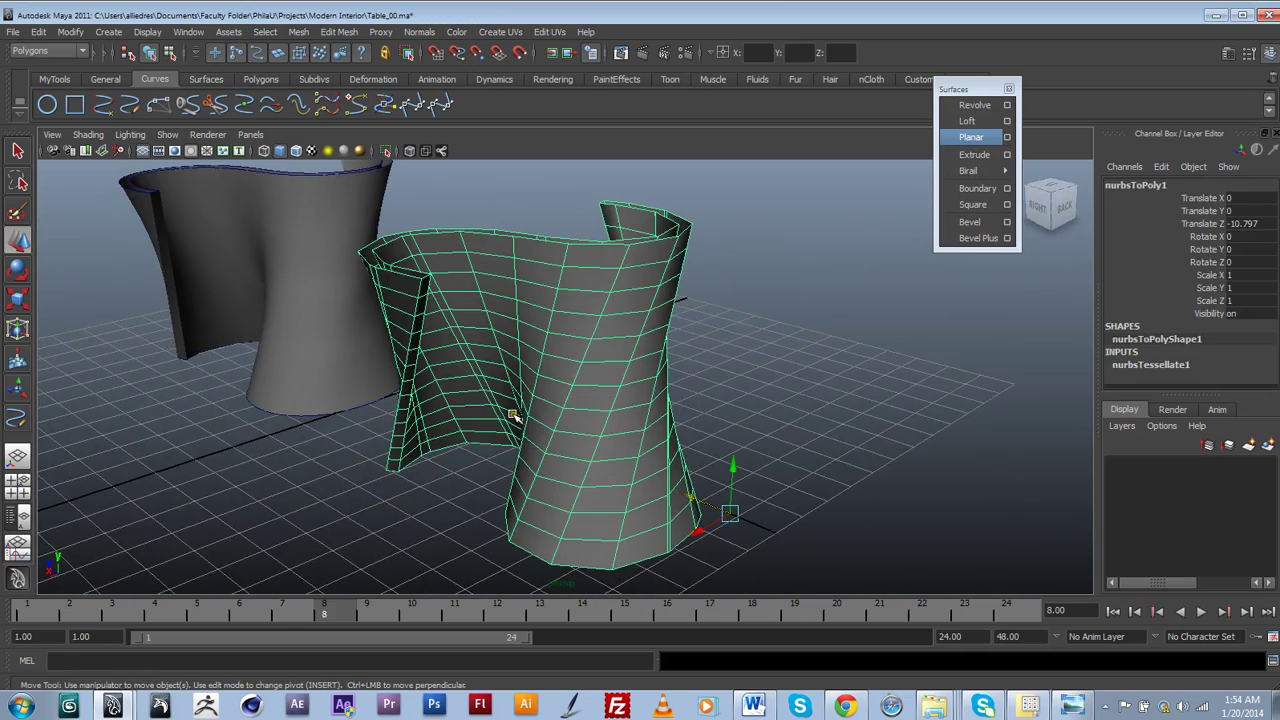
click(788, 360)
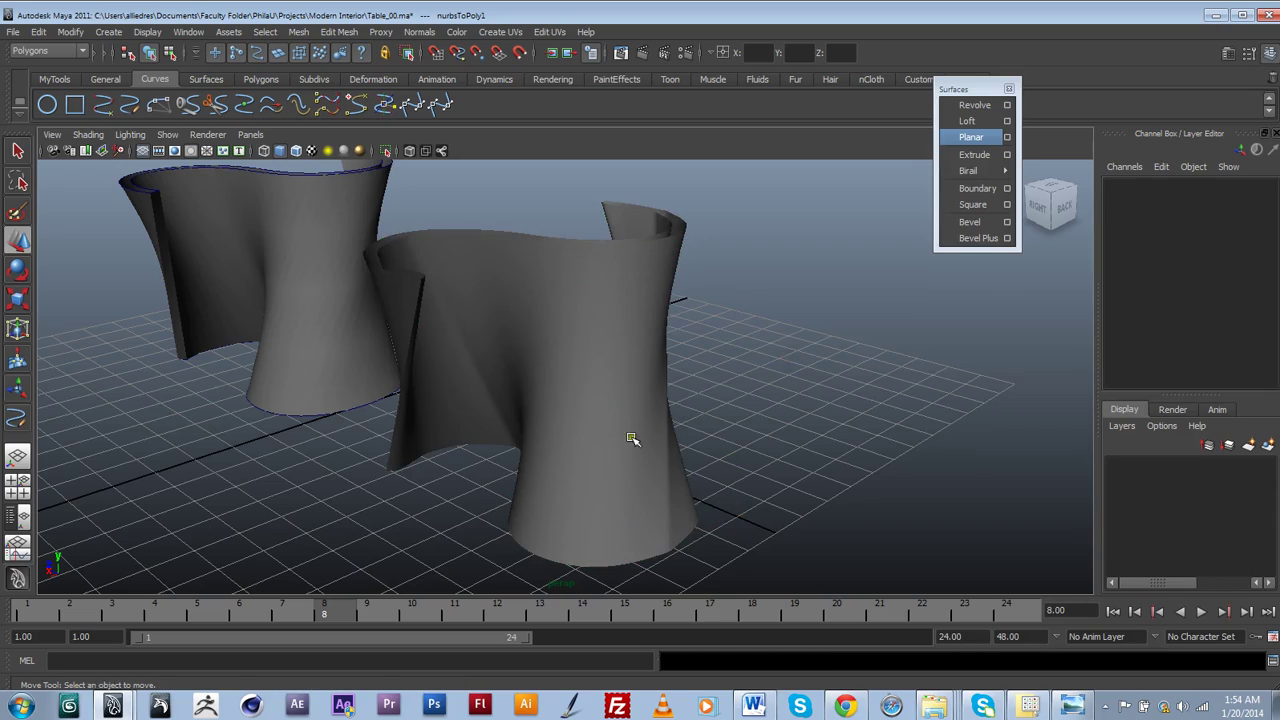
alt+drag(632, 438, 525, 434)
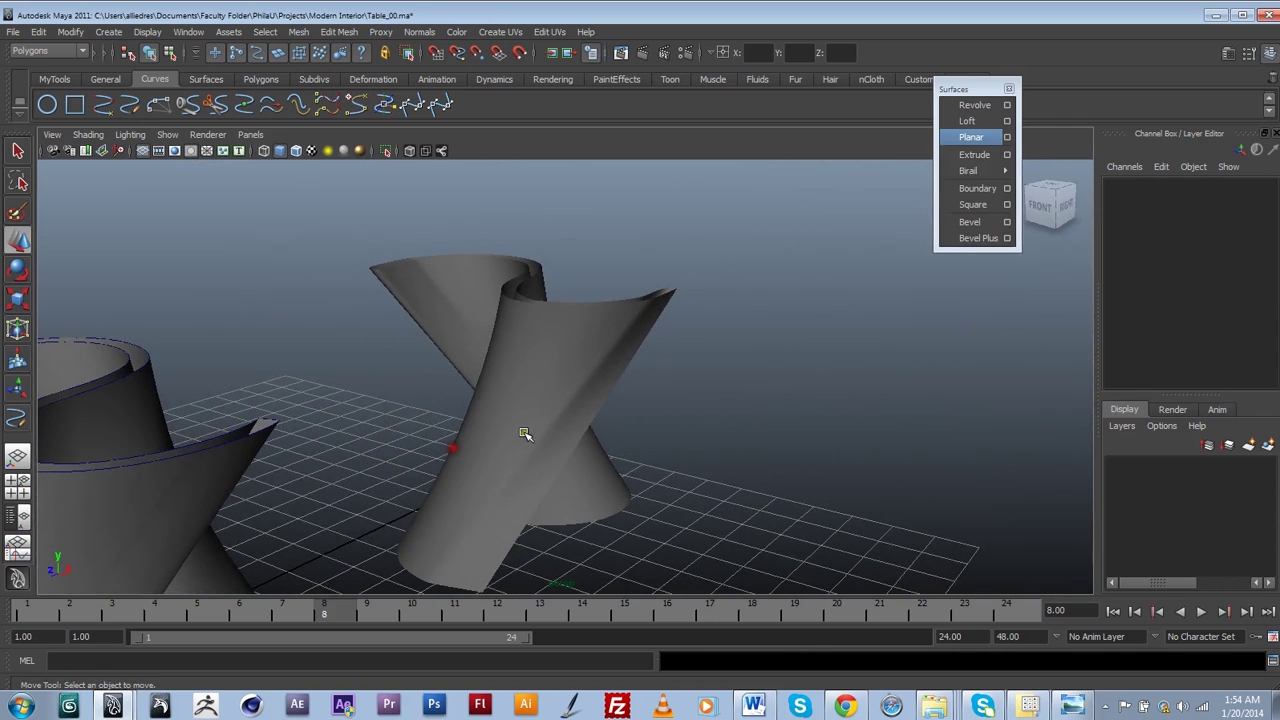
click(593, 397)
key(1)
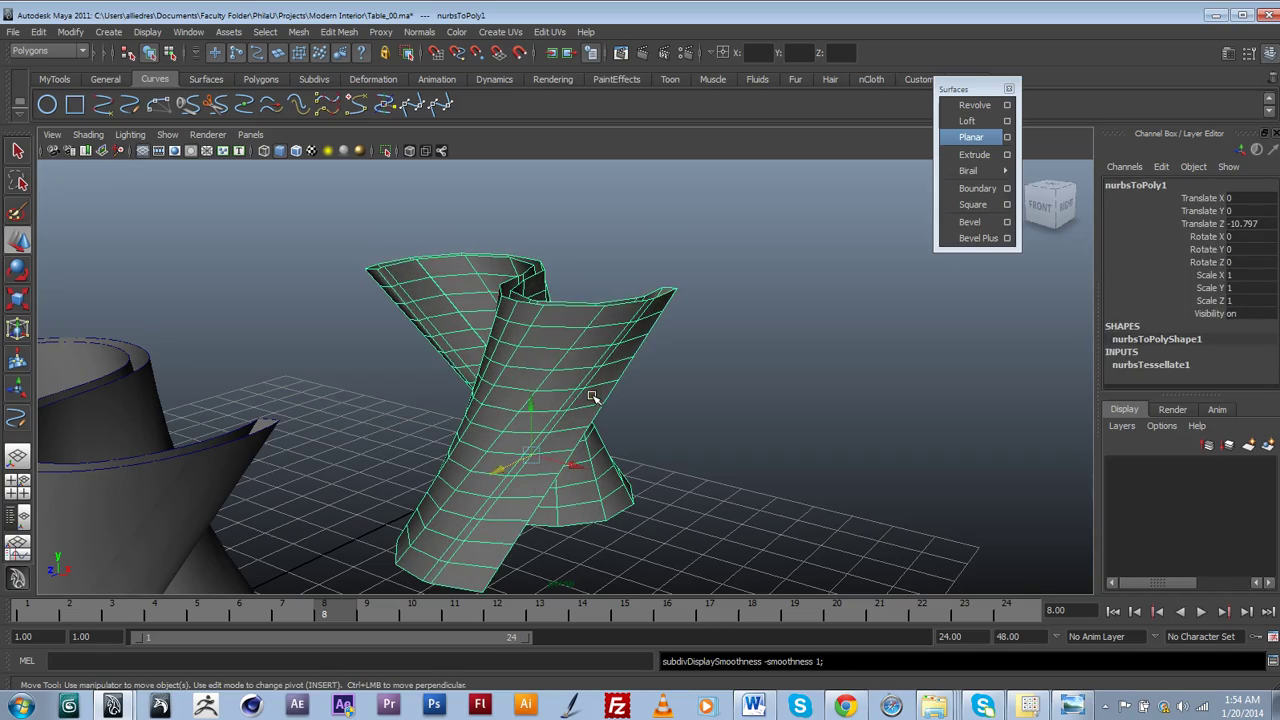
Switch the polygon base to edge editing and delete one of the closely spaced edge loops beside its slanted end.
scroll(594, 400, up, 3)
alt+drag(594, 400, 562, 319)
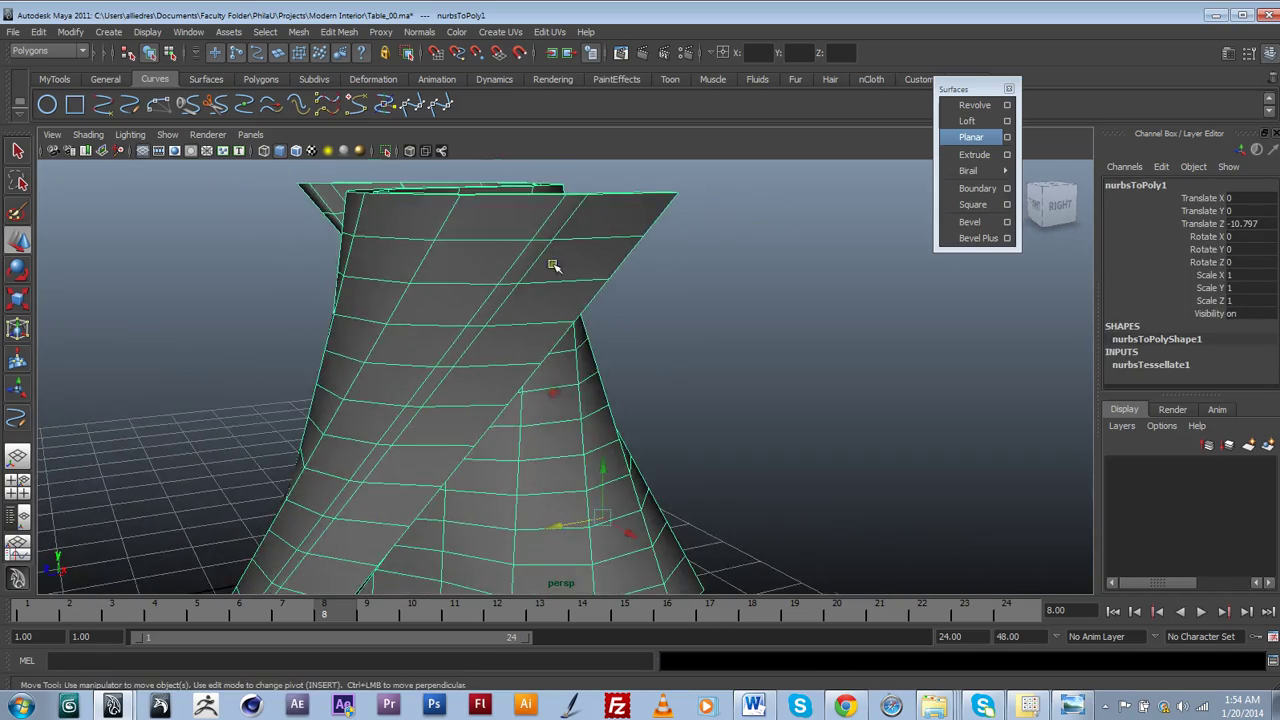
alt+drag(554, 266, 419, 357)
right_drag(485, 329, 486, 290)
click(531, 285)
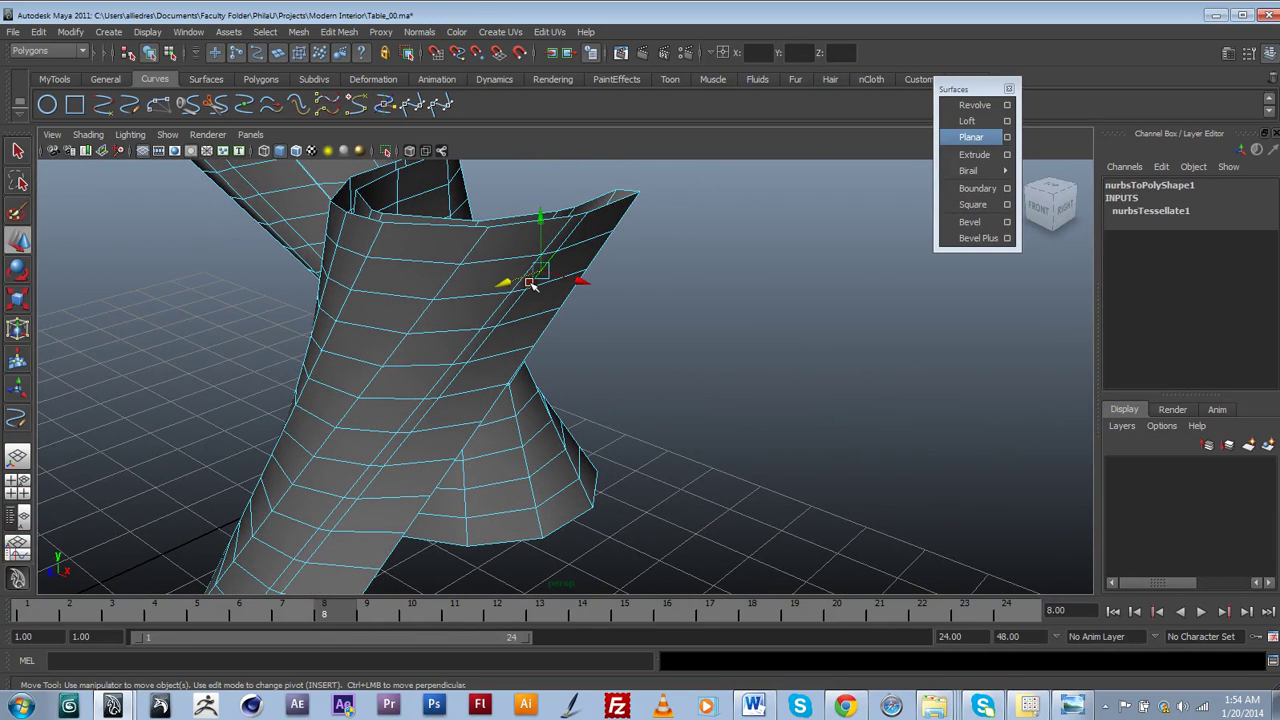
double_click(525, 281)
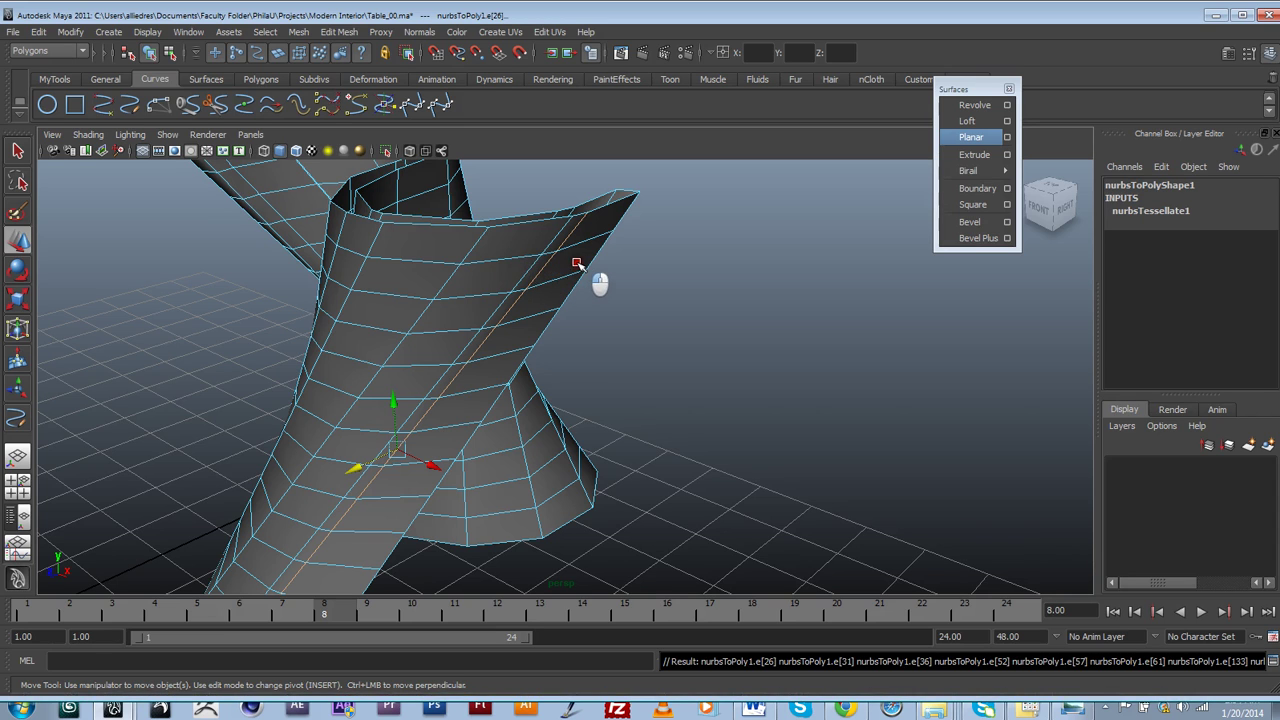
key(Delete)
Delete two redundant edge loops on the back of the base, one near the wing's end and one in its middle.
alt+drag(562, 337, 560, 306)
click(543, 239)
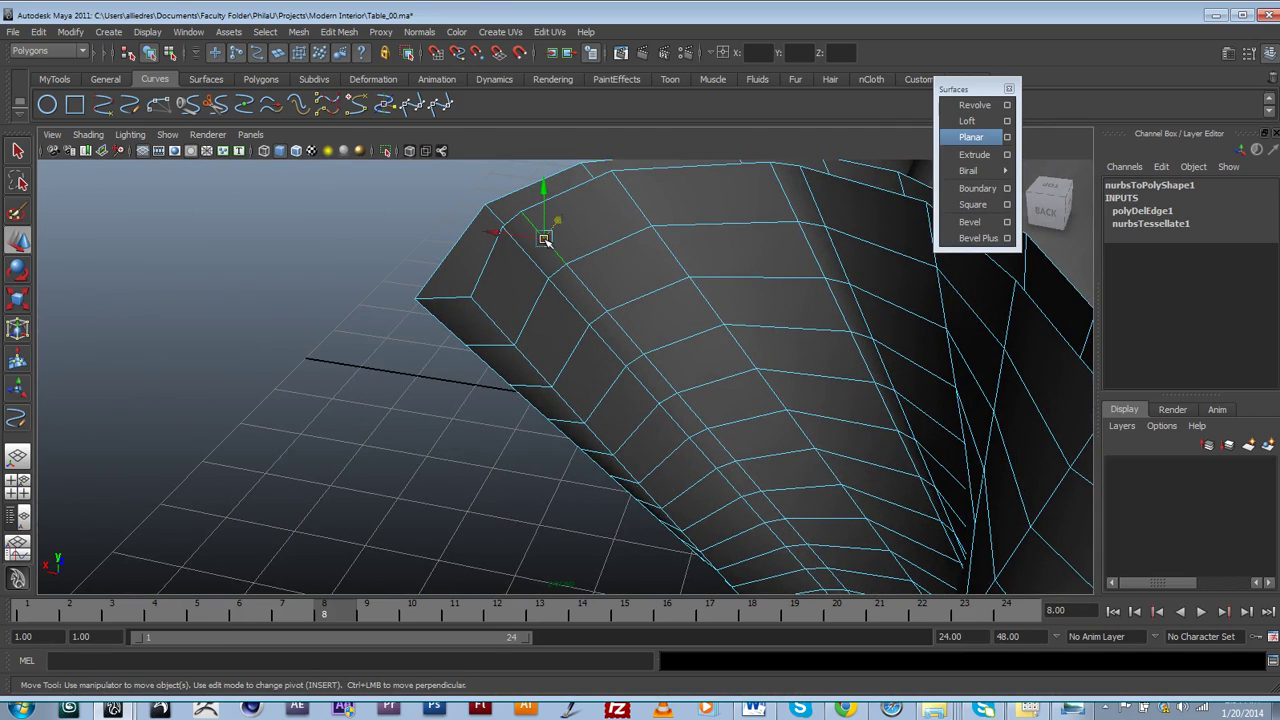
double_click(543, 239)
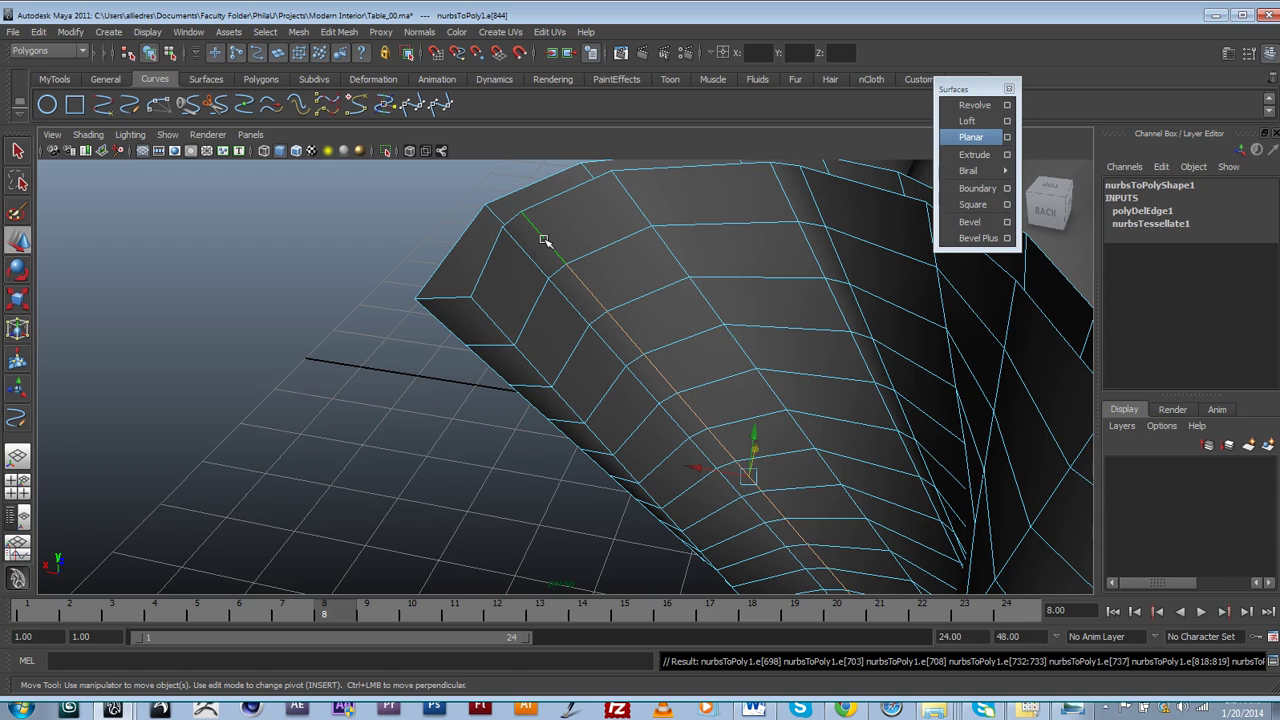
key(Delete)
alt+drag(778, 337, 772, 408)
click(686, 272)
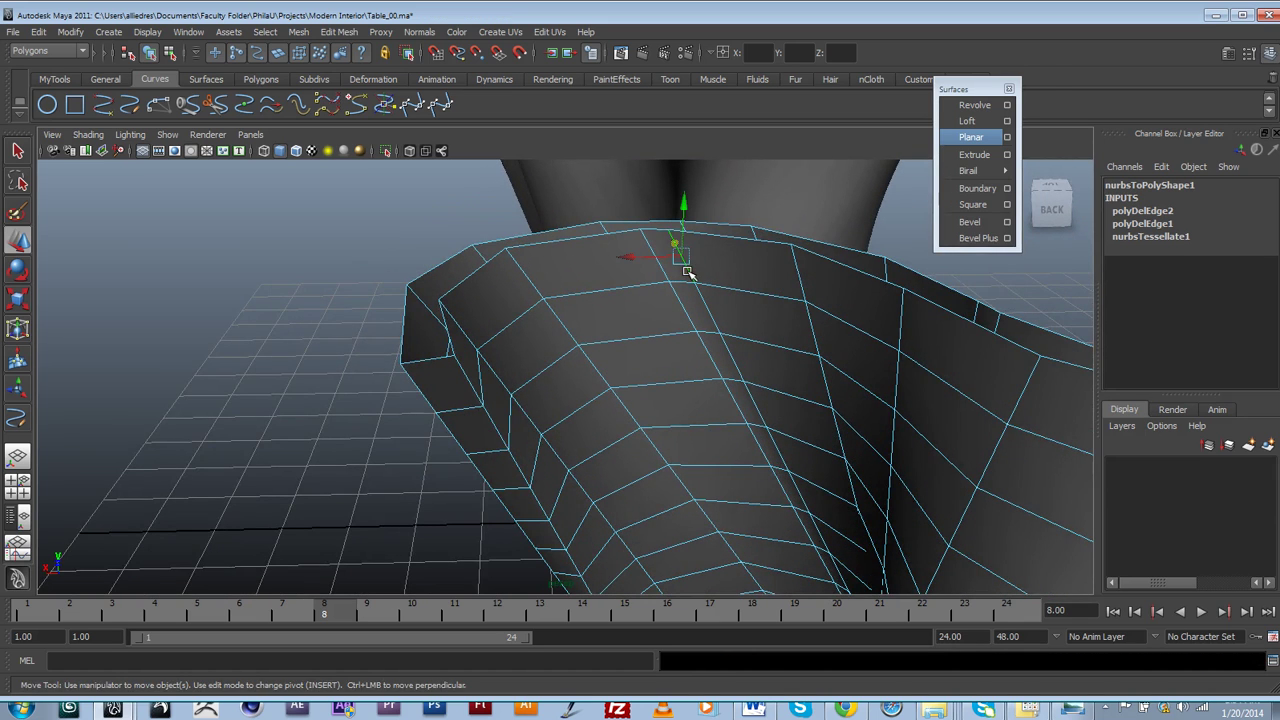
double_click(688, 273)
key(Delete)
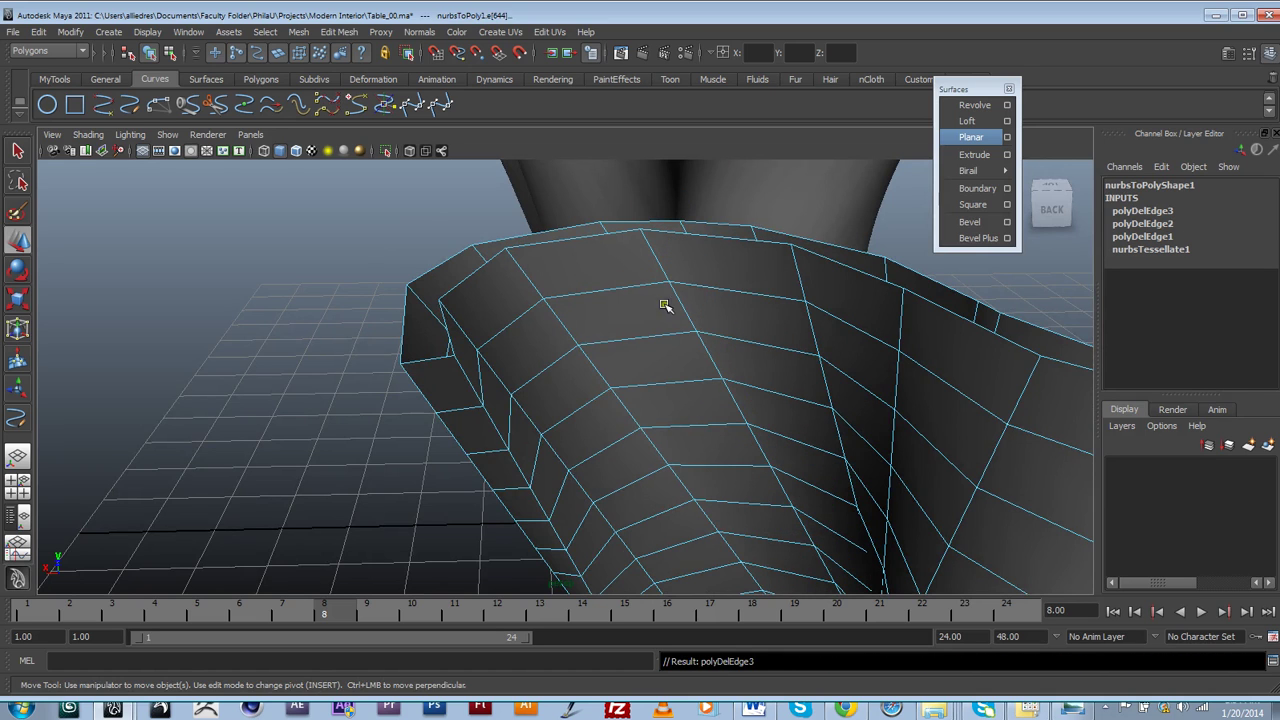
Delete one of the two nearly coincident edge loops on the outer face leading to the pointed wing tip.
alt+drag(767, 330, 541, 451)
alt+middle_drag(630, 452, 553, 421)
alt+middle_drag(635, 417, 574, 406)
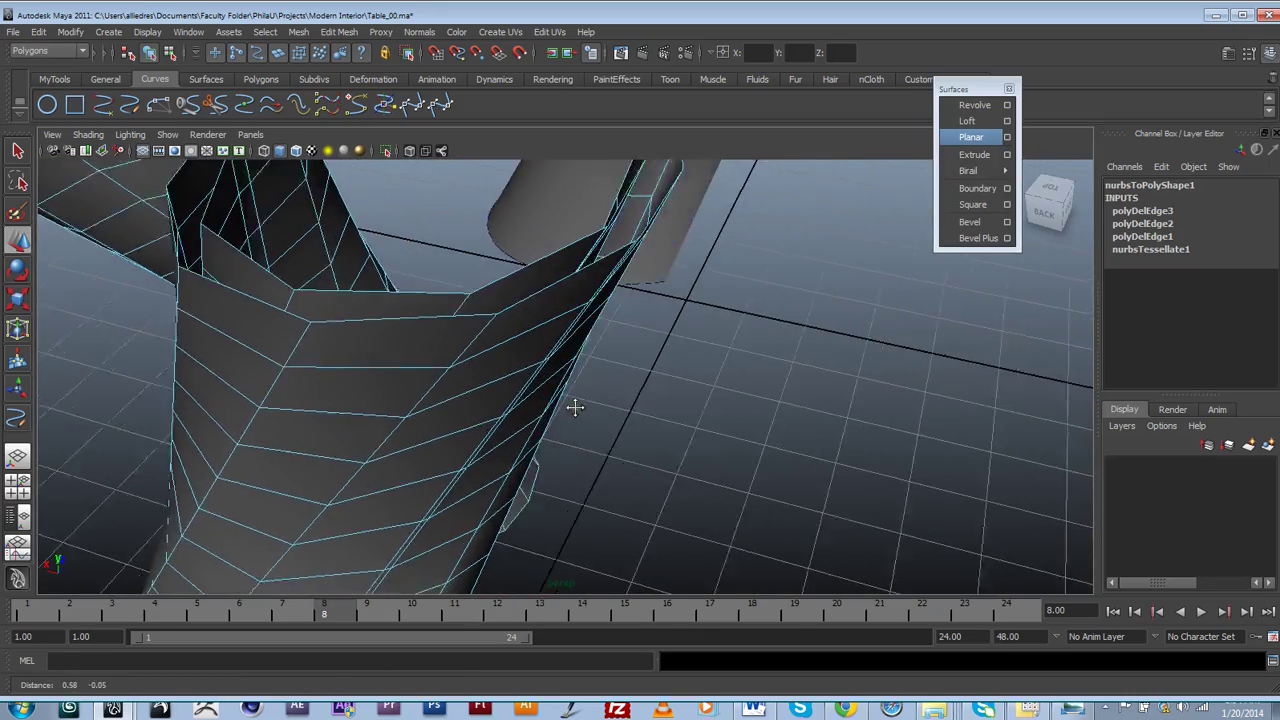
alt+right_drag(574, 406, 537, 411)
alt+drag(537, 411, 471, 474)
alt+middle_drag(471, 474, 460, 494)
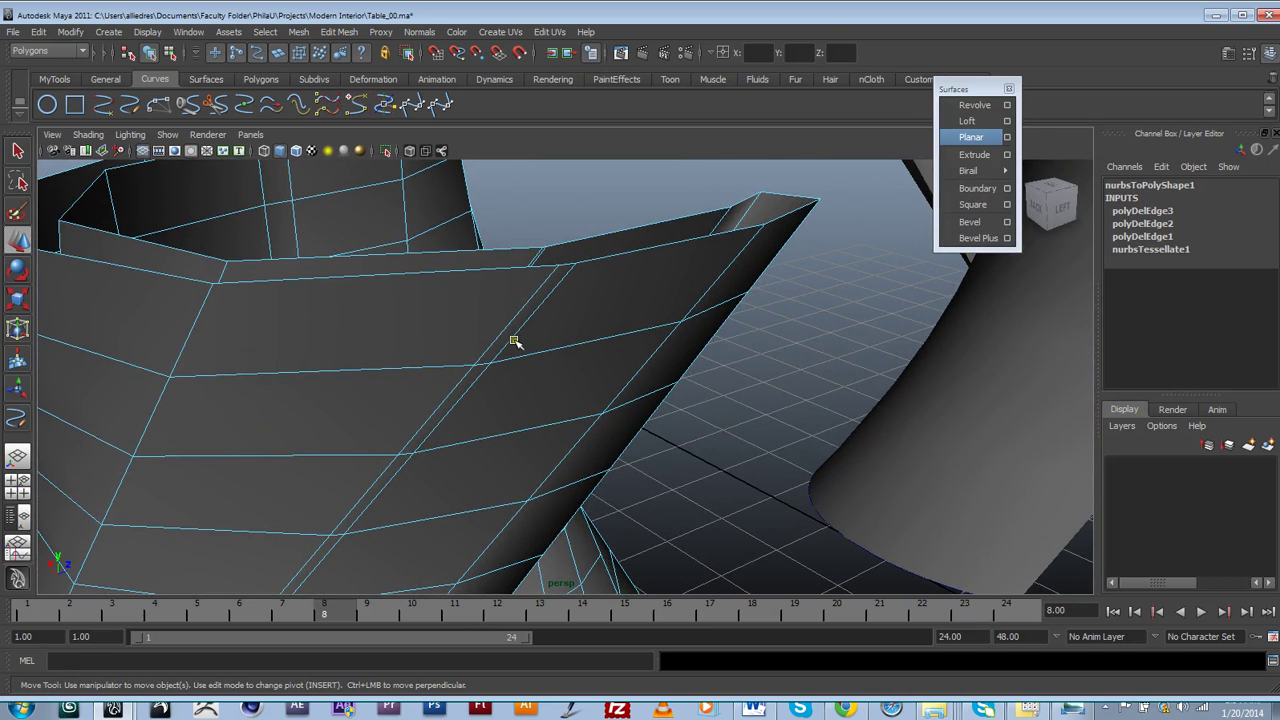
click(513, 339)
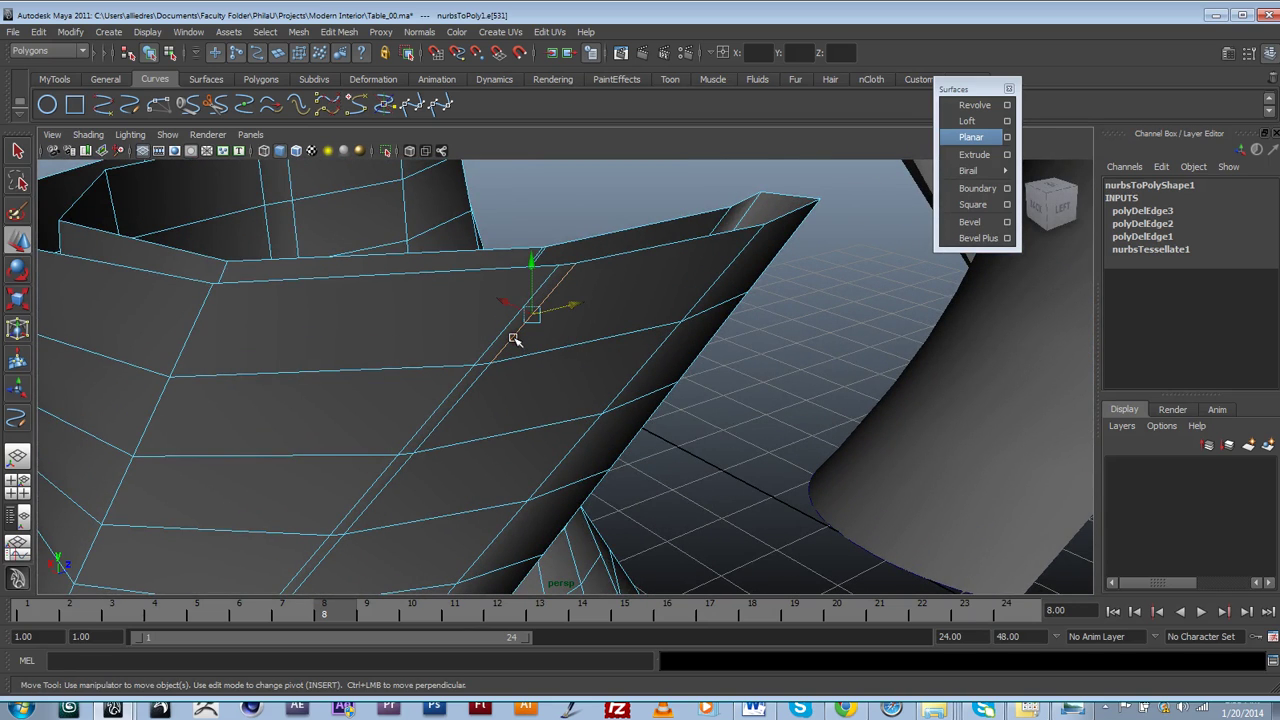
double_click(513, 339)
key(ctrl+Delete)
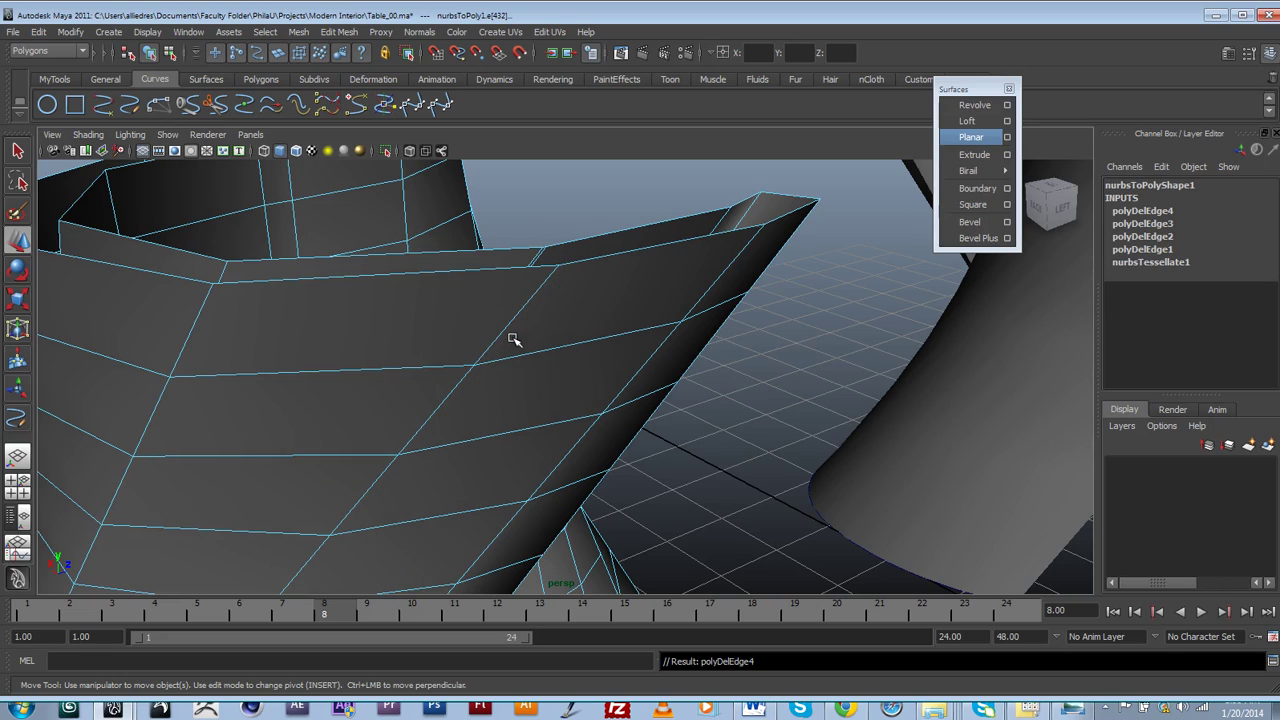
Delete the duplicate edge loop running almost on top of another on the right-hand side of the base.
scroll(515, 339, down, 3)
alt+drag(517, 340, 509, 380)
alt+right_drag(509, 380, 646, 411)
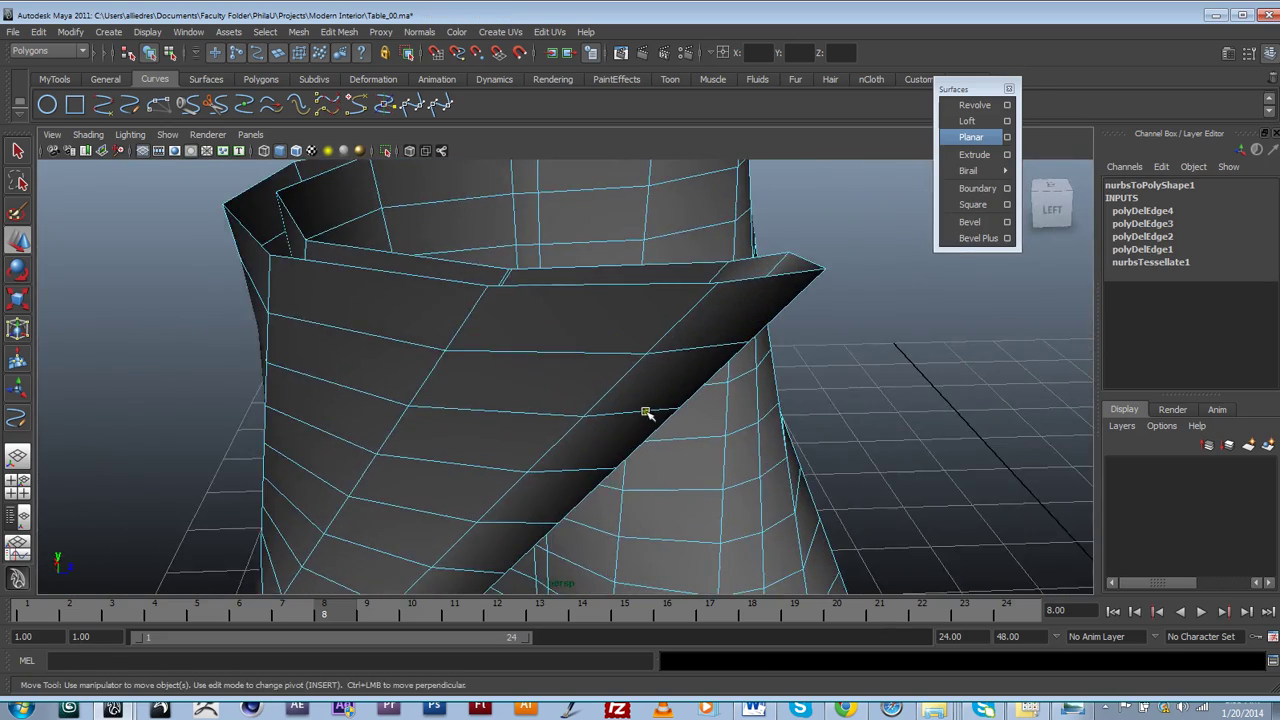
alt+drag(646, 411, 457, 410)
alt+right_drag(457, 410, 609, 403)
alt+drag(609, 403, 511, 397)
alt+right_drag(511, 397, 669, 347)
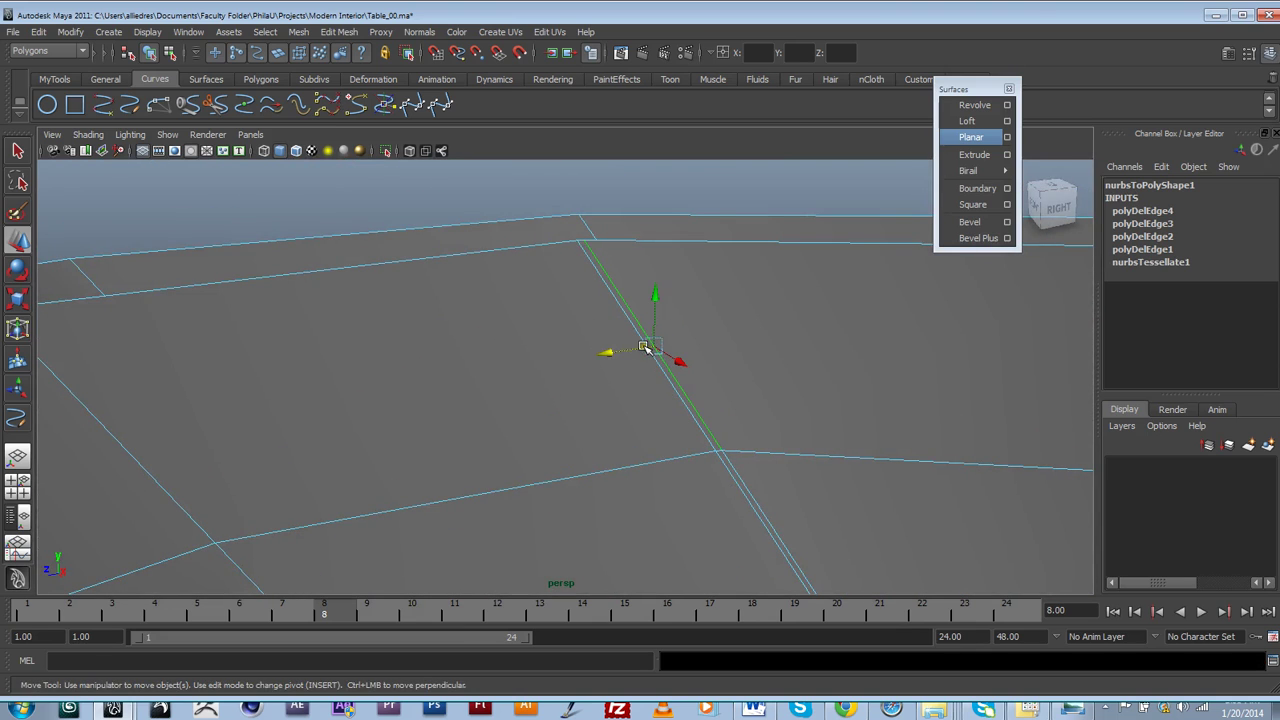
double_click(644, 347)
key(Delete)
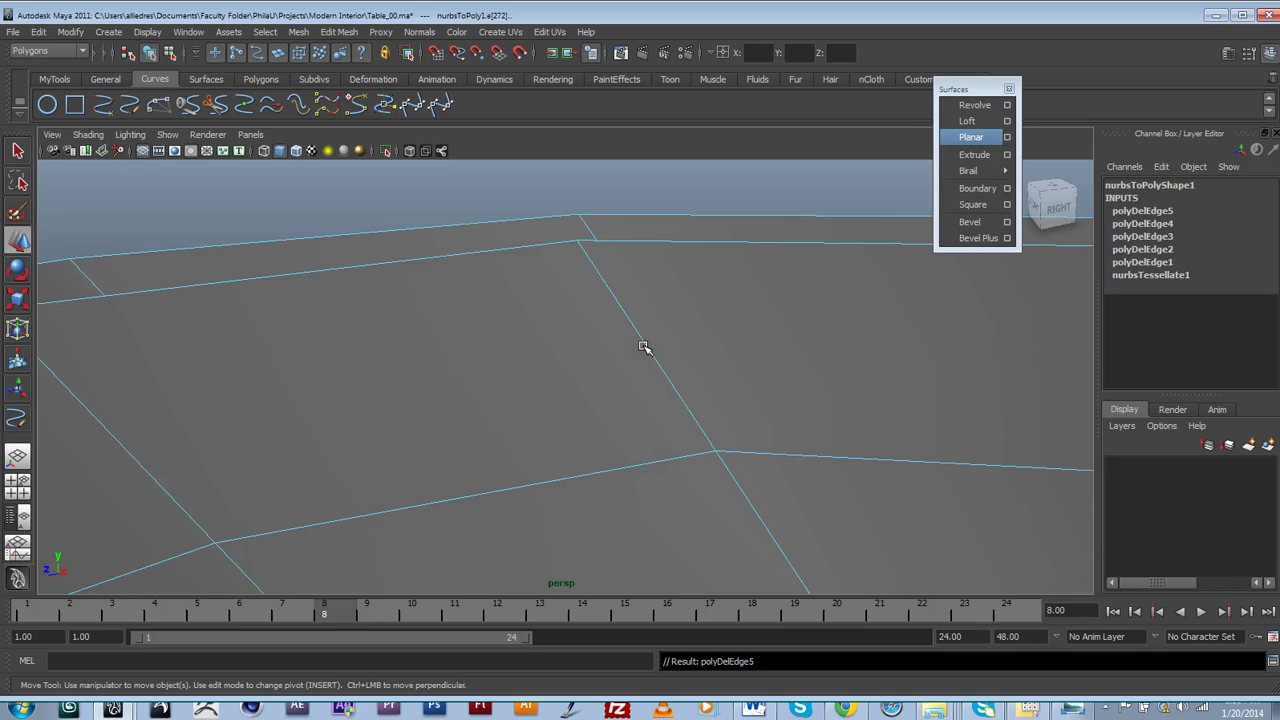
Delete the extra edge loop of the closely spaced pair on the left-hand side of the base.
scroll(644, 347, down, 5)
alt+drag(626, 360, 691, 397)
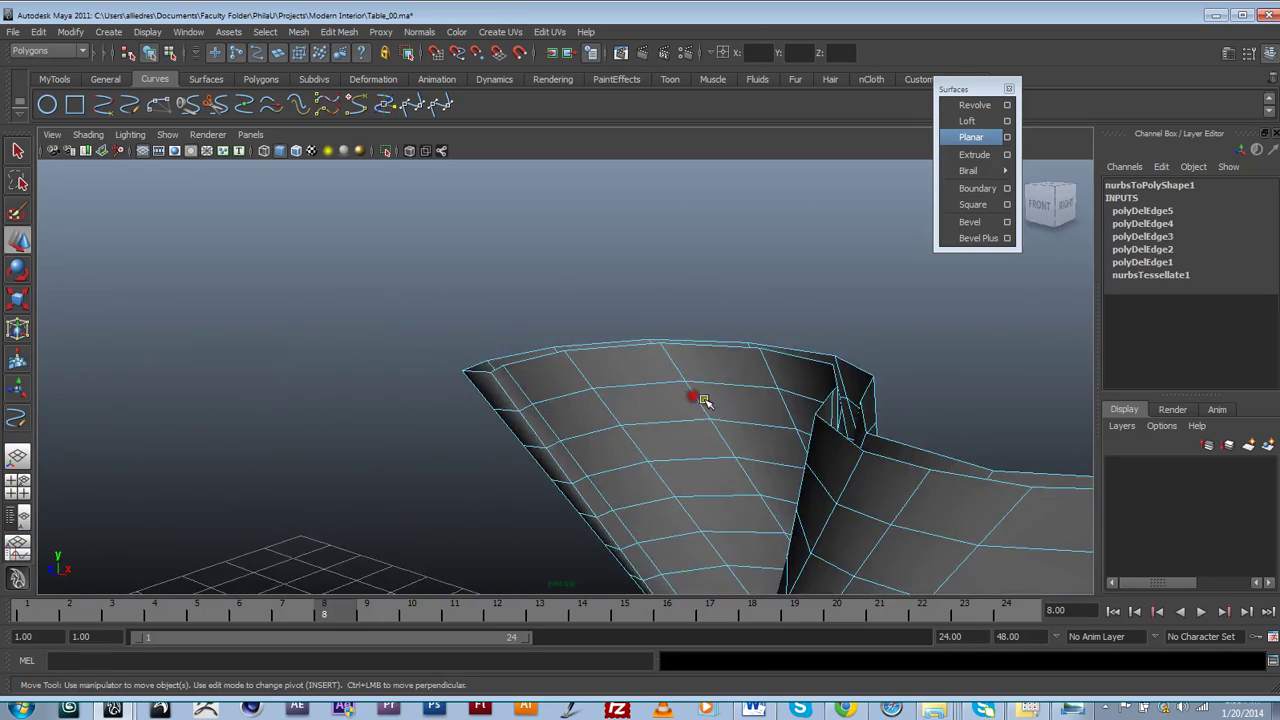
alt+middle_drag(691, 397, 606, 443)
scroll(606, 443, up, 3)
mouse_move(606, 444)
alt+mouse_down()
mouse_move(751, 463)
mouse_move(531, 491)
mouse_move(686, 491)
mouse_move(629, 432)
mouse_move(608, 466)
alt+mouse_up()
alt+right_drag(559, 417, 517, 451)
alt+drag(517, 451, 517, 526)
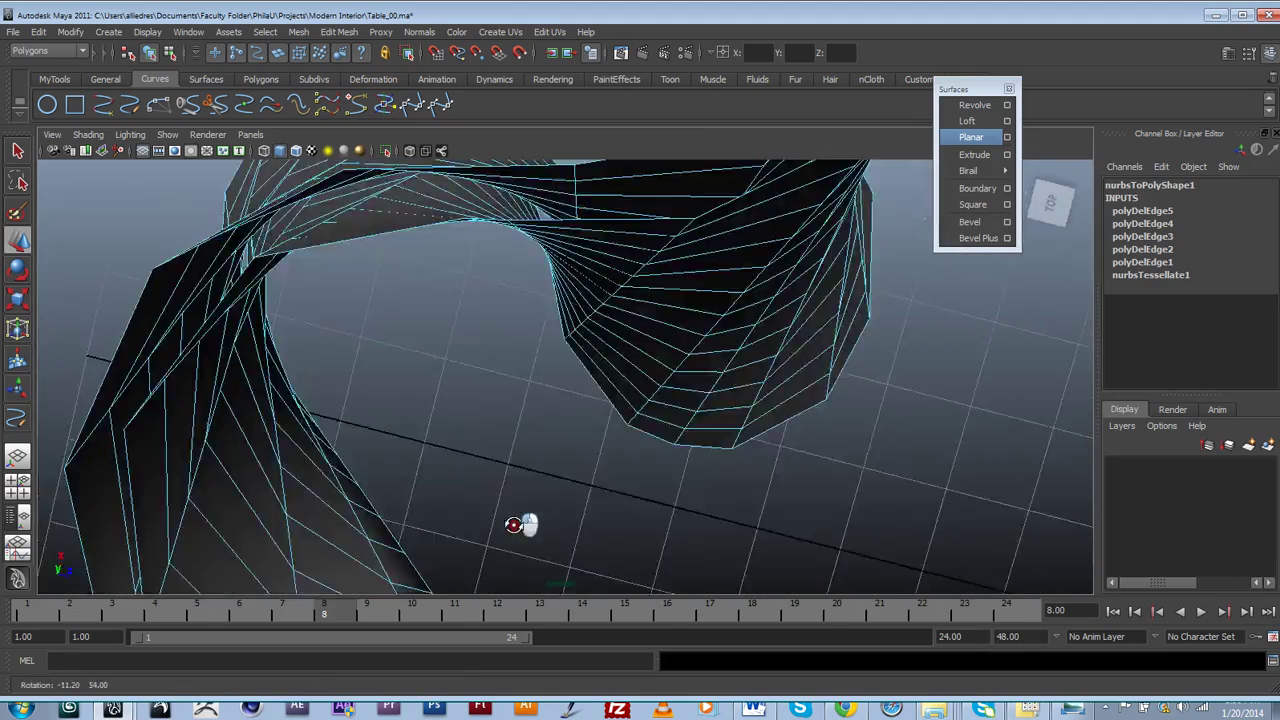
alt+middle_drag(523, 400, 523, 505)
alt+drag(523, 505, 486, 376)
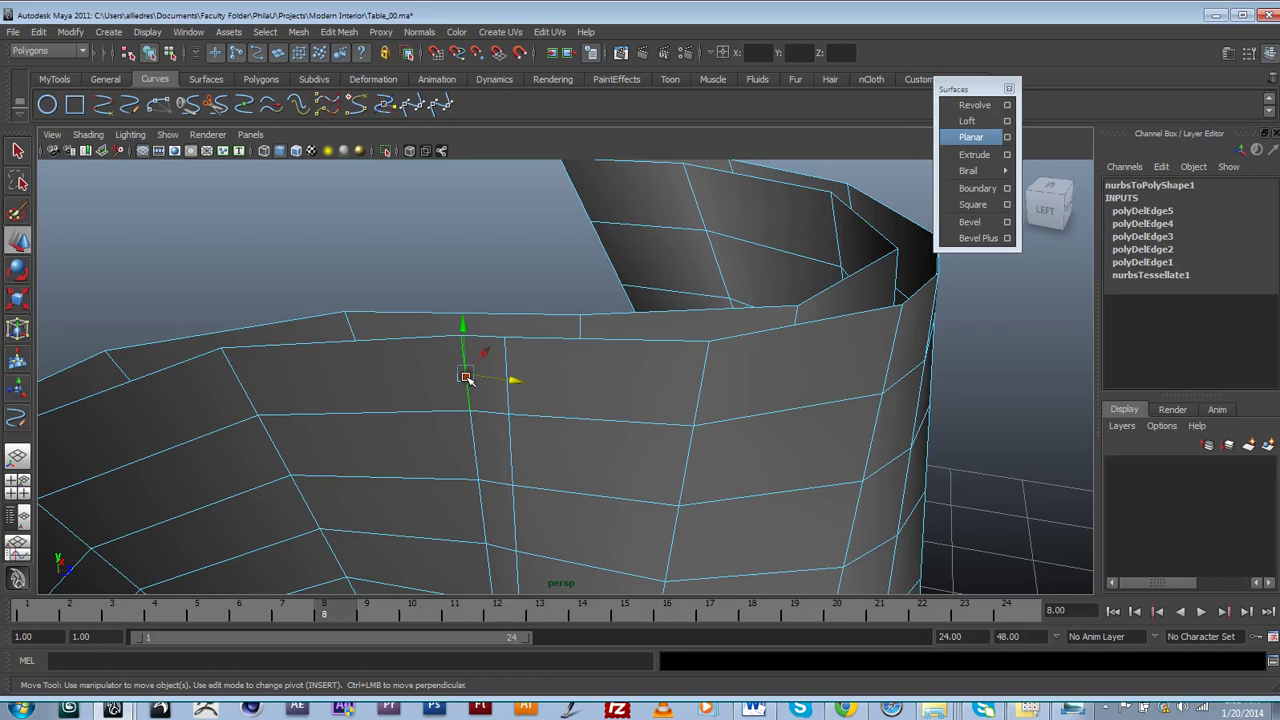
double_click(467, 378)
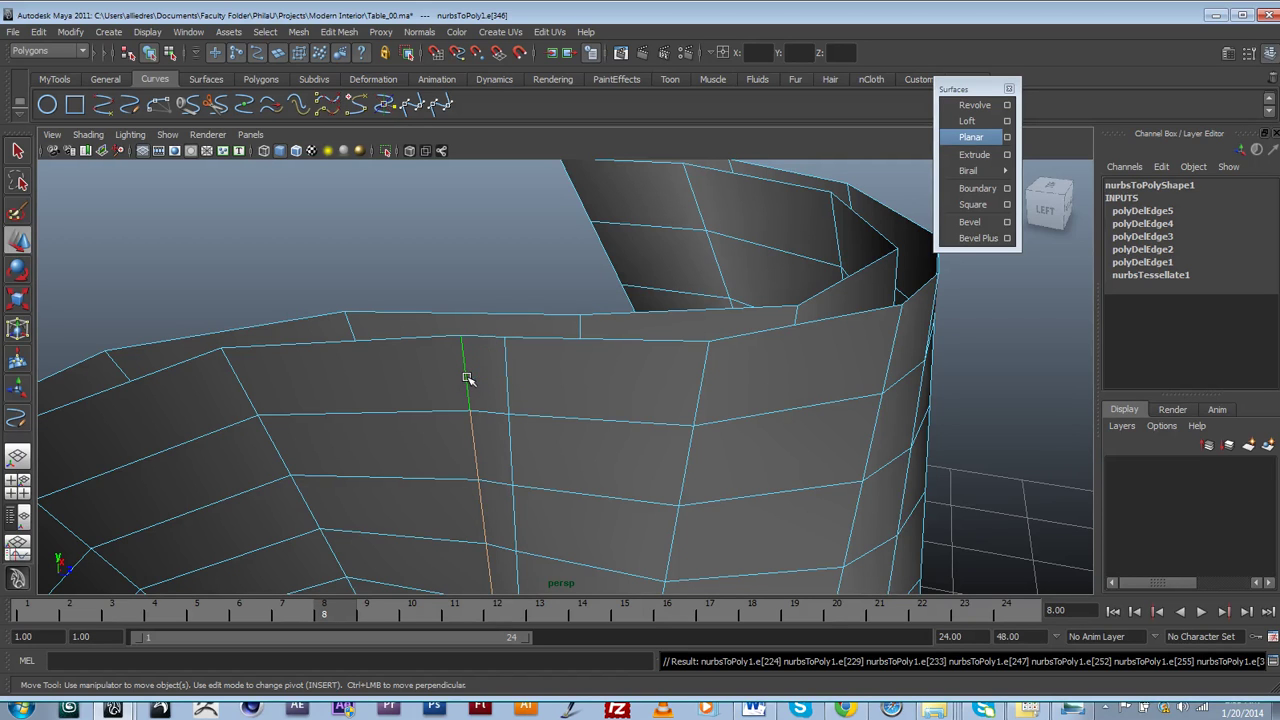
key(Delete)
Return the polygon base to object mode, turn on its smooth mesh preview and deselect it.
alt+drag(755, 435, 641, 418)
click(680, 394)
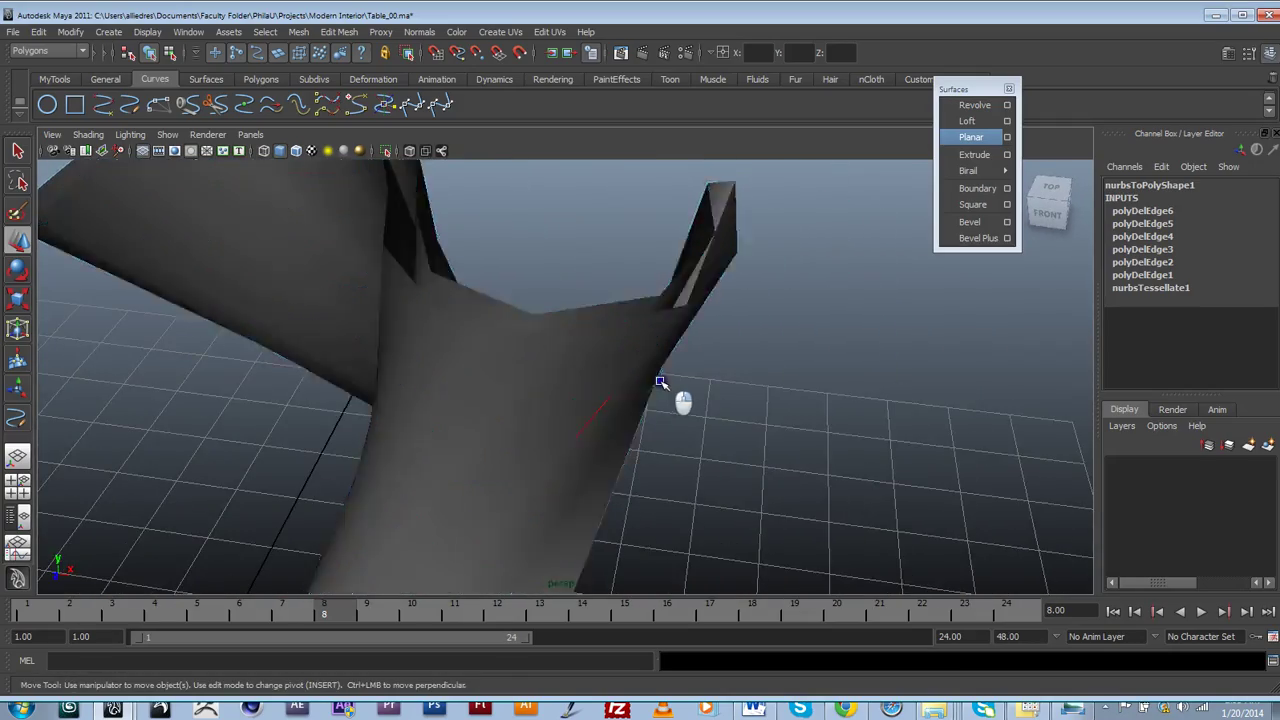
click(607, 385)
key(3)
click(794, 409)
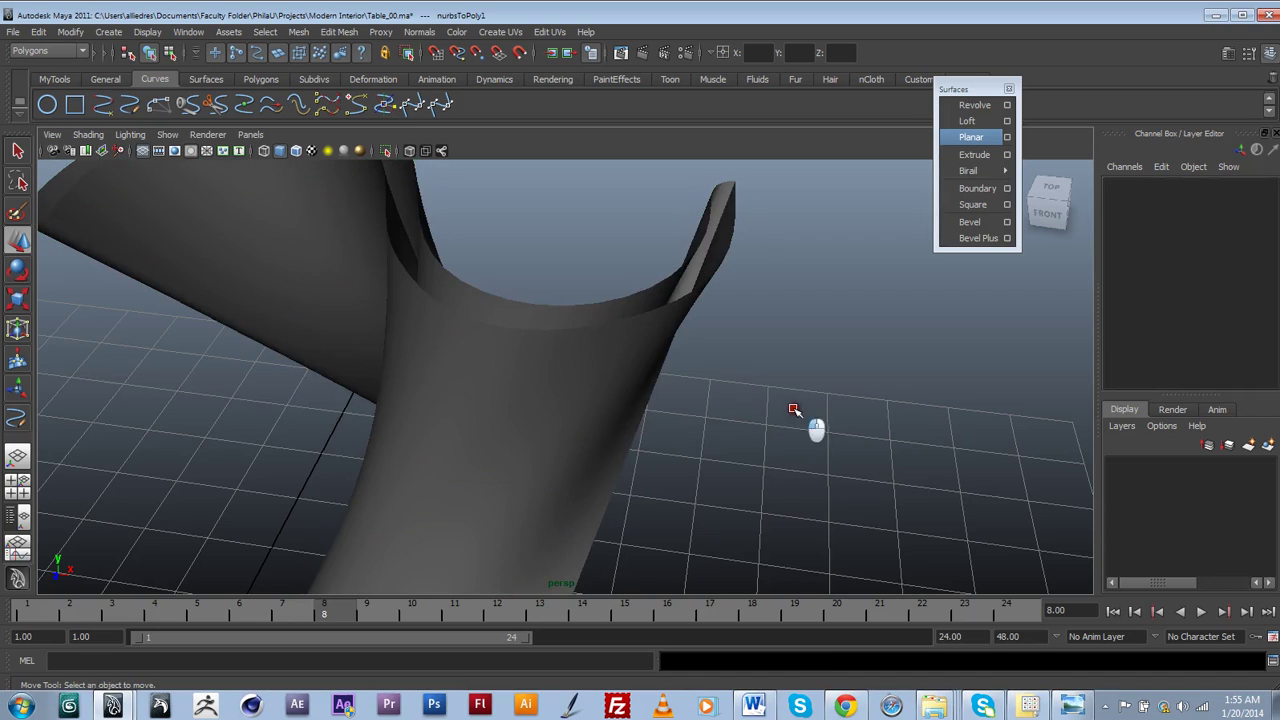
Select the polygon base and turn off its smooth mesh preview to expose the wireframe edges.
alt+drag(794, 411, 394, 412)
click(496, 397)
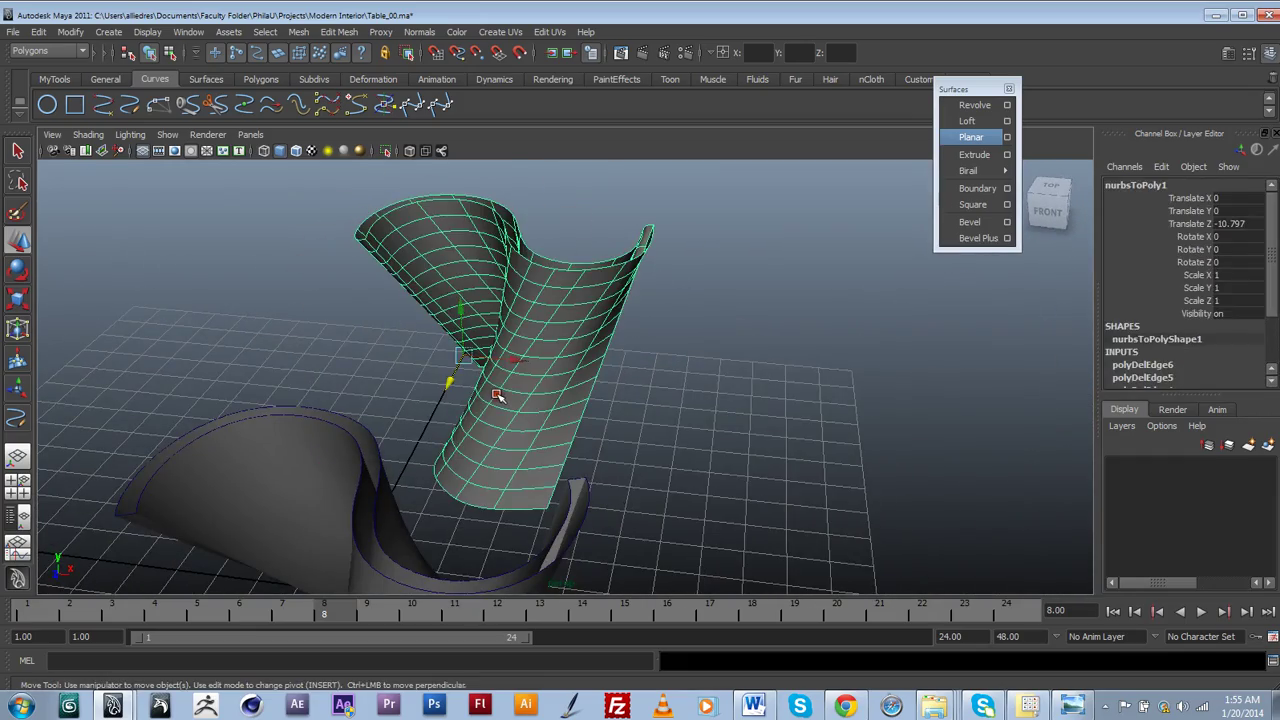
key(1)
scroll(496, 397, up, 3)
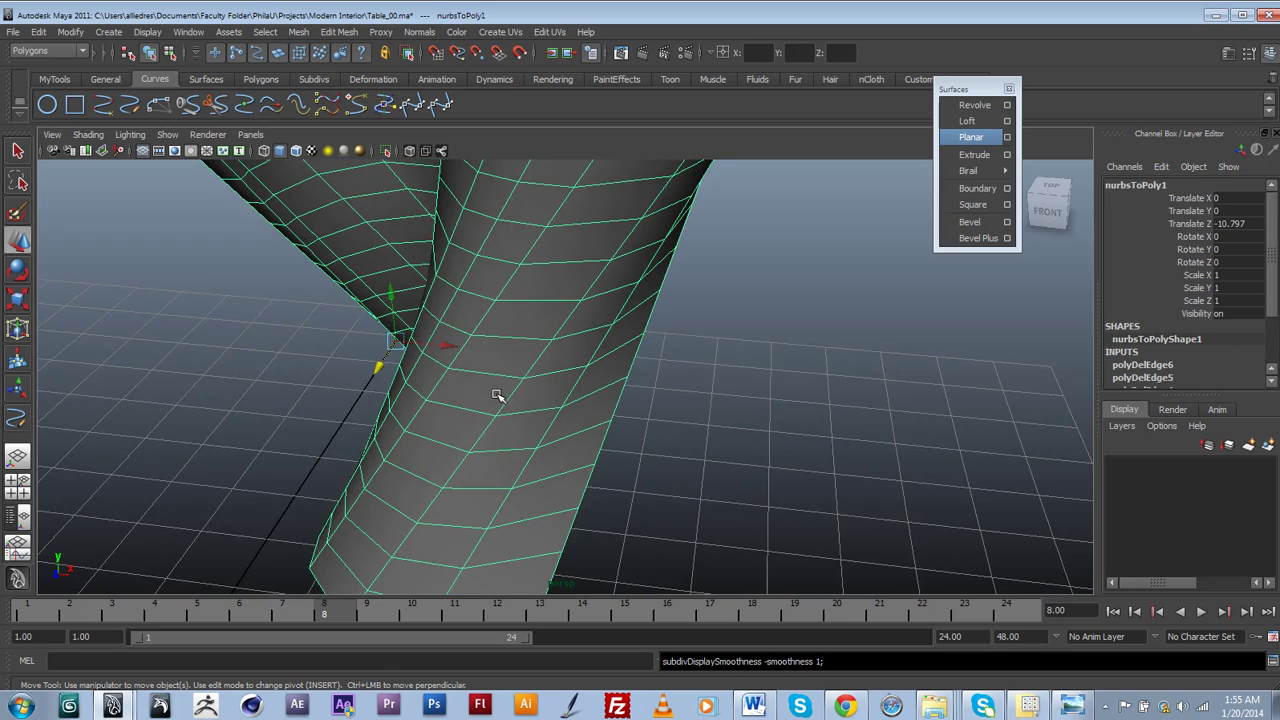
alt+drag(497, 395, 670, 502)
key(1)
In edge mode, delete one lengthwise edge loop on the curved outer face below the dip in the rim.
alt+drag(614, 459, 657, 497)
scroll(604, 418, up, 3)
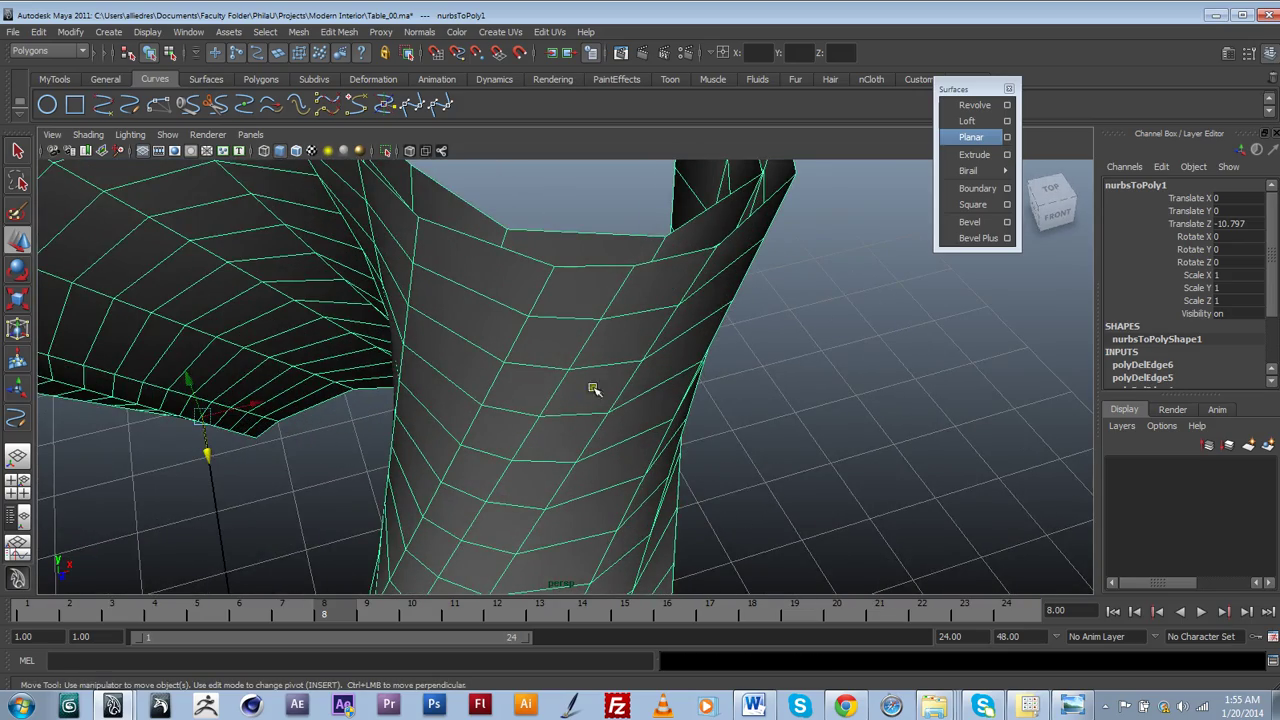
alt+drag(593, 388, 594, 382)
right_drag(612, 322, 617, 277)
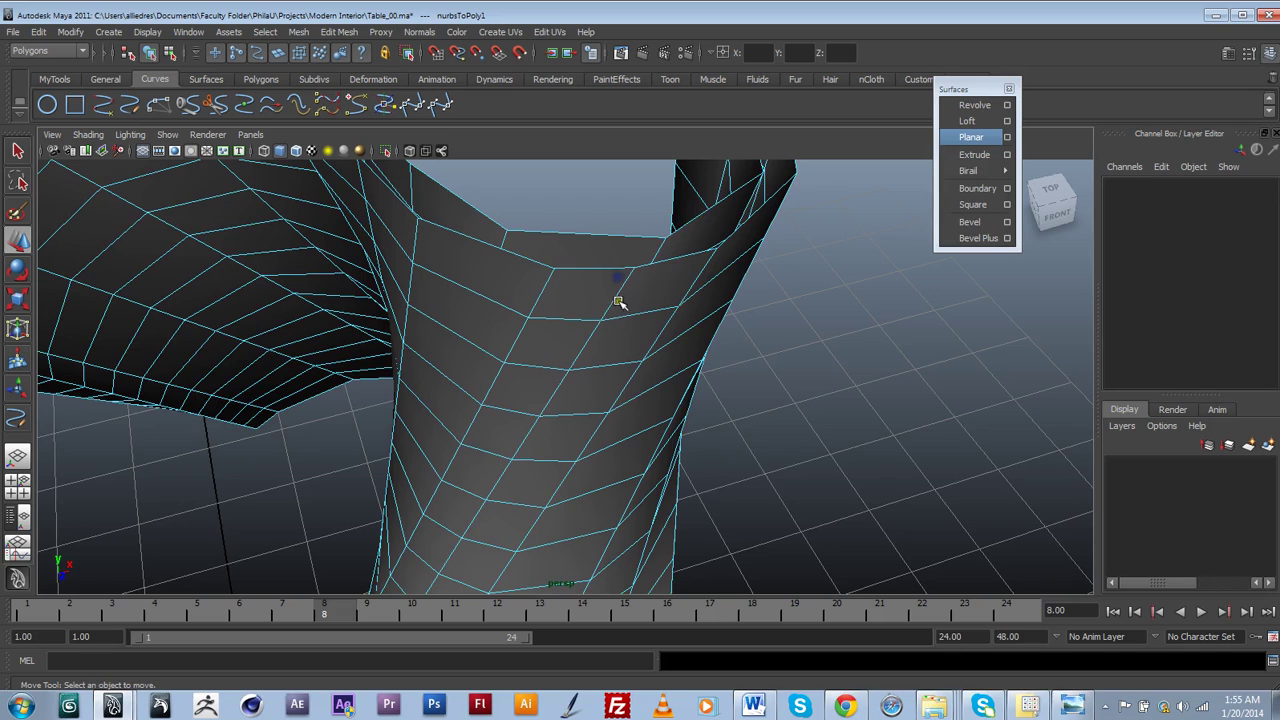
click(617, 300)
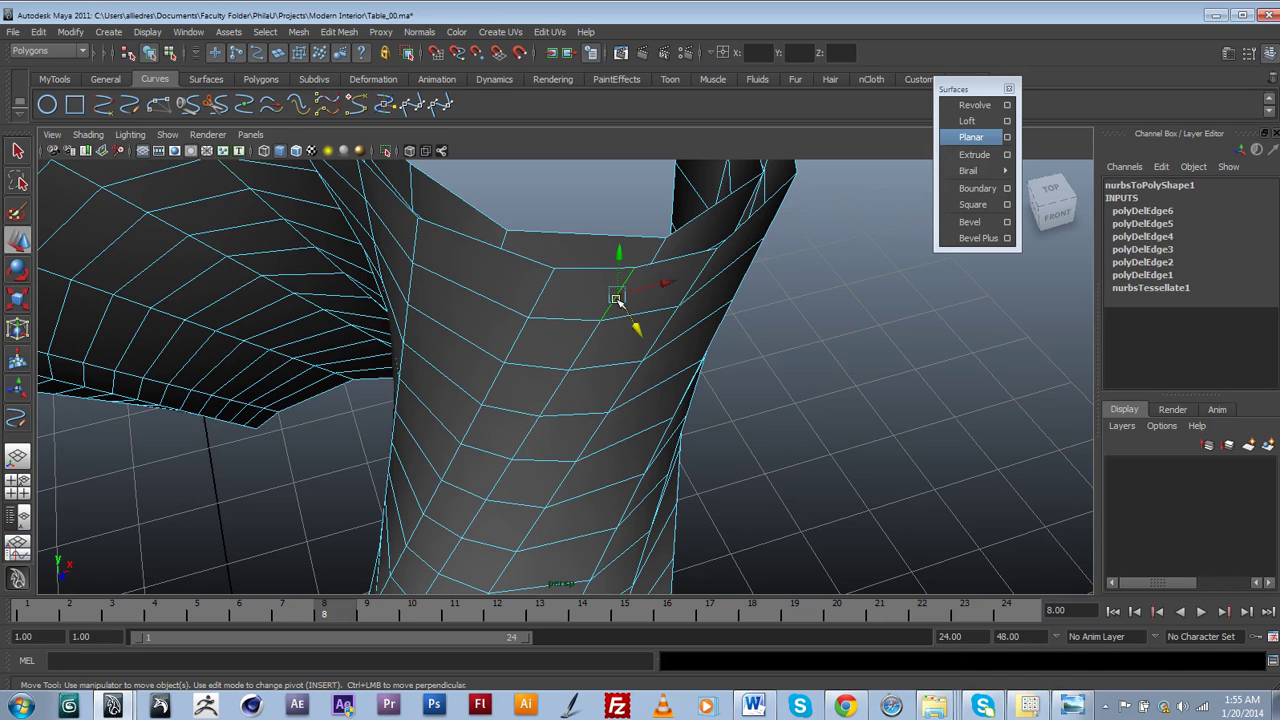
double_click(617, 300)
key(Delete)
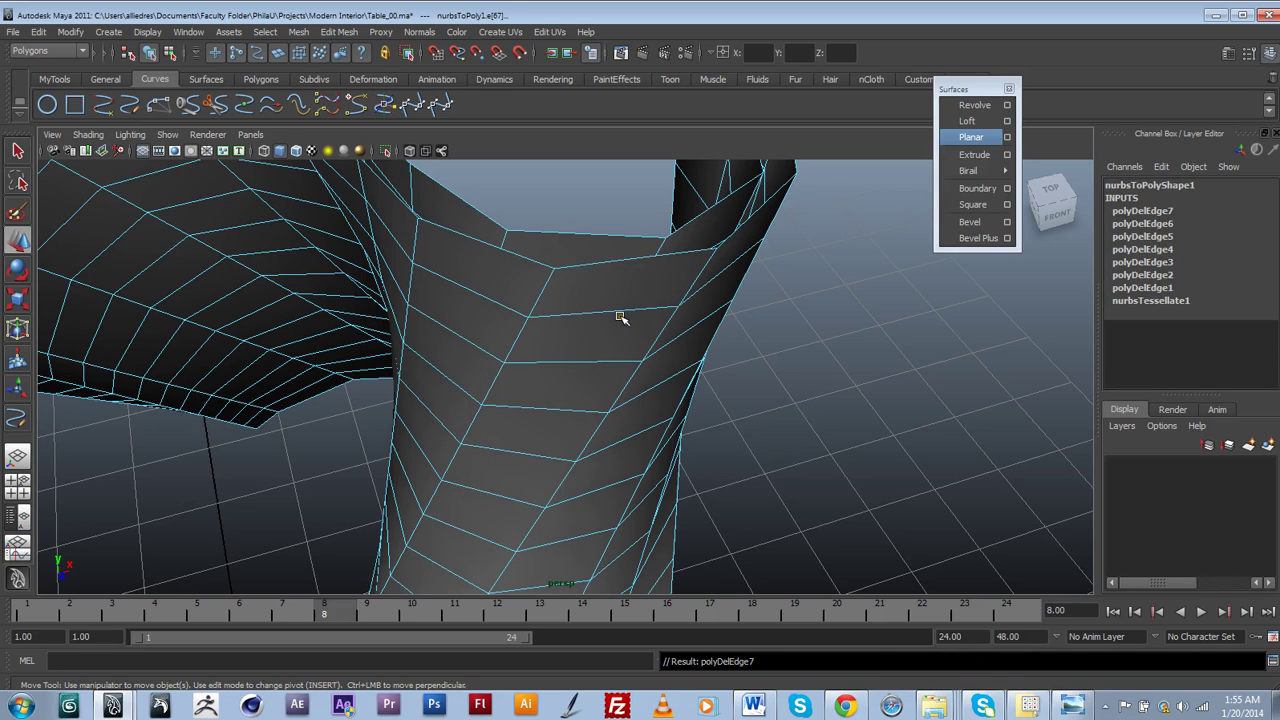
Preview the base smoothed to check the curved face, and return it to the unsmoothed display.
right_drag(620, 318, 655, 303)
key(3)
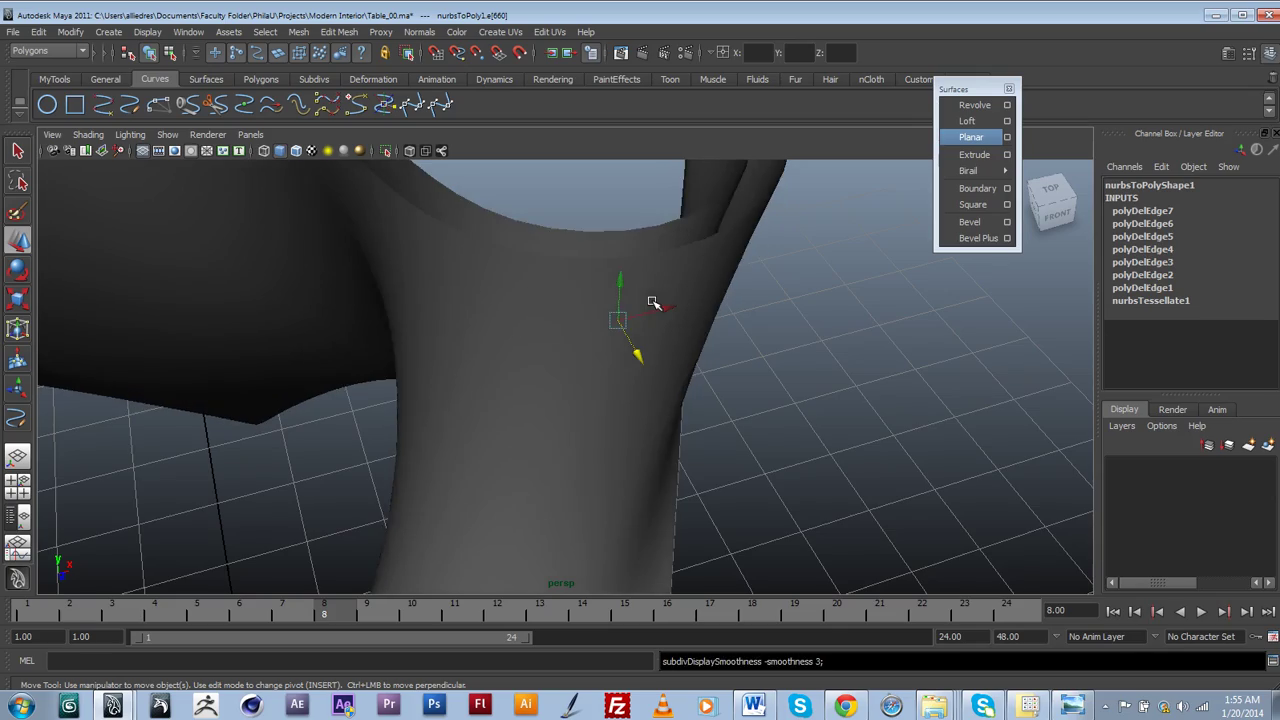
scroll(665, 320, down, 3)
alt+drag(810, 396, 651, 480)
key(1)
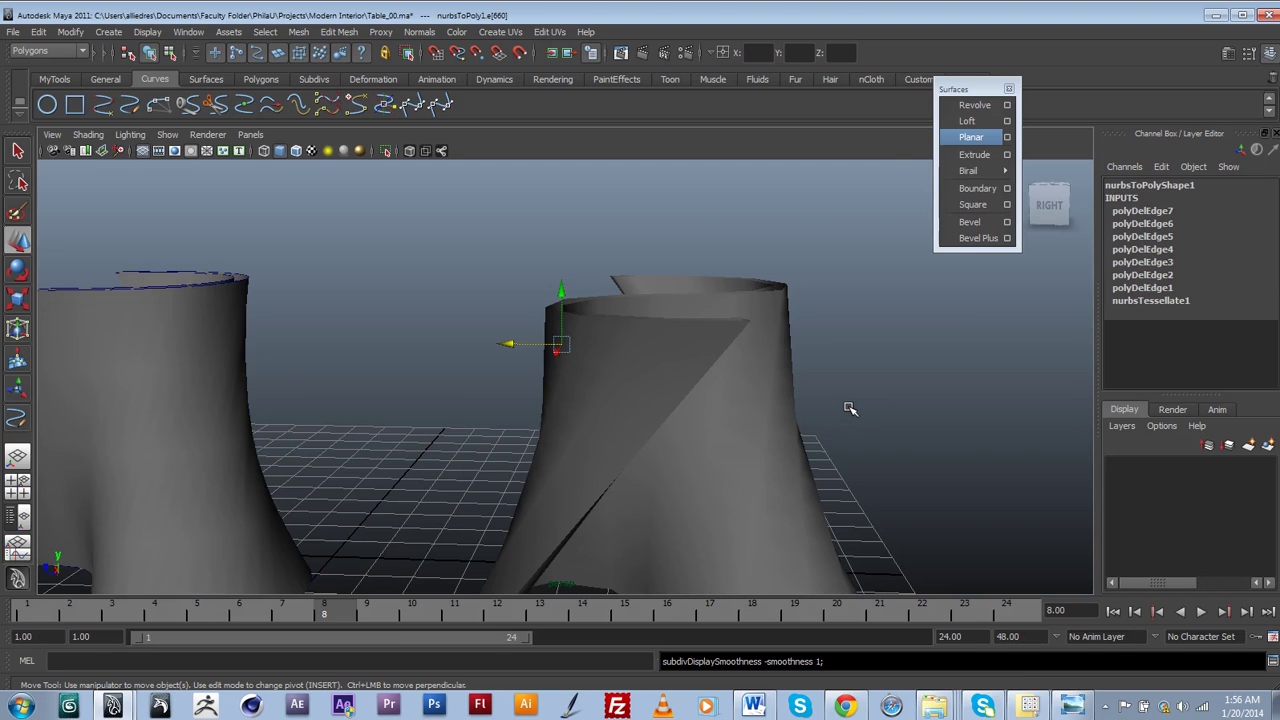
alt+drag(849, 408, 670, 456)
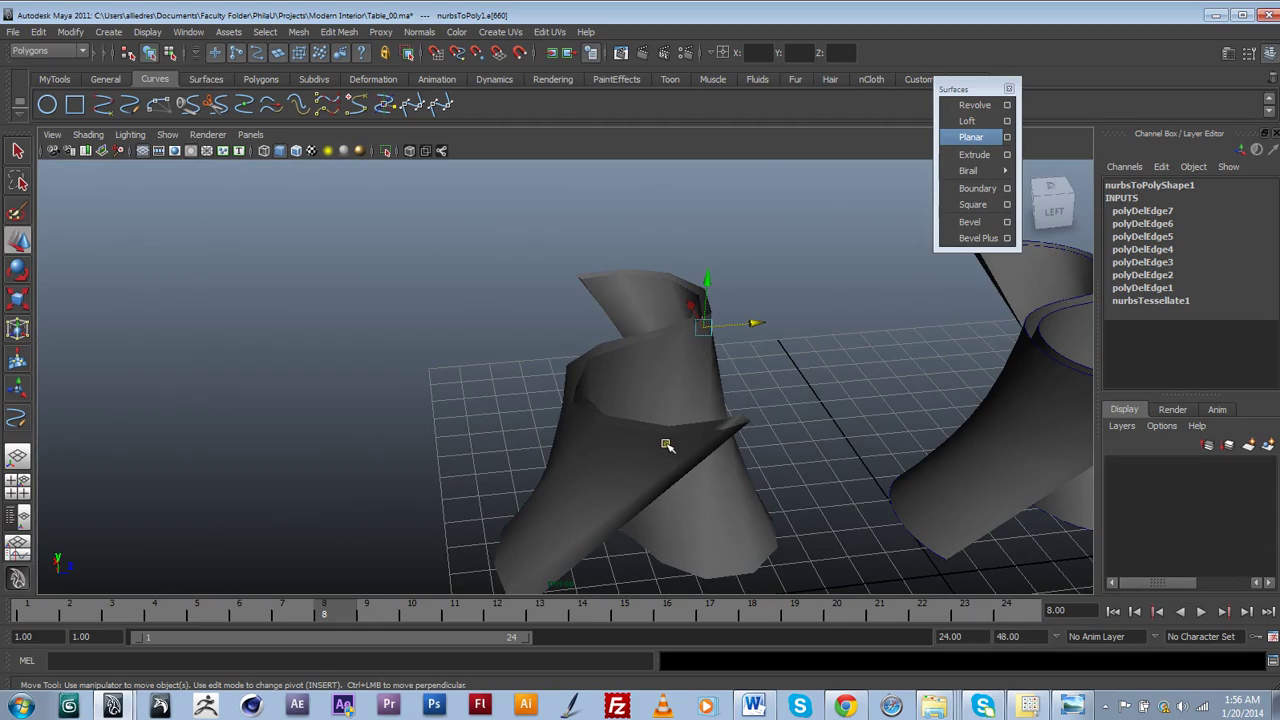
Switch the polygon base to vertex editing for work on the top corner of the narrow wing end.
alt+drag(734, 430, 567, 382)
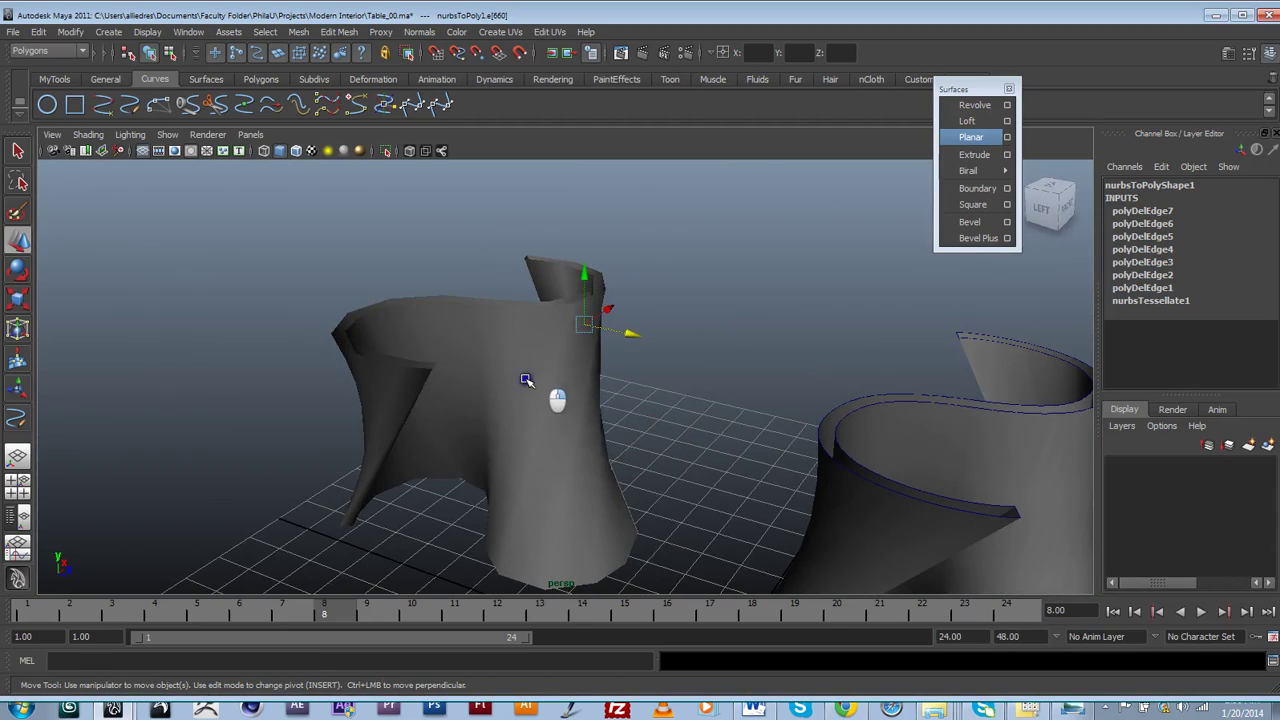
right_drag(526, 380, 466, 380)
alt+drag(514, 414, 349, 397)
alt+middle_drag(349, 397, 686, 486)
alt+drag(686, 486, 700, 555)
alt+middle_drag(700, 555, 630, 481)
alt+right_drag(620, 420, 720, 400)
alt+drag(600, 440, 566, 367)
alt+middle_drag(566, 367, 548, 492)
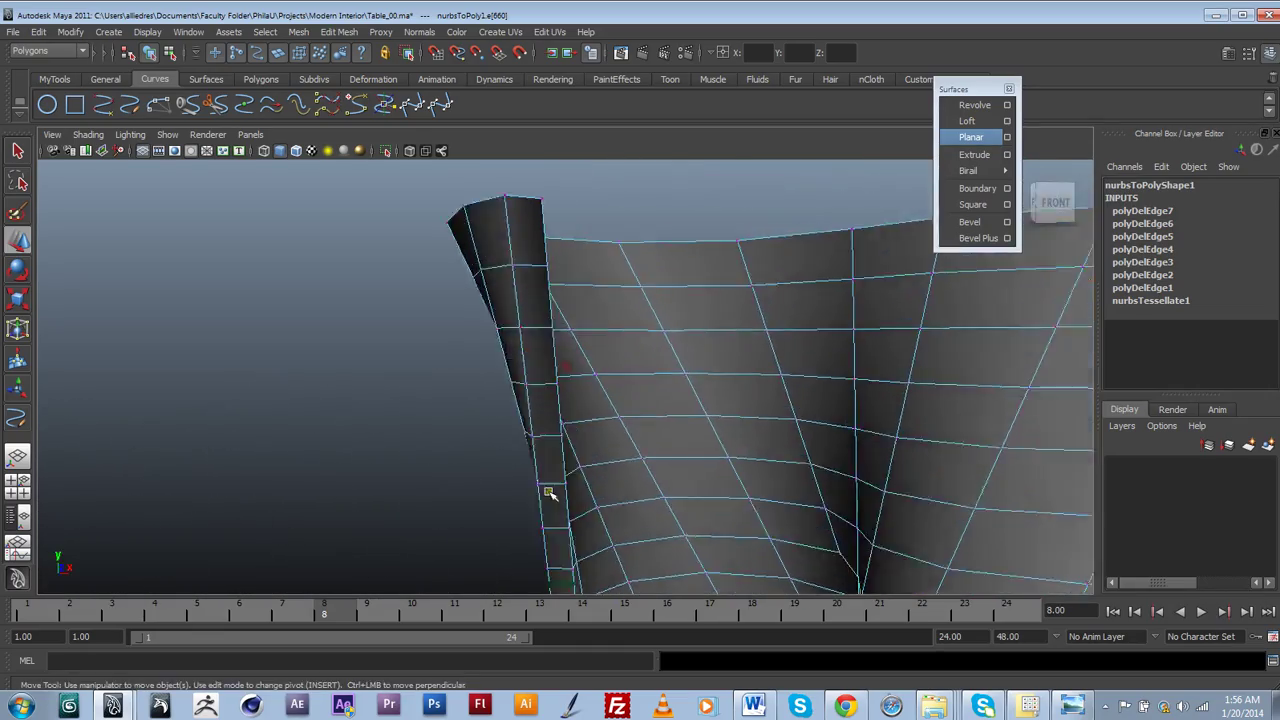
alt+drag(549, 492, 622, 376)
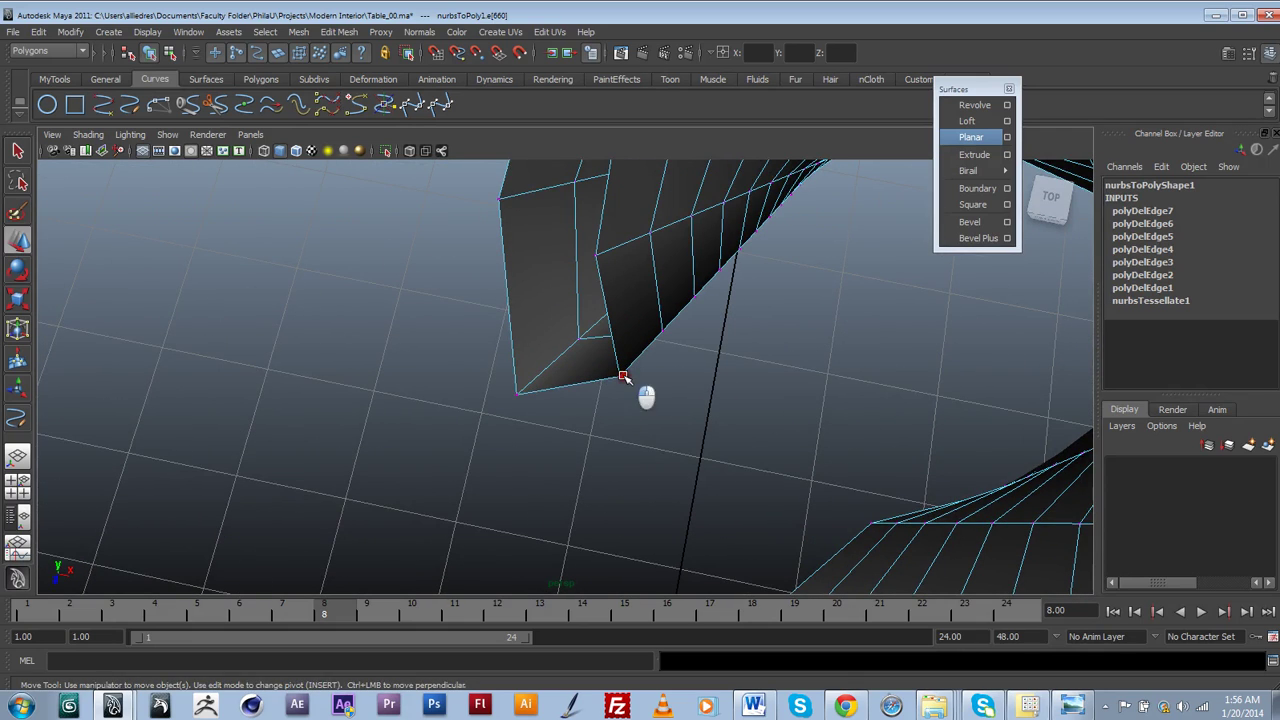
Test the two corner vertices at the narrow wing end for unmerged duplicates by moving them, and undo the moves.
click(618, 377)
click(596, 364)
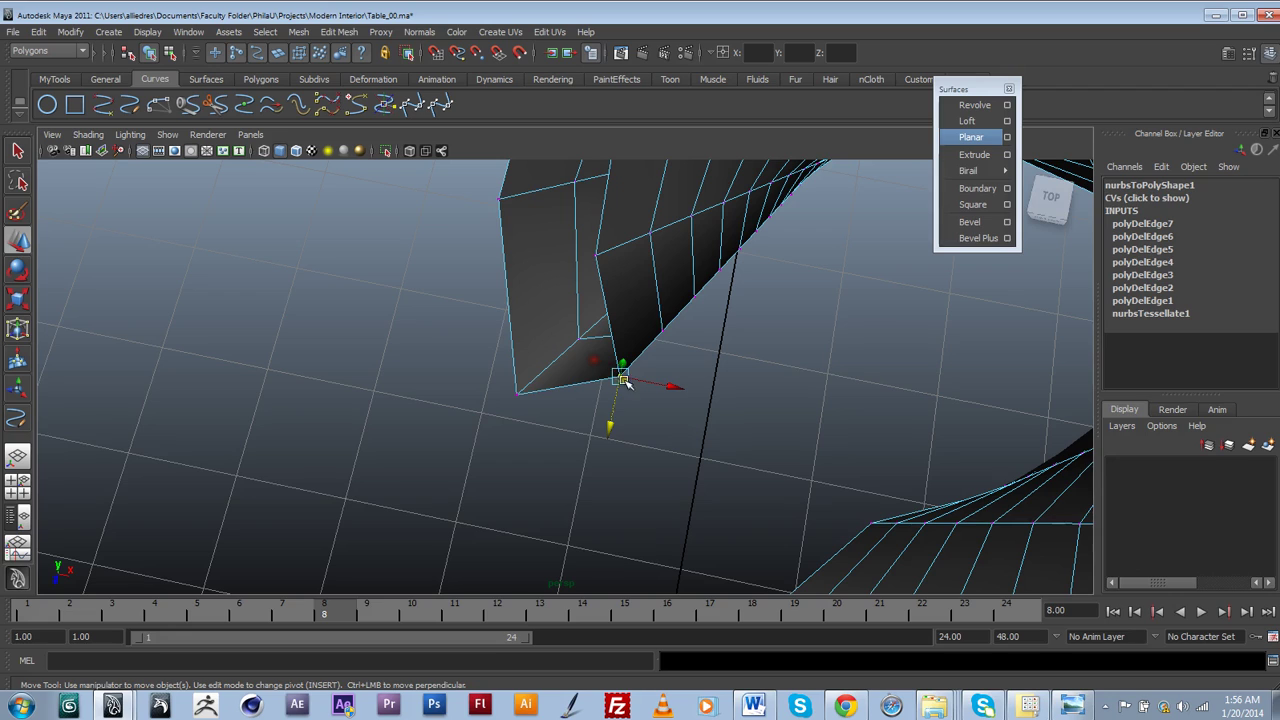
click(632, 379)
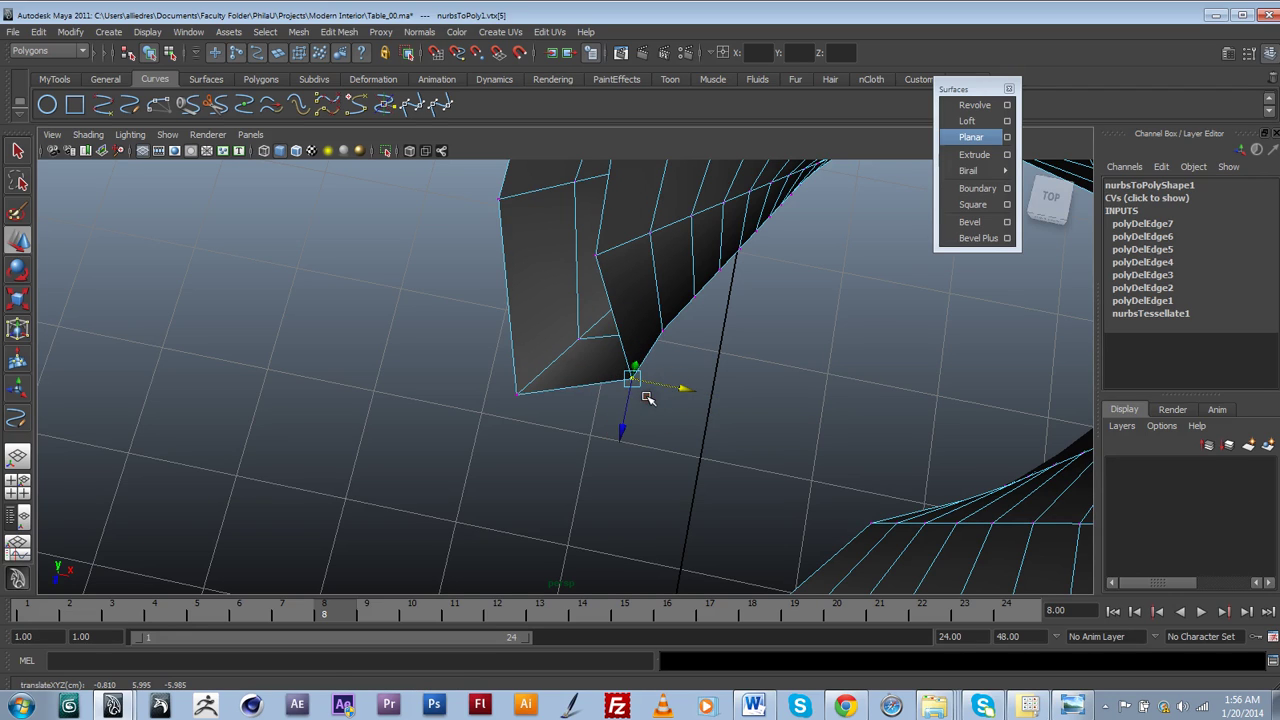
key(ctrl+z)
key(ctrl+z)
click(622, 378)
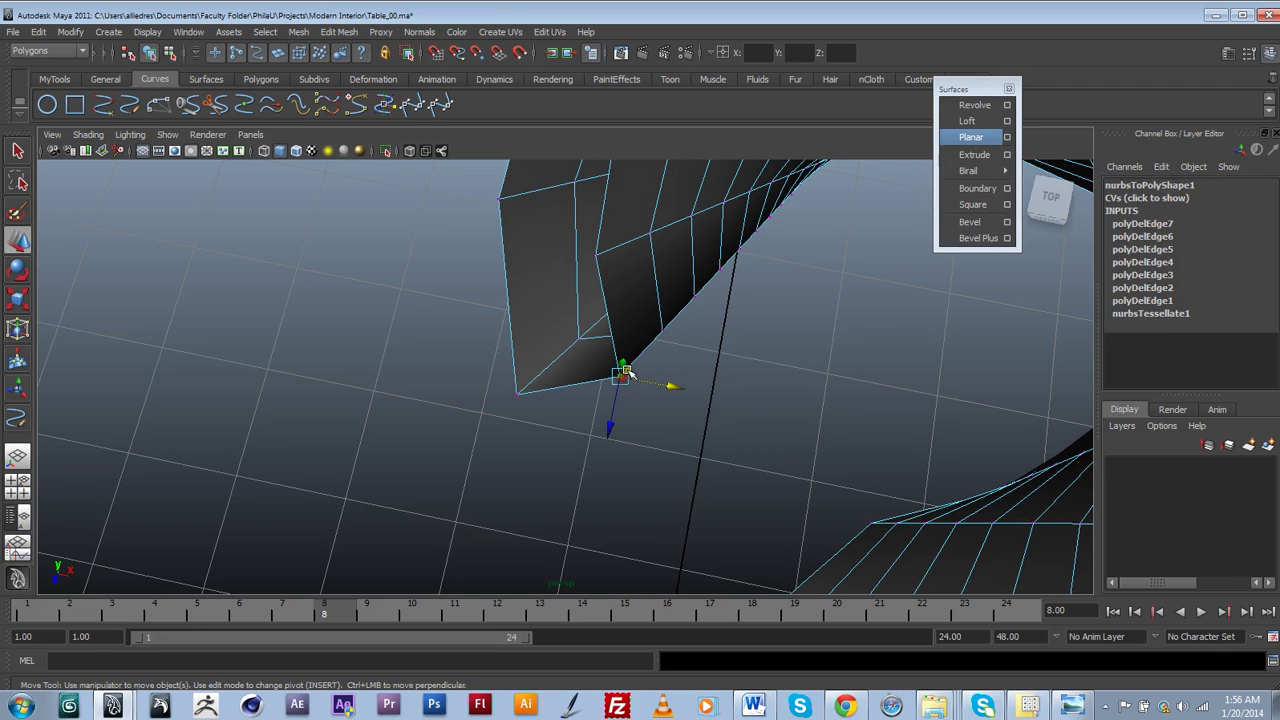
drag(609, 426, 594, 454)
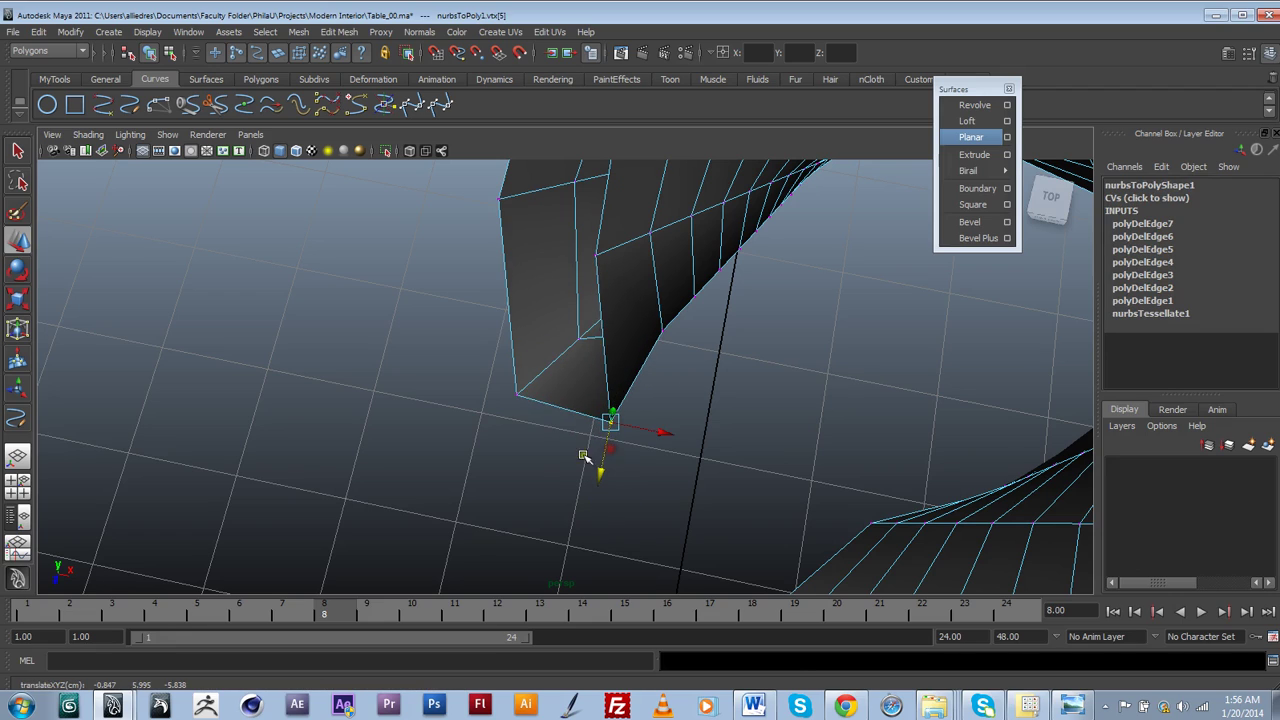
key(ctrl+z)
click(516, 396)
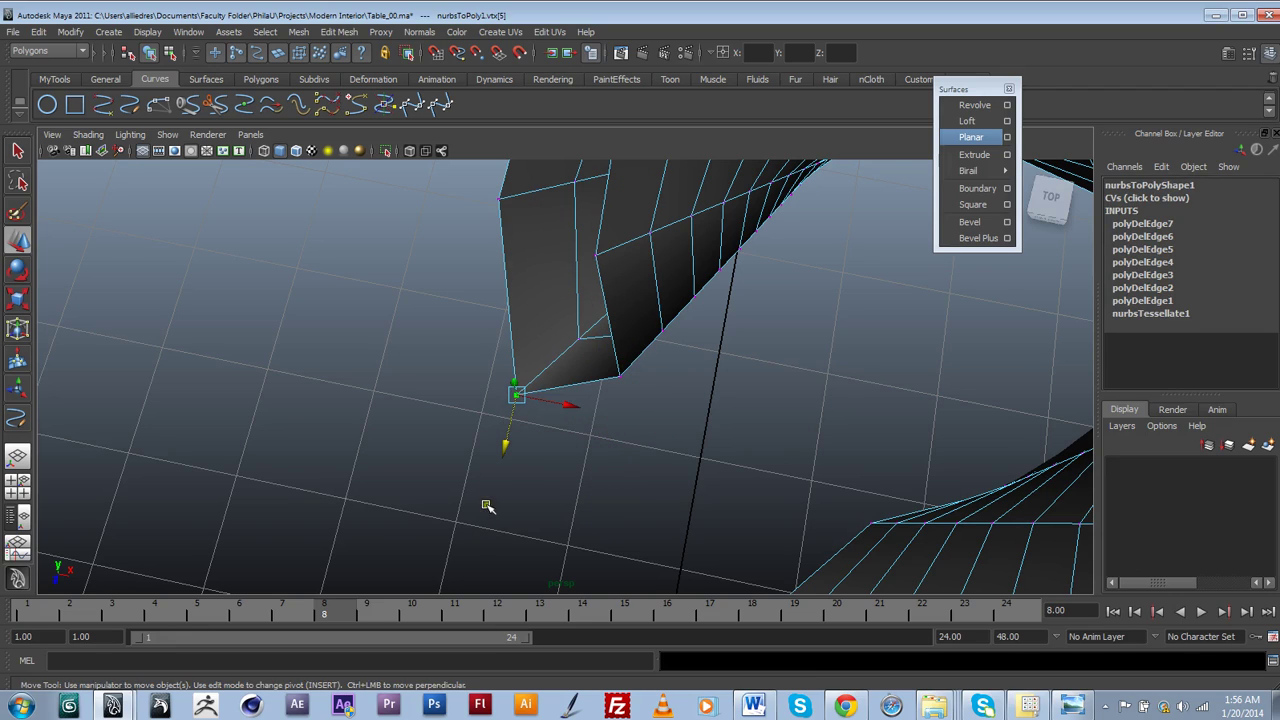
drag(486, 505, 491, 506)
key(ctrl+z)
Try moving the inner corner vertex at the opposite wing tip and undo the move.
scroll(682, 472, down, 3)
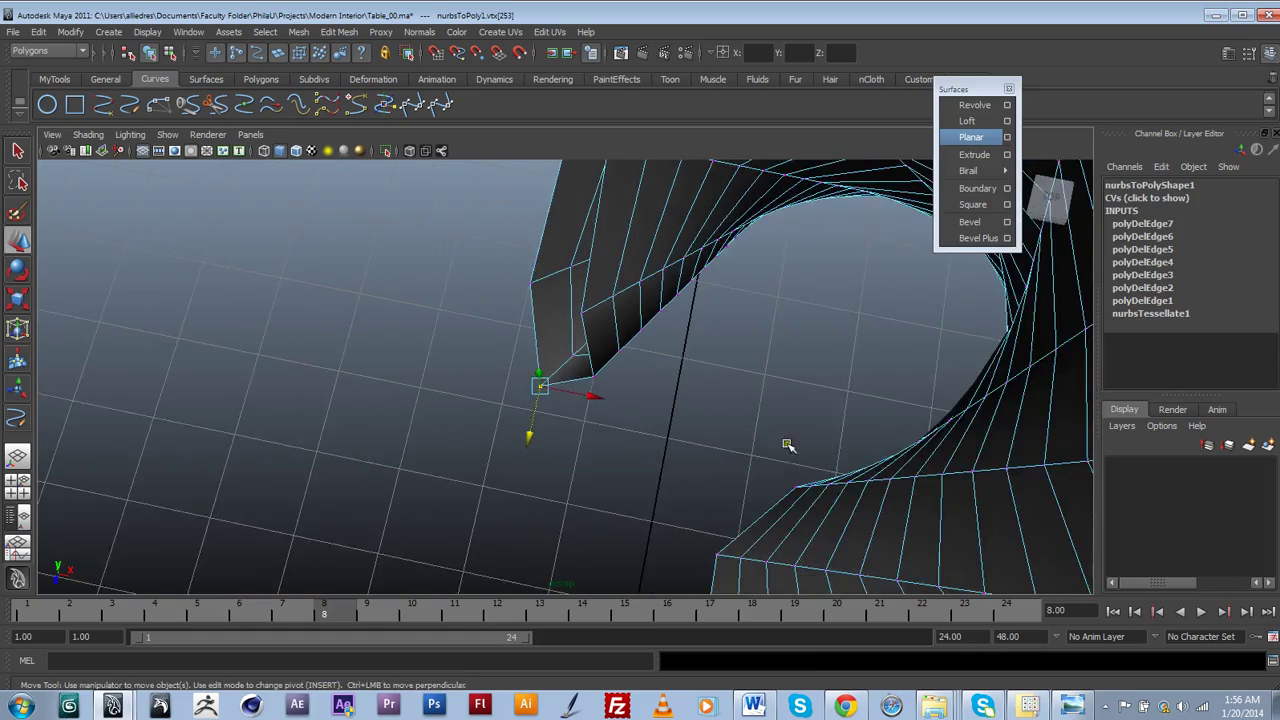
alt+drag(787, 444, 348, 438)
alt+middle_drag(348, 438, 646, 540)
scroll(580, 529, up, 3)
alt+drag(656, 545, 699, 504)
key(ctrl+z)
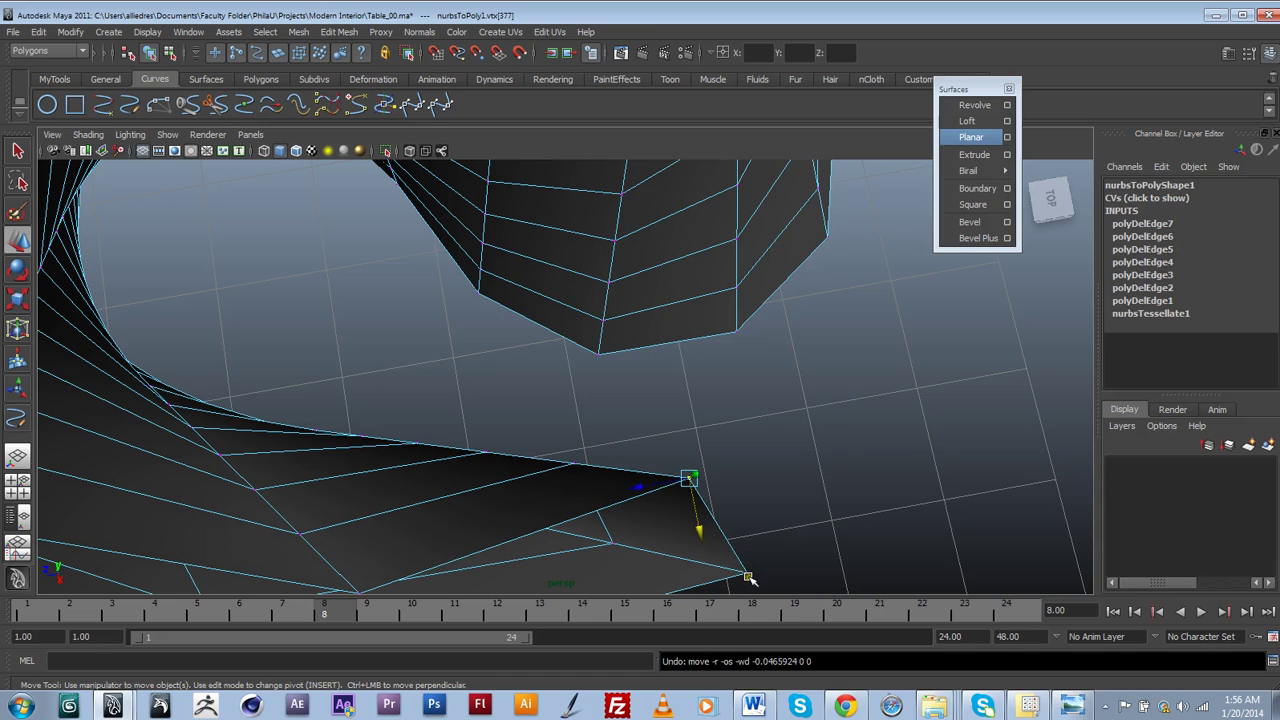
Try pulling the outer corner vertex of the opposite wing tip away from its twin, and undo the move and the accidental frame change.
click(748, 576)
click(745, 573)
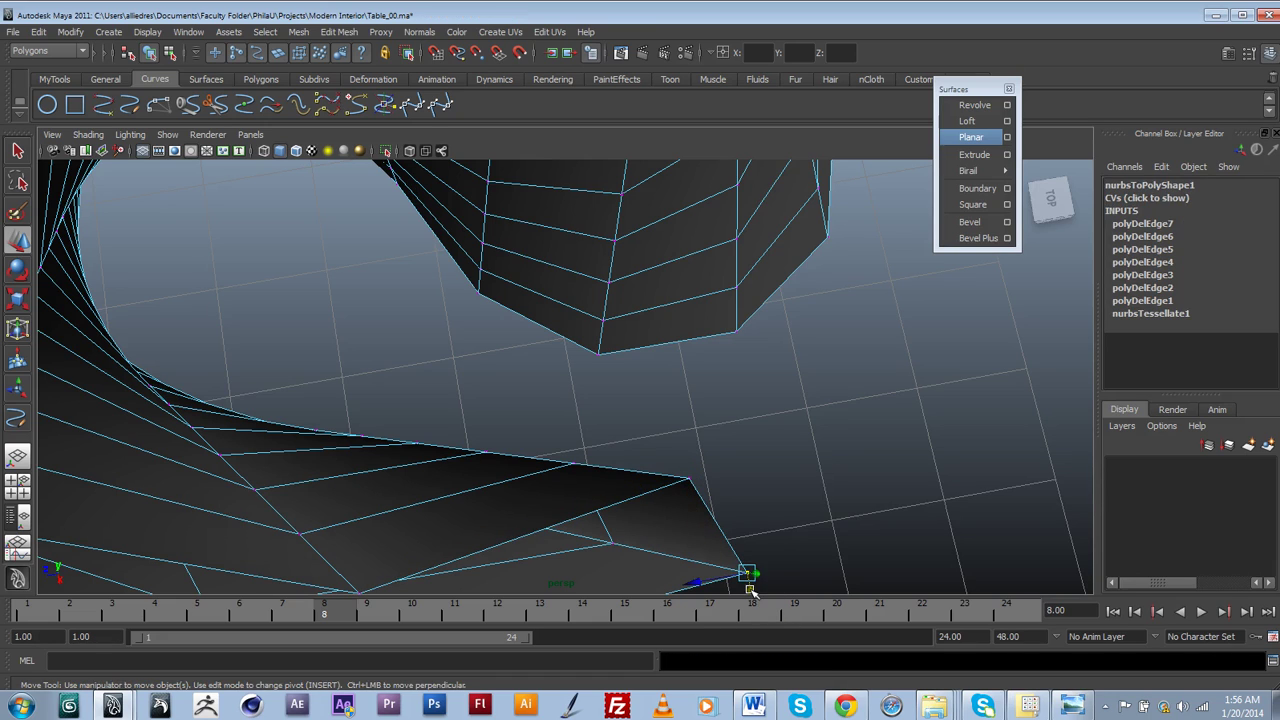
drag(750, 590, 736, 523)
drag(791, 603, 712, 440)
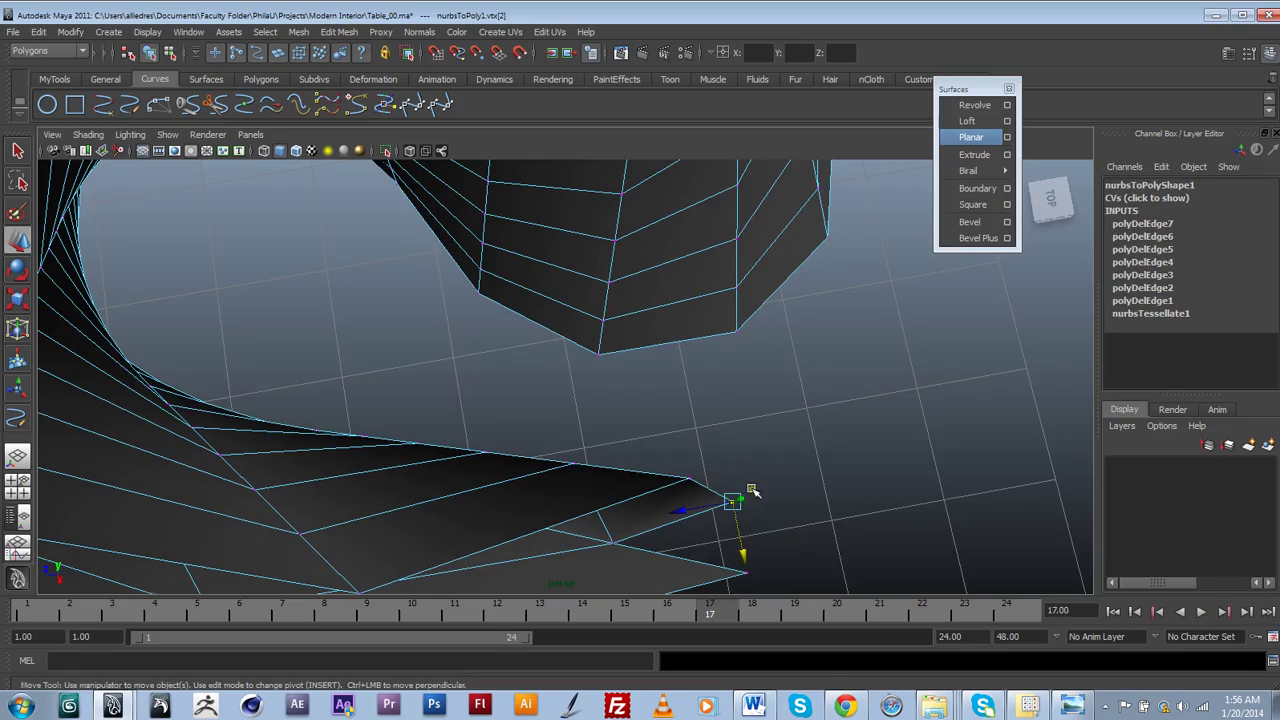
alt+drag(752, 490, 582, 449)
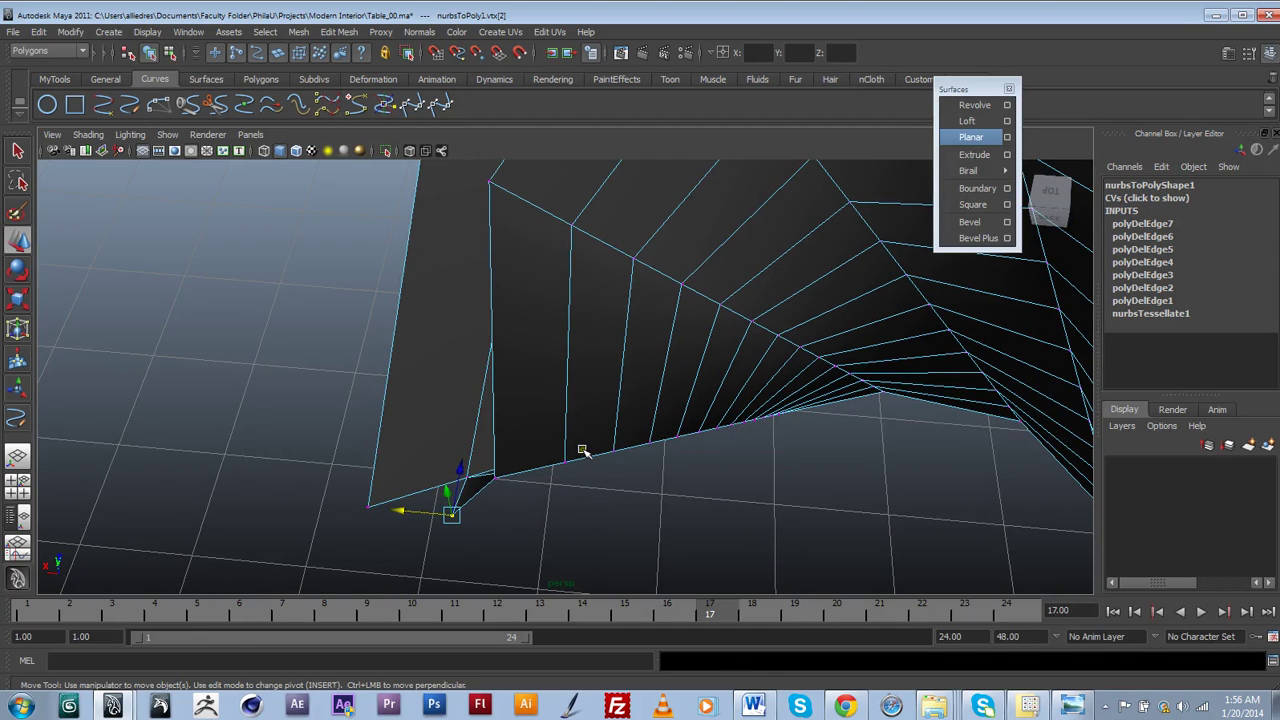
key(ctrl+z)
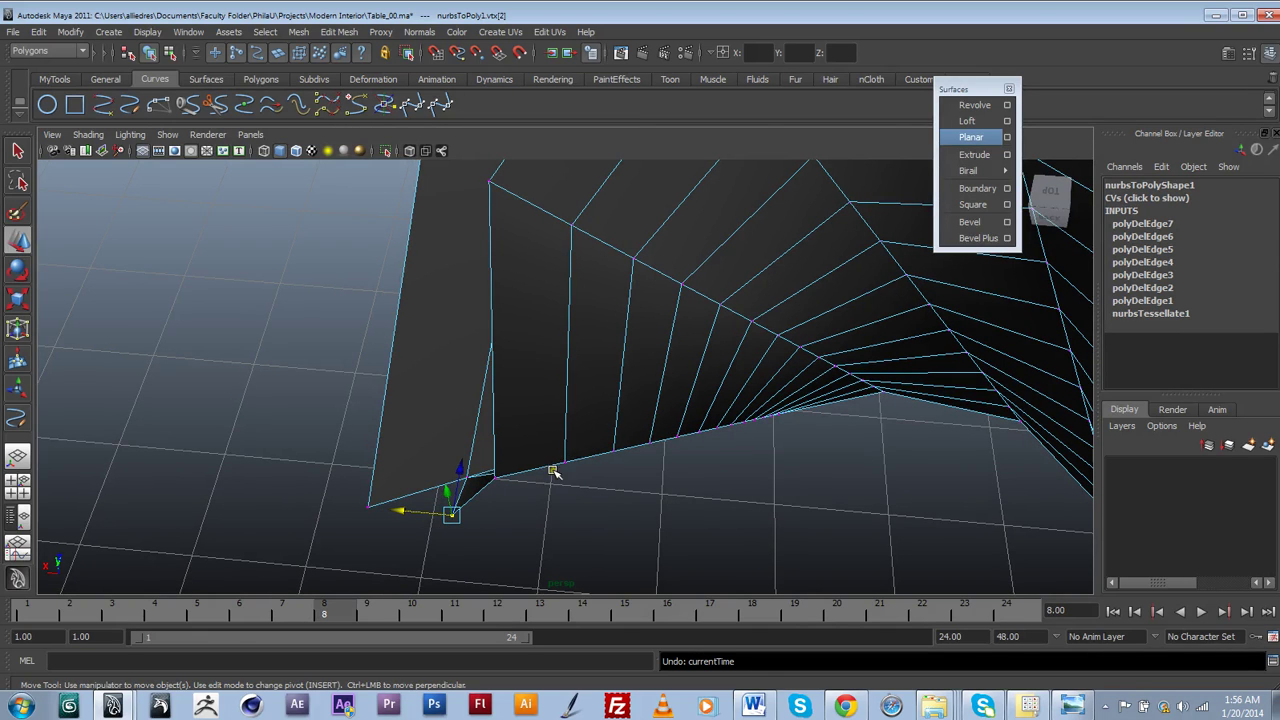
alt+drag(517, 482, 571, 431)
key(ctrl+z)
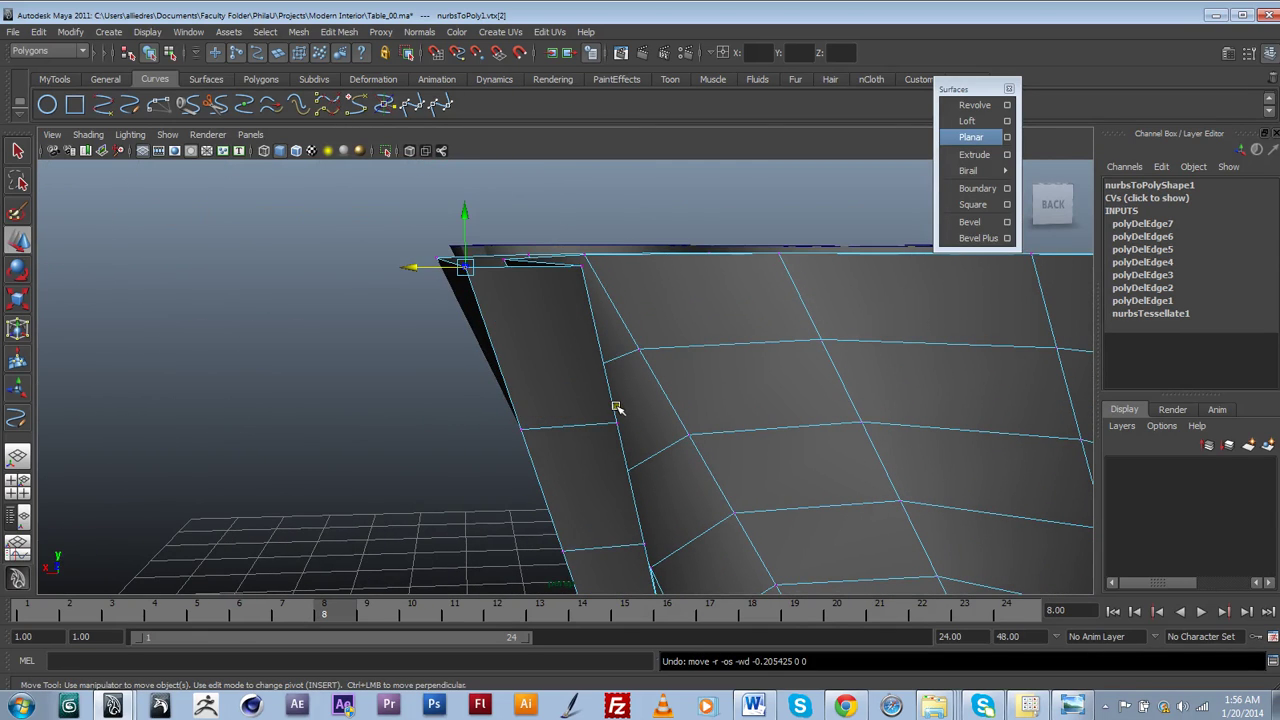
Merge the two overlapping corner vertices at the wing tip, keeping the Edit Mesh commands open in a floating window.
alt+drag(637, 380, 563, 420)
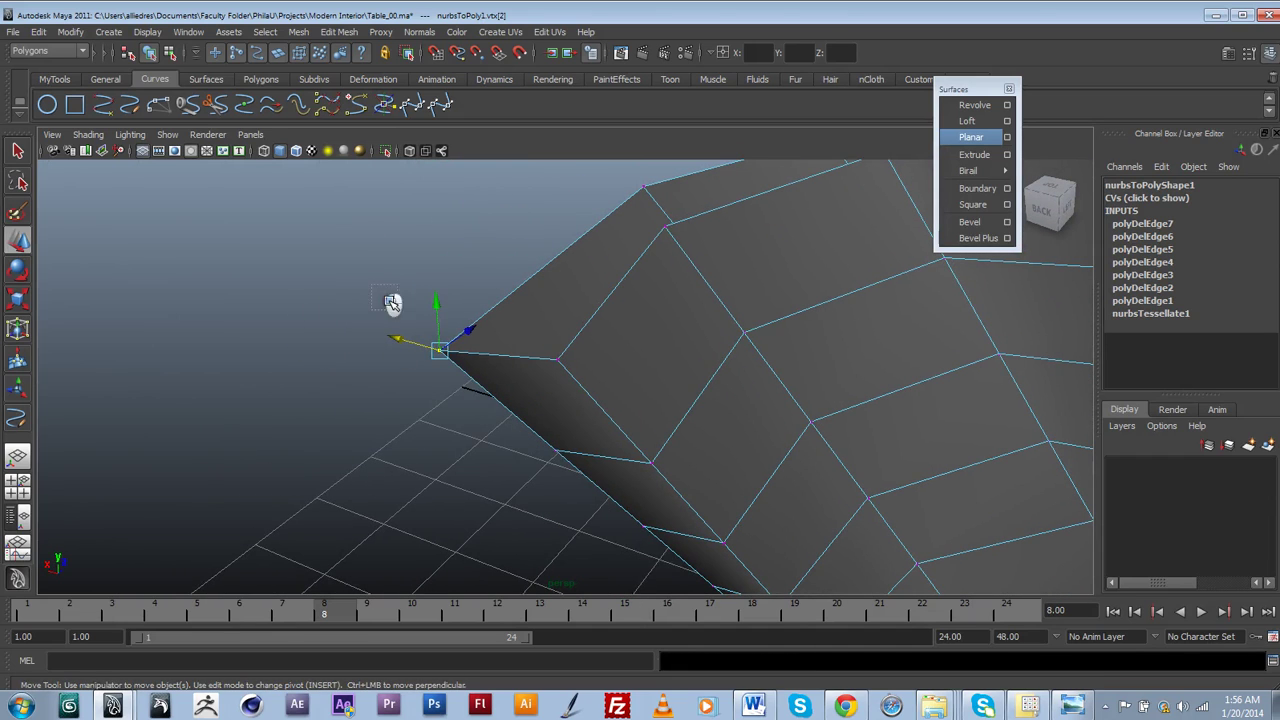
alt+drag(404, 401, 483, 425)
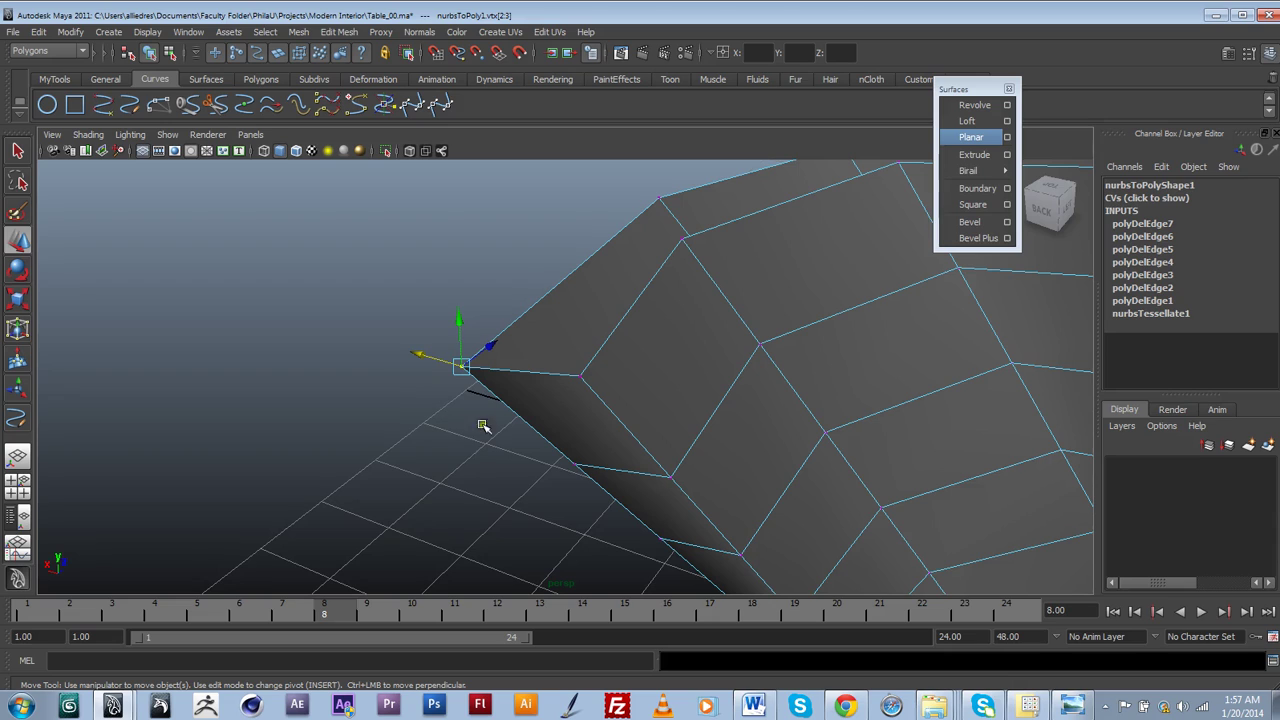
click(298, 32)
mouse_move(329, 36)
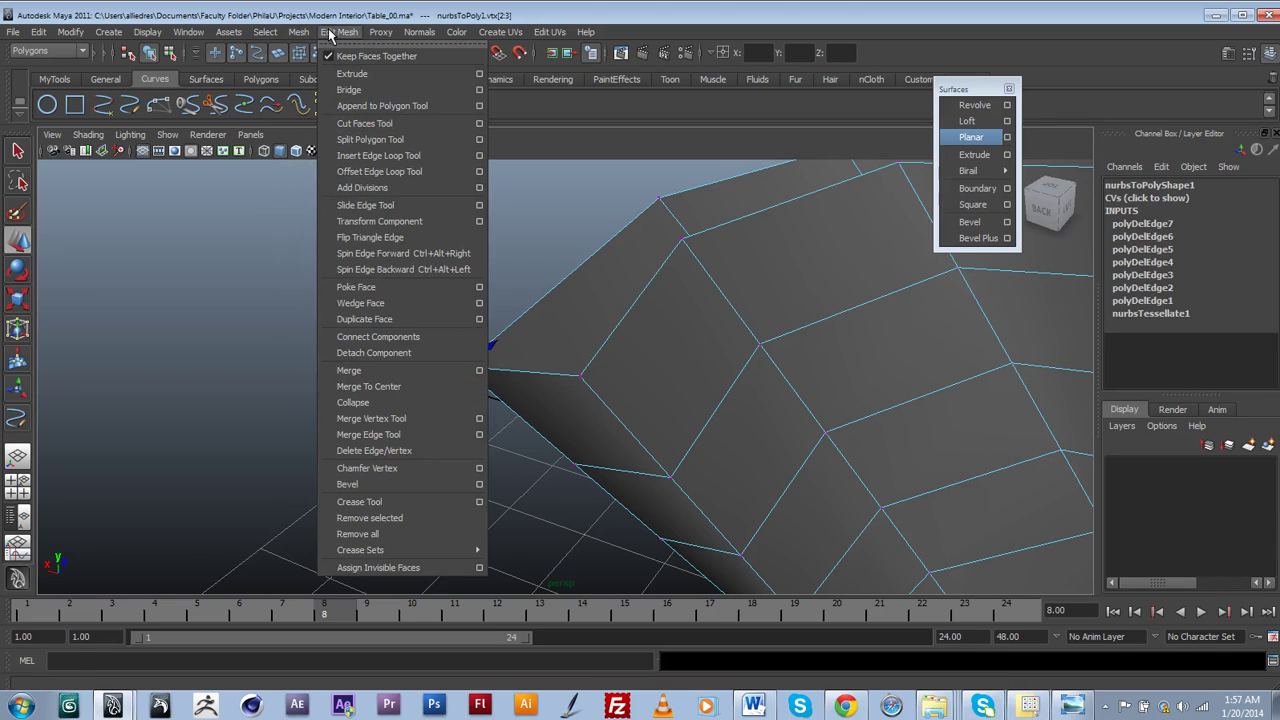
click(366, 44)
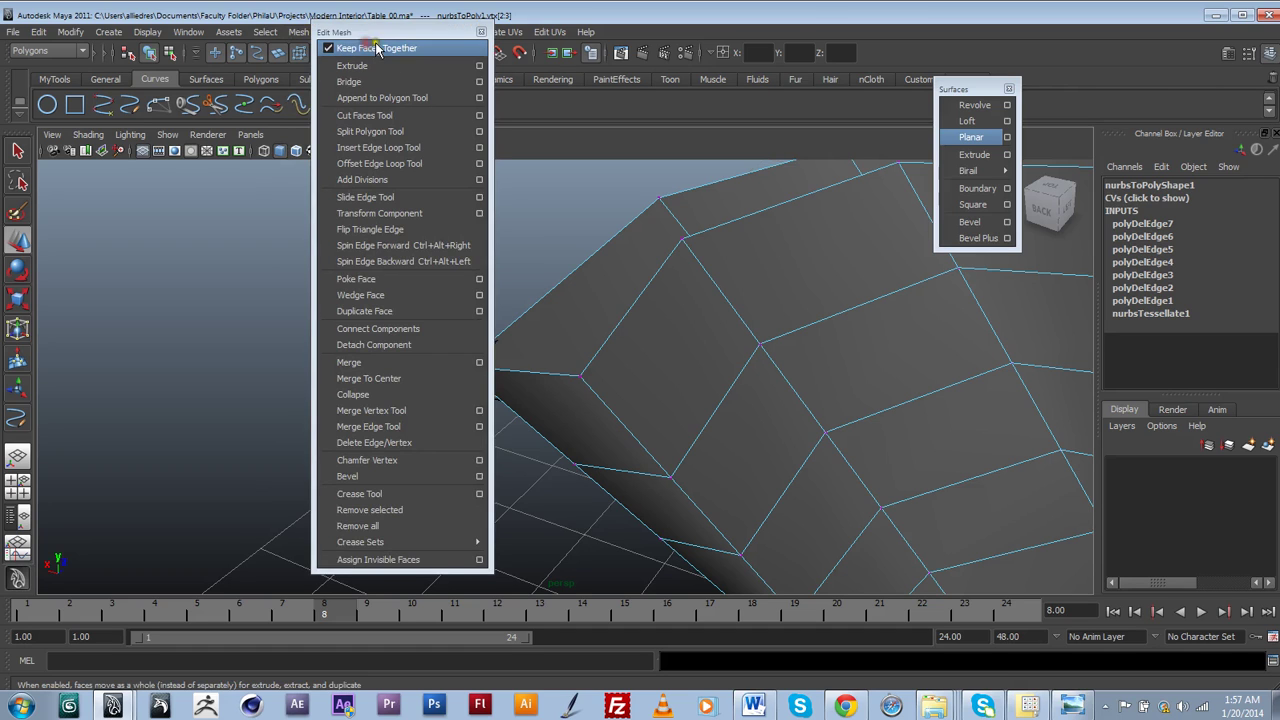
drag(384, 38, 272, 90)
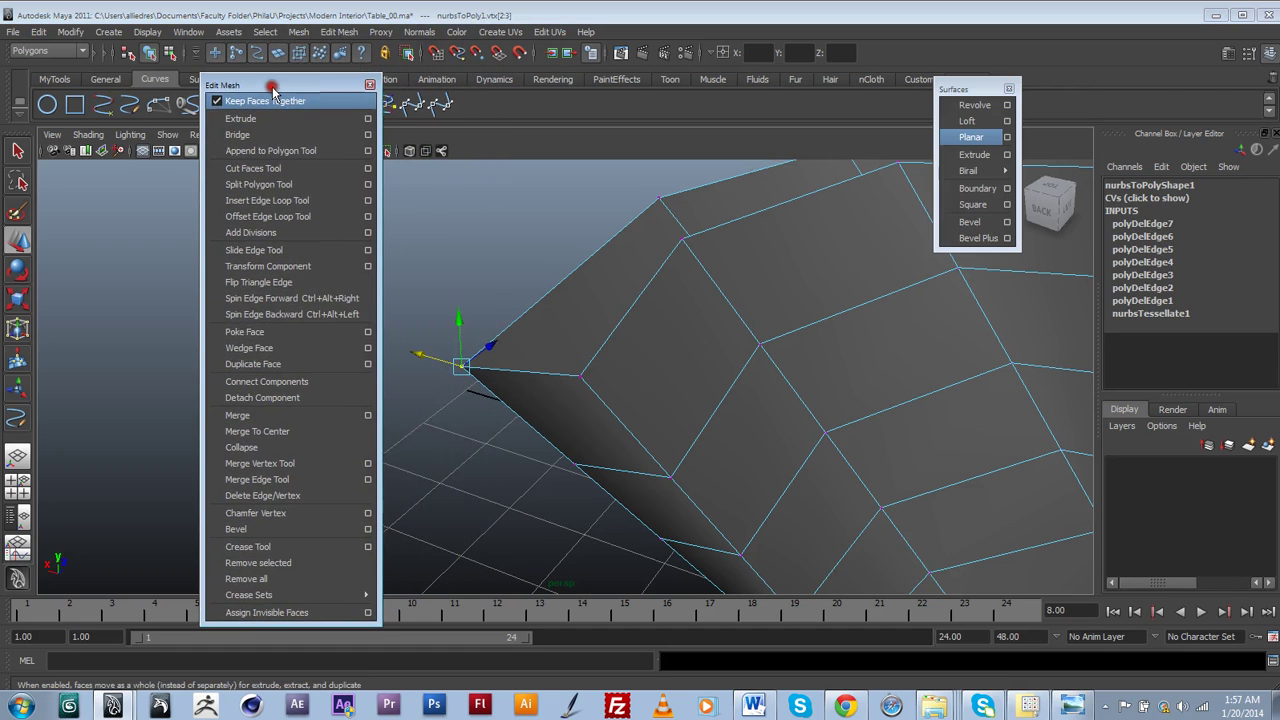
click(284, 418)
alt+middle_drag(440, 436, 500, 428)
click(501, 432)
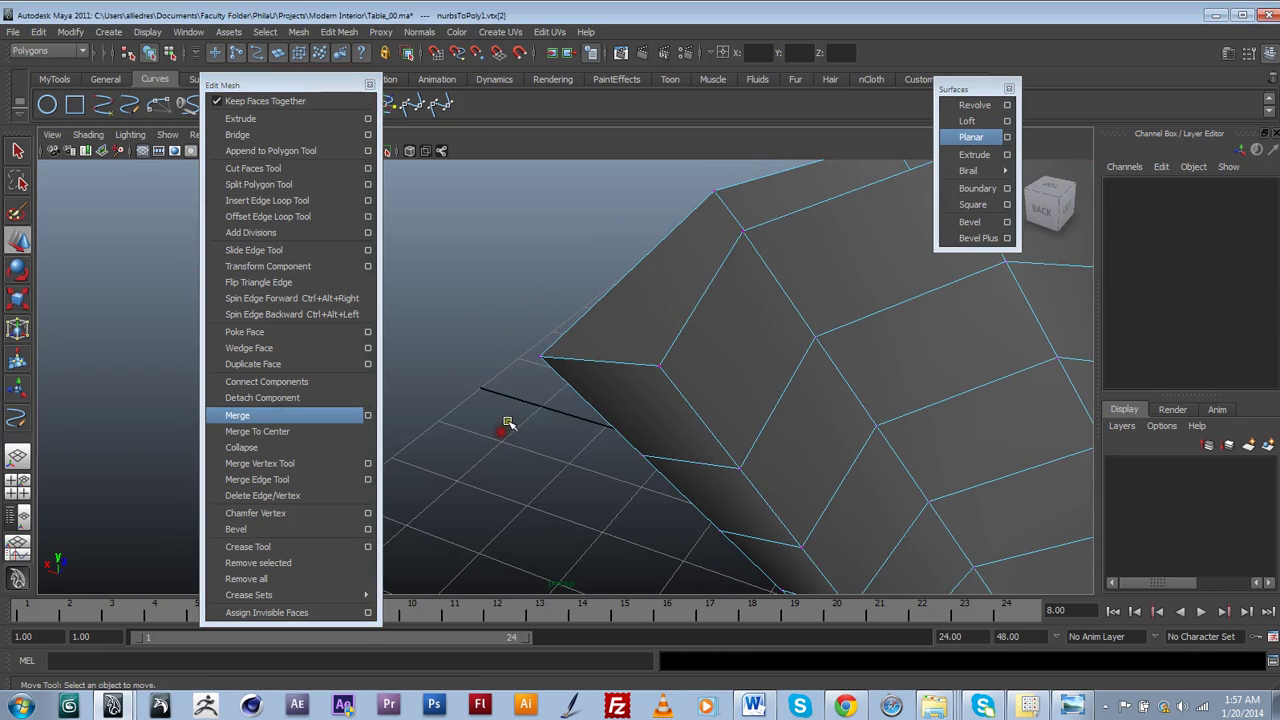
click(541, 362)
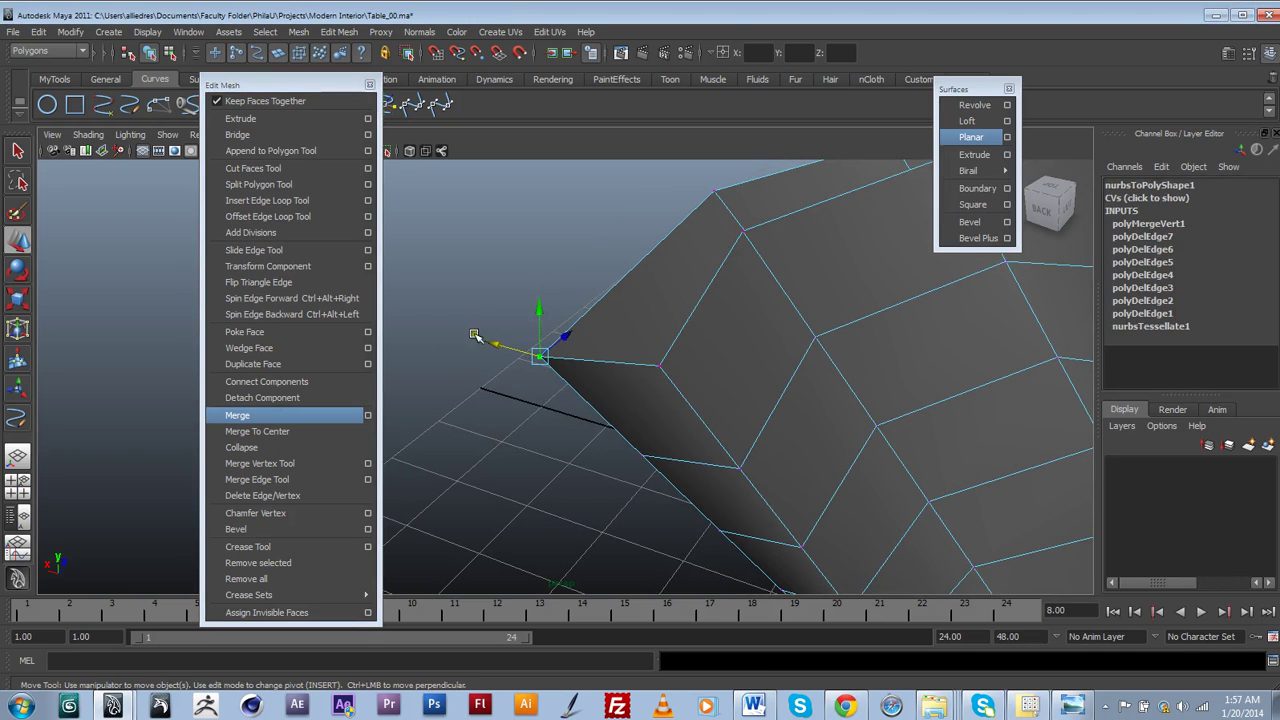
Merge the overlapping vertex pairs at the next three rows down the wing's outer edge.
drag(474, 335, 586, 366)
key(g)
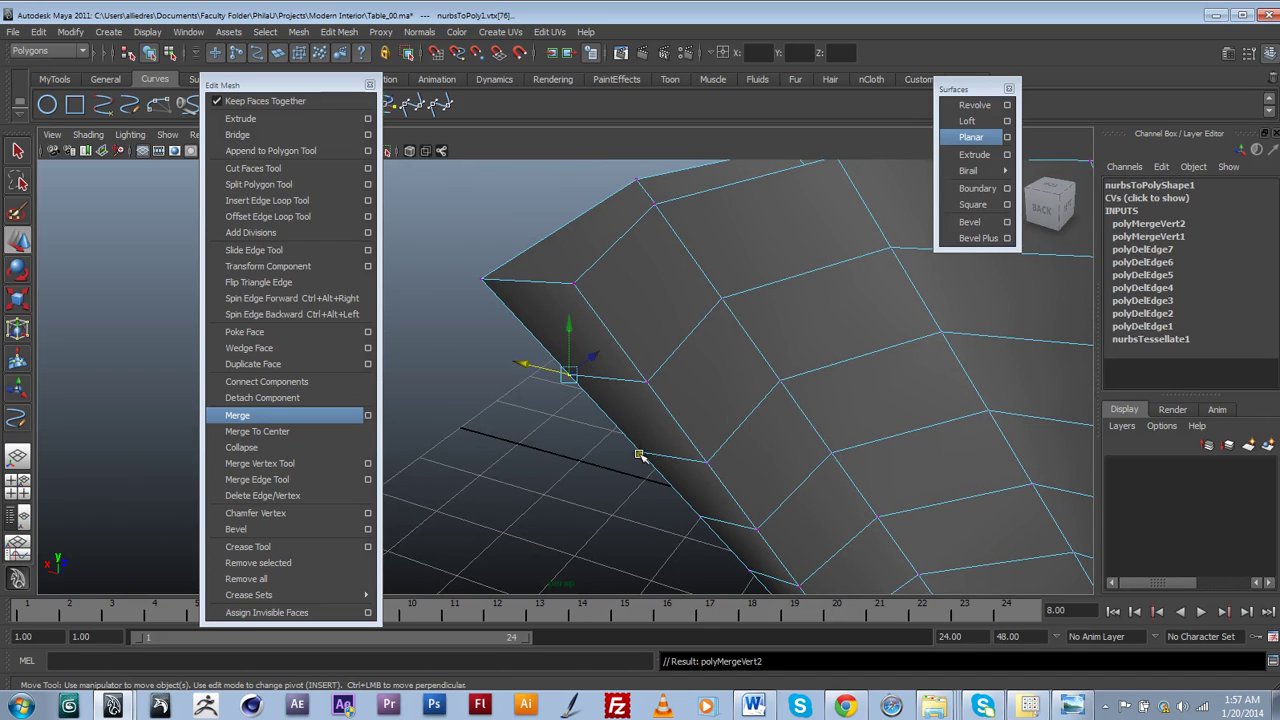
click(656, 439)
alt+middle_drag(711, 511, 672, 439)
key(g)
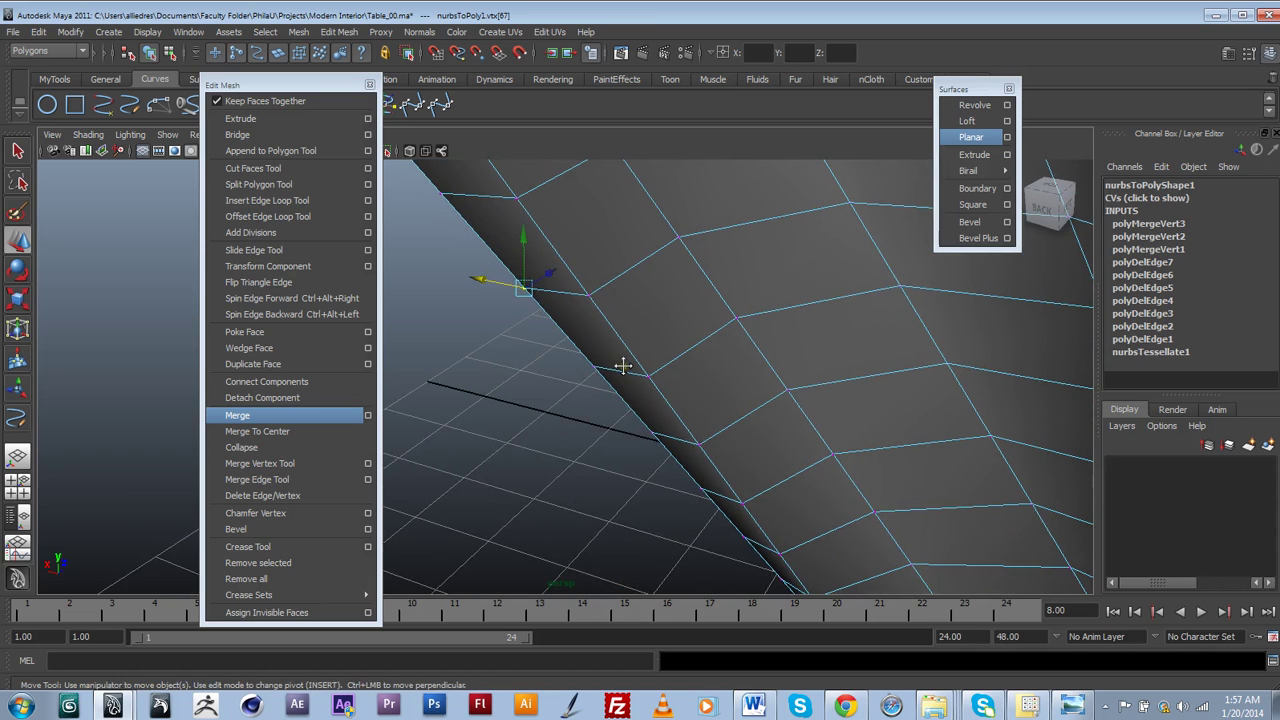
click(571, 388)
click(602, 344)
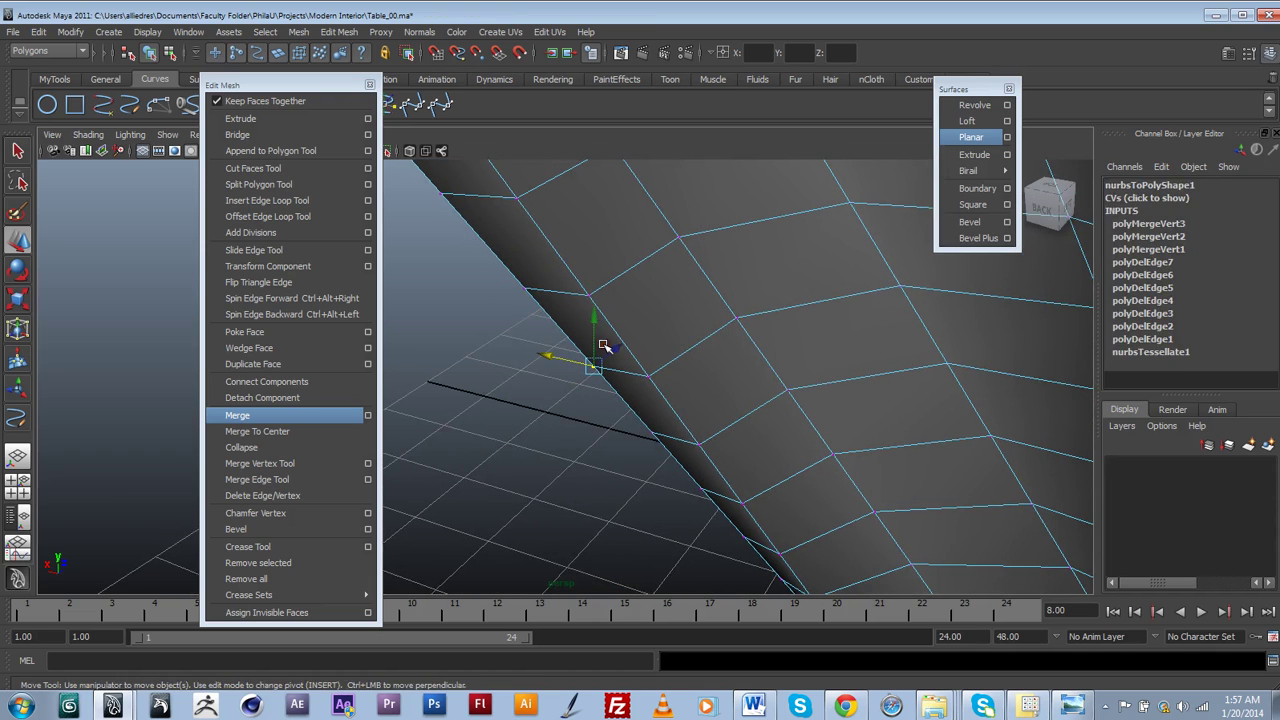
key(g)
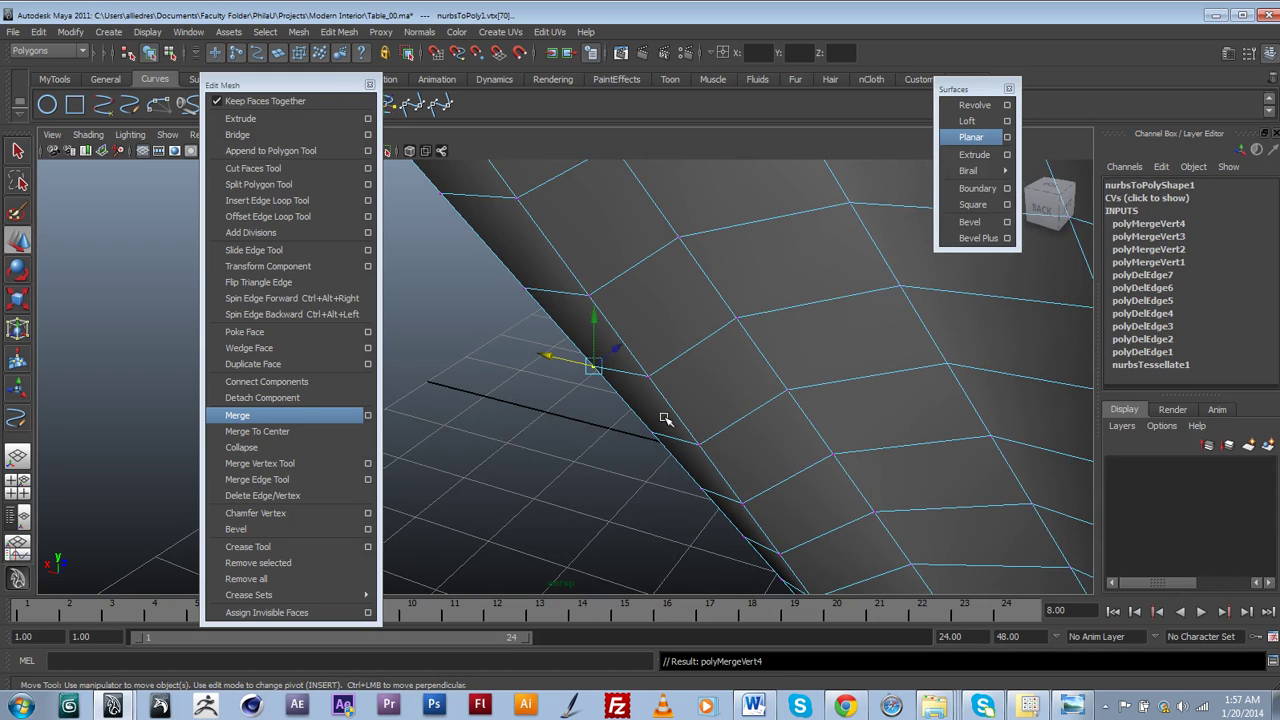
Merge the overlapping vertex pairs at the next three rows down the wing's outer edge.
click(664, 418)
alt+middle_drag(767, 499, 733, 376)
key(g)
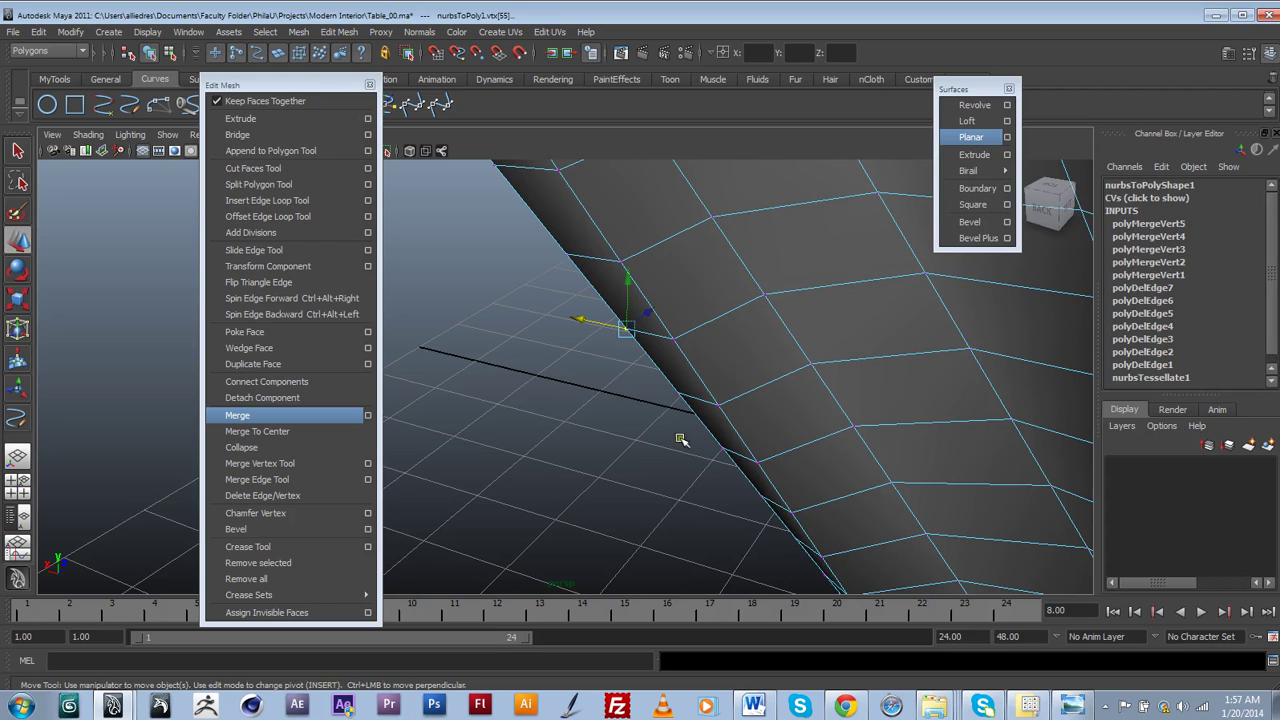
alt+drag(728, 446, 726, 448)
alt+middle_drag(726, 448, 754, 351)
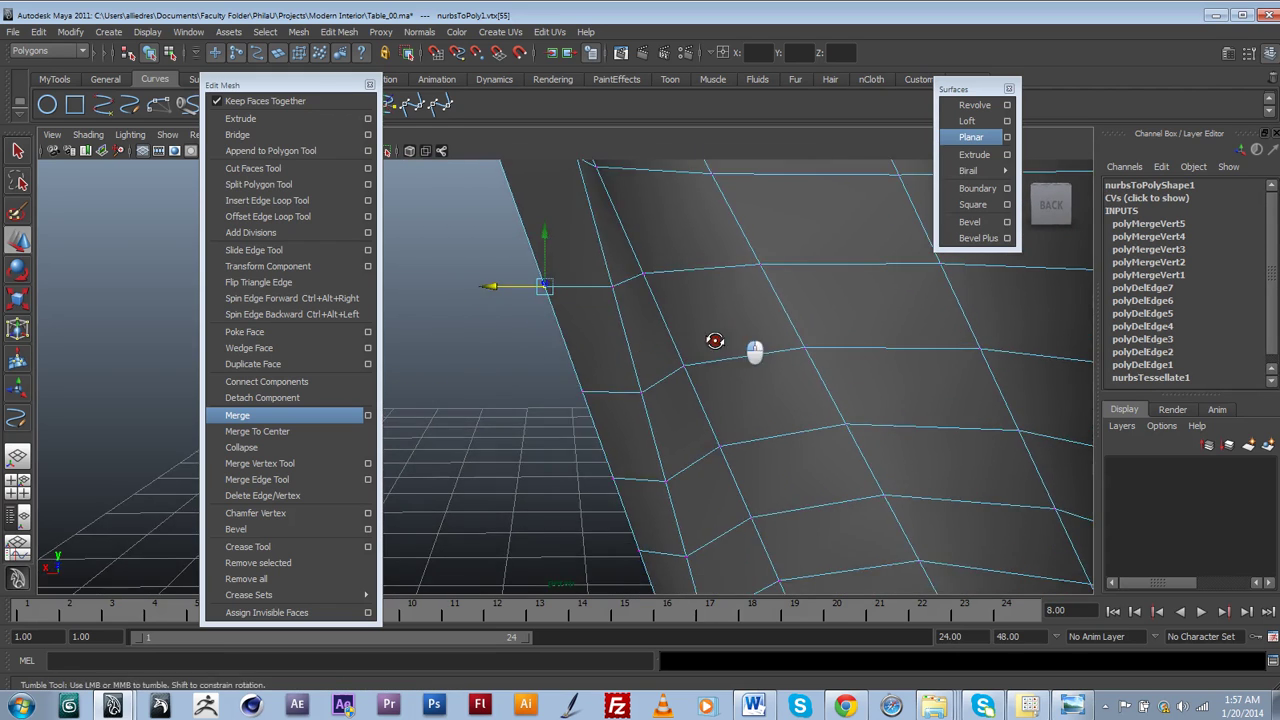
alt+drag(754, 351, 638, 364)
alt+middle_drag(638, 364, 764, 370)
alt+drag(763, 370, 713, 378)
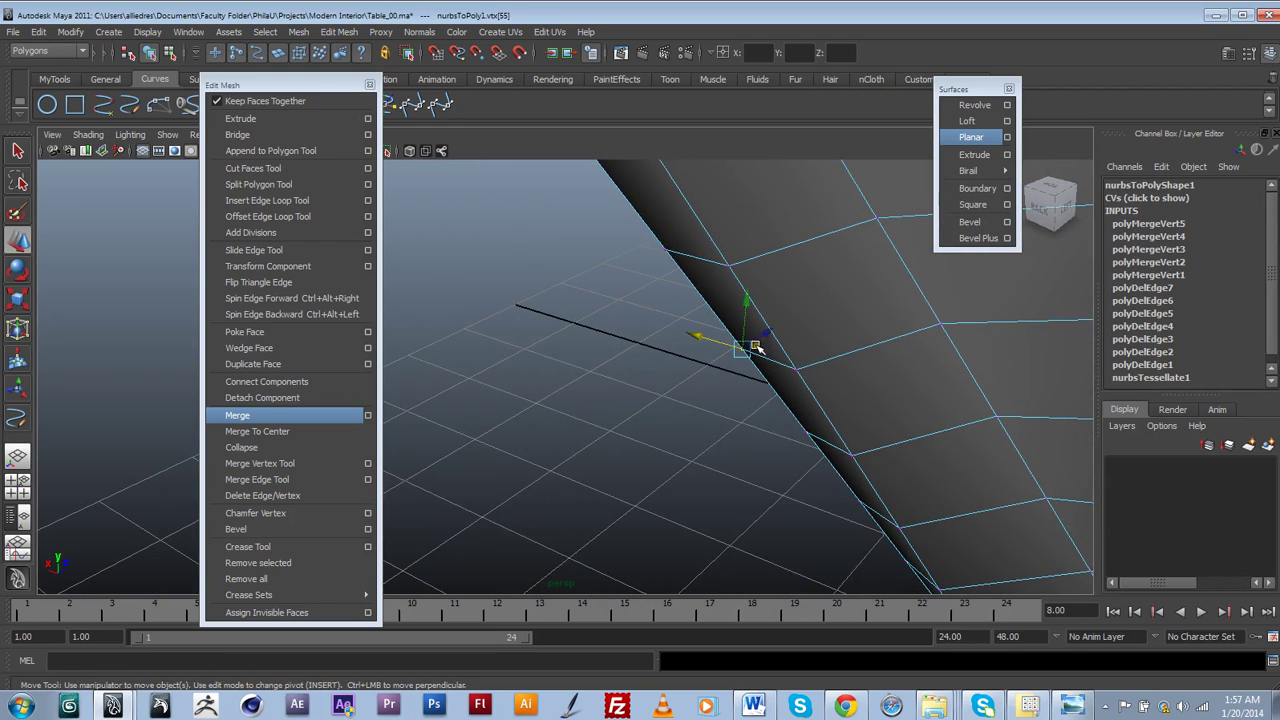
key(g)
alt+drag(770, 287, 665, 290)
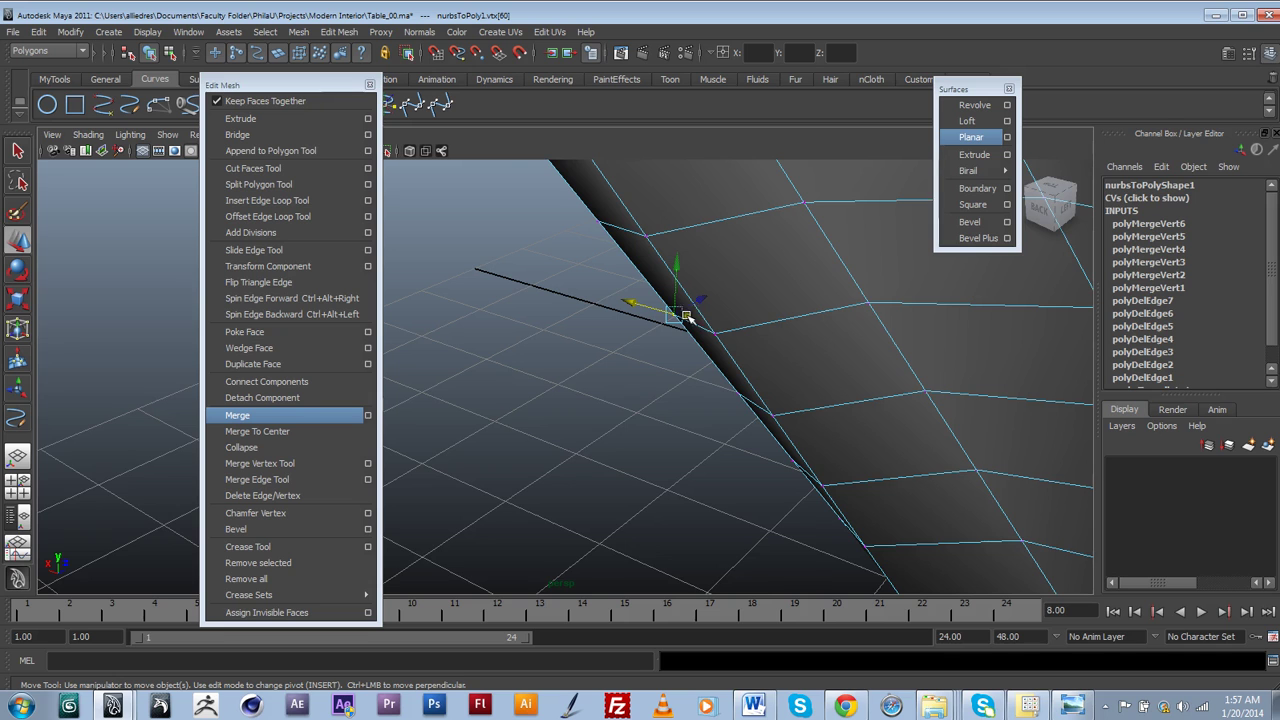
key(g)
Continue down the wing's outer edge, merging the overlapping vertex pairs at the following four rows.
alt+drag(717, 389, 694, 469)
alt+middle_drag(694, 469, 769, 263)
drag(724, 266, 766, 308)
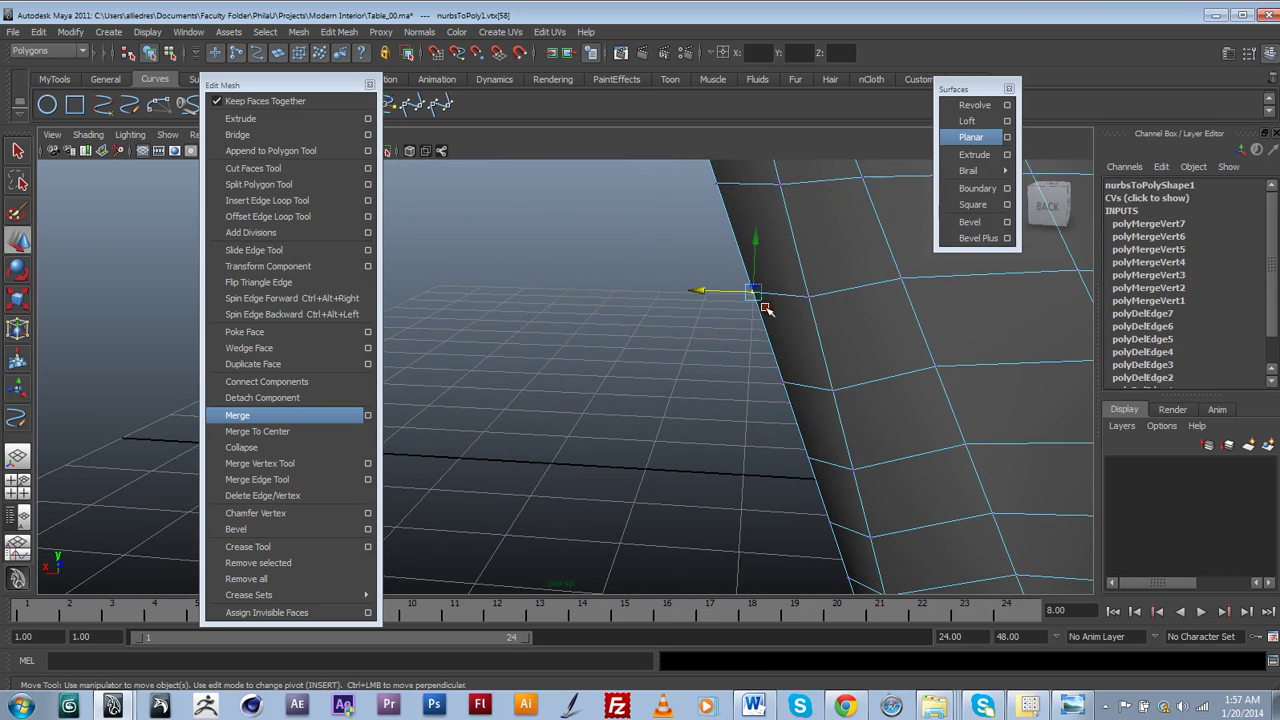
key(g)
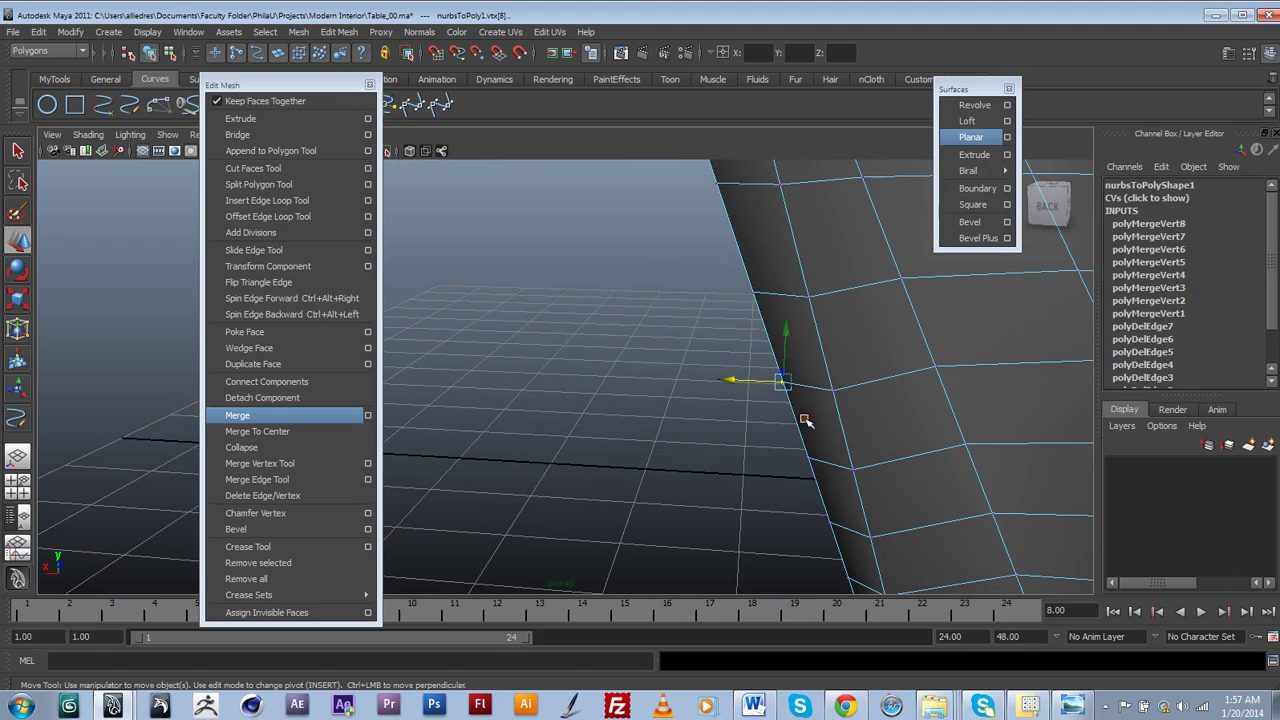
shift+click(827, 490)
key(g)
shift+click(834, 546)
key(g)
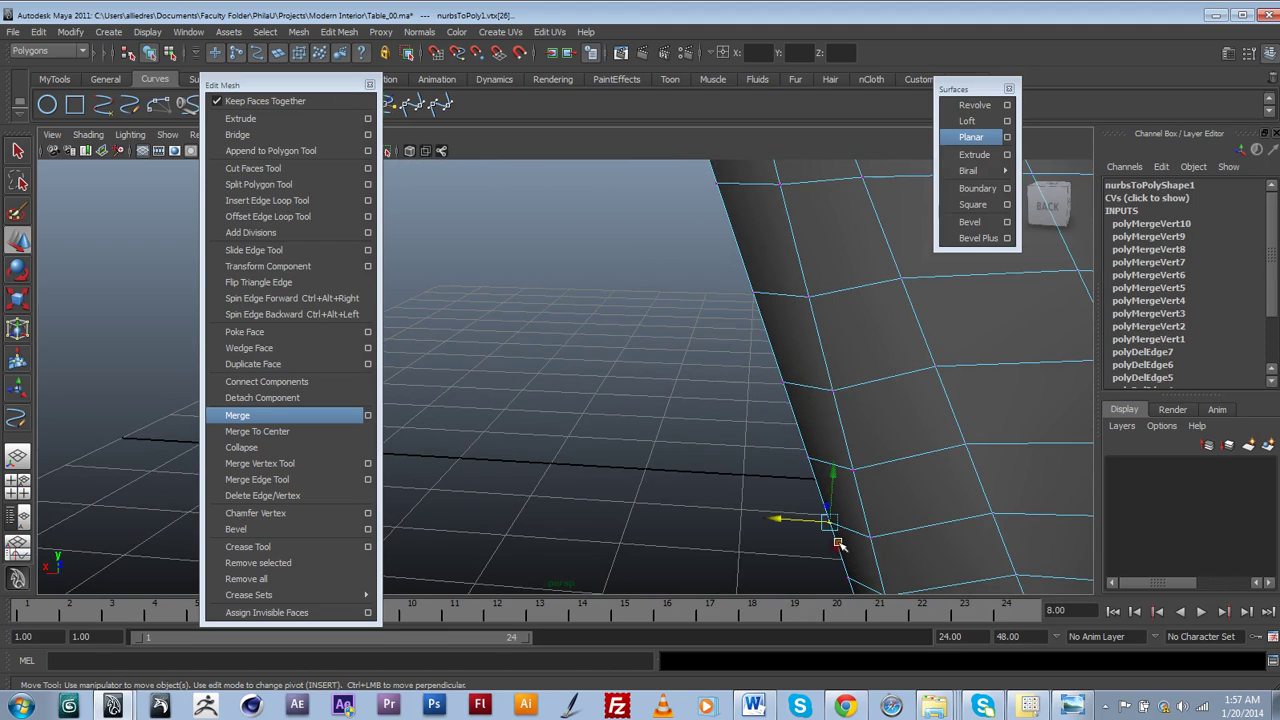
key(g)
Merge the remaining overlapping vertex pairs down to the bottom corner of the wing's outer edge.
alt+middle_drag(896, 522, 788, 190)
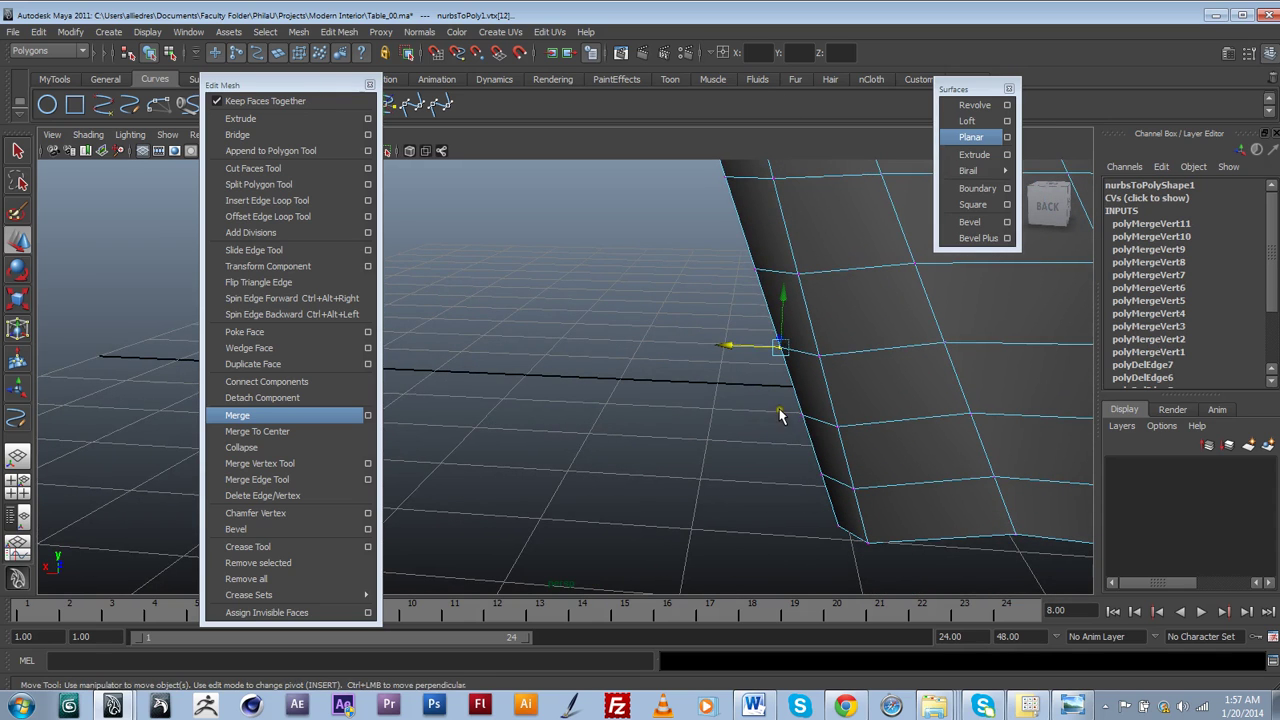
shift+click(816, 442)
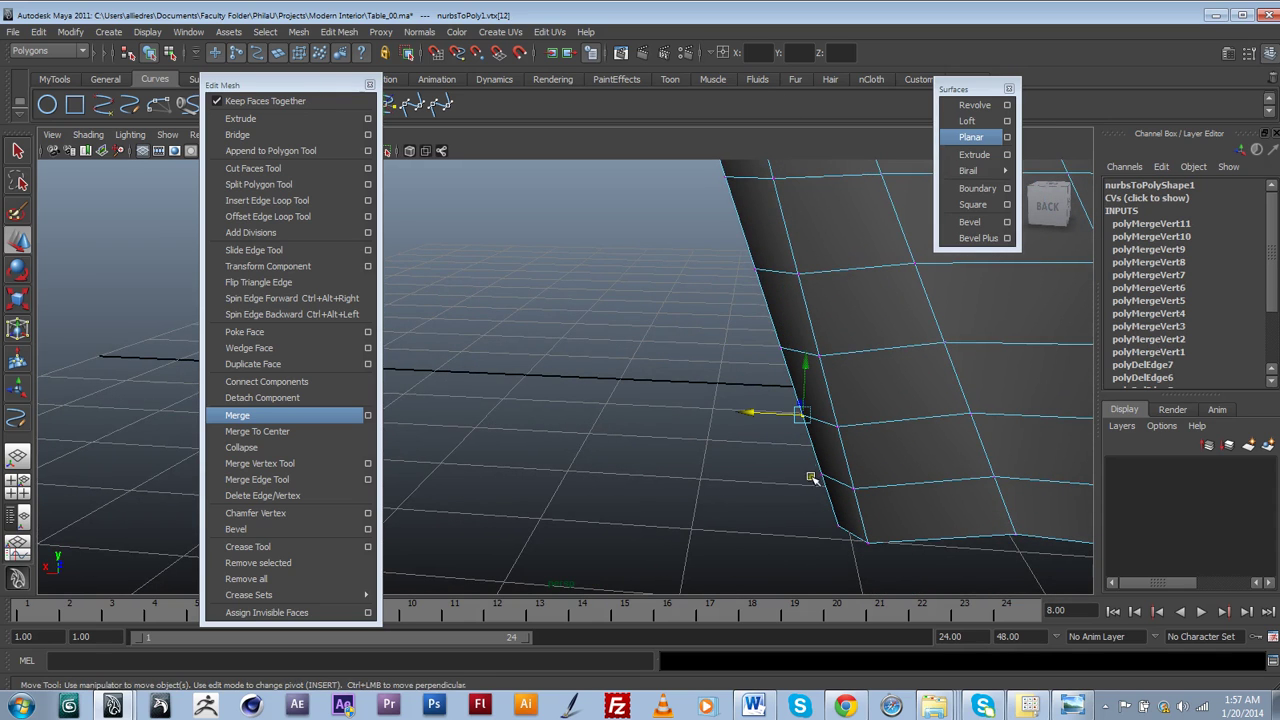
key(g)
shift+click(839, 540)
key(g)
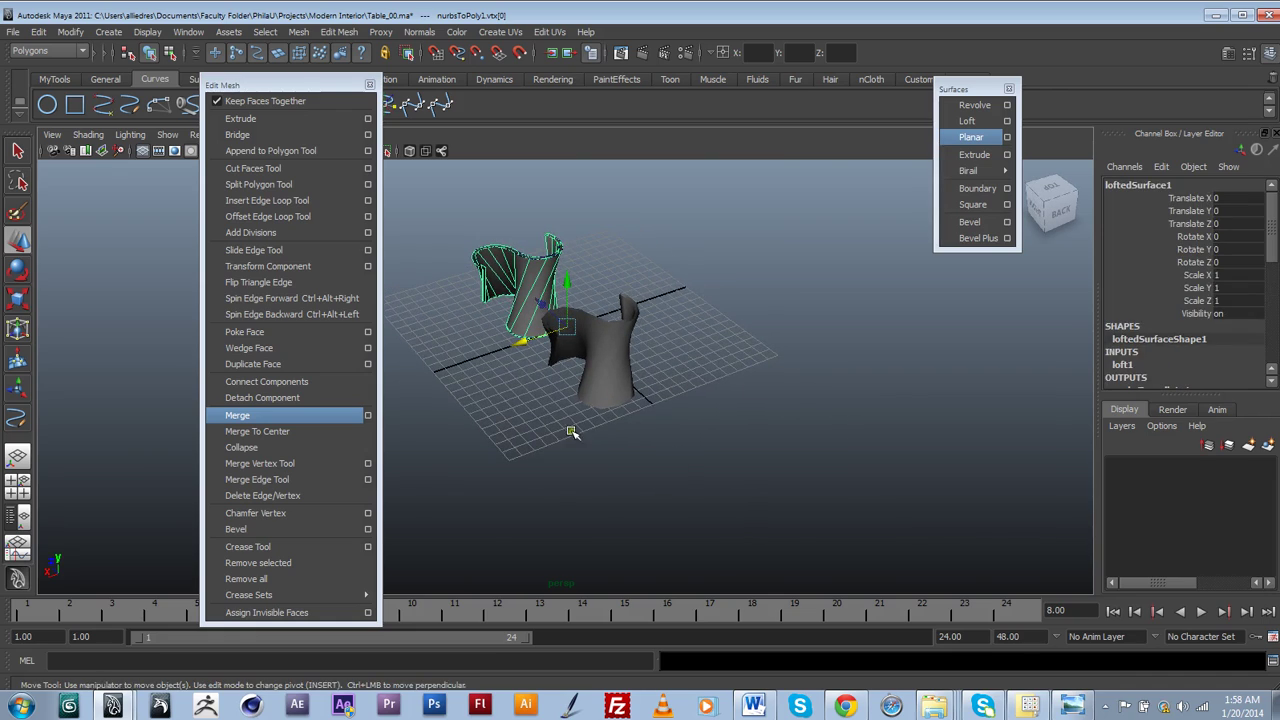
Select the whole polygon base, move the Edit Mesh window aside, and close the mesh's open borders with Fill Hole.
alt+middle_drag(487, 376, 530, 467)
scroll(583, 414, up, 8)
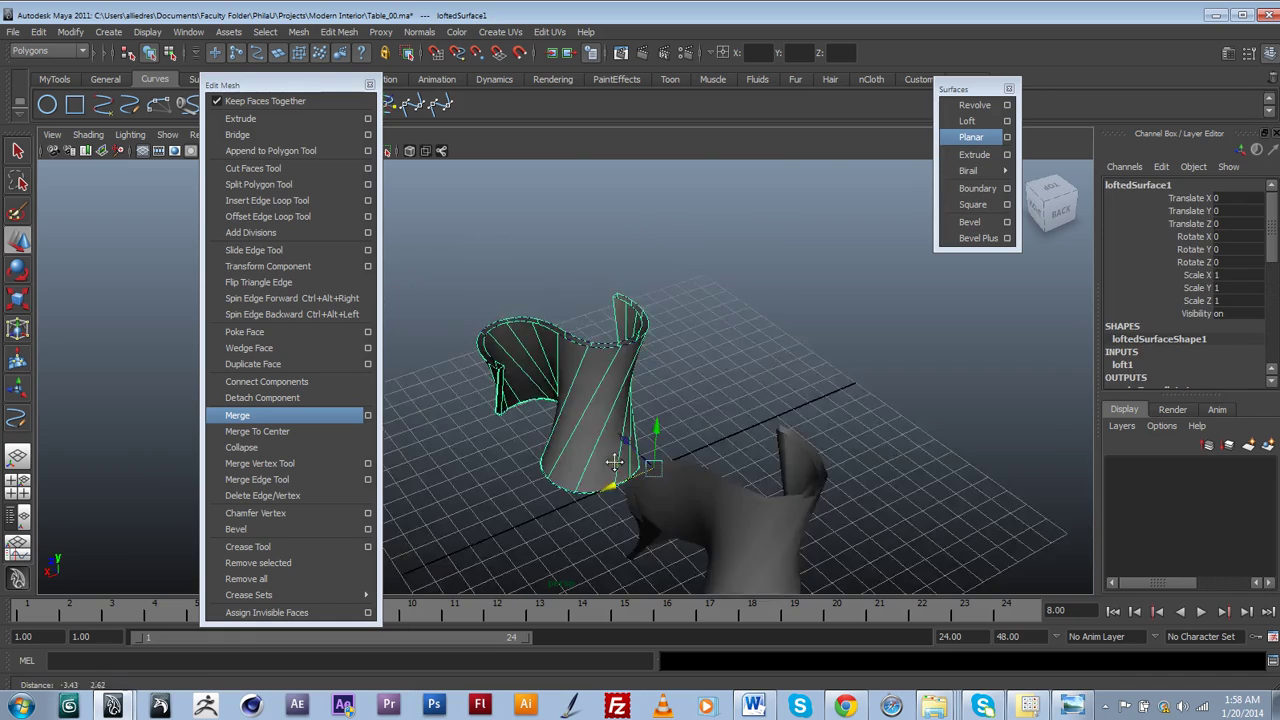
alt+drag(428, 428, 540, 520)
scroll(812, 416, down, 3)
alt+drag(751, 475, 657, 414)
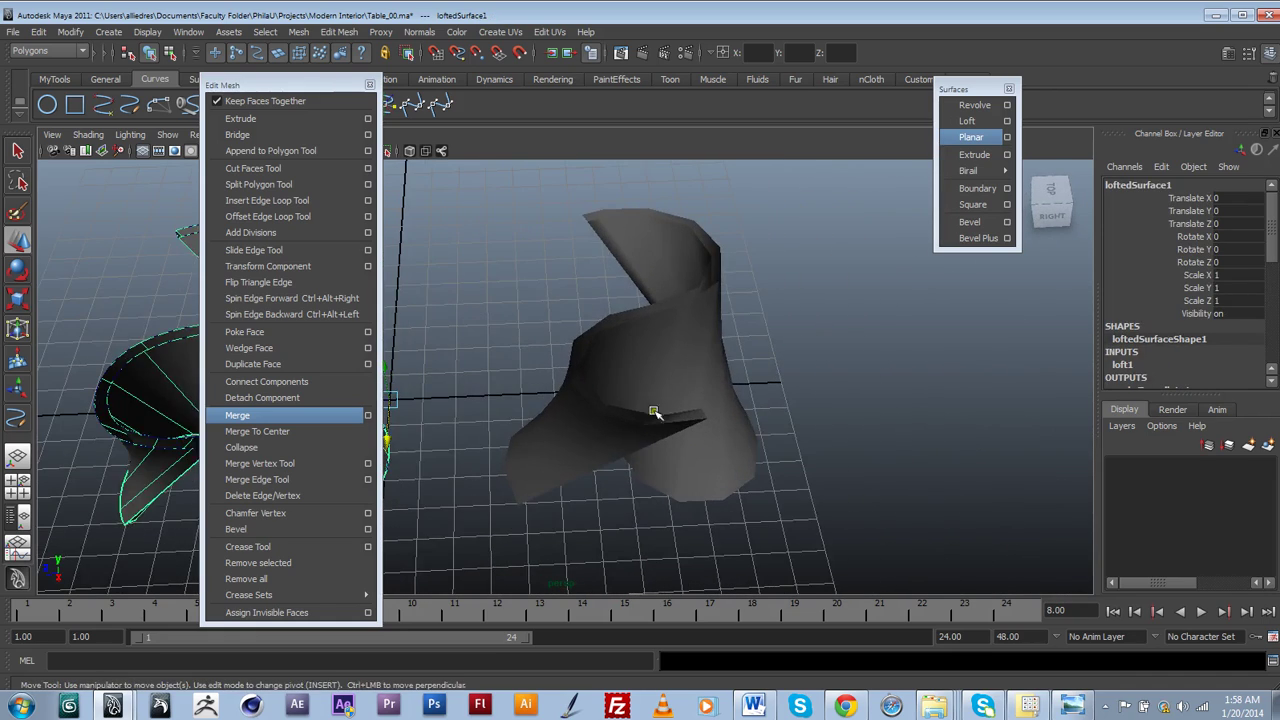
click(661, 401)
alt+drag(786, 409, 662, 440)
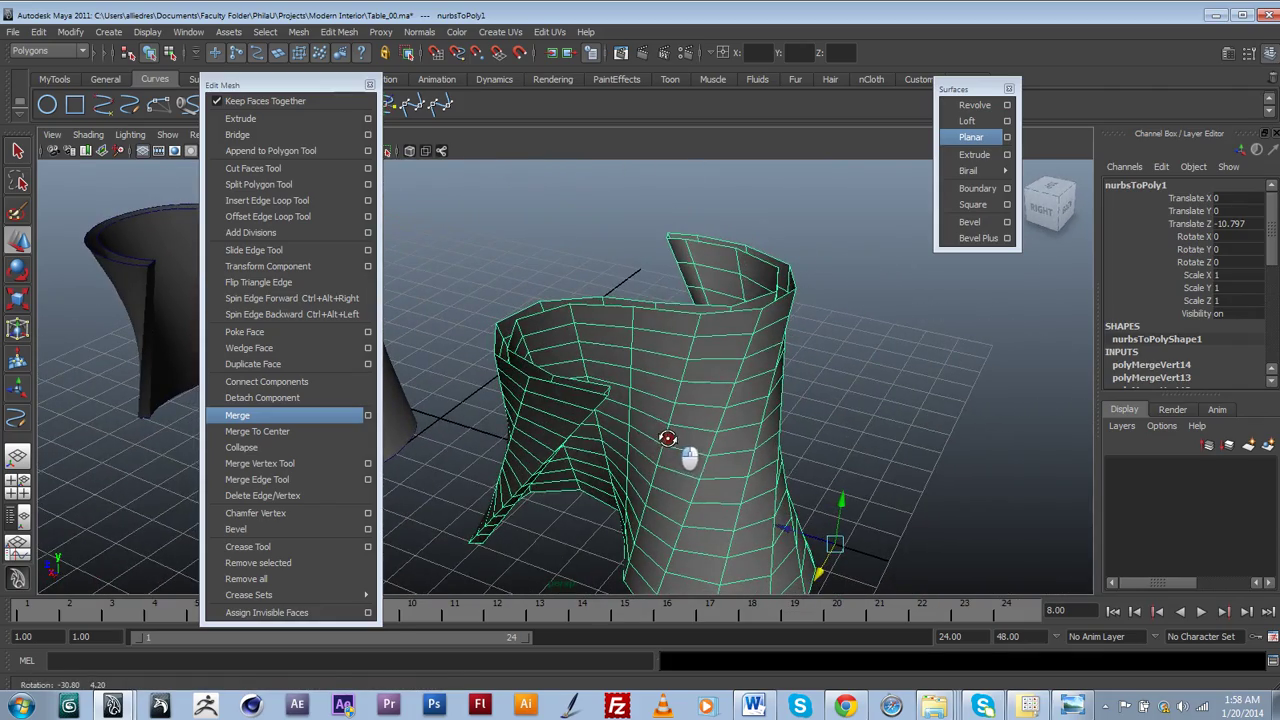
drag(357, 84, 267, 82)
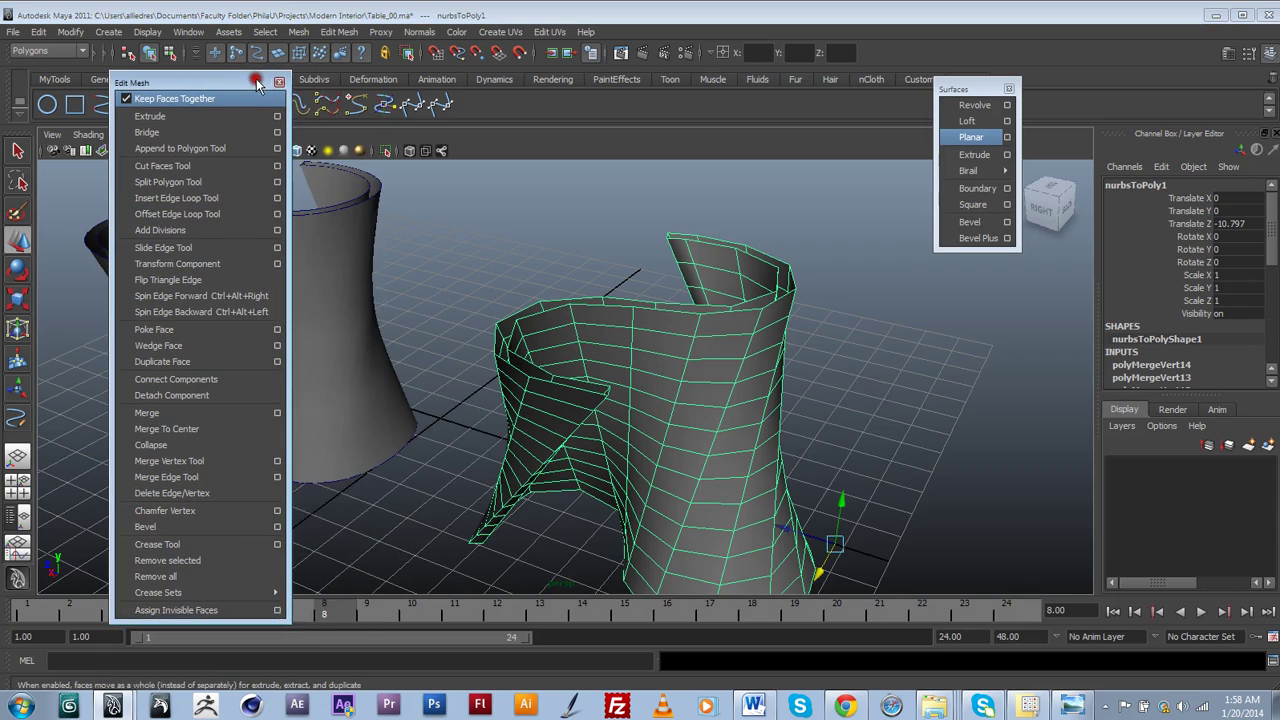
click(298, 31)
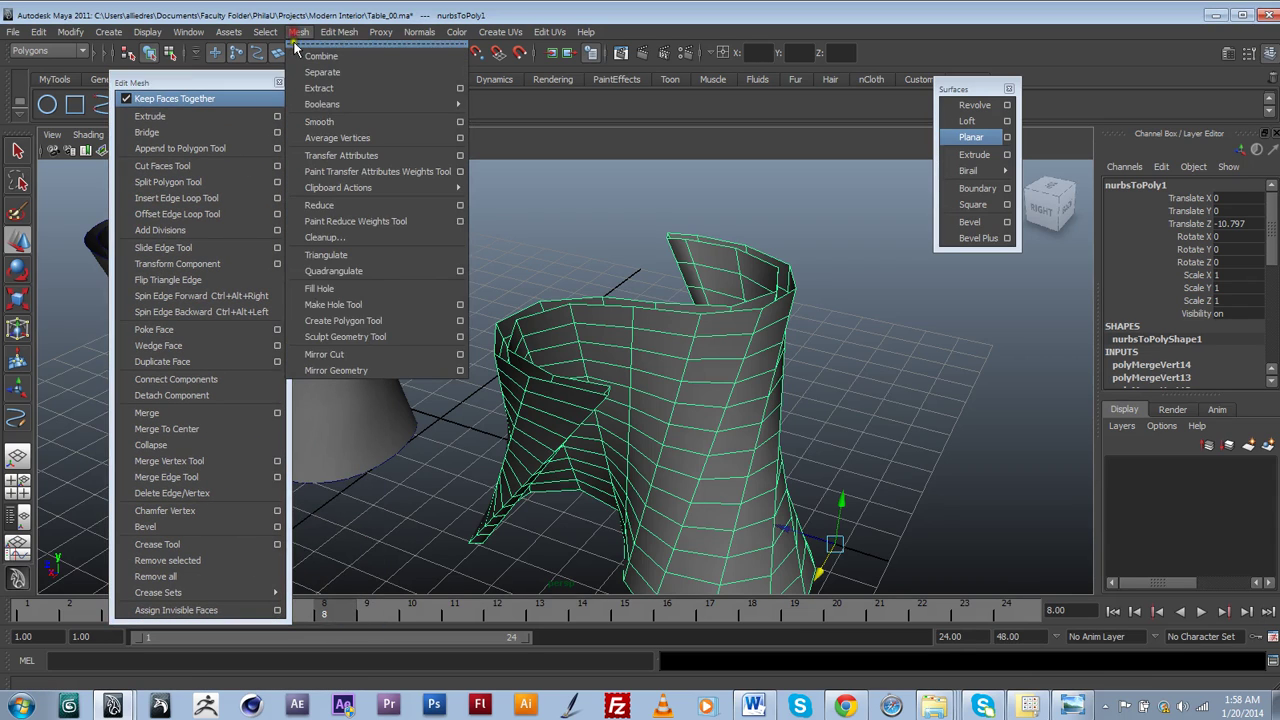
click(362, 288)
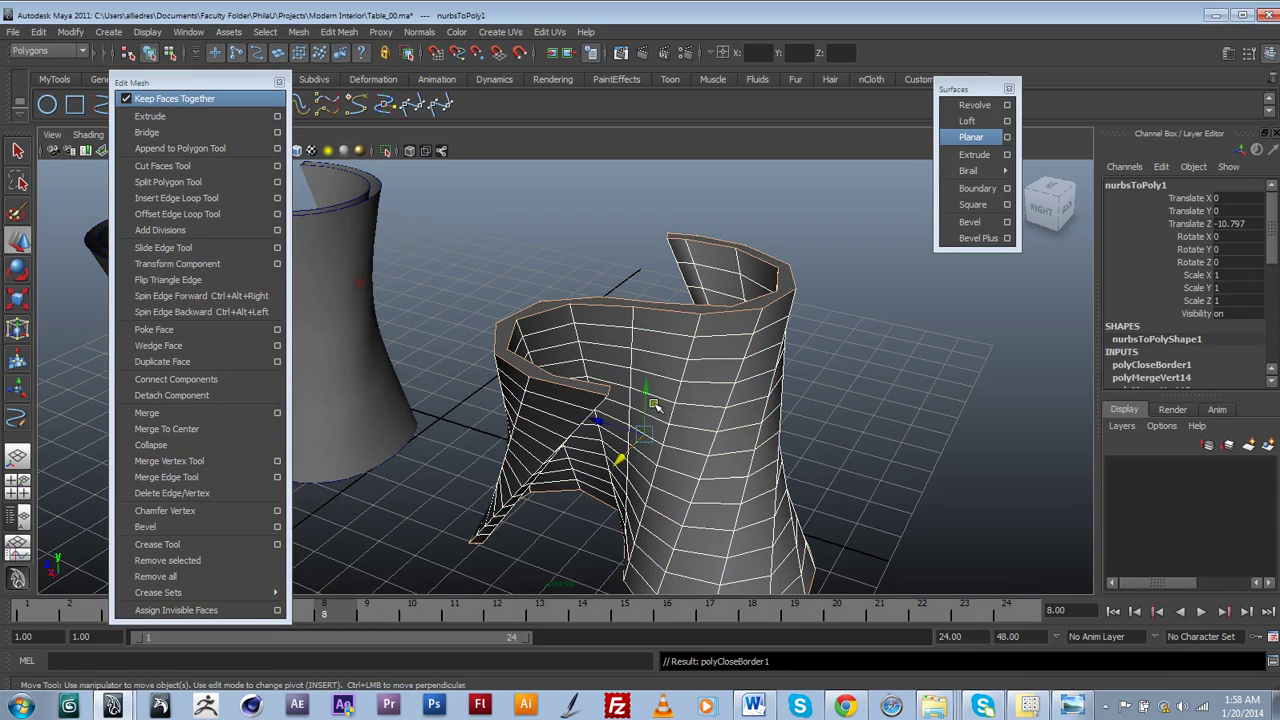
Examine the filled top rim of the base from several angles and briefly preview the mesh smoothed.
alt+drag(708, 287, 694, 434)
click(908, 441)
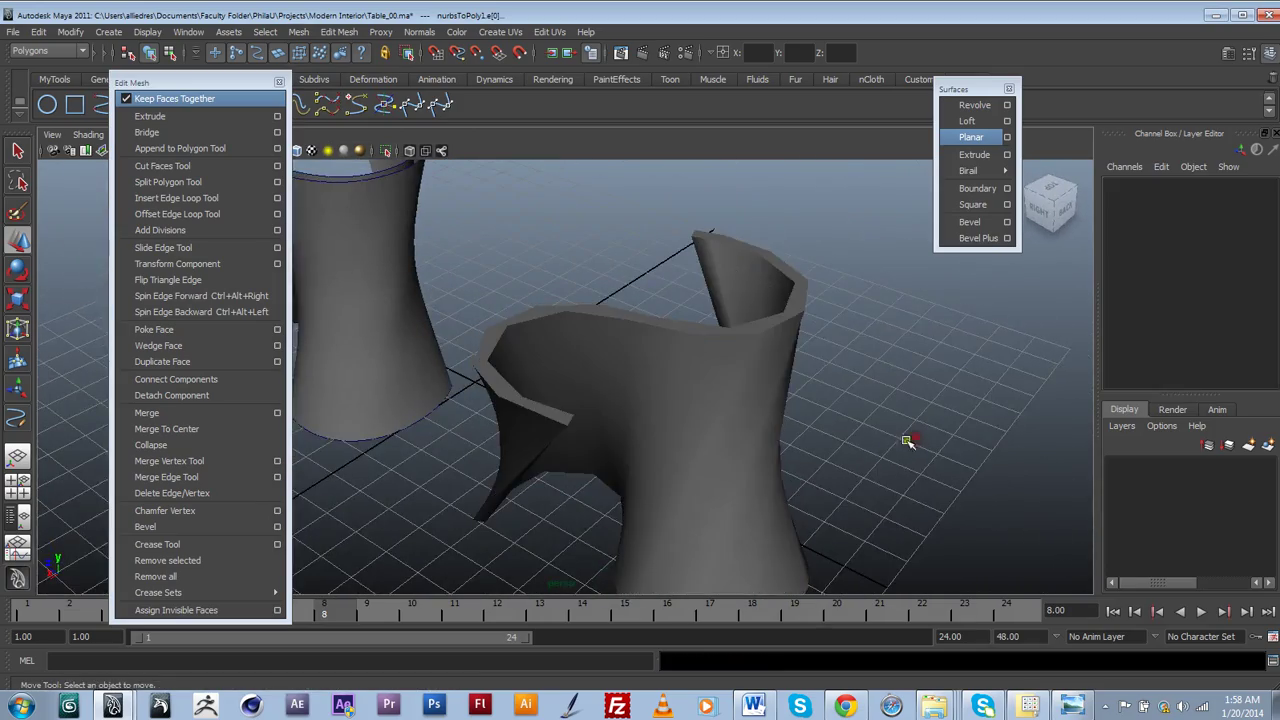
click(726, 436)
alt+drag(745, 463, 629, 428)
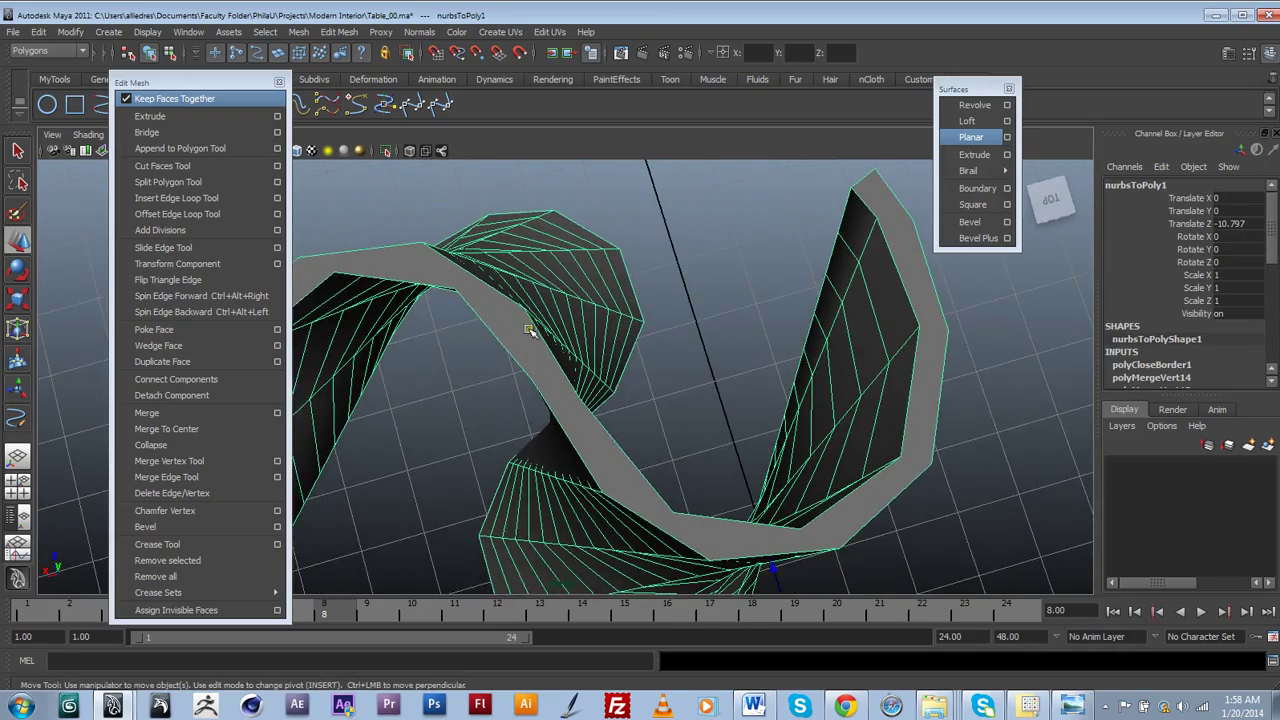
alt+drag(529, 331, 712, 407)
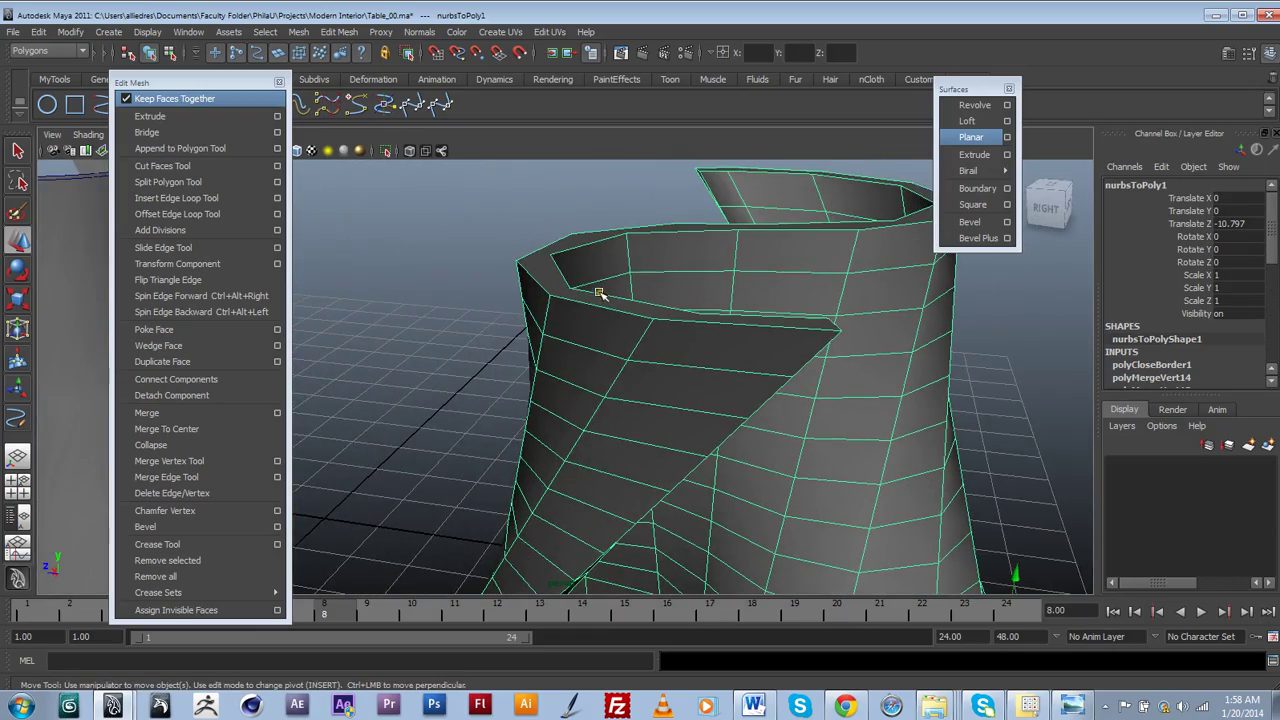
alt+drag(623, 357, 701, 389)
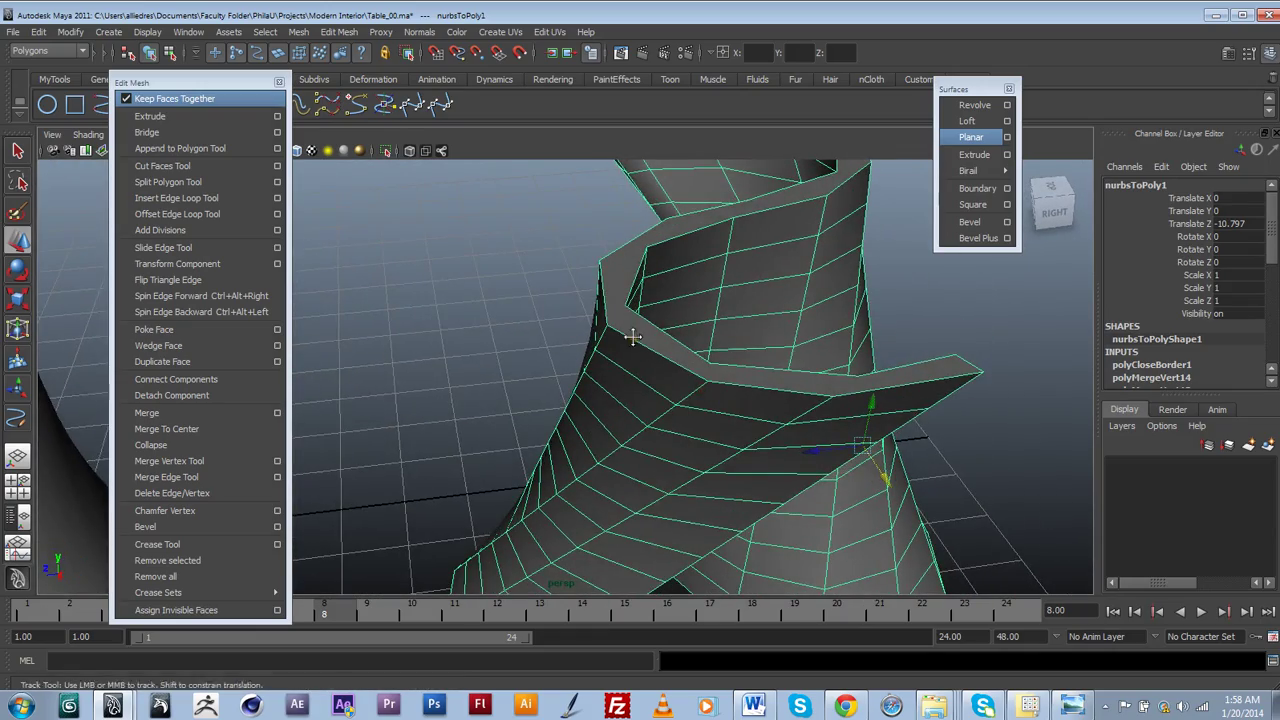
alt+drag(652, 330, 619, 356)
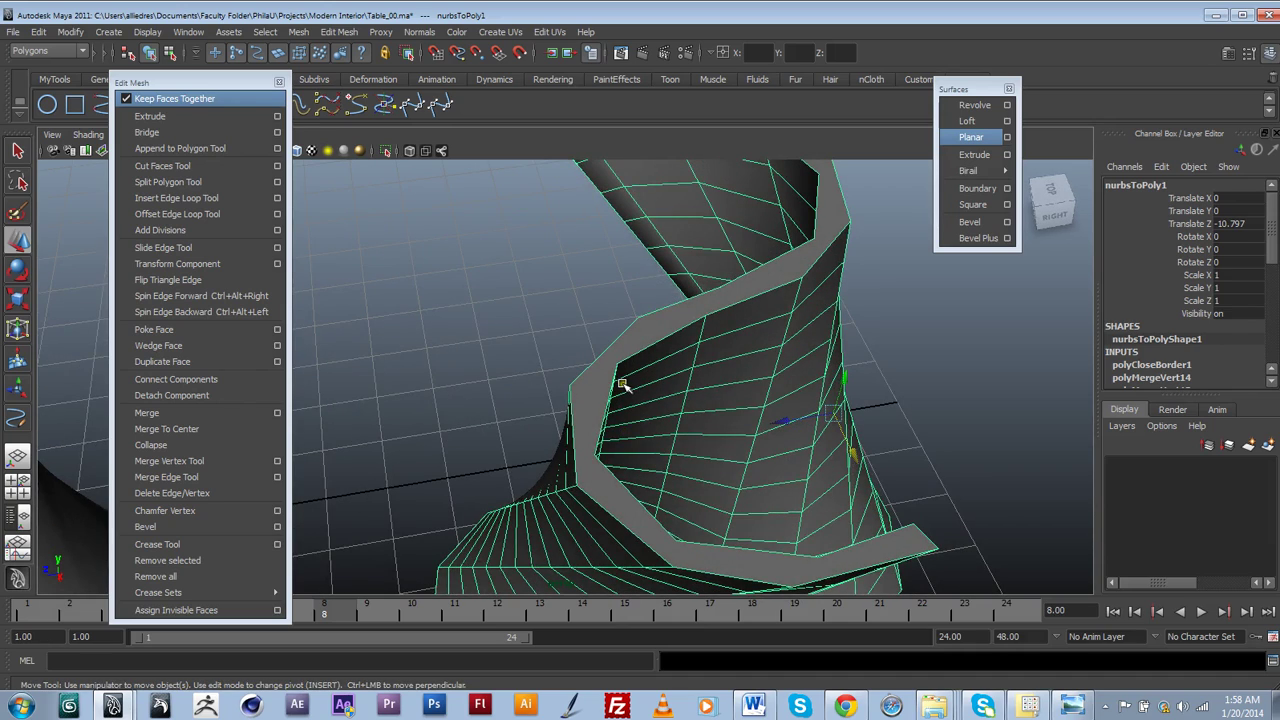
key(3)
key(1)
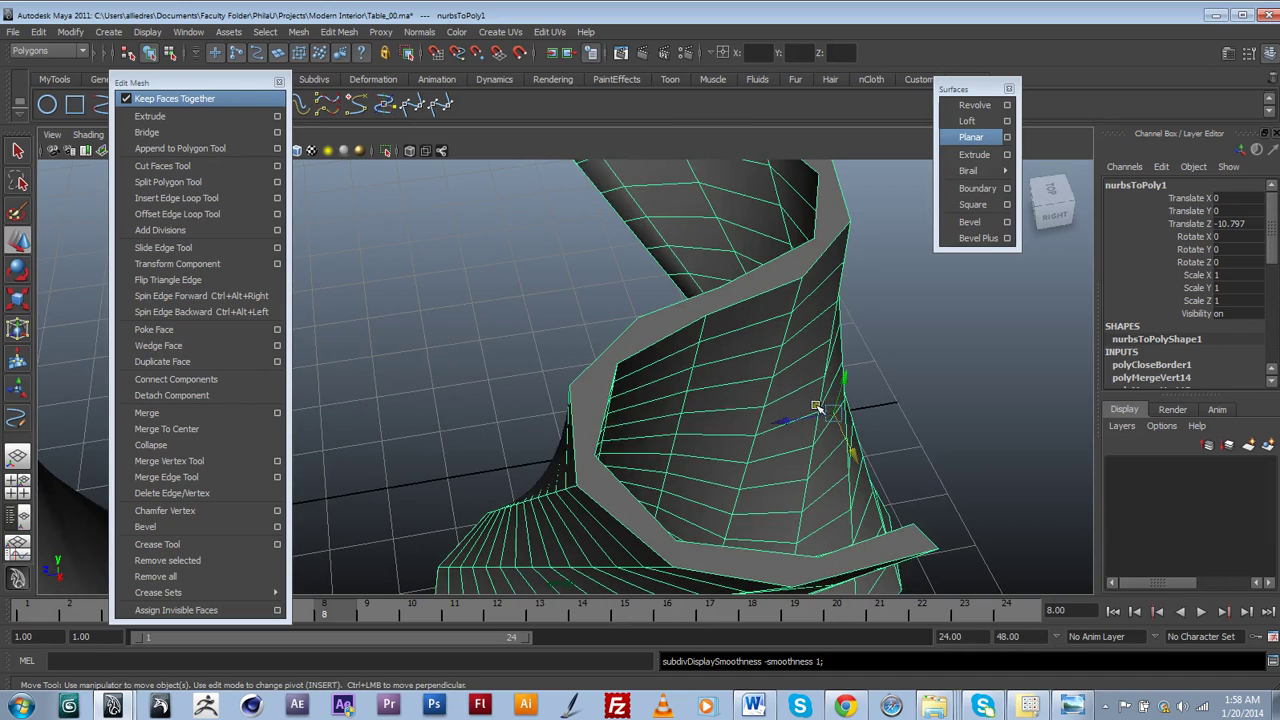
Connect the inner and outer rim vertices nearest the wing tip with an edge across the cap, using Connect Components.
alt+drag(760, 451, 618, 391)
key(w)
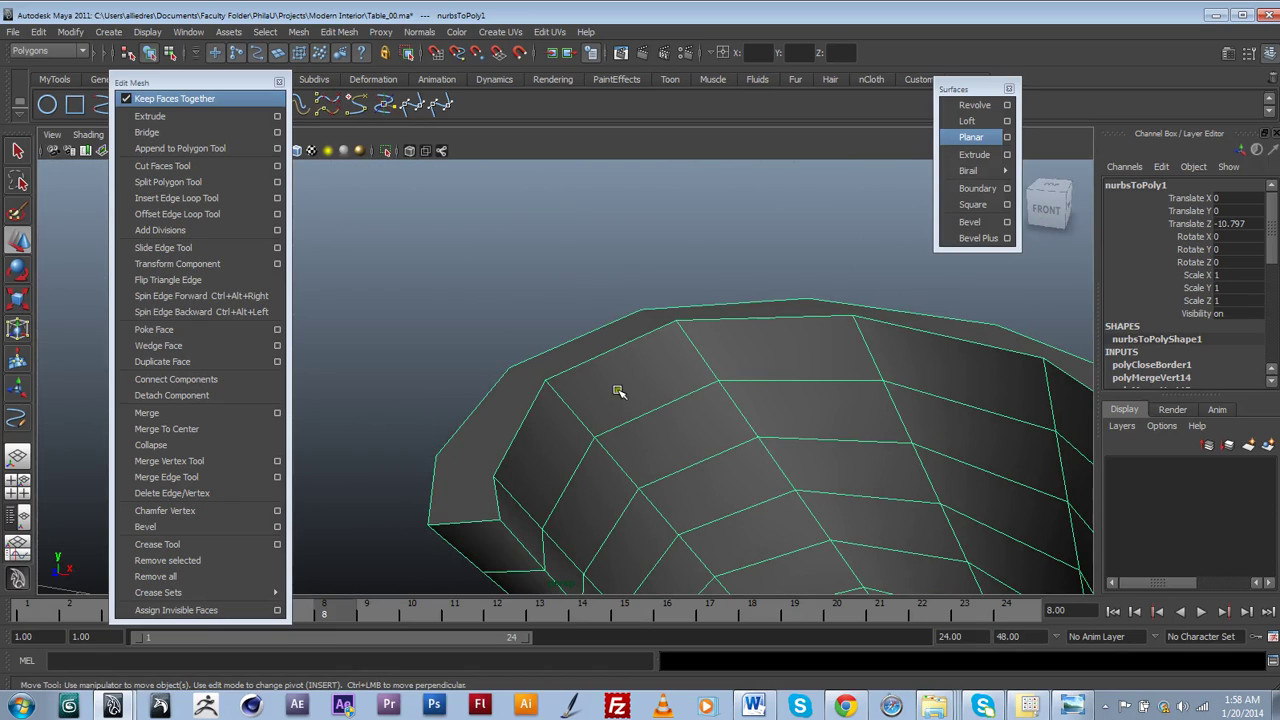
right_drag(672, 357, 619, 365)
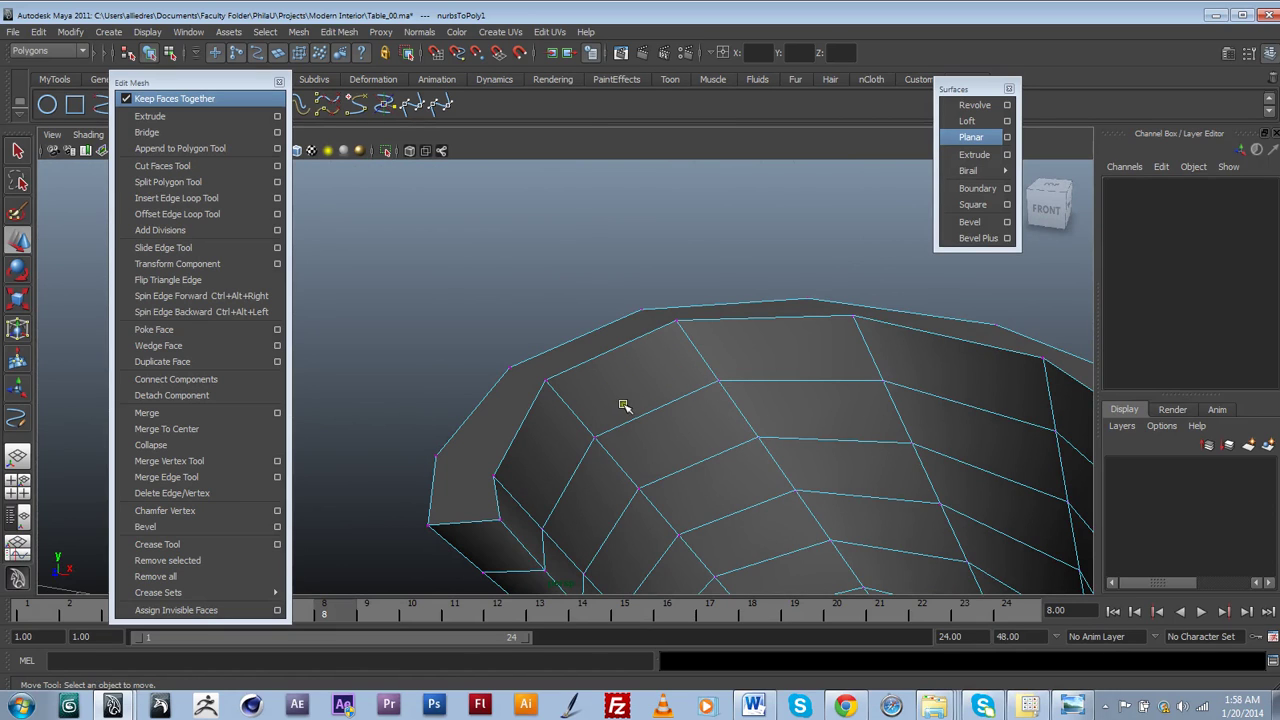
alt+drag(534, 402, 655, 415)
drag(582, 312, 684, 407)
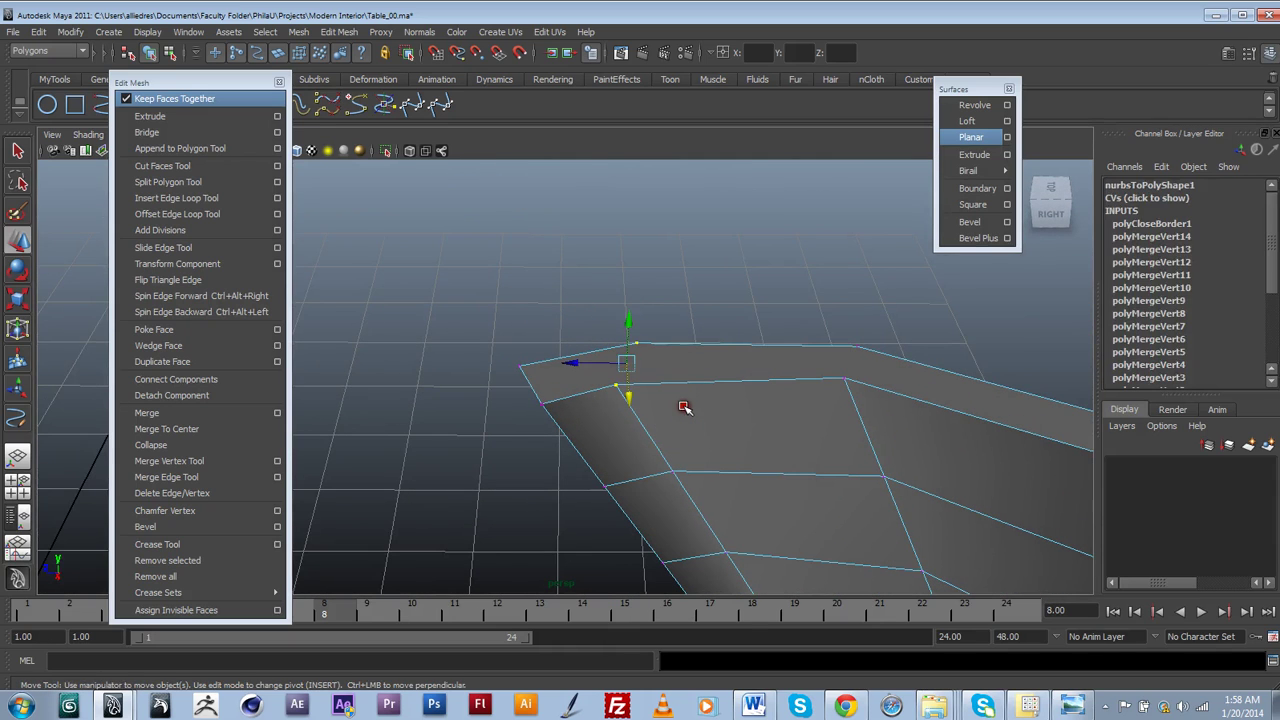
click(686, 373)
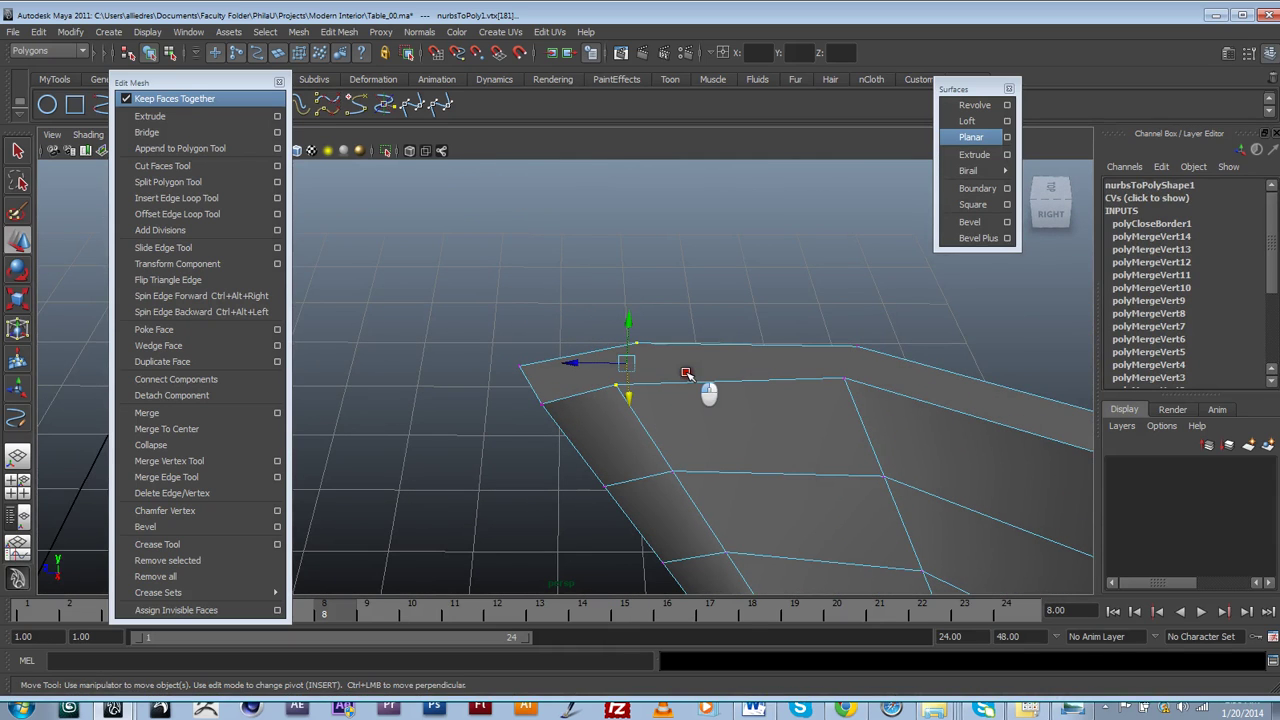
key(g)
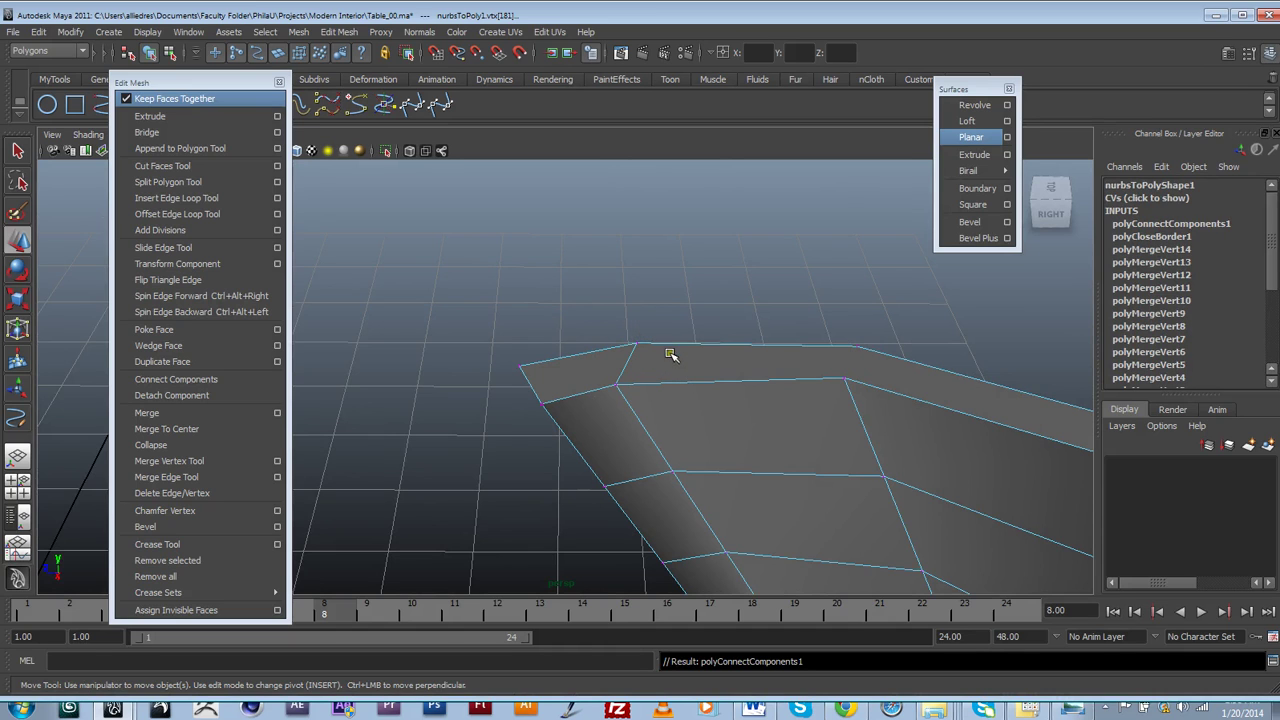
Connect the remaining opposite pairs of inner and outer vertices across the base's caps.
alt+drag(739, 395, 777, 397)
alt+middle_drag(774, 345, 668, 384)
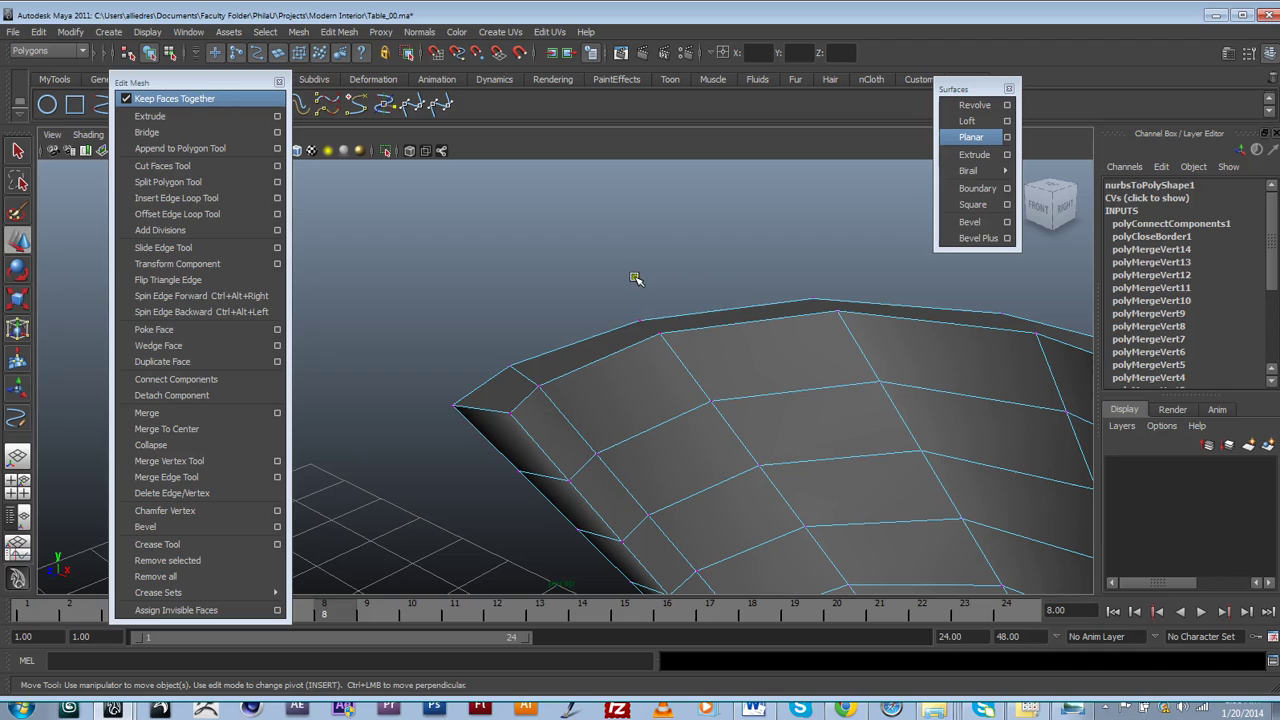
drag(636, 277, 706, 374)
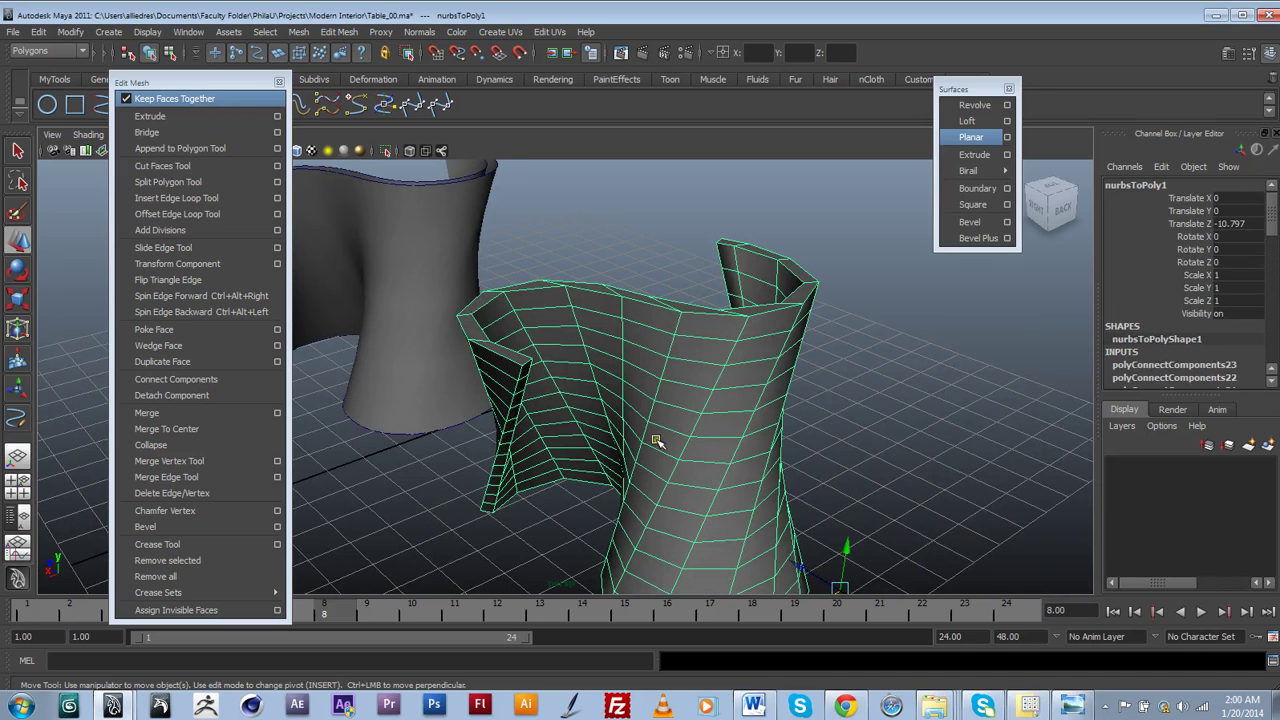
Turn on smooth preview for the polygon base and inspect its rounded rim and wing tips from several angles.
alt+drag(654, 437, 658, 485)
scroll(658, 485, up, 10)
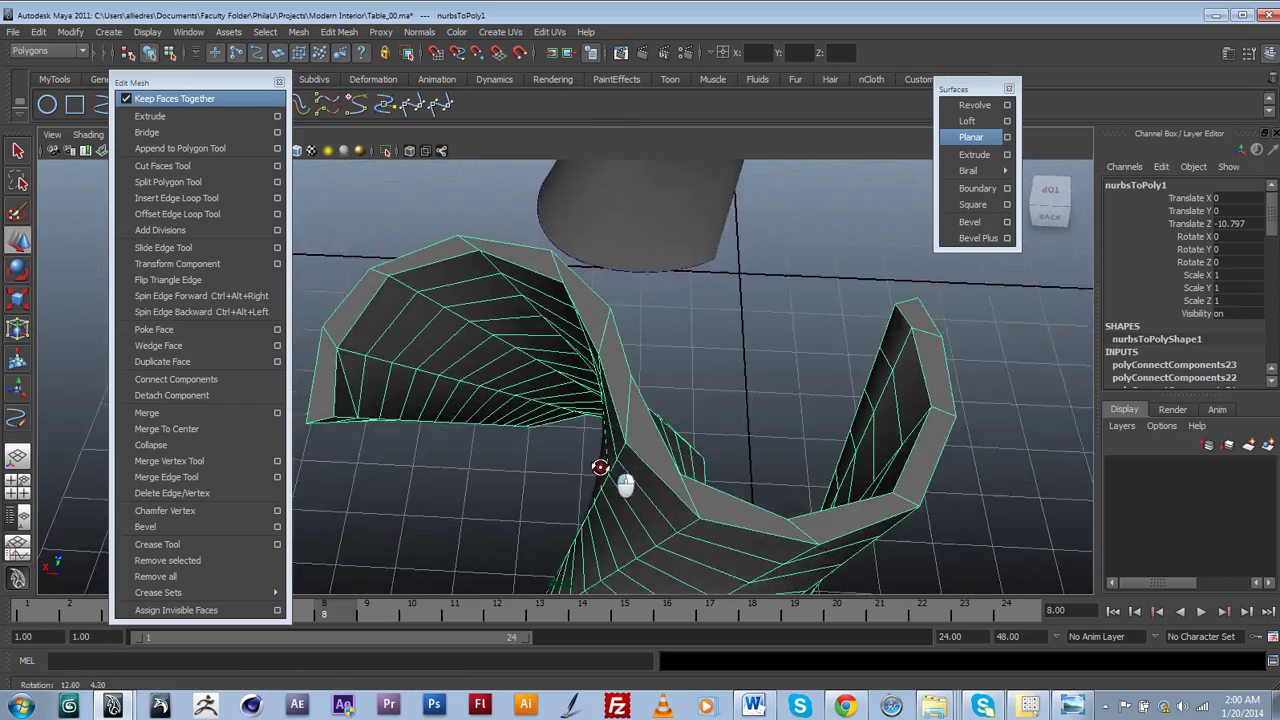
scroll(654, 462, down, 5)
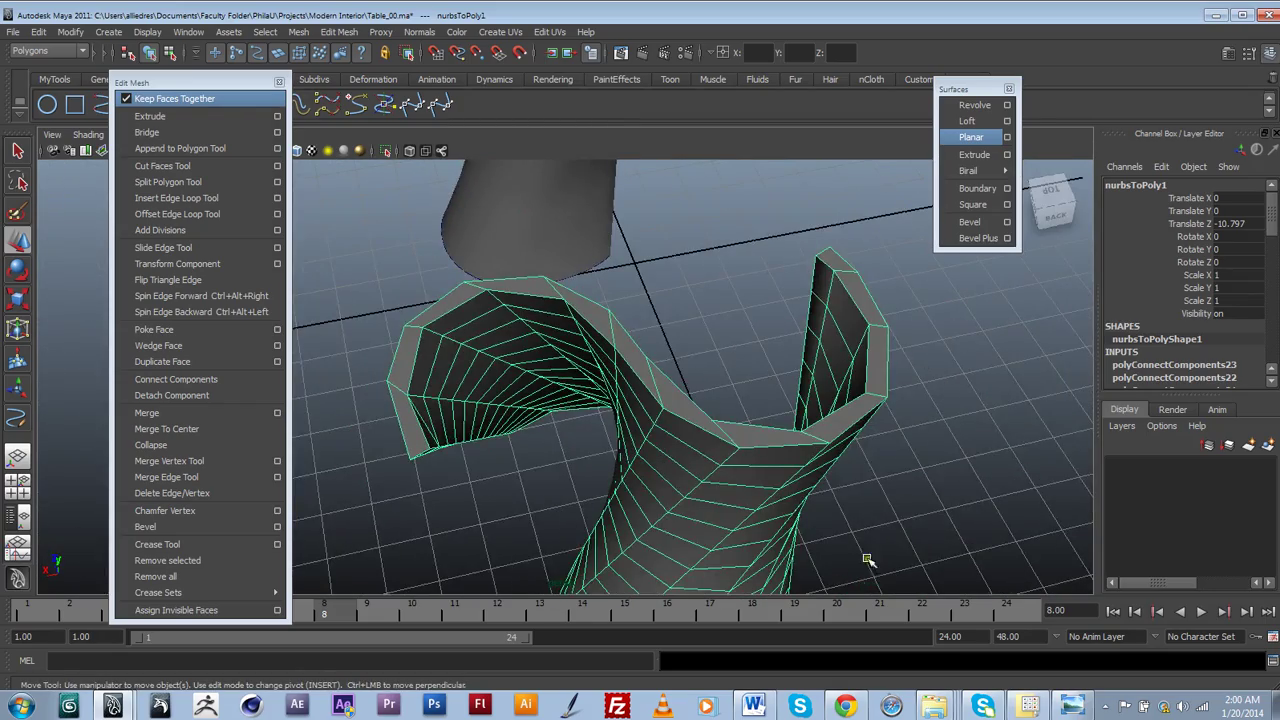
alt+drag(868, 560, 606, 579)
alt+drag(662, 535, 713, 581)
key(3)
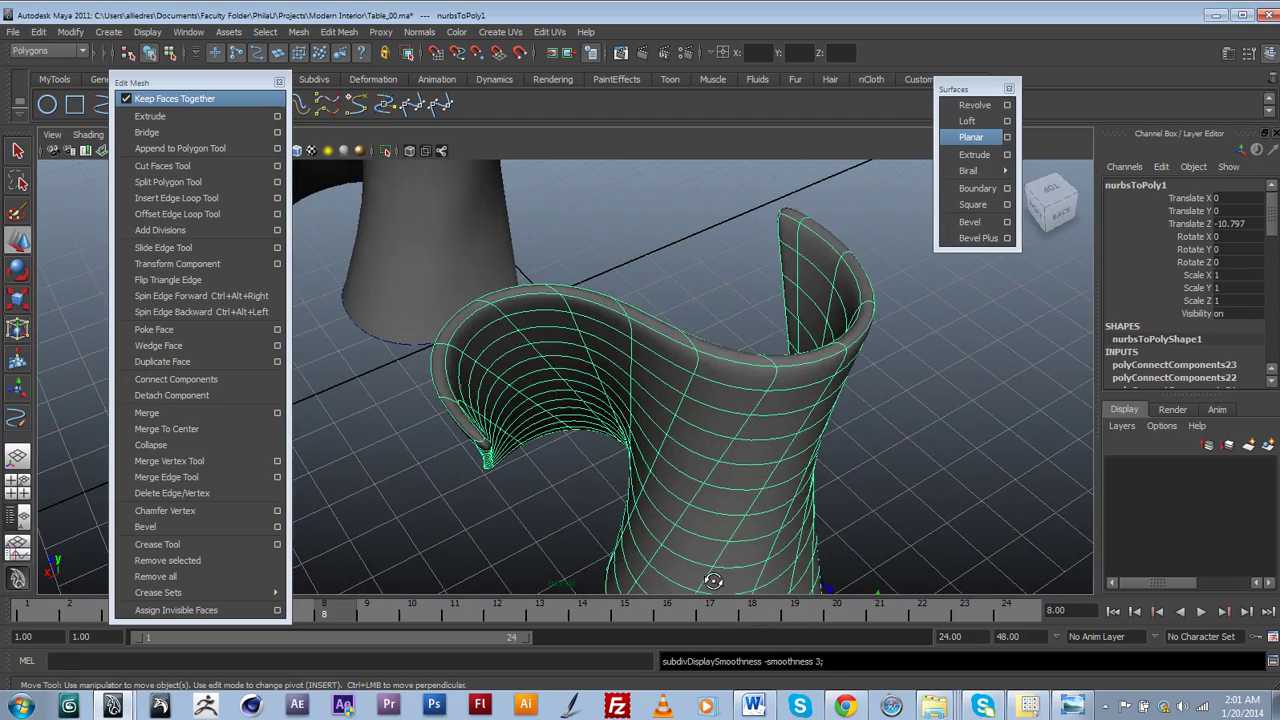
click(740, 285)
alt+drag(816, 343, 714, 497)
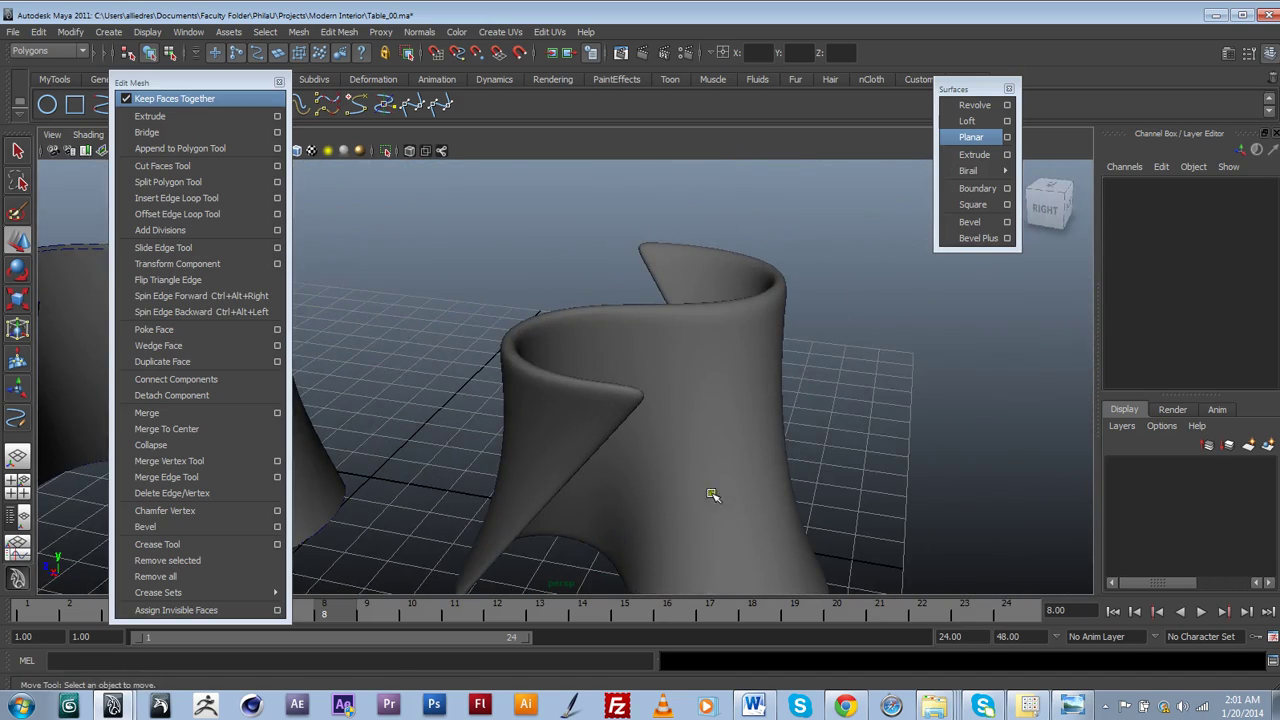
click(692, 442)
alt+drag(670, 457, 627, 411)
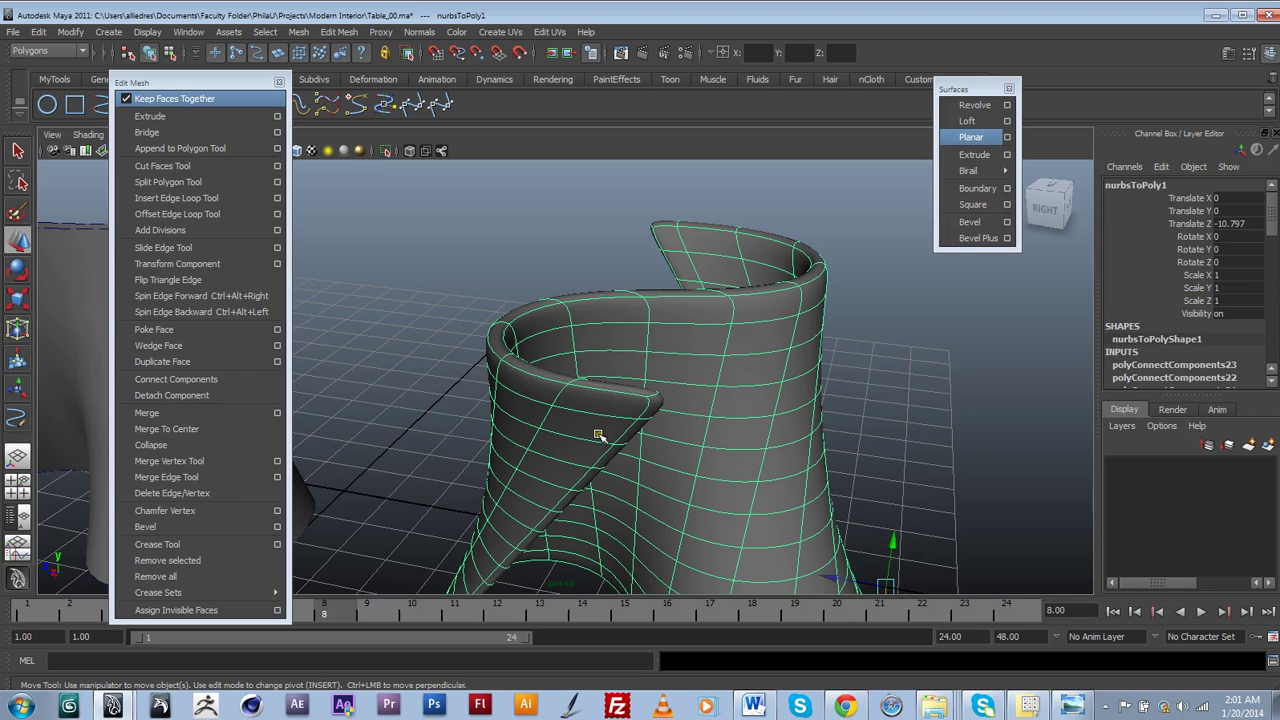
alt+drag(812, 486, 599, 465)
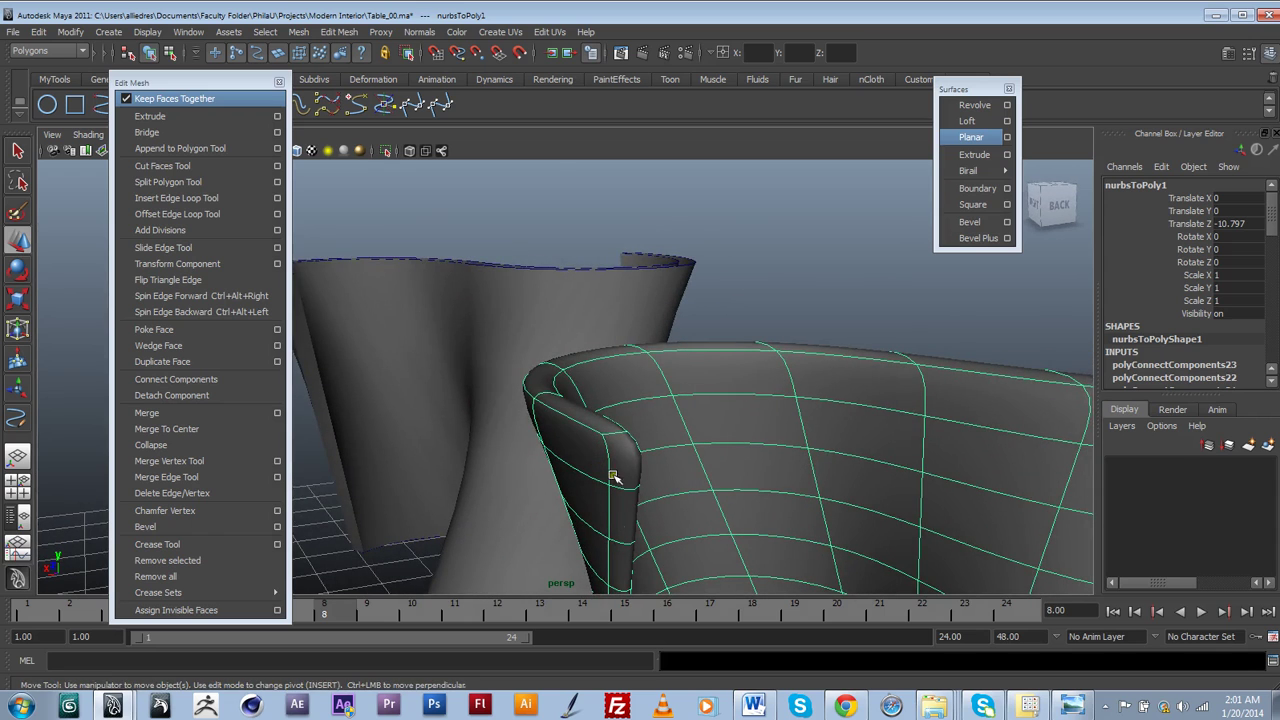
Examine the smoothed wing tip and compare the base with the table's reference photo.
alt+drag(632, 538, 627, 388)
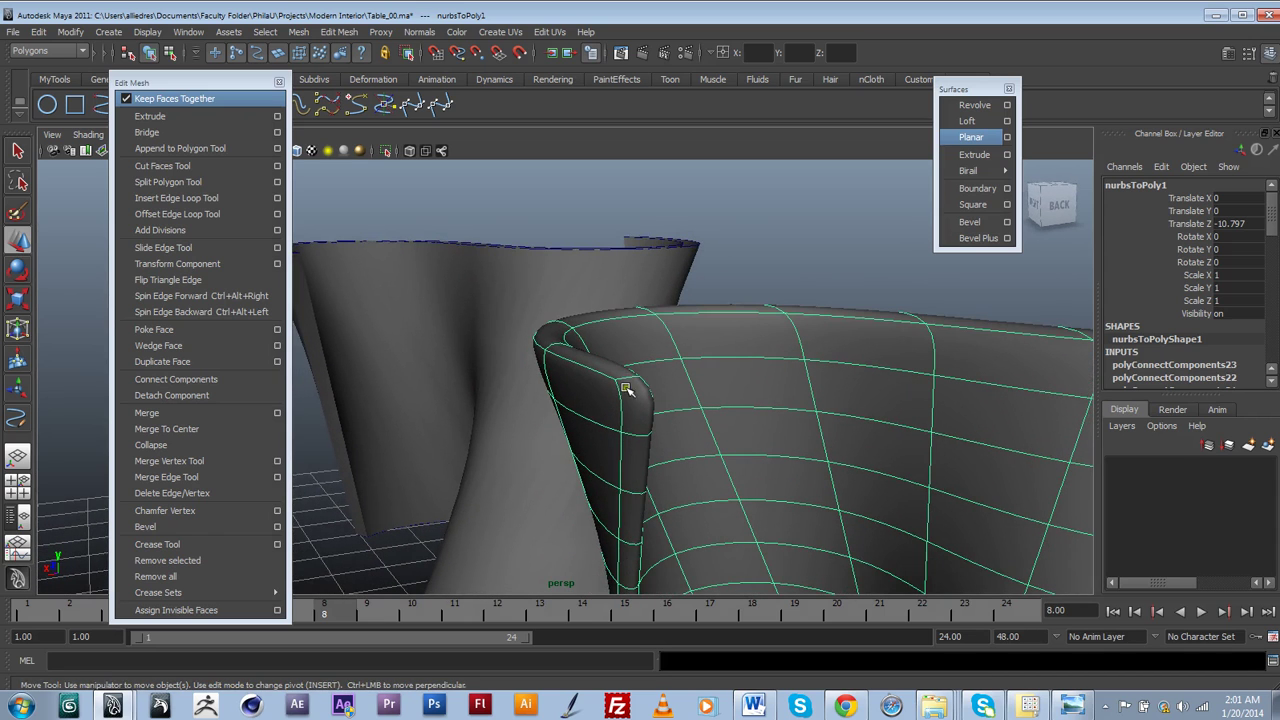
alt+drag(637, 520, 771, 494)
click(1043, 692)
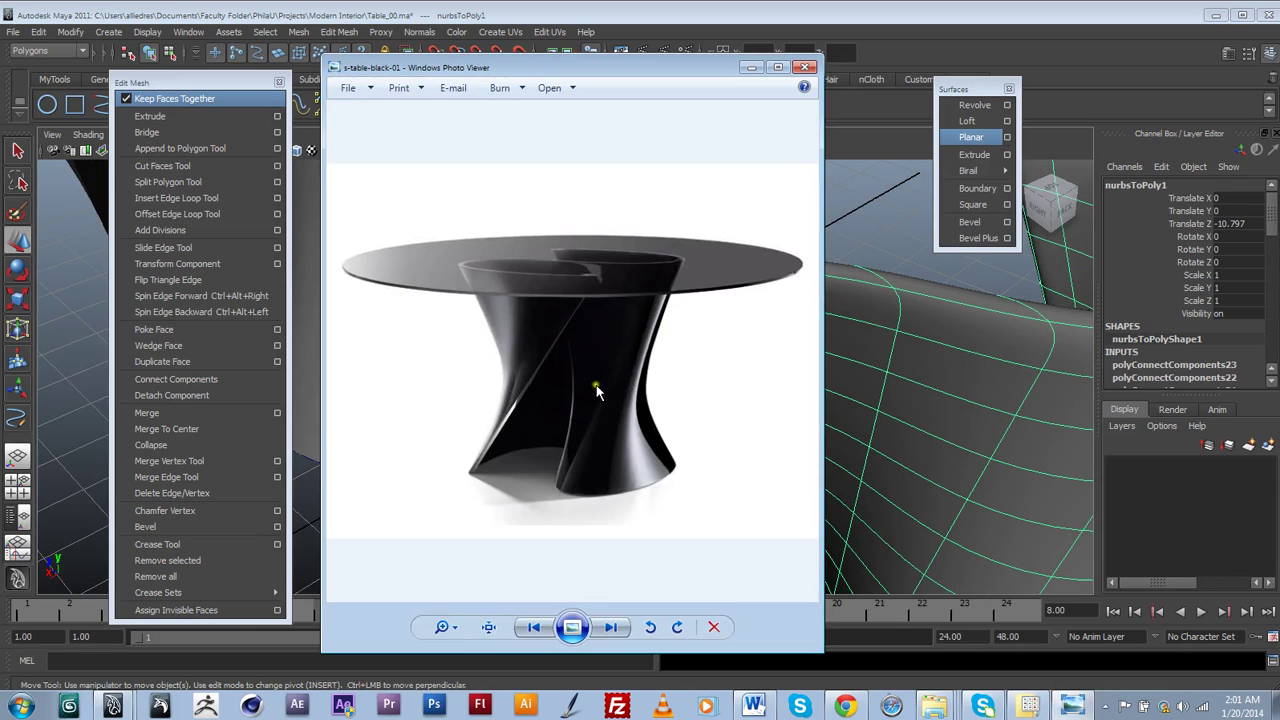
click(751, 67)
Insert one edge loop just below the base's top rim and another along the slanted edge of the near wing.
alt+drag(777, 309, 772, 462)
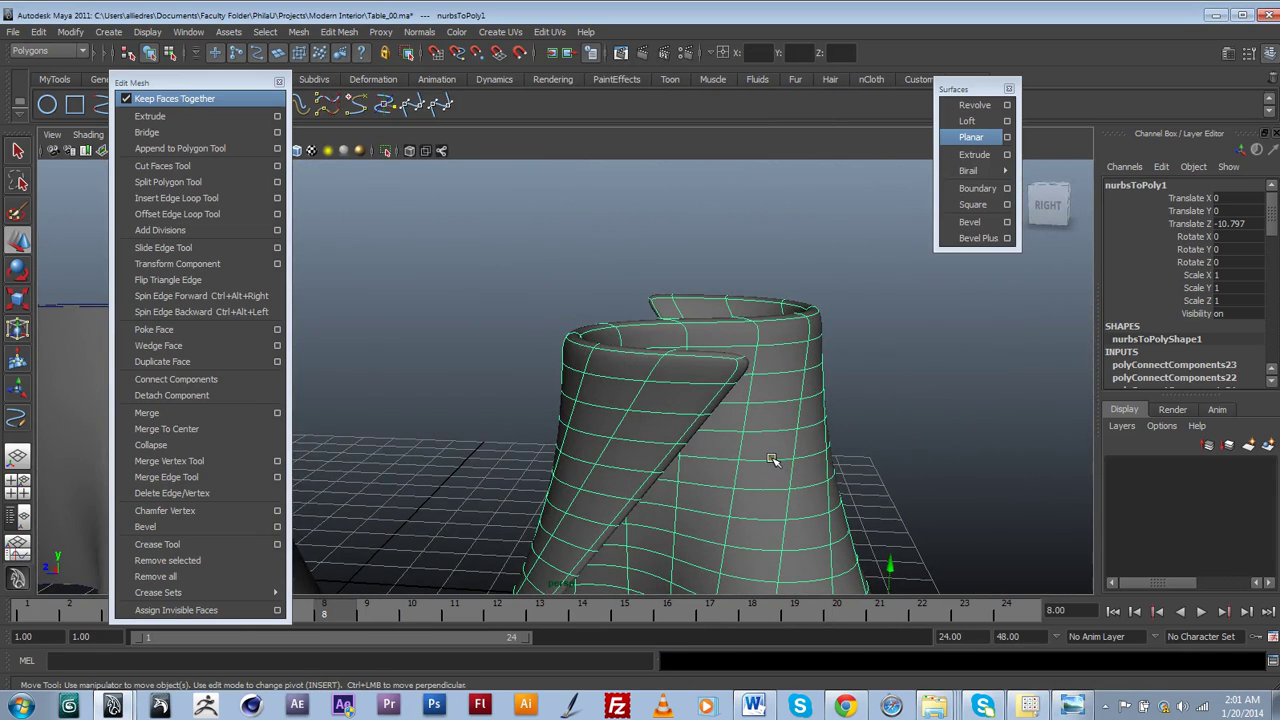
click(860, 422)
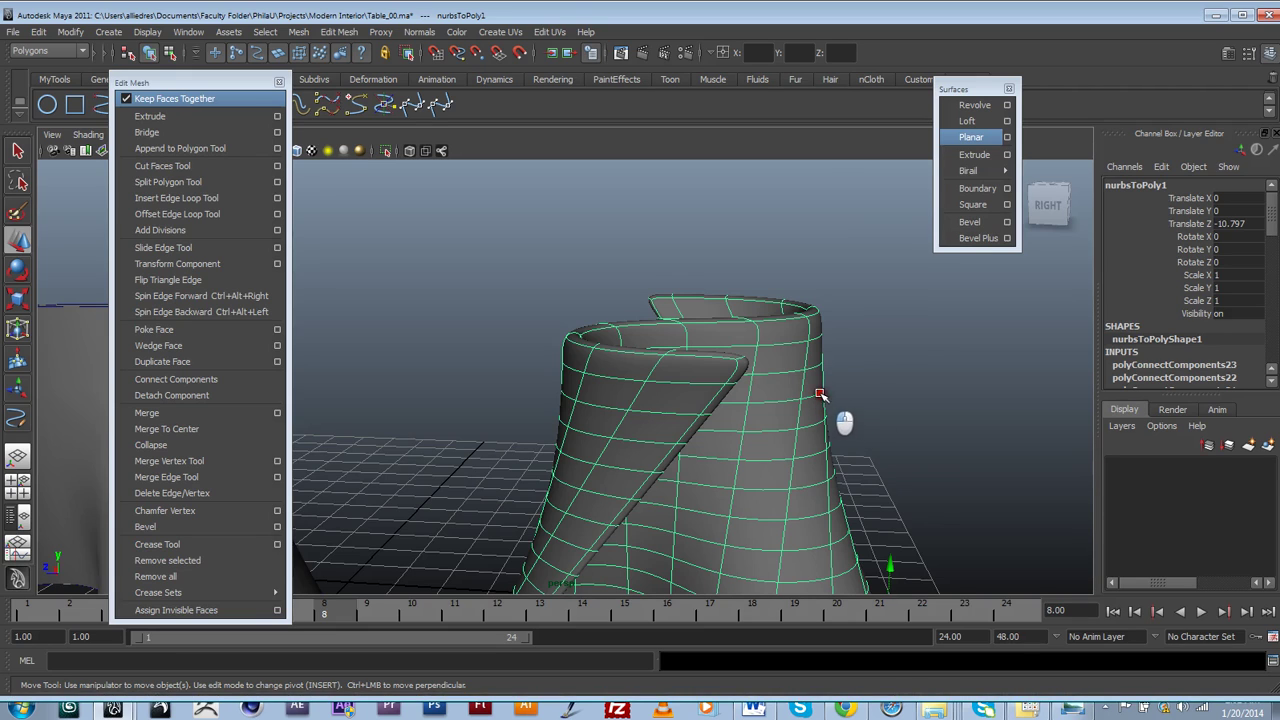
key(g)
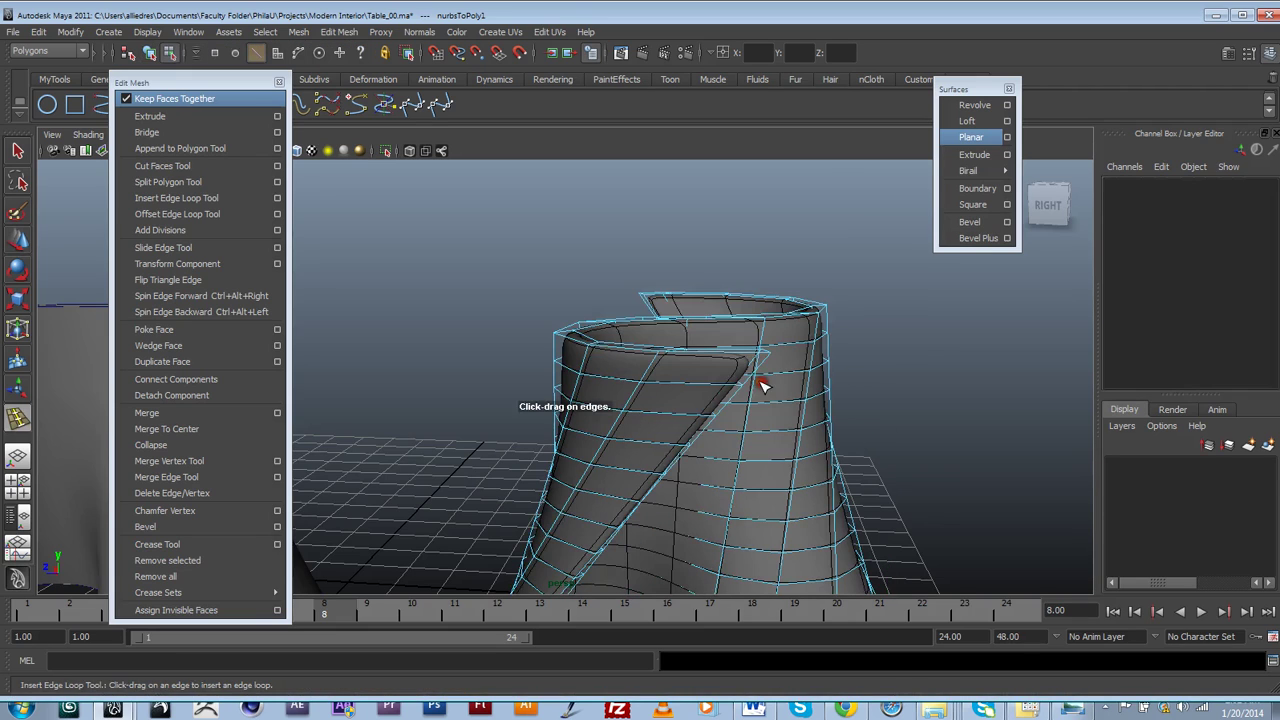
scroll(750, 404, up, 4)
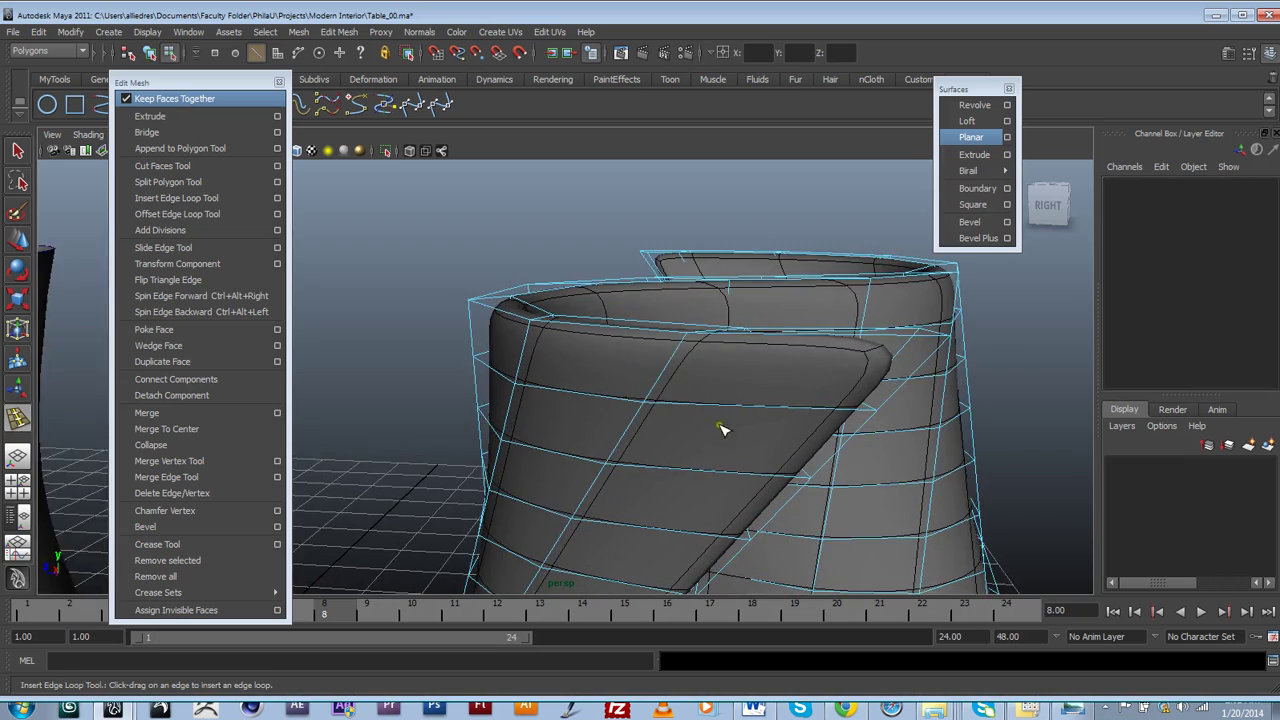
mouse_move(723, 429)
alt+mouse_down()
mouse_move(766, 431)
mouse_move(703, 452)
mouse_move(745, 401)
mouse_move(726, 448)
alt+mouse_up()
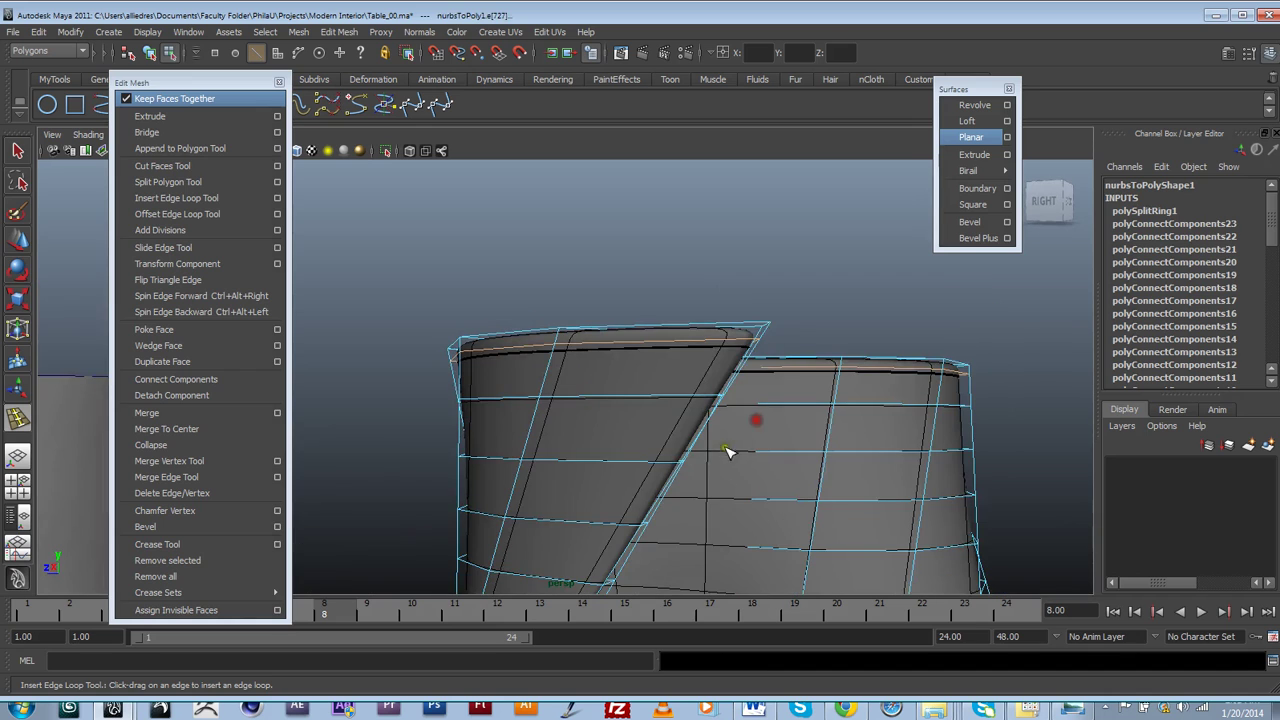
mouse_move(697, 397)
mouse_down()
mouse_move(676, 395)
mouse_move(707, 404)
mouse_up()
alt+drag(733, 512, 767, 438)
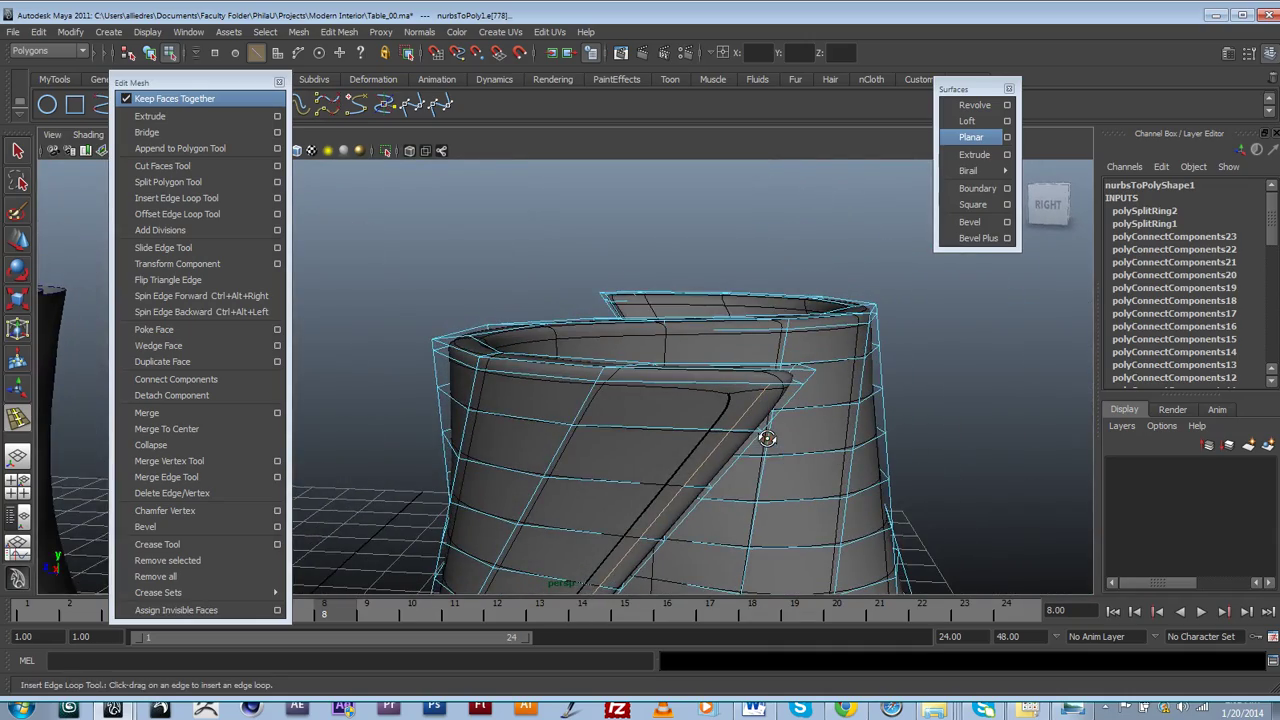
Insert edge loops along the opposite wing's slanted edge and just above the base's bottom rim.
alt+drag(851, 449, 483, 346)
alt+drag(851, 420, 772, 389)
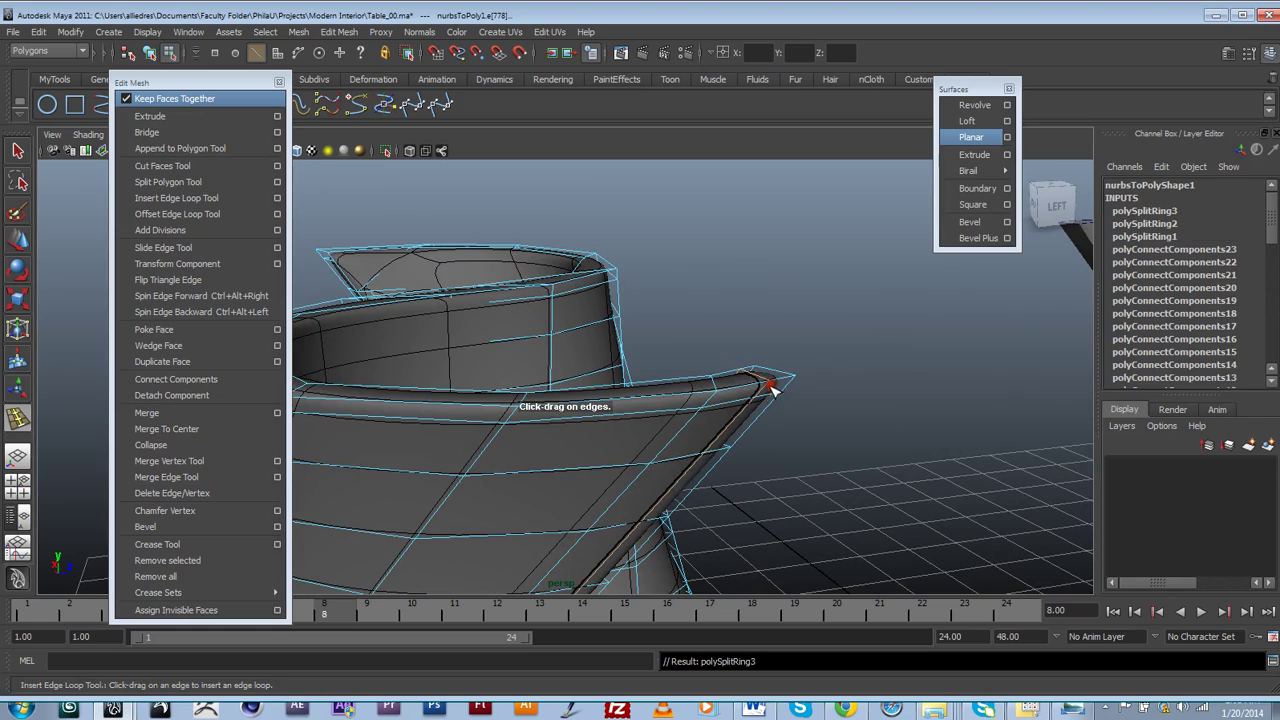
scroll(690, 497, down, 5)
alt+middle_drag(733, 454, 826, 314)
alt+middle_drag(660, 420, 836, 318)
scroll(836, 318, up, 3)
alt+drag(774, 437, 766, 378)
key(w)
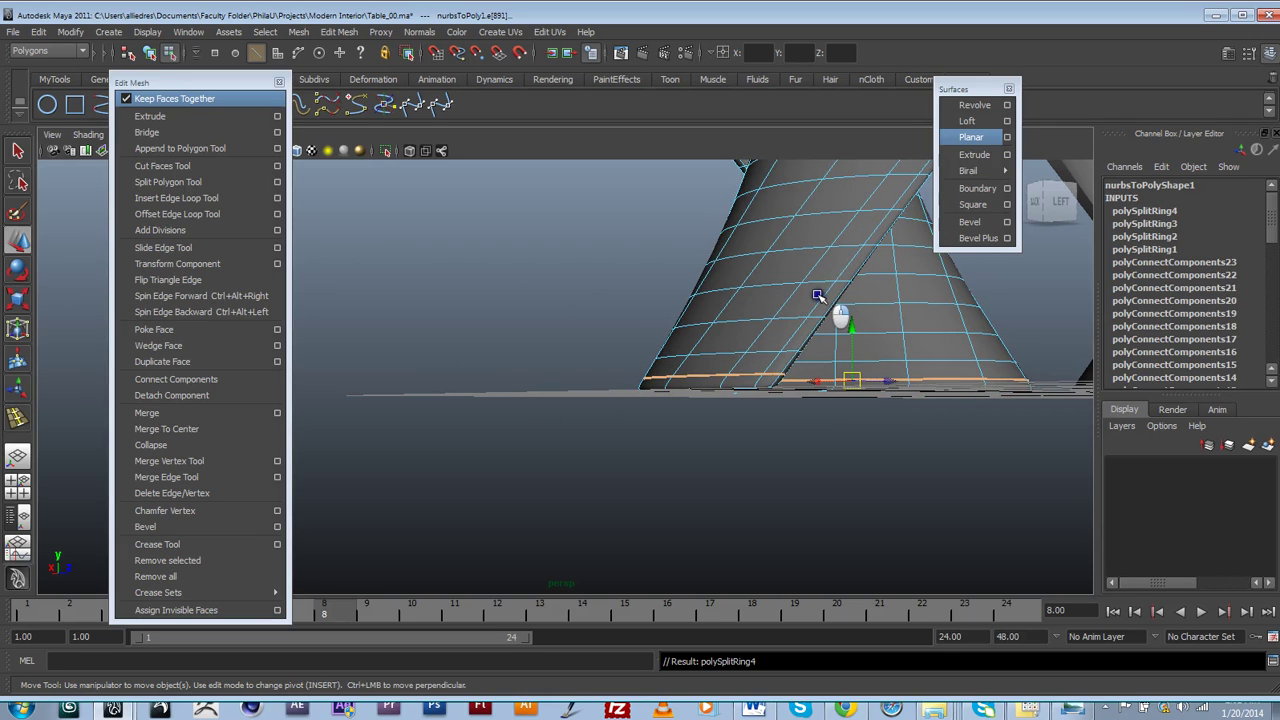
click(855, 462)
Turn off the base's smooth preview and delete the diagonal edge near the wing tip with Delete Edge/Vertex.
mouse_move(712, 485)
alt+mouse_down()
mouse_move(726, 511)
mouse_move(686, 537)
mouse_move(677, 409)
mouse_move(458, 403)
mouse_move(729, 466)
mouse_move(611, 451)
mouse_move(586, 461)
mouse_move(526, 429)
mouse_move(688, 466)
mouse_move(722, 489)
mouse_move(708, 486)
alt+mouse_up()
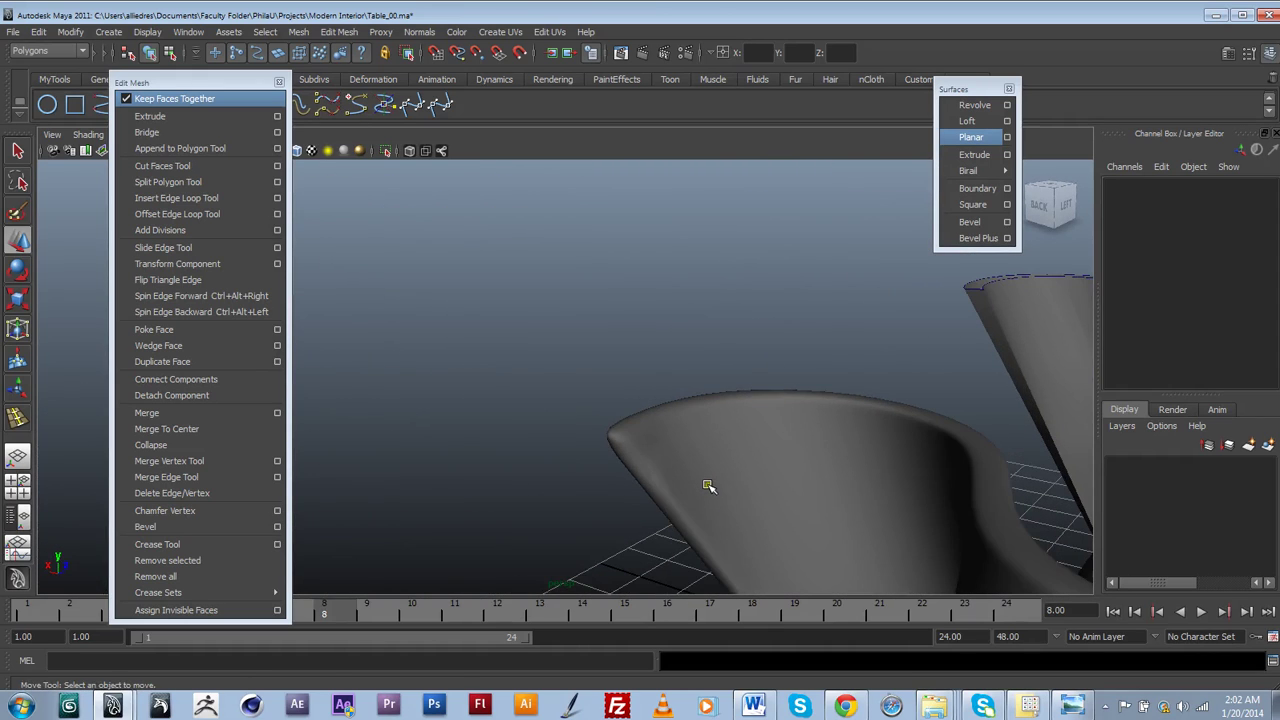
click(707, 486)
key(1)
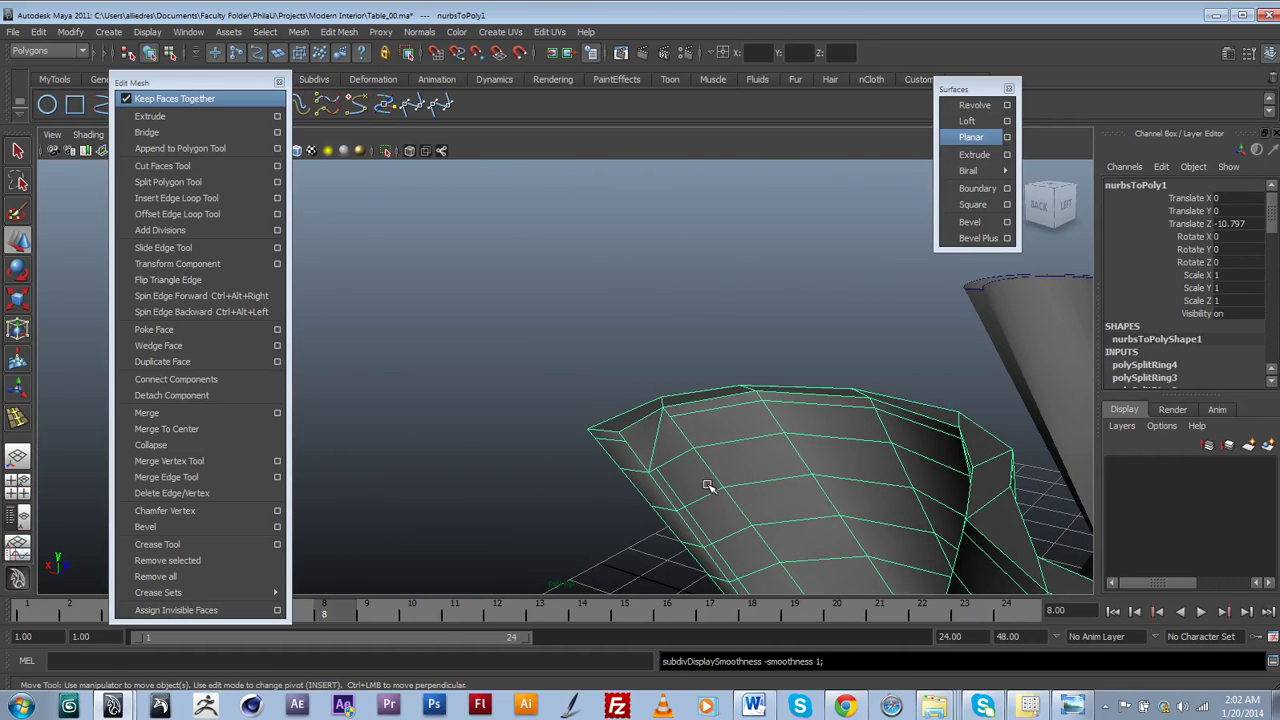
scroll(707, 486, up, 1)
alt+drag(697, 492, 733, 465)
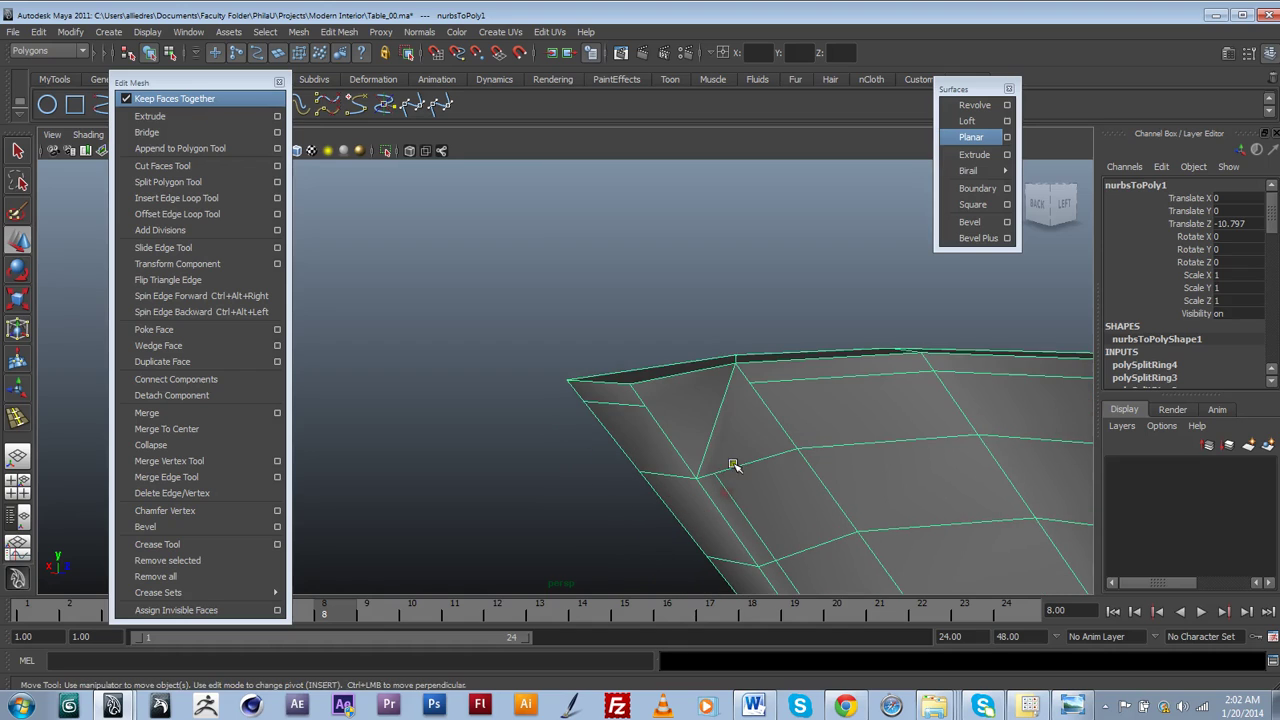
right_drag(717, 415, 712, 386)
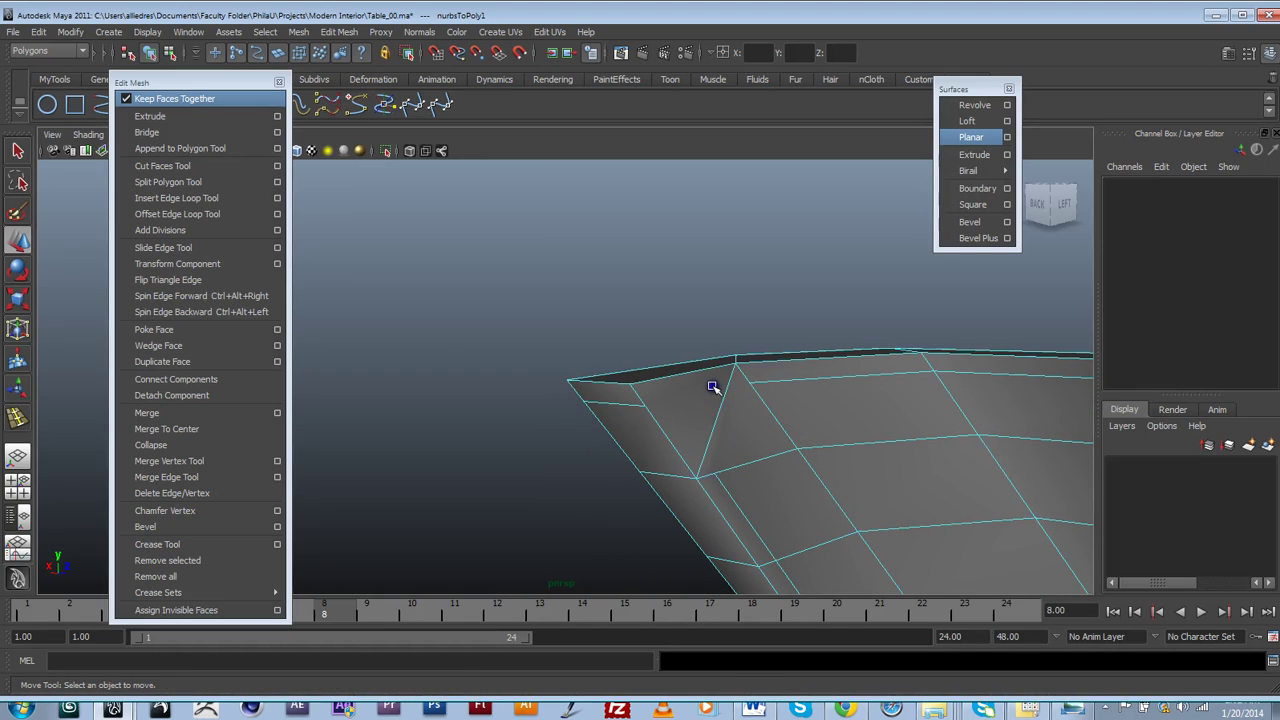
click(720, 405)
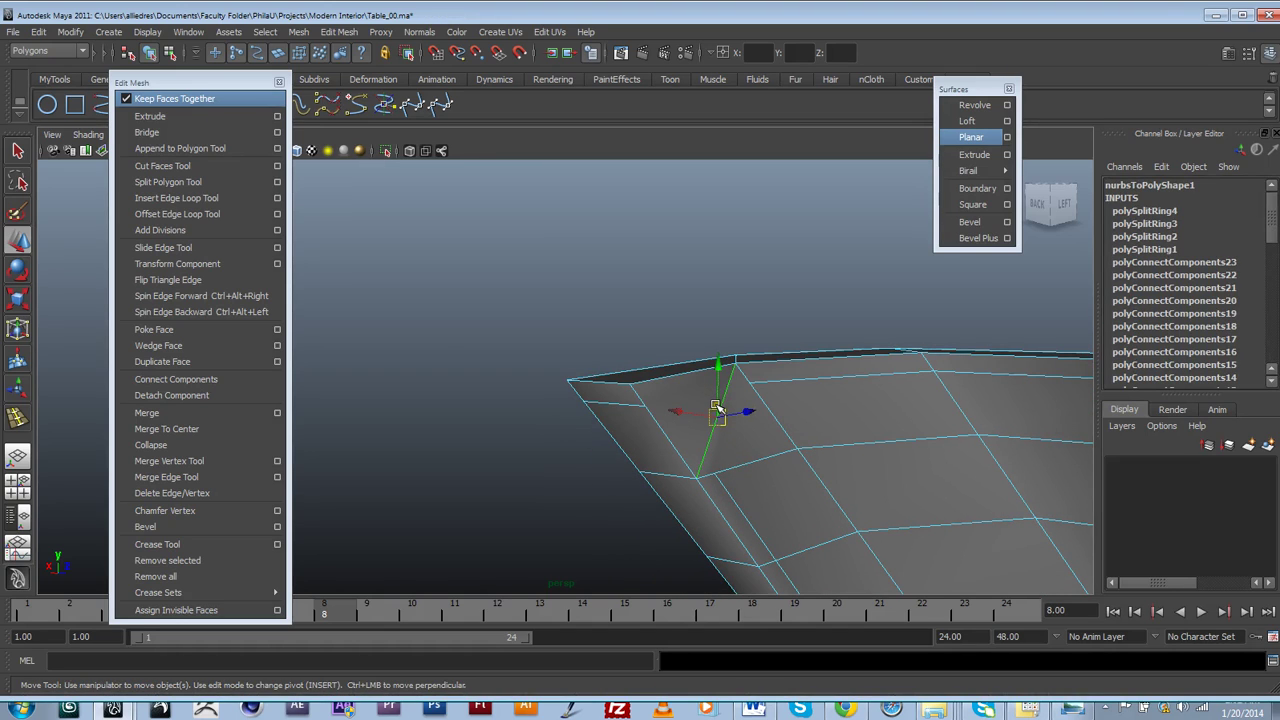
click(175, 493)
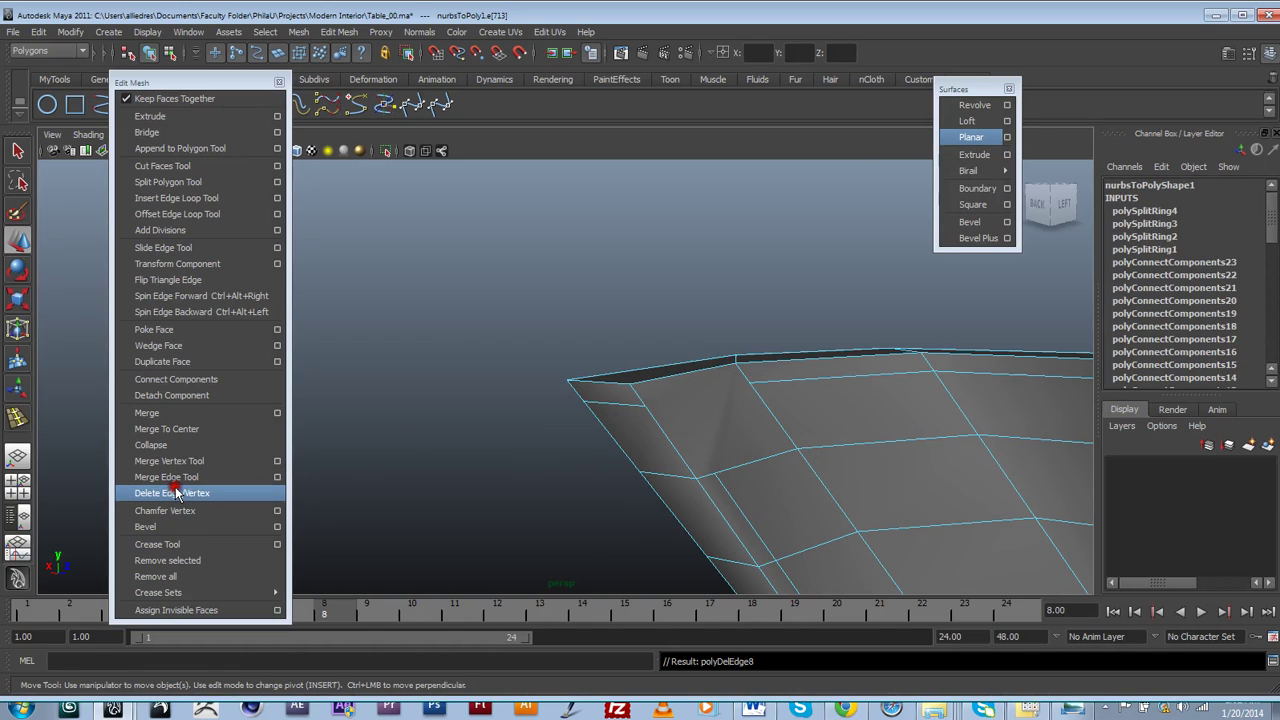
Connect the two loop vertices on either side of the wing tip's open face, just below the top rim.
right_drag(740, 398, 691, 400)
click(748, 385)
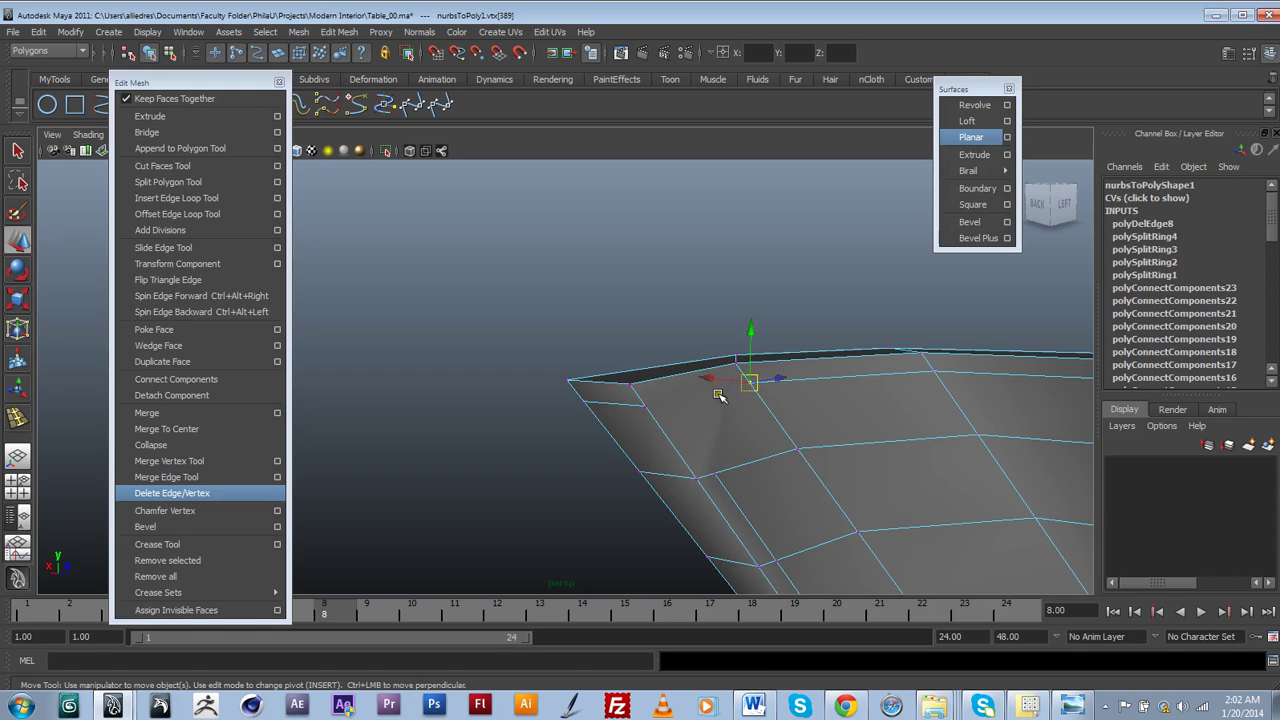
shift+click(646, 406)
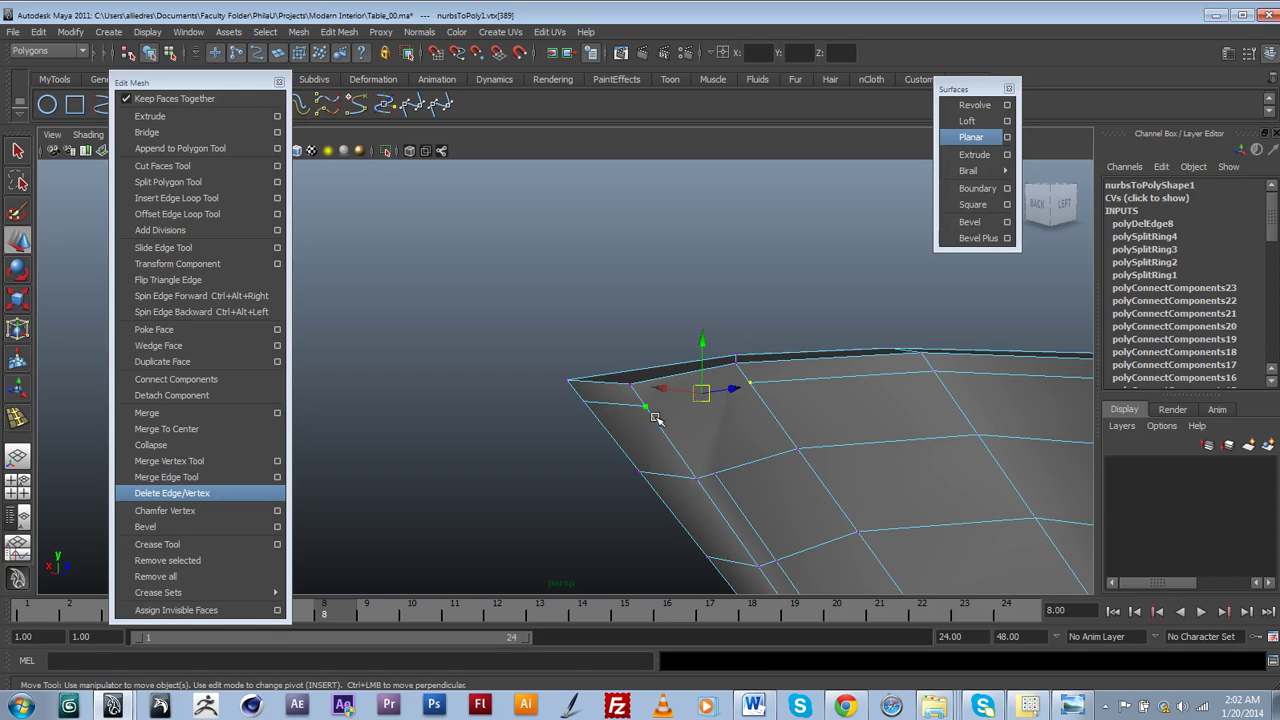
click(662, 400)
drag(660, 399, 634, 390)
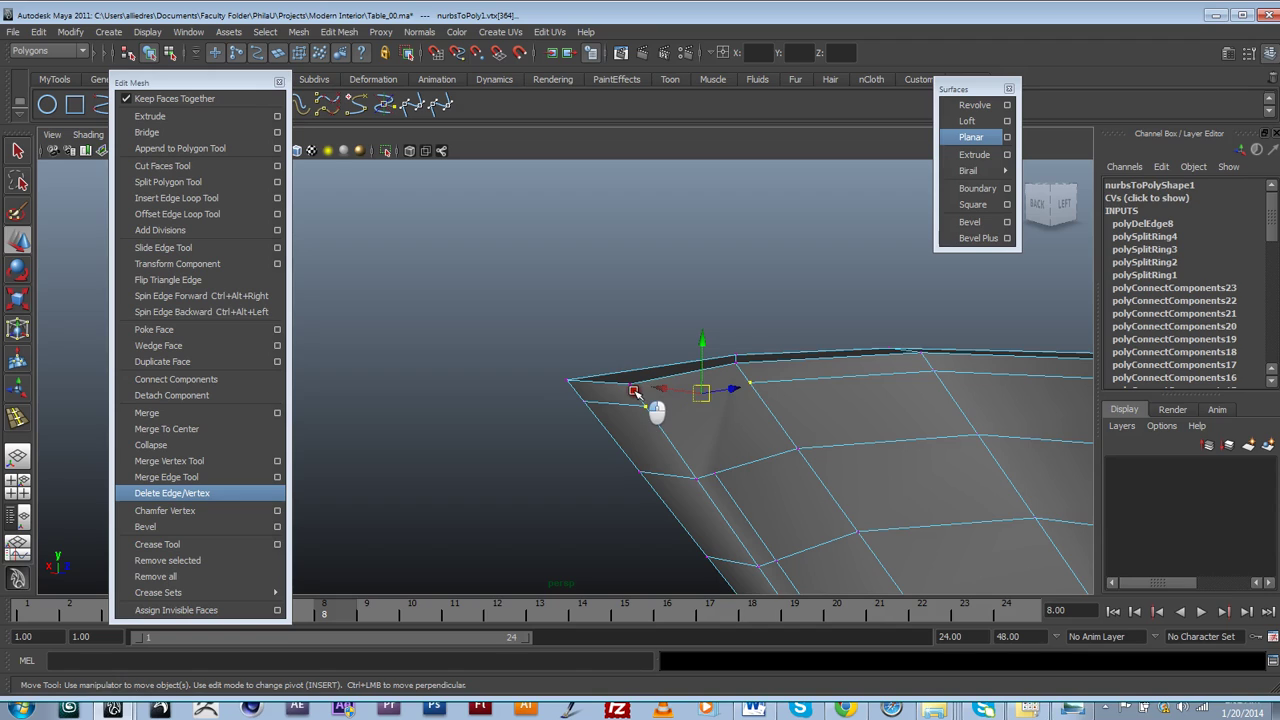
shift+right_drag(634, 386, 642, 362)
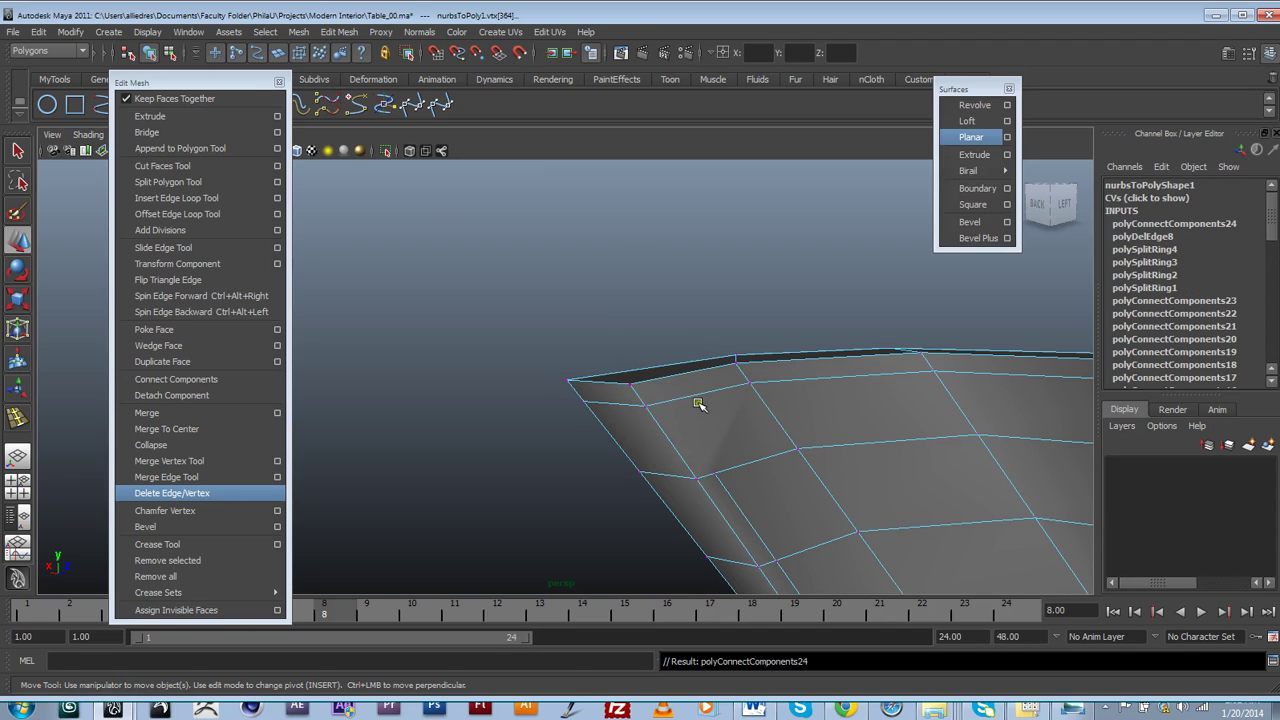
Extend the wing's slanted edge loop up to the rim and across the top cap with the Split Polygon Tool.
click(162, 183)
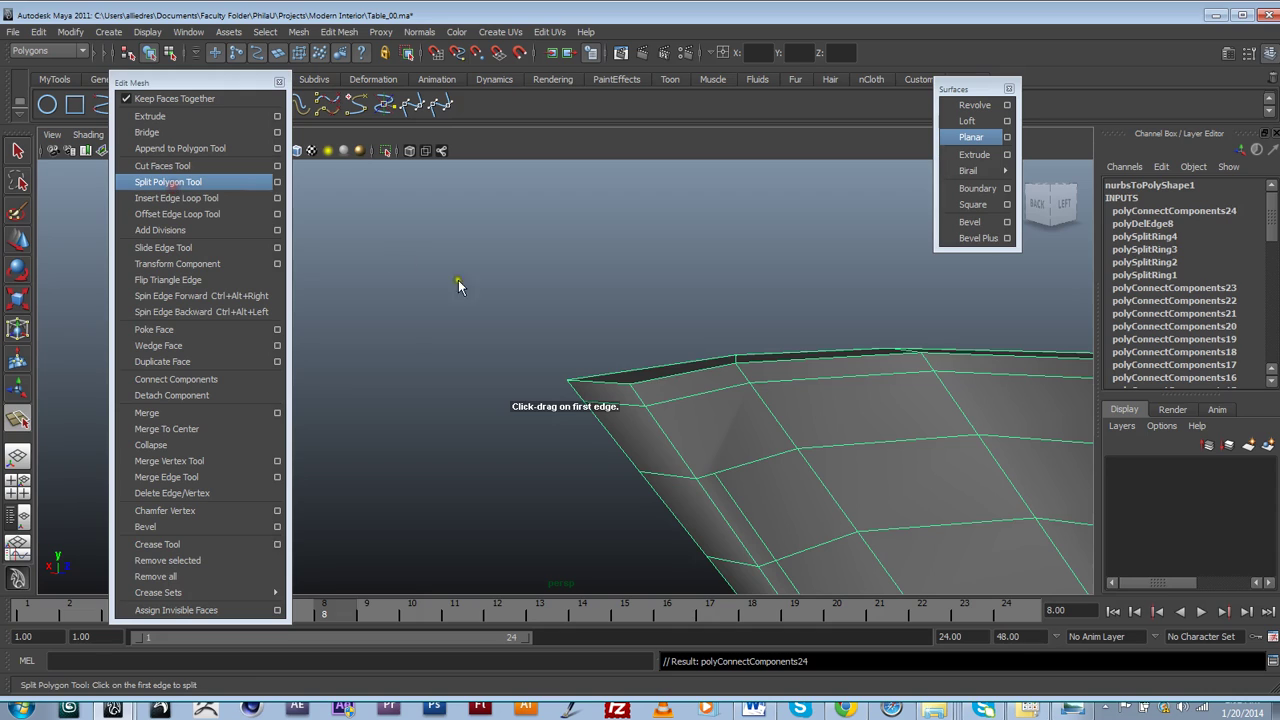
alt+drag(561, 352, 646, 374)
drag(741, 453, 733, 449)
drag(694, 376, 692, 376)
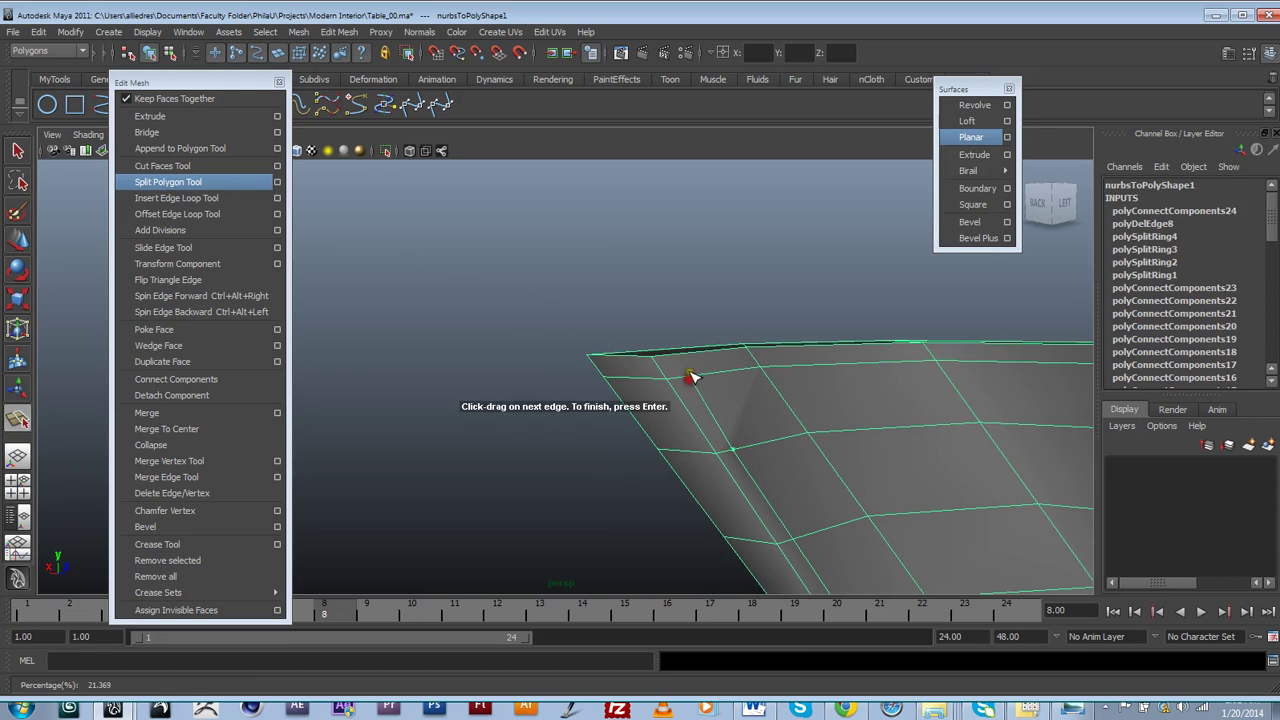
click(680, 356)
alt+middle_drag(697, 397, 700, 414)
alt+drag(700, 414, 803, 449)
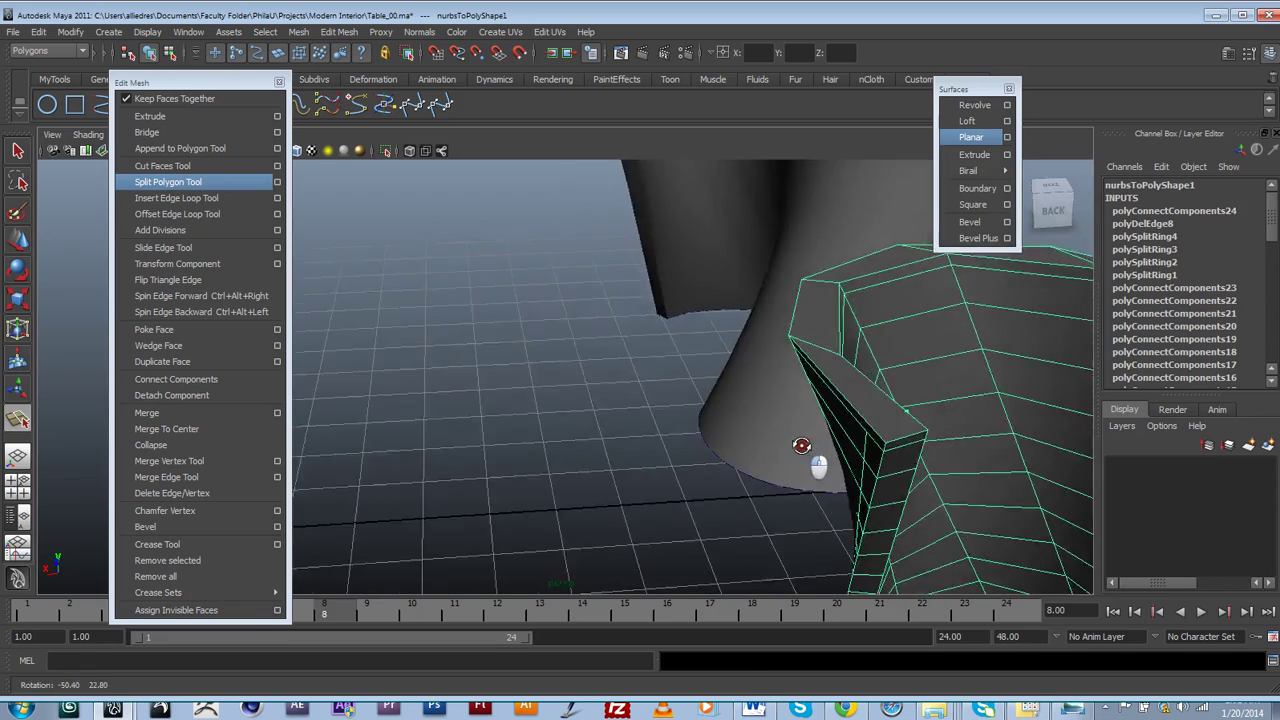
alt+middle_drag(803, 449, 769, 448)
scroll(769, 448, up, 2)
drag(808, 418, 817, 433)
key(w)
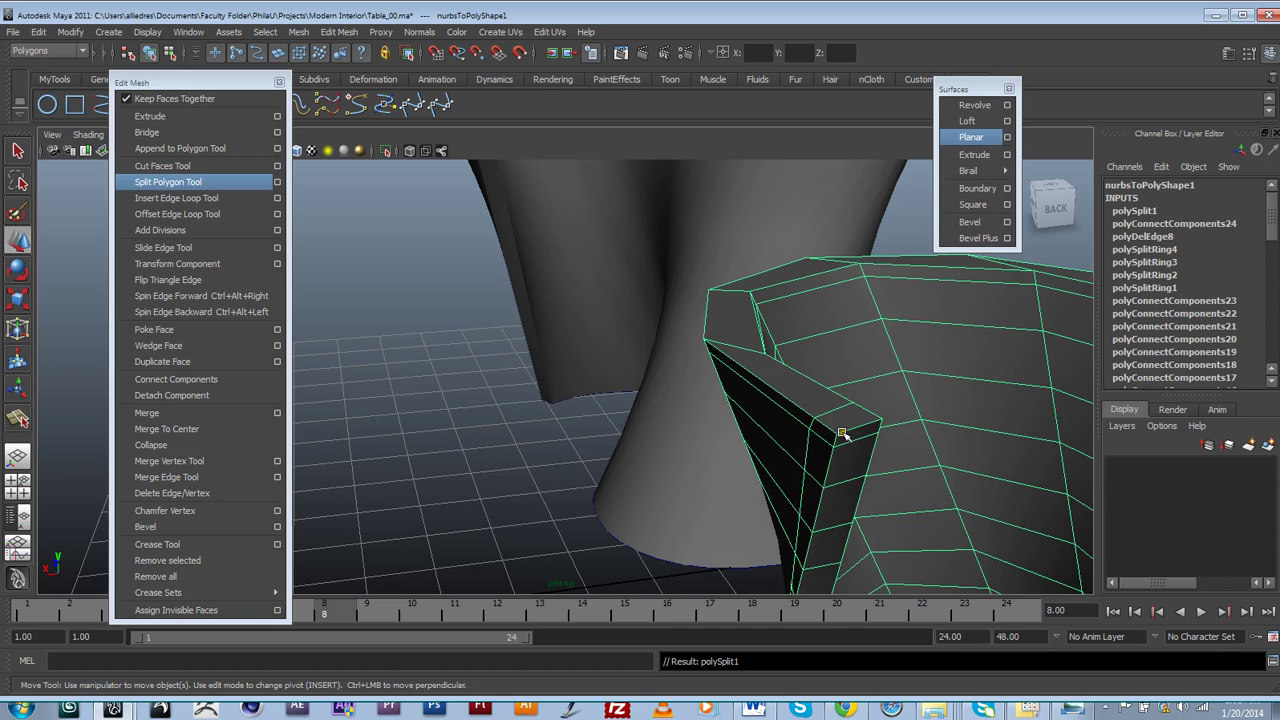
Turn on smooth preview for the polygon base and check its corrected wing tip.
click(900, 390)
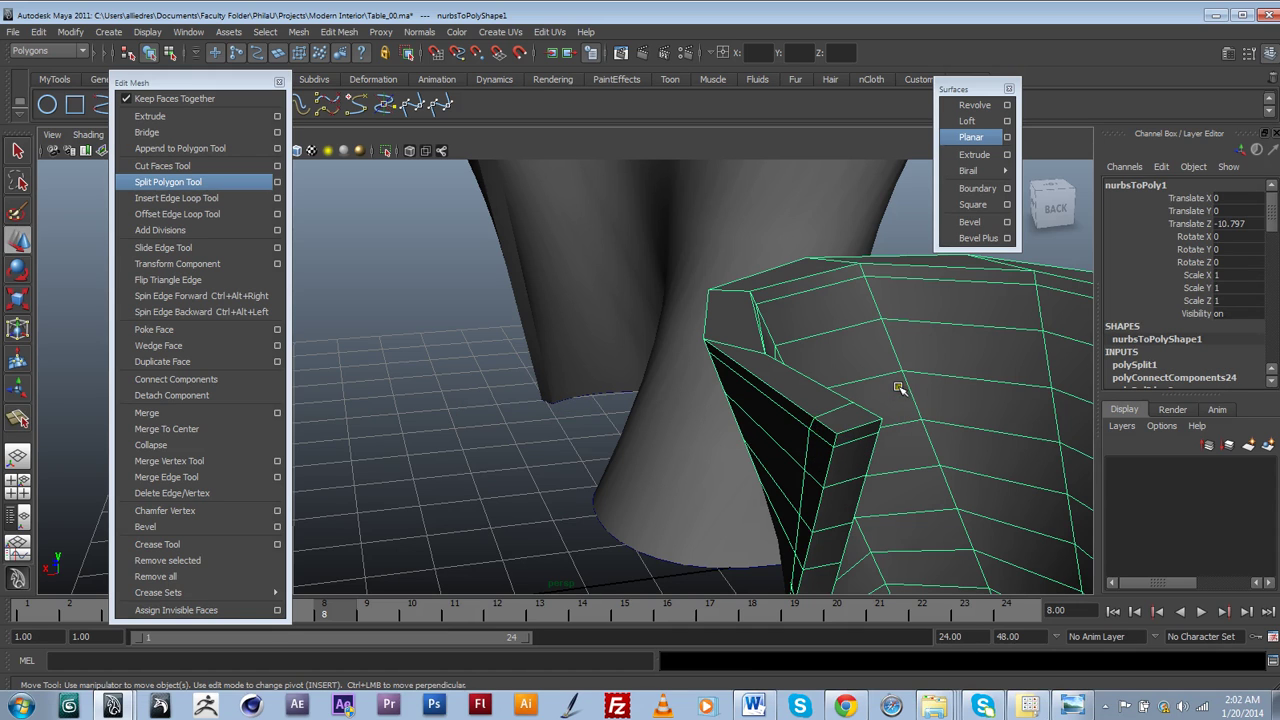
key(3)
click(513, 490)
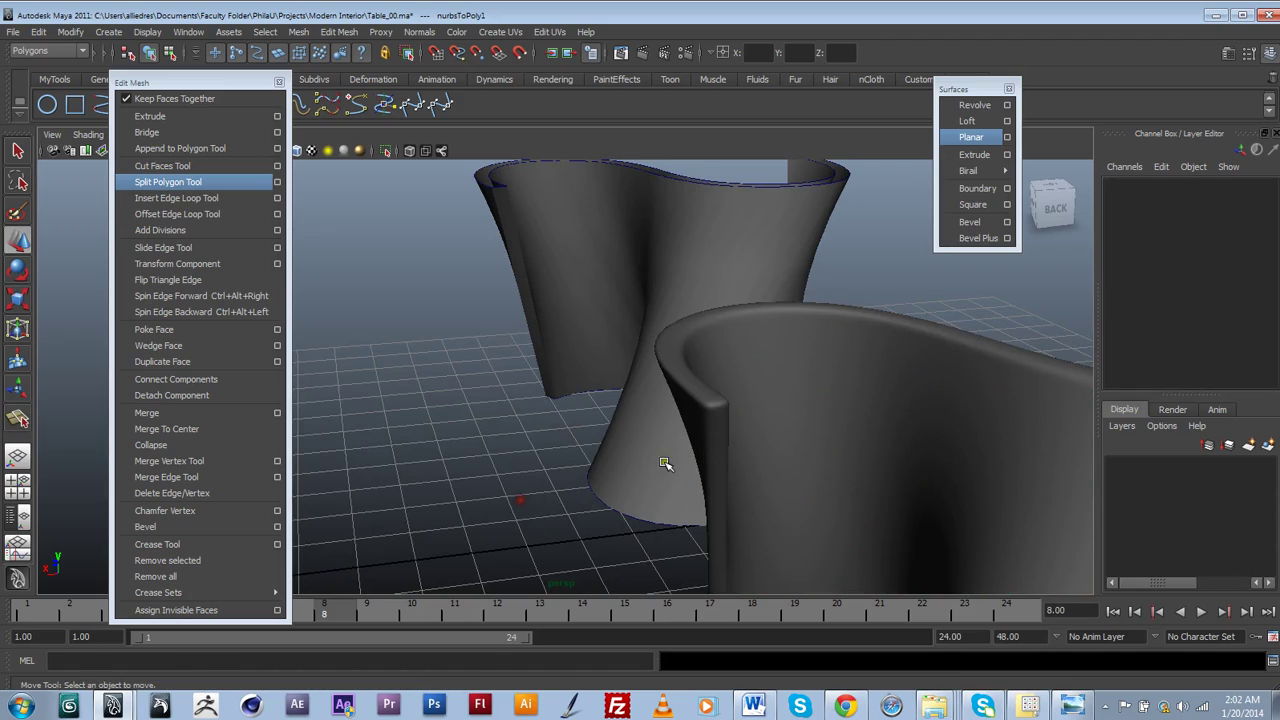
alt+drag(817, 468, 654, 402)
Delete the original lofted base and move the polygon base to Translate Z -4.502.
drag(620, 264, 369, 497)
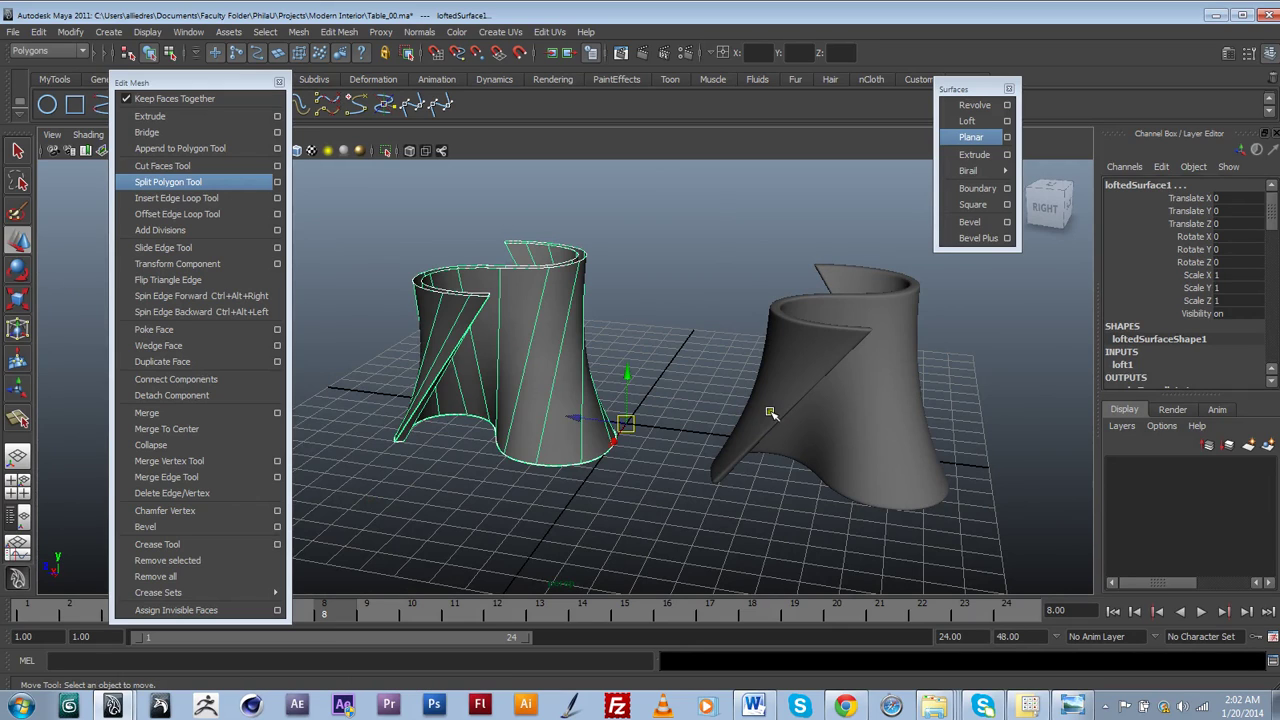
key(Delete)
click(823, 372)
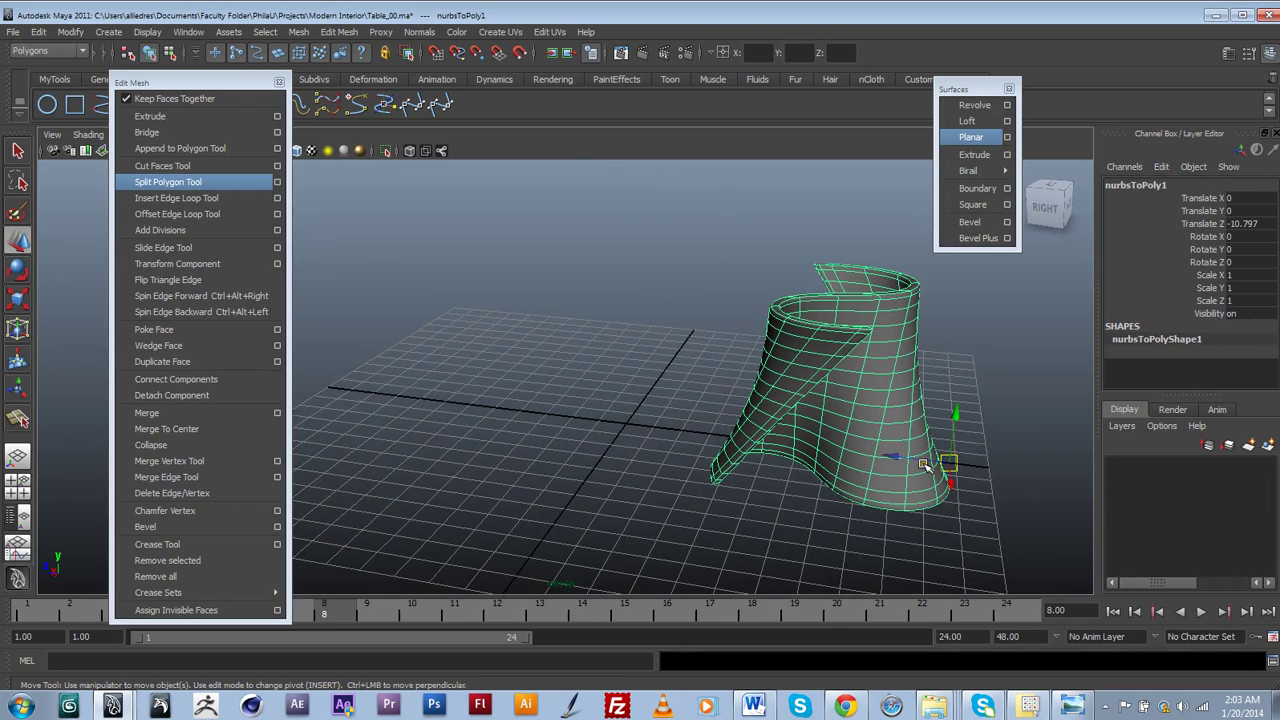
drag(925, 465, 588, 442)
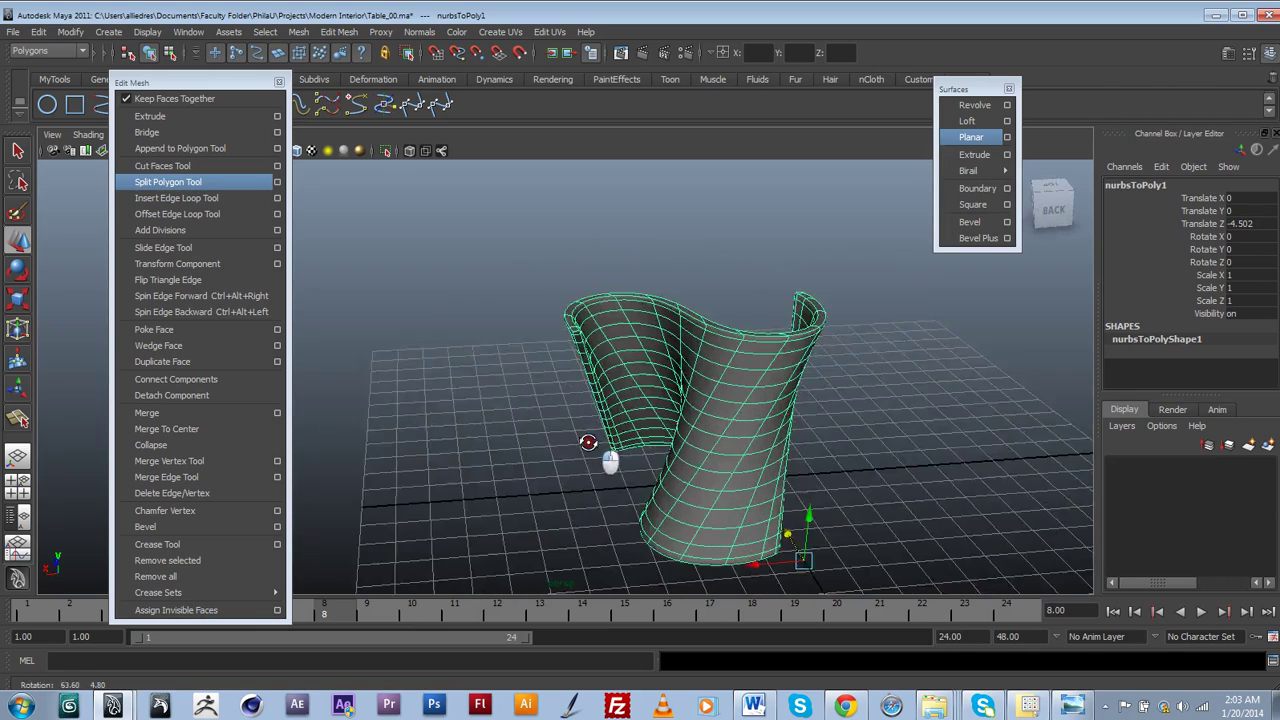
alt+middle_drag(588, 442, 503, 408)
Center the polygon base's pivot and deselect the base.
click(62, 35)
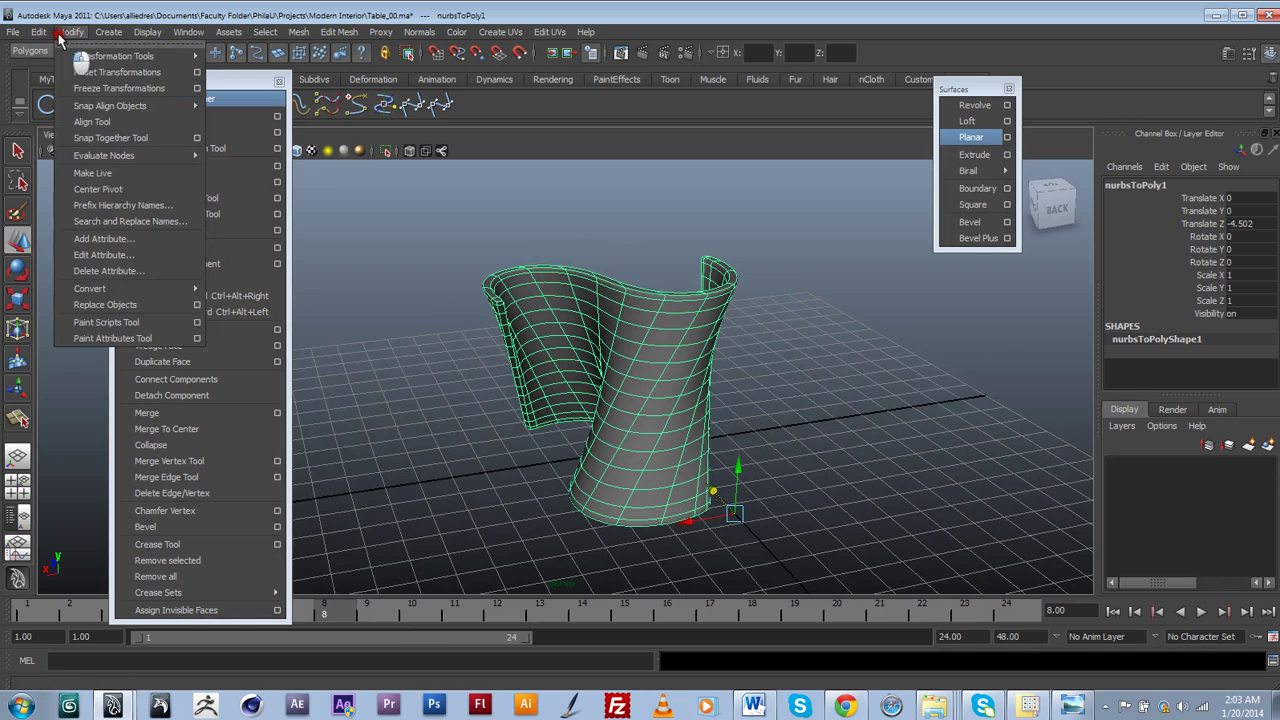
click(101, 190)
click(676, 257)
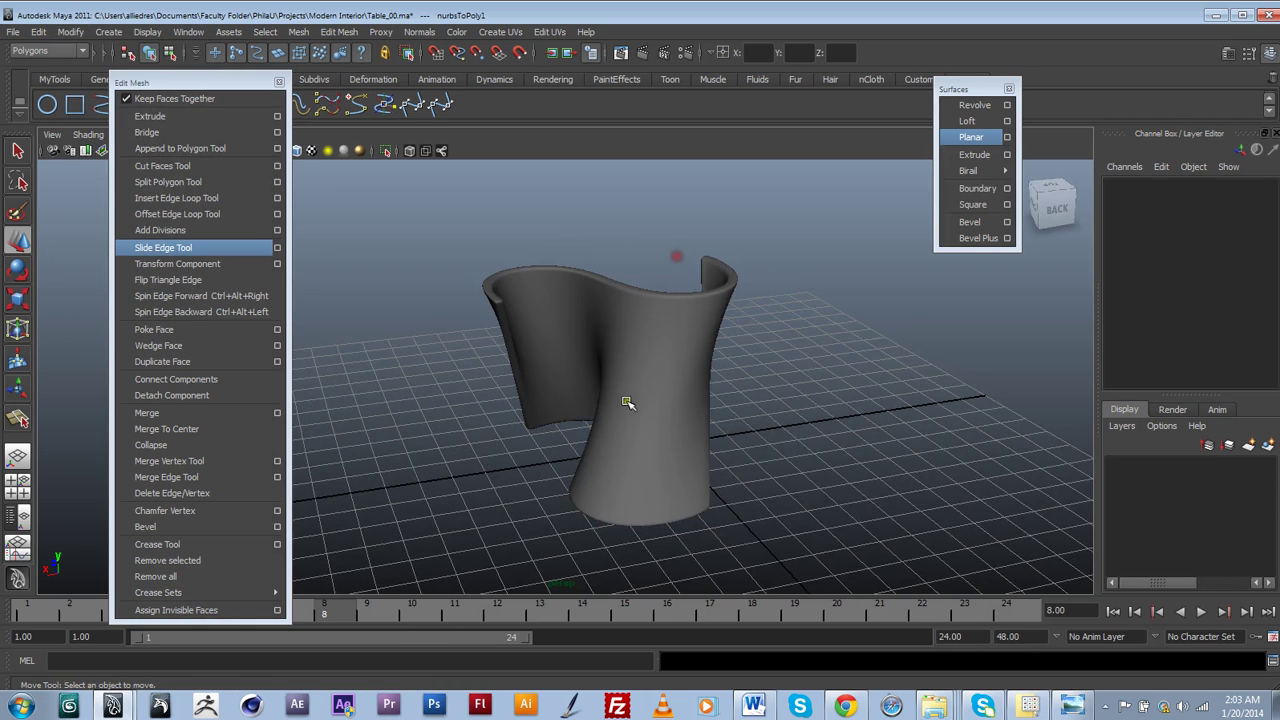
Create a wide, thin polygon cylinder for the tabletop on the grid, centered at about X -0.73, Z -4.94.
alt+drag(685, 355, 663, 486)
alt+drag(819, 445, 774, 451)
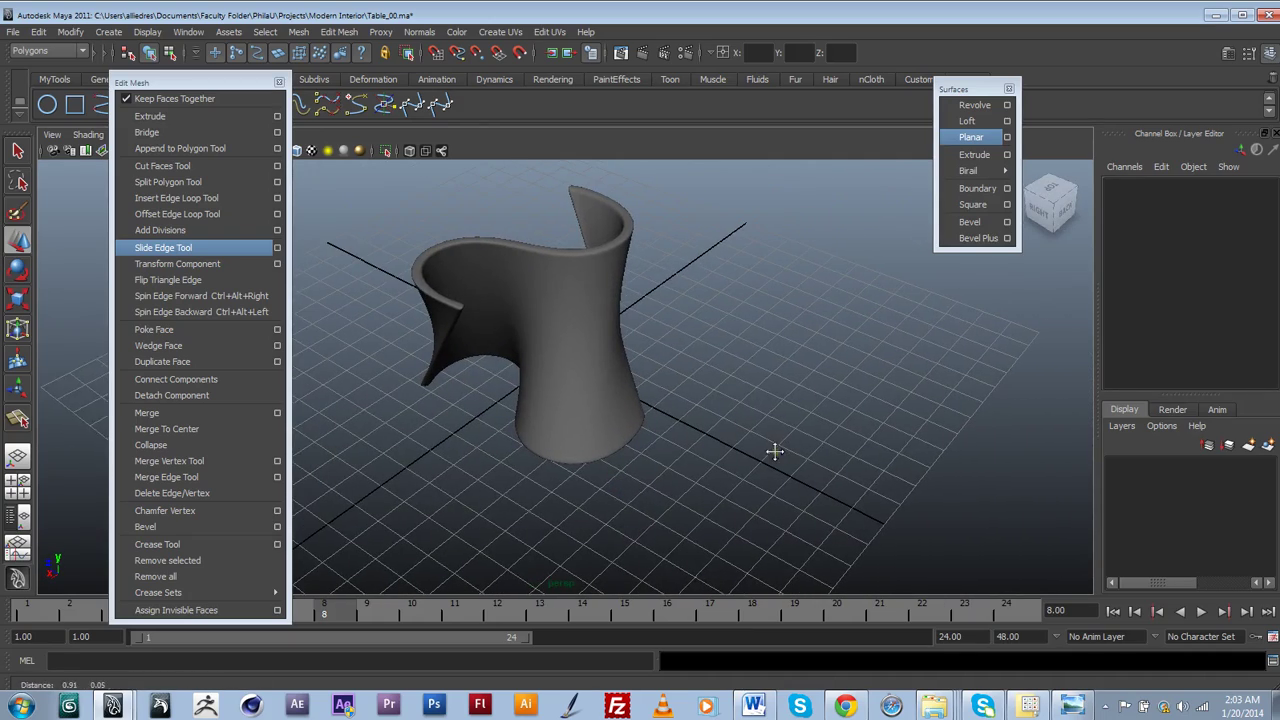
drag(220, 84, 222, 146)
click(734, 408)
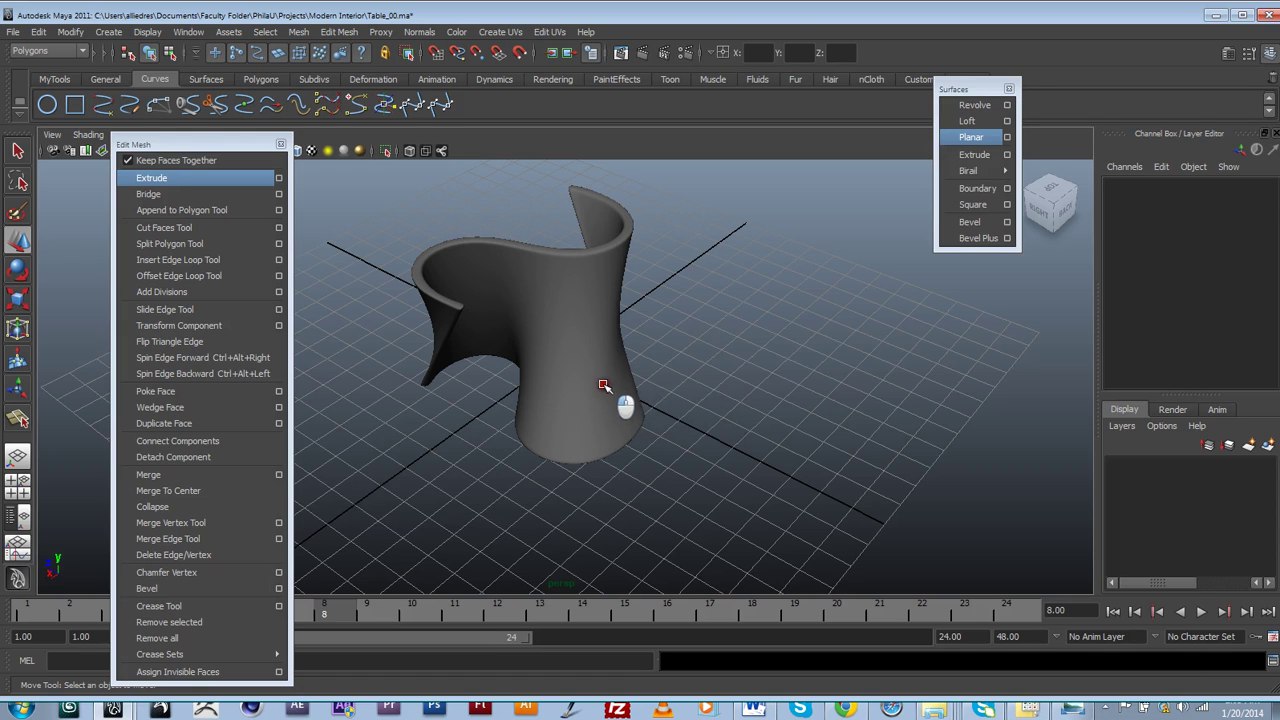
shift+right_drag(651, 364, 690, 406)
drag(690, 407, 803, 416)
key(w)
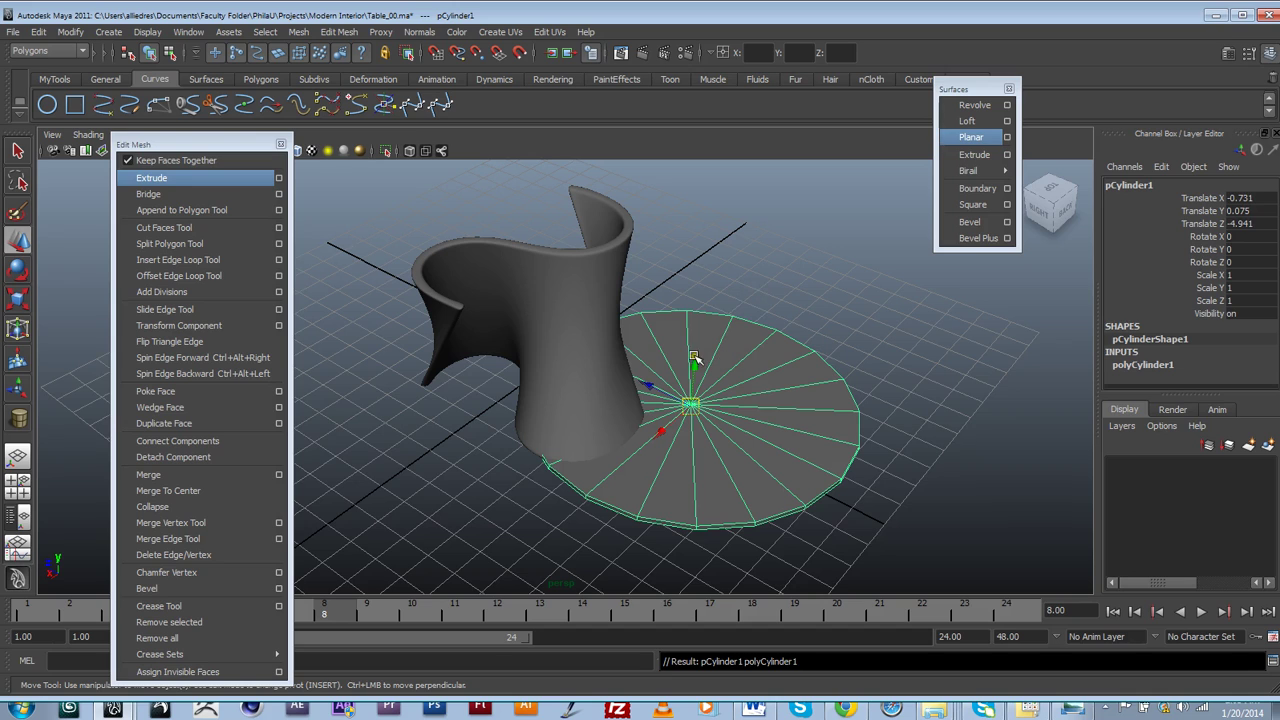
Center the tabletop cylinder on the twisted base along both horizontal axes with the Align Tool, keeping the base in place, and deselect.
click(587, 310)
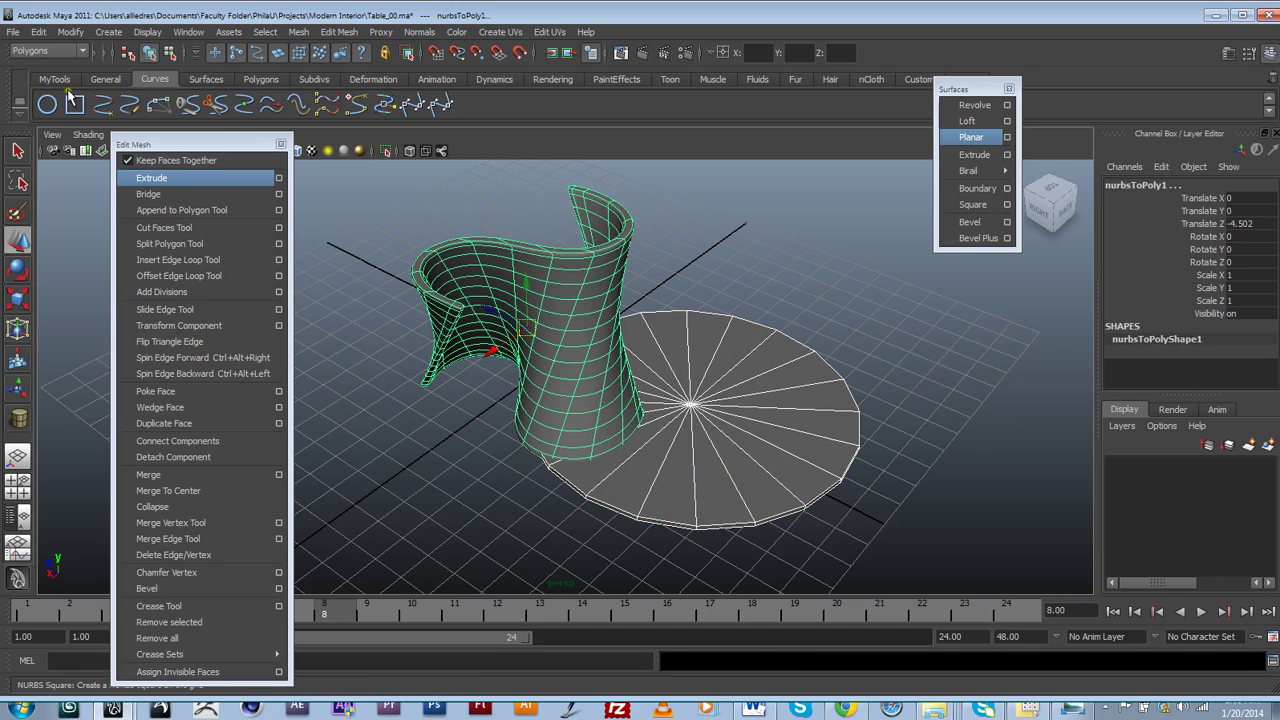
click(280, 144)
click(71, 32)
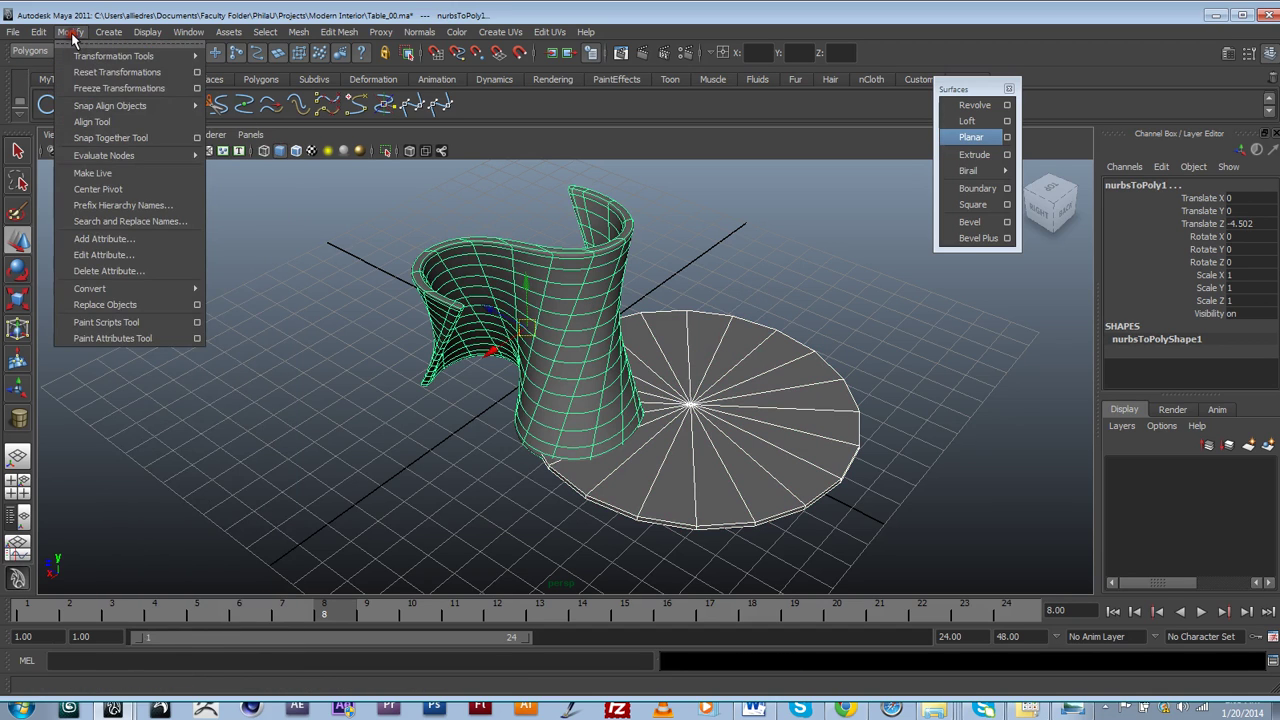
click(98, 122)
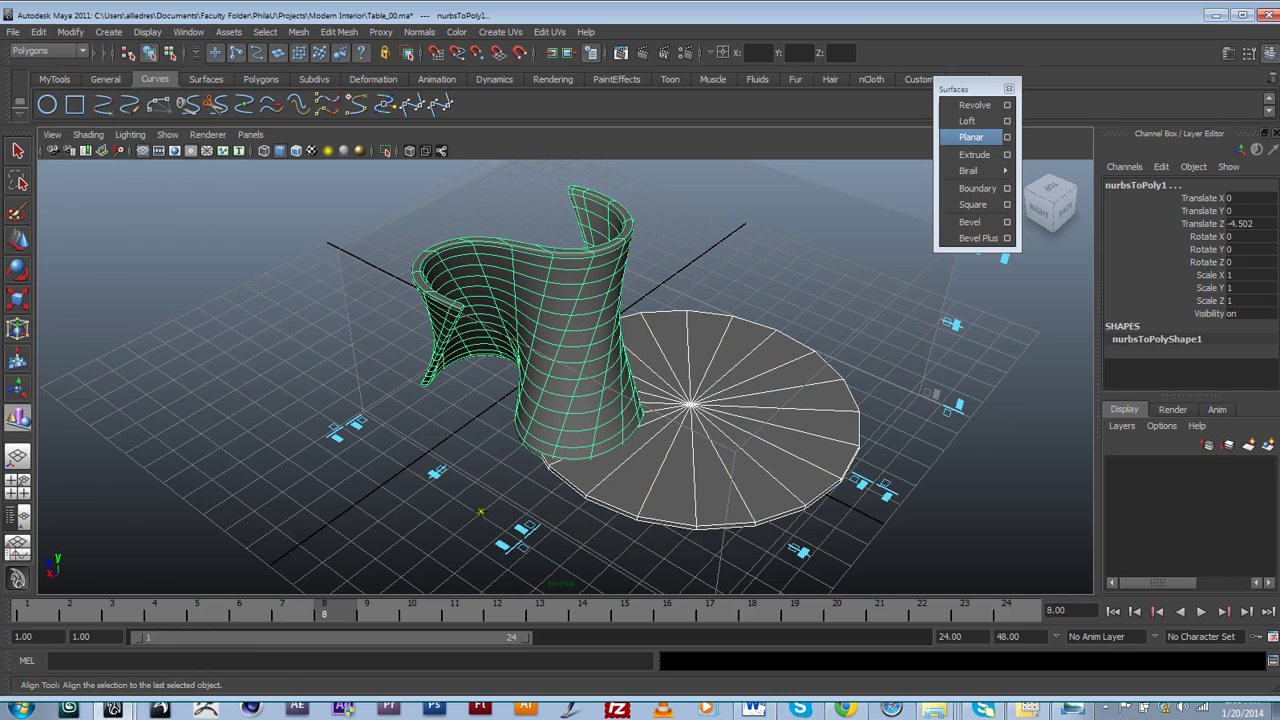
click(436, 472)
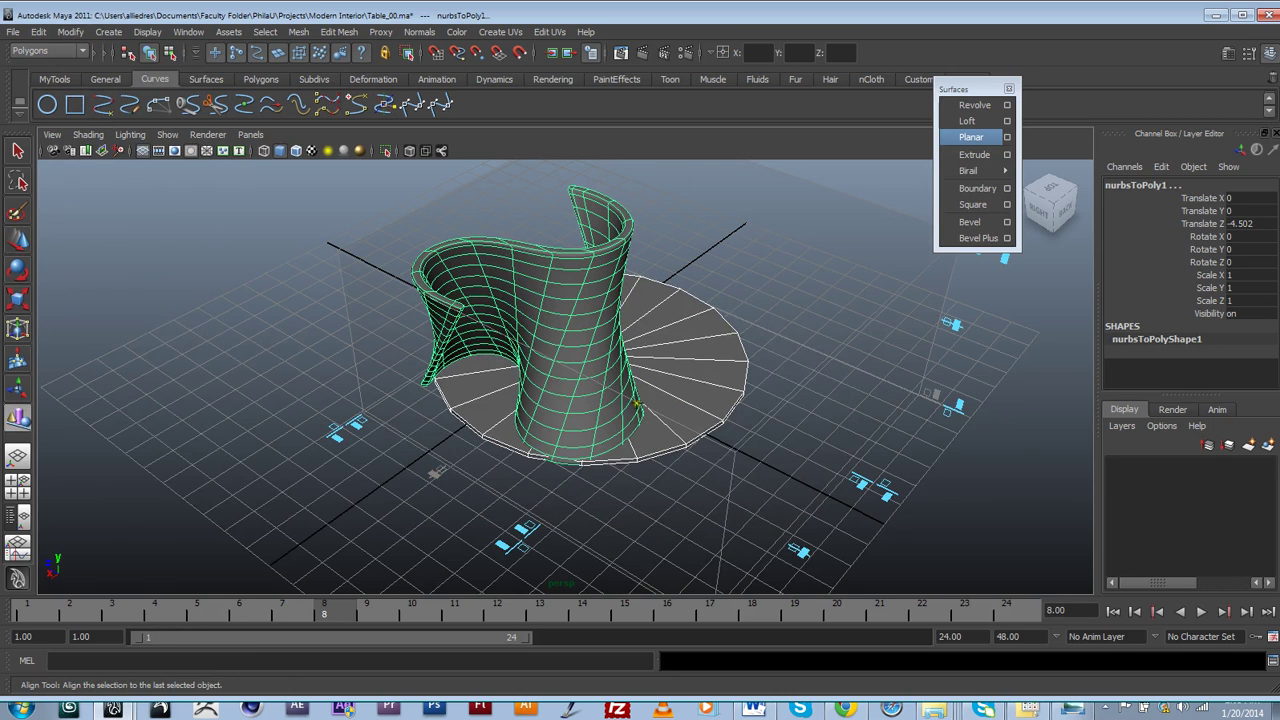
alt+drag(636, 406, 613, 323)
alt+drag(454, 354, 481, 419)
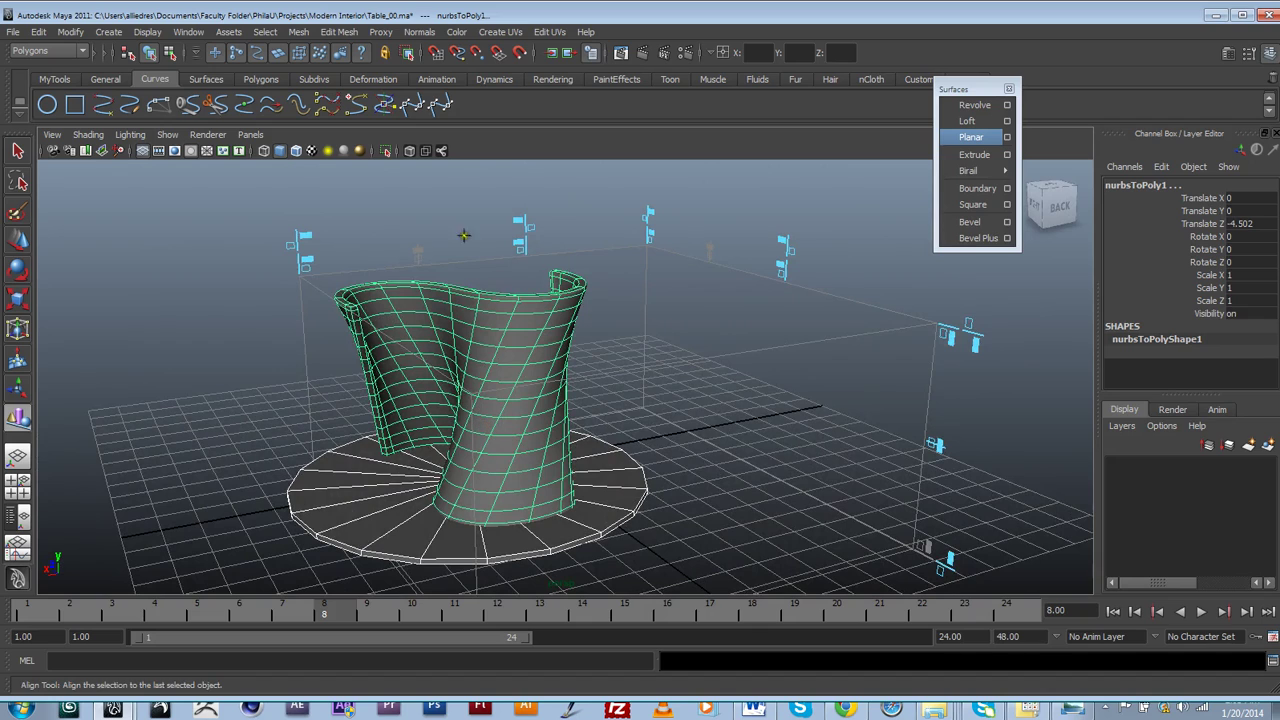
click(307, 263)
alt+drag(365, 335, 384, 365)
click(17, 240)
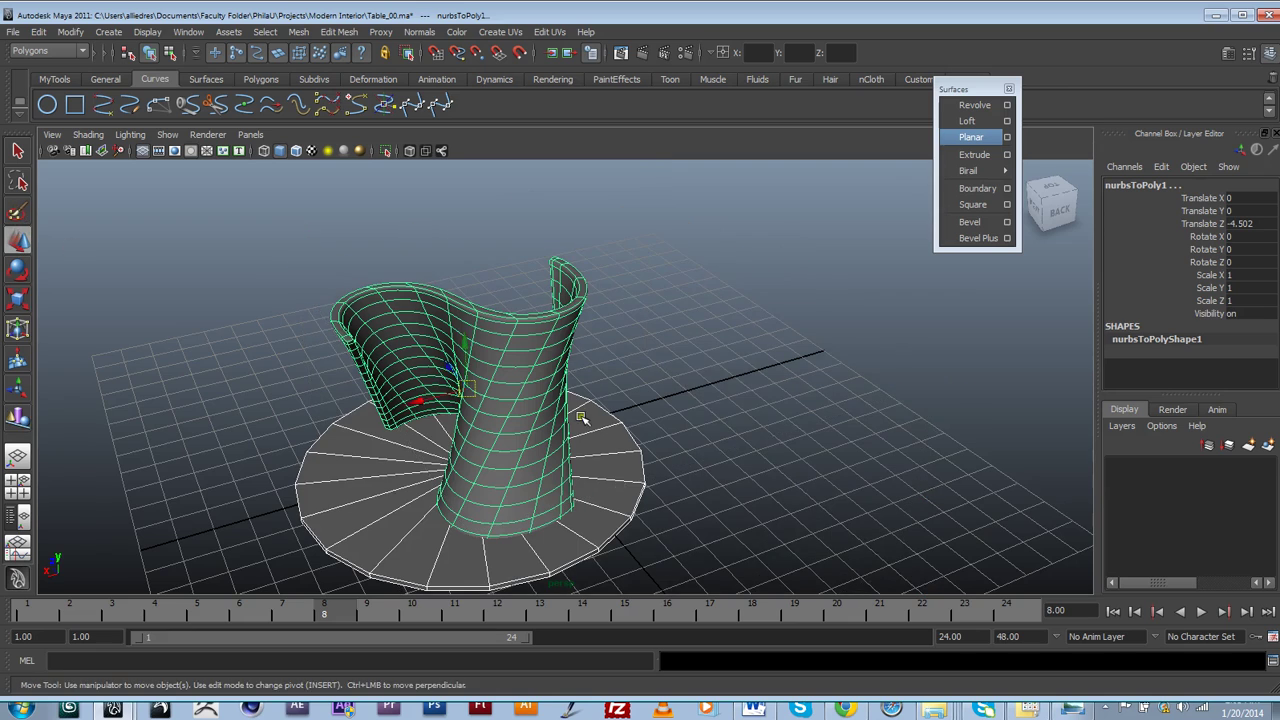
alt+drag(600, 500, 622, 440)
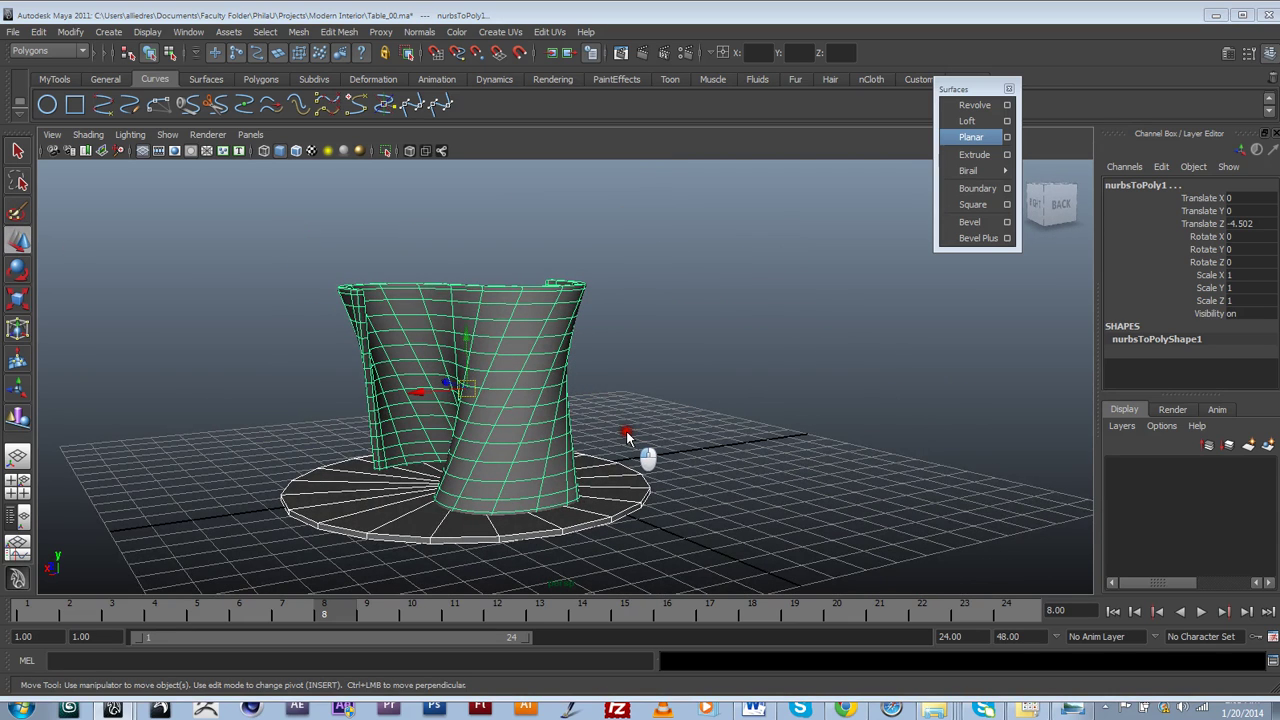
click(626, 431)
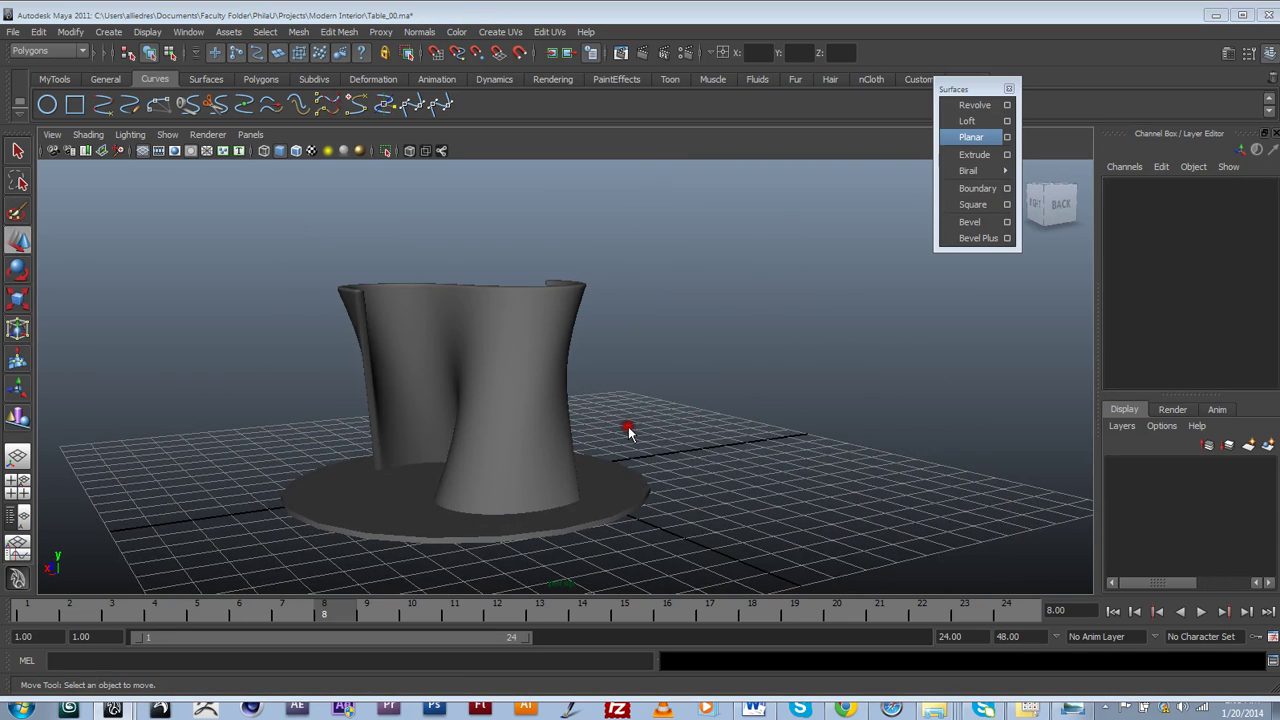
Raise the tabletop cylinder in the side view to Translate Y 6.042 so it sits on top of the base.
key(space)
key(space)
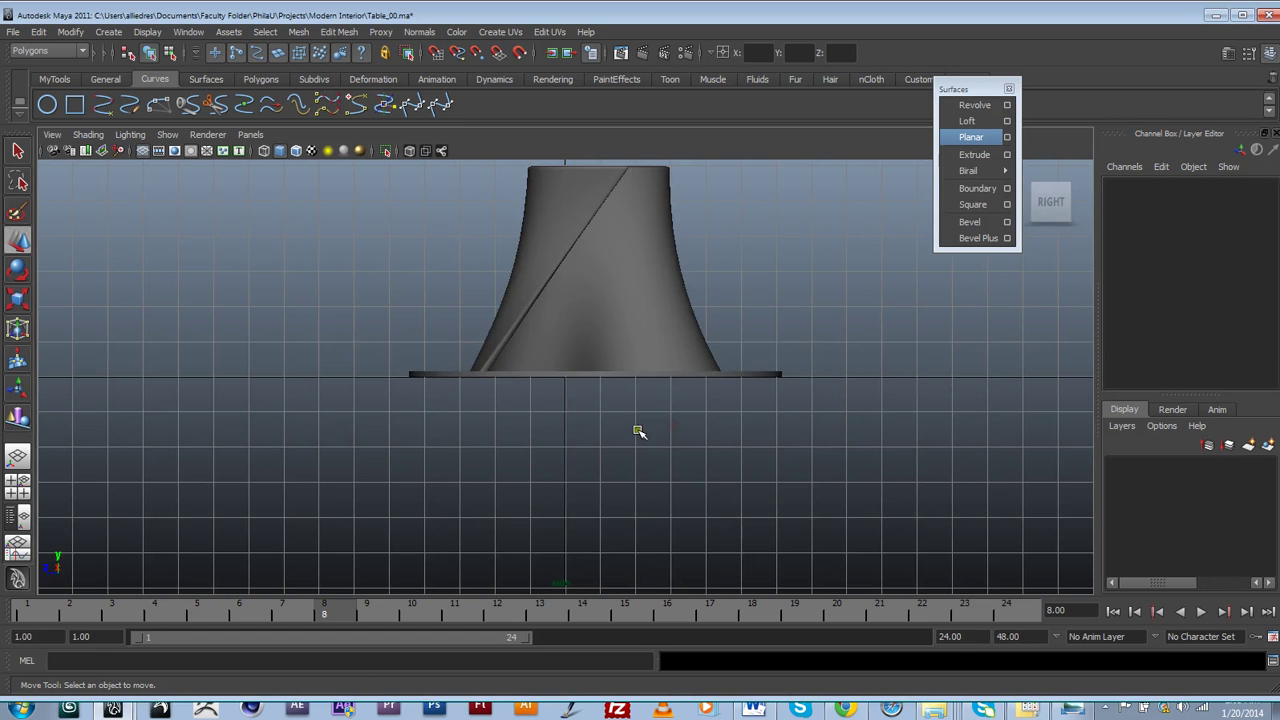
click(736, 377)
drag(594, 344, 605, 170)
alt+middle_drag(617, 214, 606, 414)
scroll(606, 414, up, 3)
scroll(606, 412, up, 4)
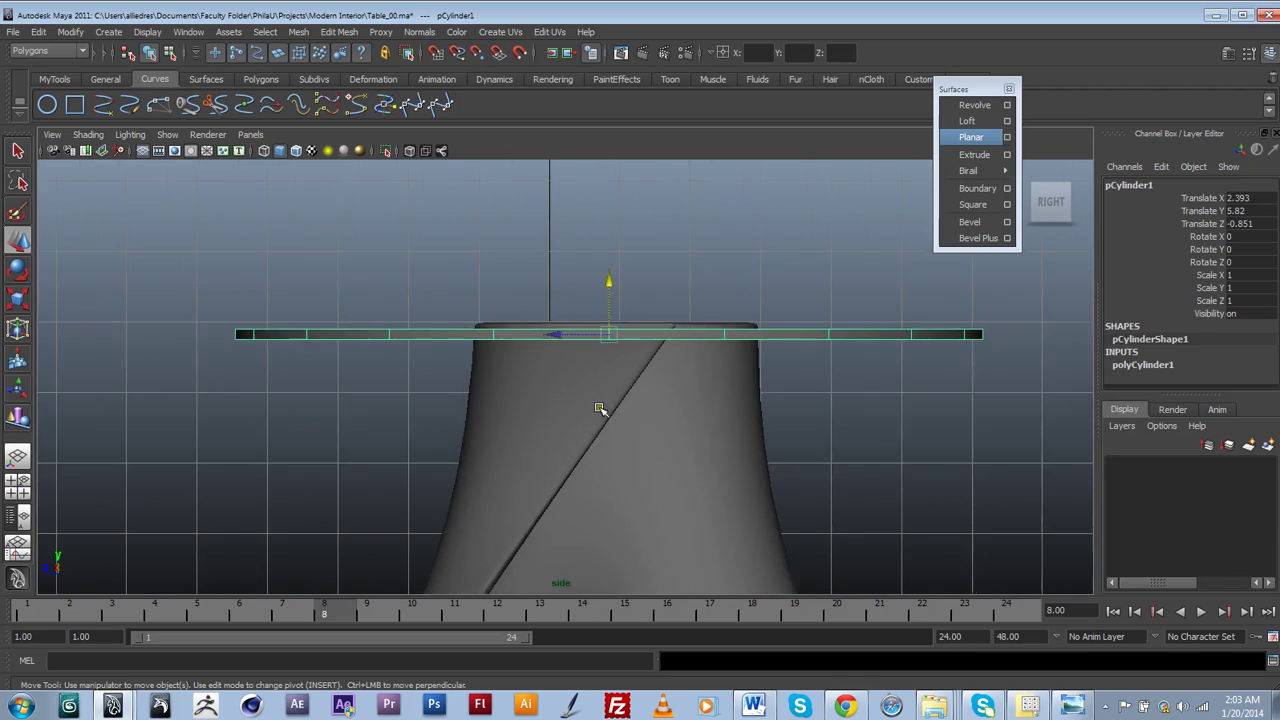
drag(623, 285, 622, 266)
key(space)
key(space)
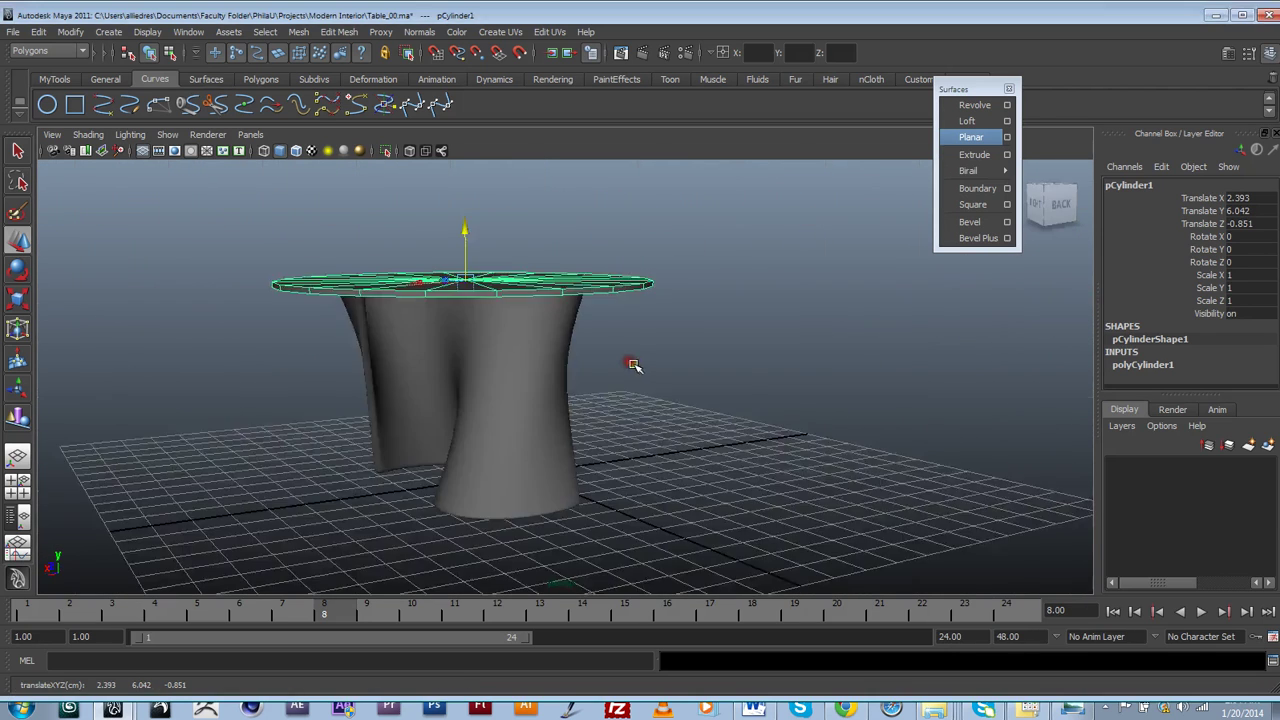
Set the tabletop cylinder's Subdivisions Caps to 0.
alt+drag(632, 363, 608, 414)
alt+middle_drag(608, 414, 646, 457)
scroll(646, 457, up, 3)
alt+drag(685, 458, 1034, 377)
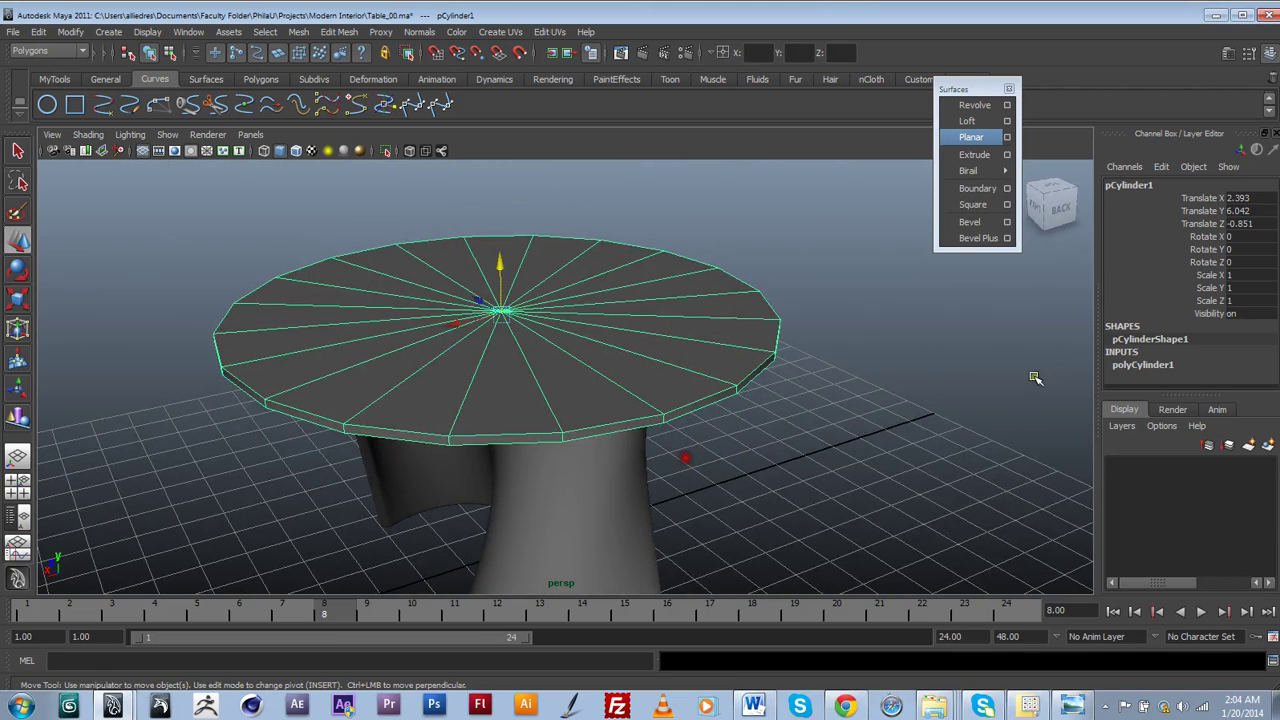
click(1158, 367)
click(1184, 344)
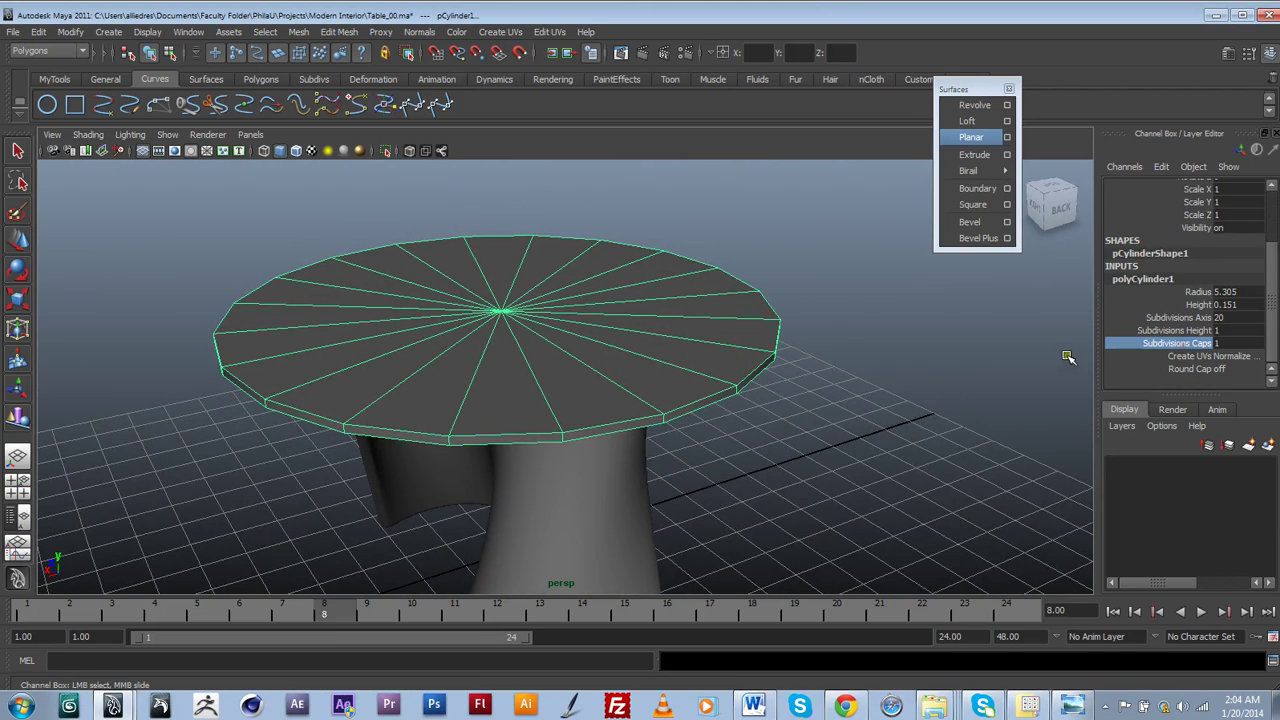
middle_drag(1068, 357, 1040, 352)
mouse_move(640, 358)
alt+mouse_down()
mouse_move(517, 360)
mouse_move(656, 348)
alt+mouse_up()
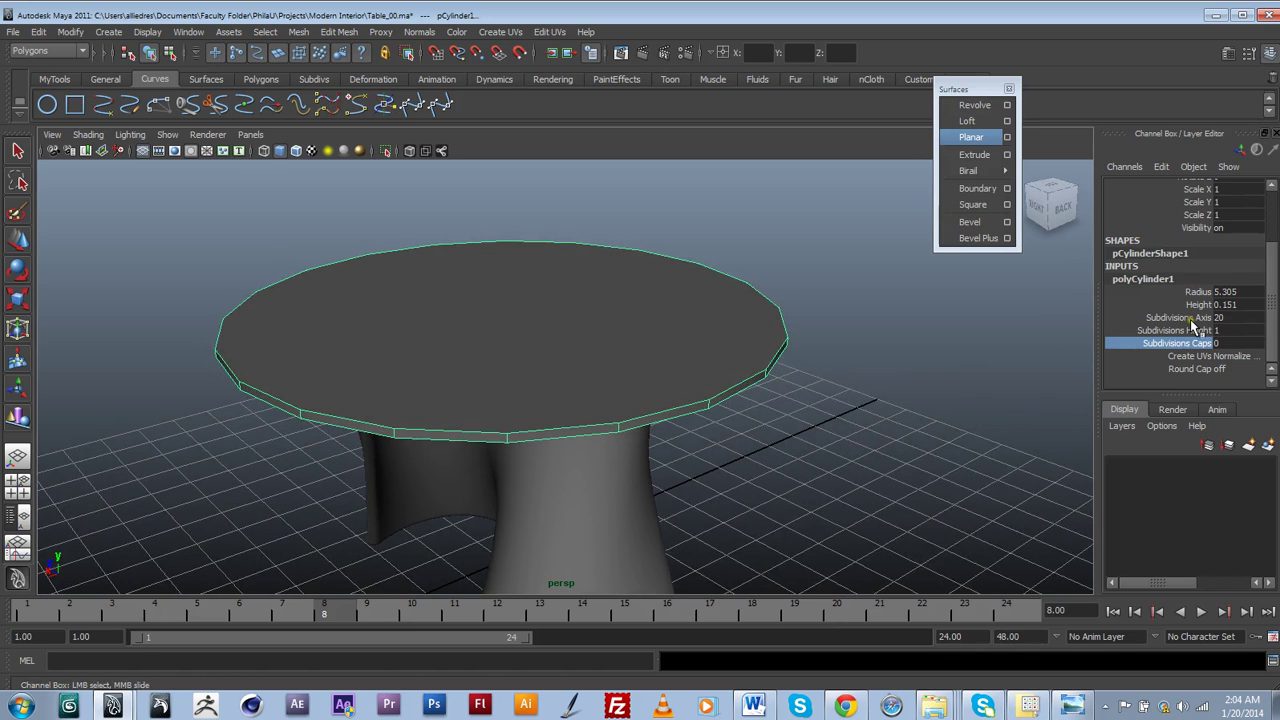
Set the tabletop cylinder's Subdivisions Axis to 50 for a rounder rim.
click(1175, 330)
click(1160, 317)
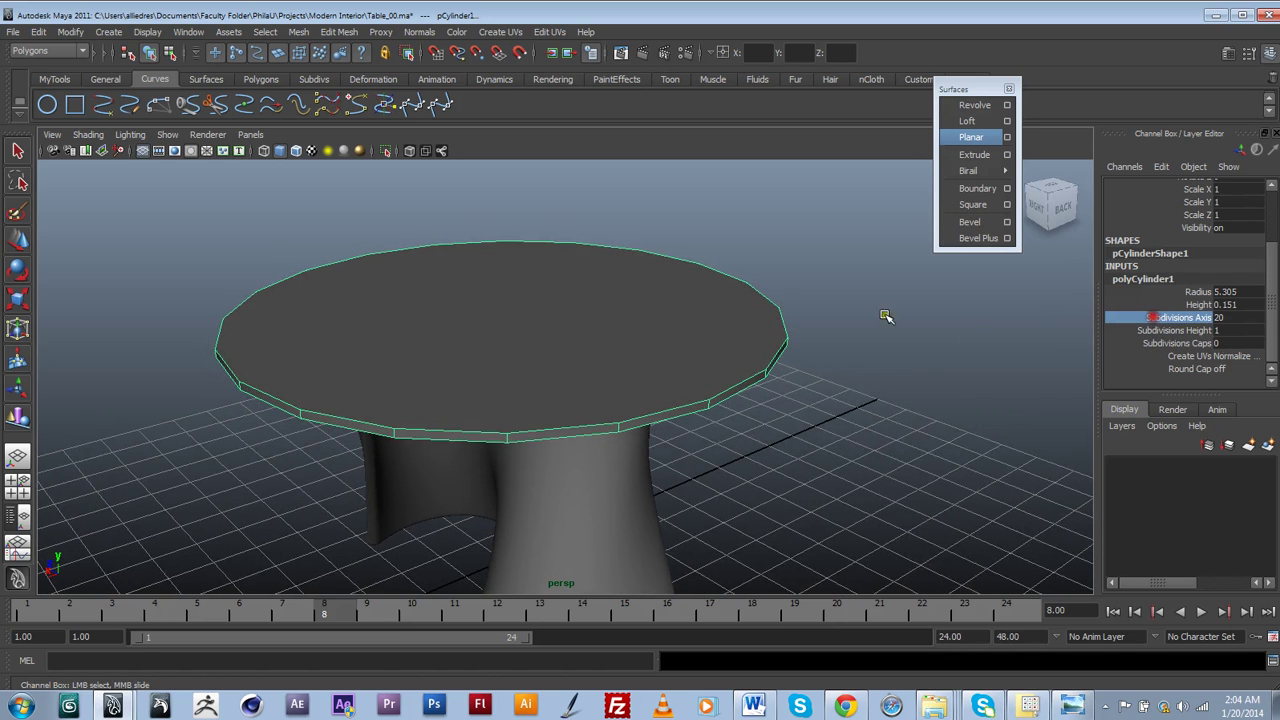
middle_drag(860, 313, 1005, 302)
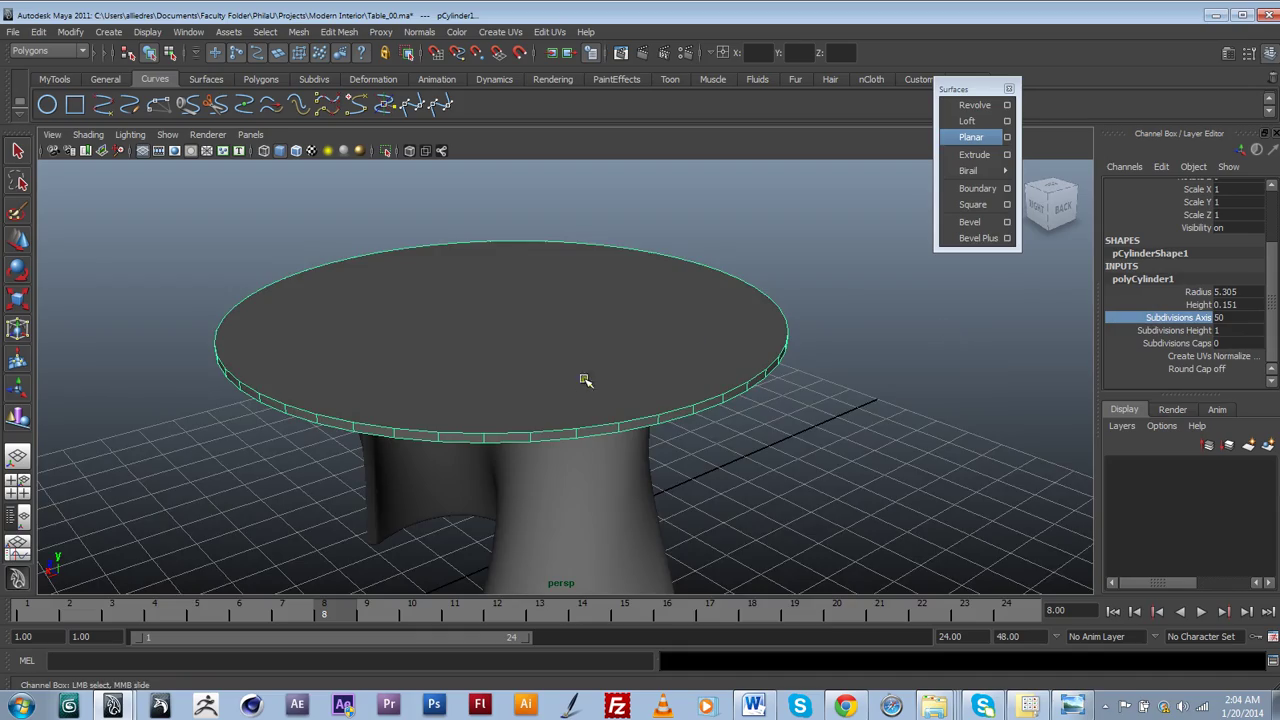
Select the tabletop's upper and lower cap faces and convert the selection to edges.
alt+drag(585, 380, 535, 446)
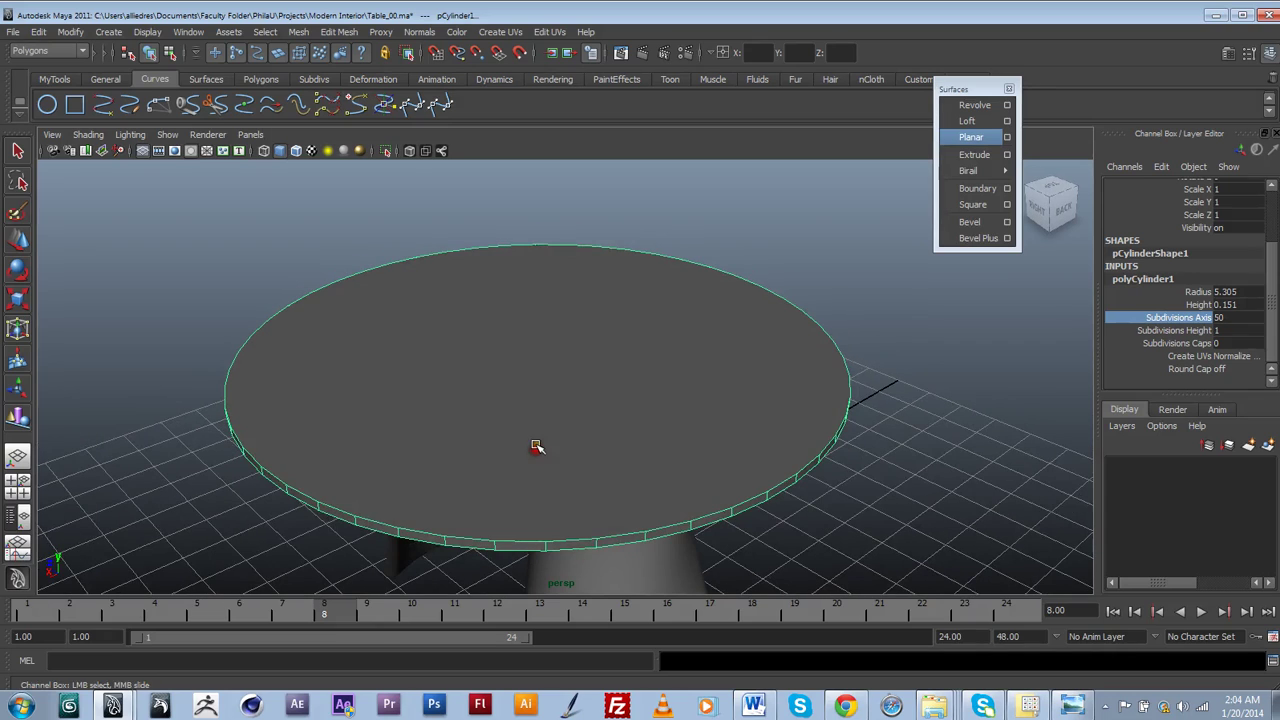
right_drag(537, 438, 541, 447)
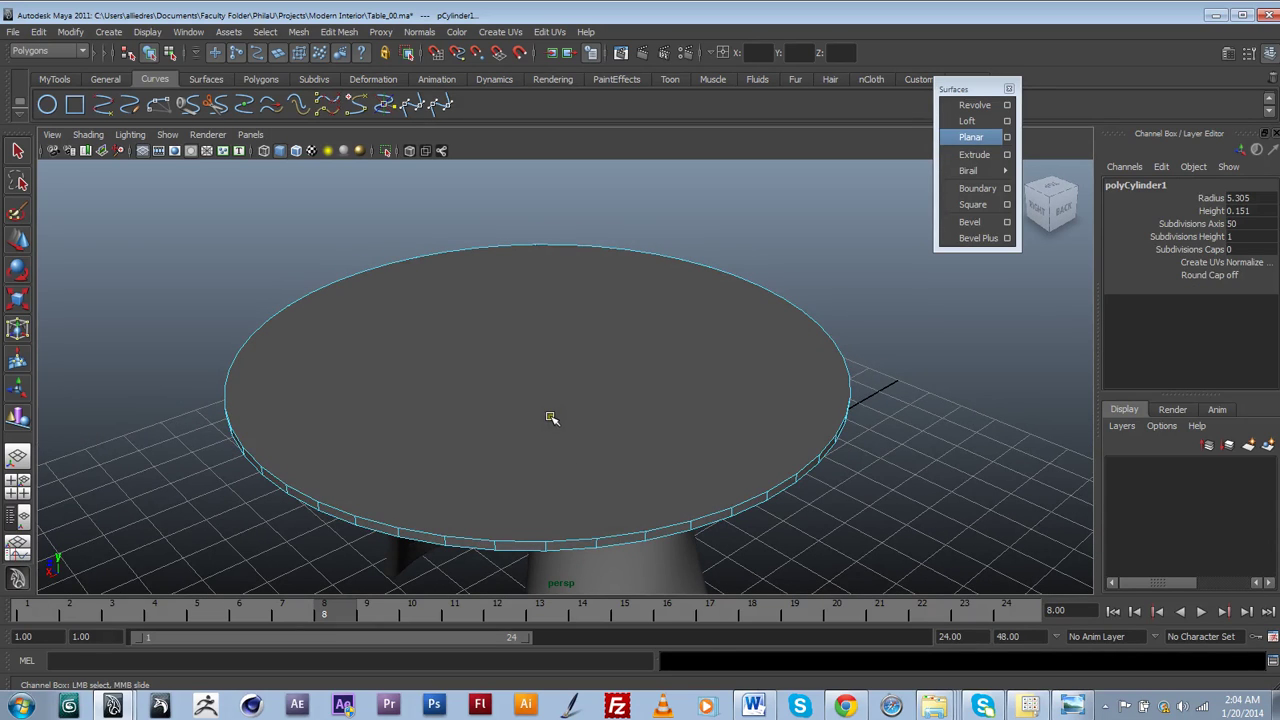
click(562, 432)
alt+drag(623, 474, 604, 381)
click(720, 294)
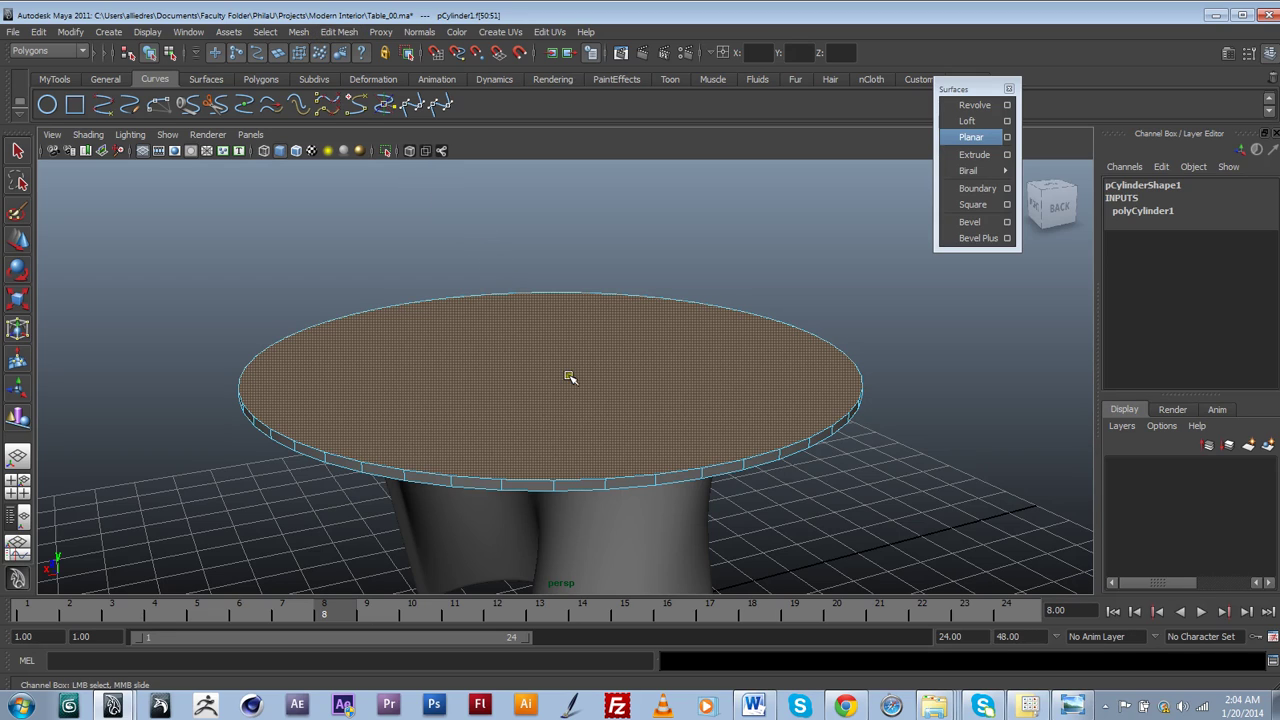
click(265, 31)
mouse_move(380, 219)
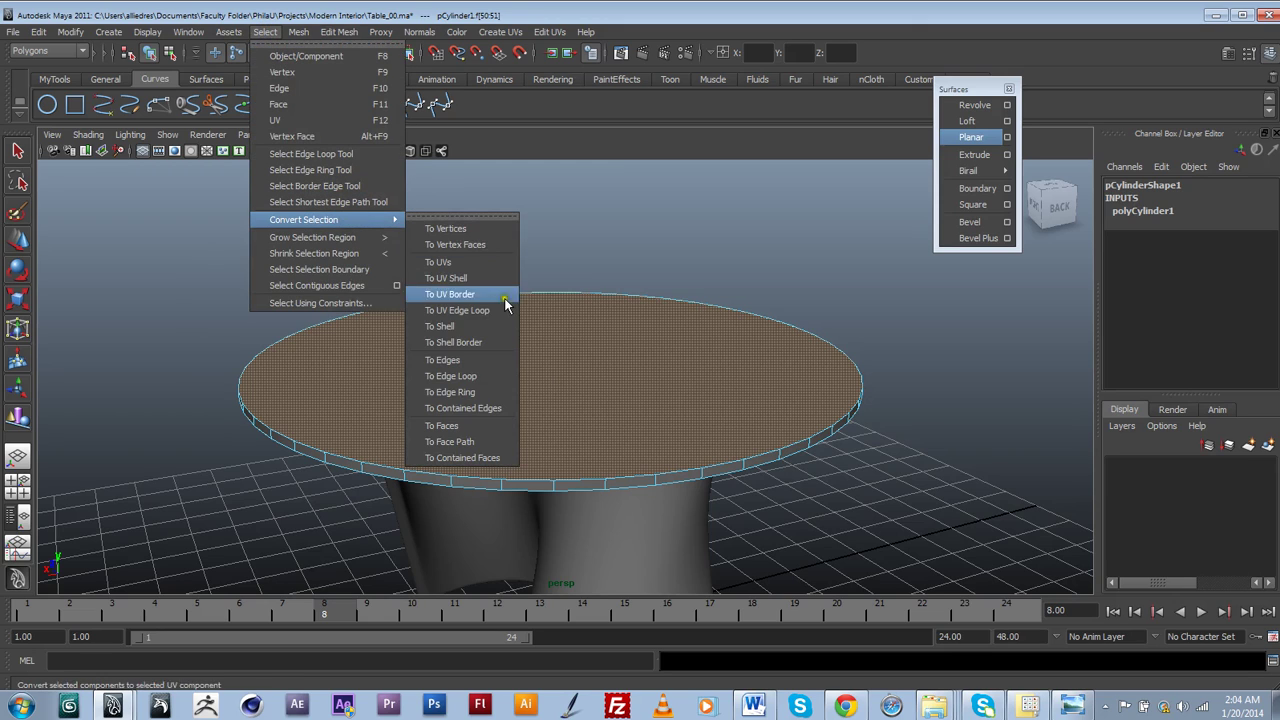
click(488, 358)
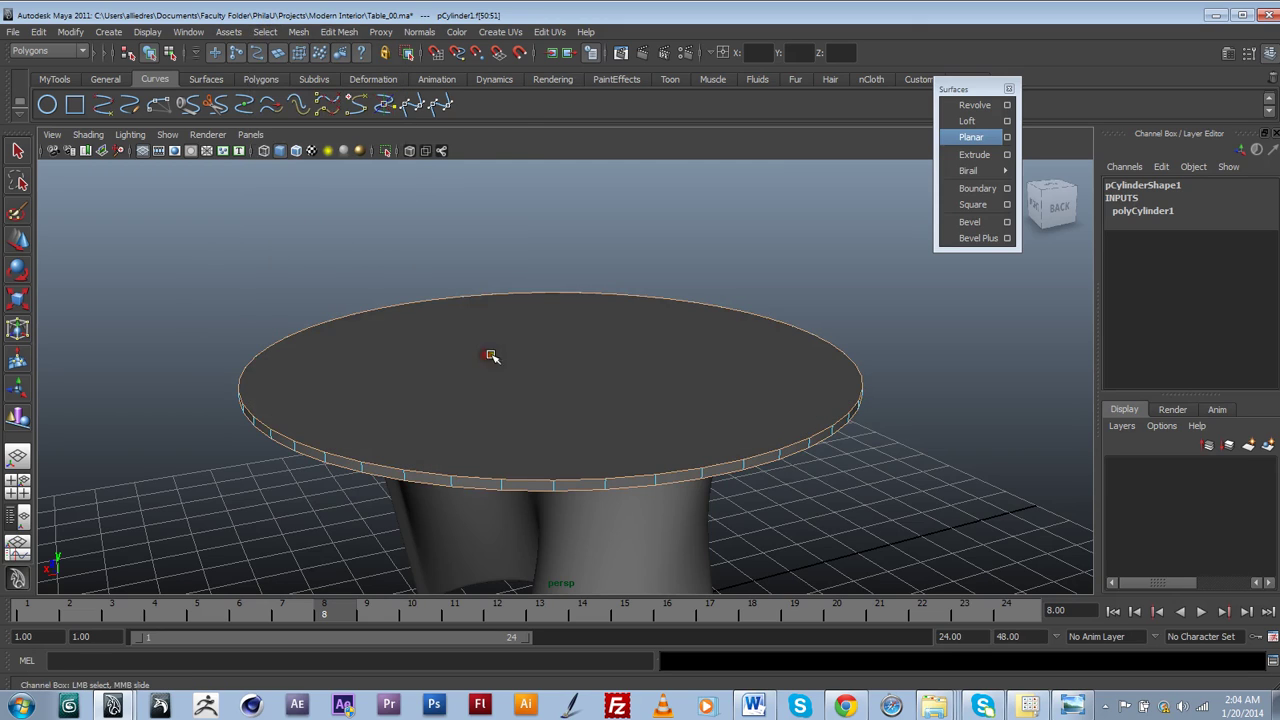
Bevel the tabletop's rim edges with 2 segments and deselect the tabletop.
click(681, 386)
shift+right_drag(681, 386, 677, 342)
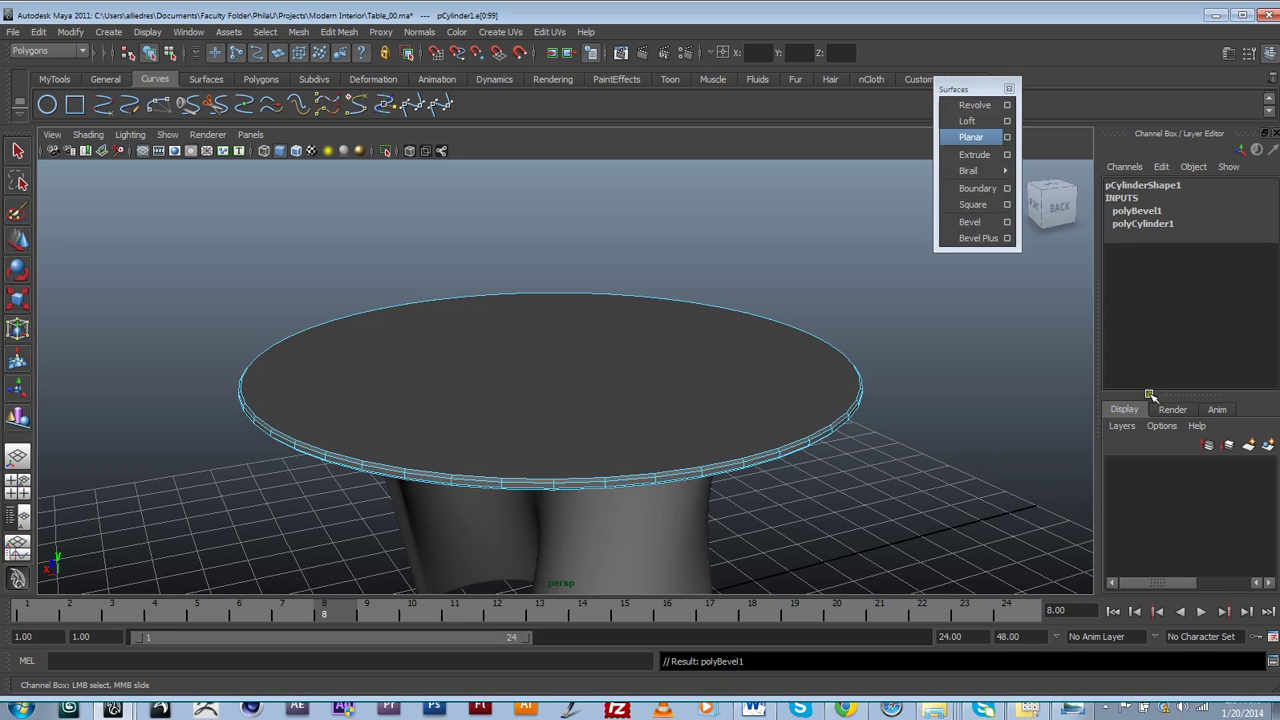
scroll(800, 480, up, 3)
scroll(860, 516, down, 1)
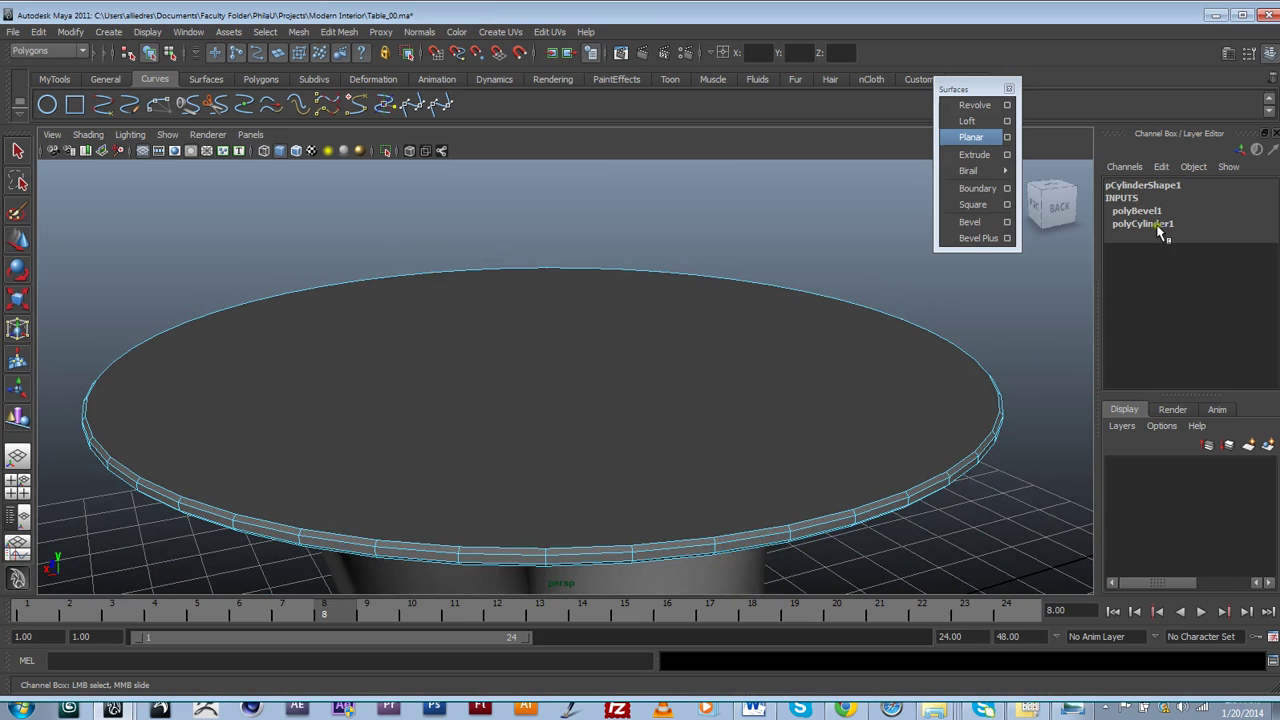
click(1137, 211)
click(1210, 254)
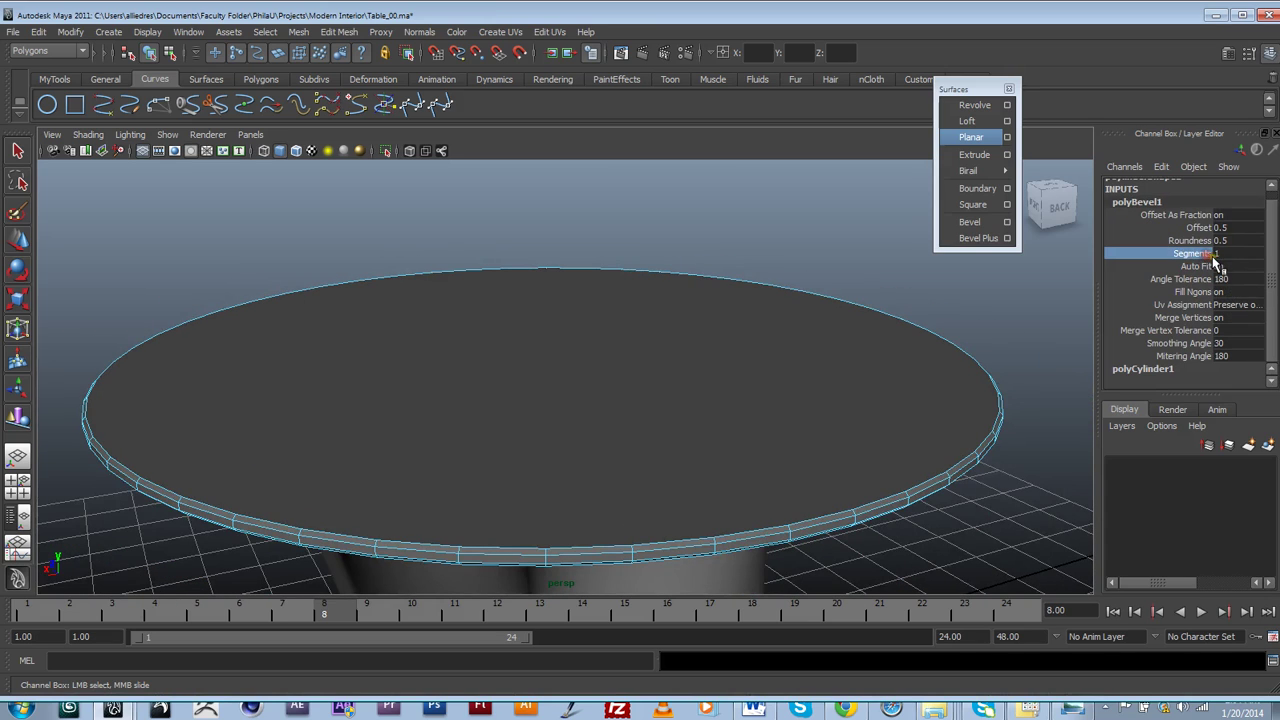
click(1216, 254)
key(Return)
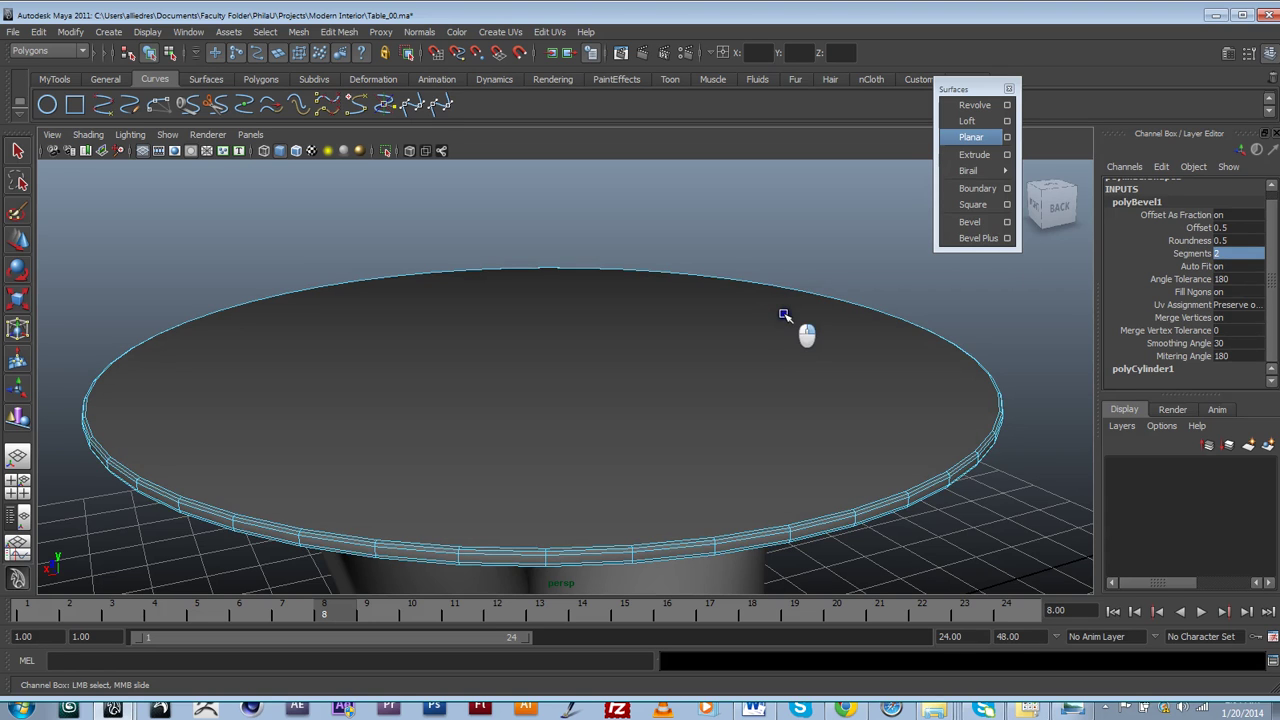
click(823, 286)
Compare the modeled table's base and top with the s-table-black-01 reference photo in Windows Photo Viewer, and return to Maya.
scroll(820, 326, down, 5)
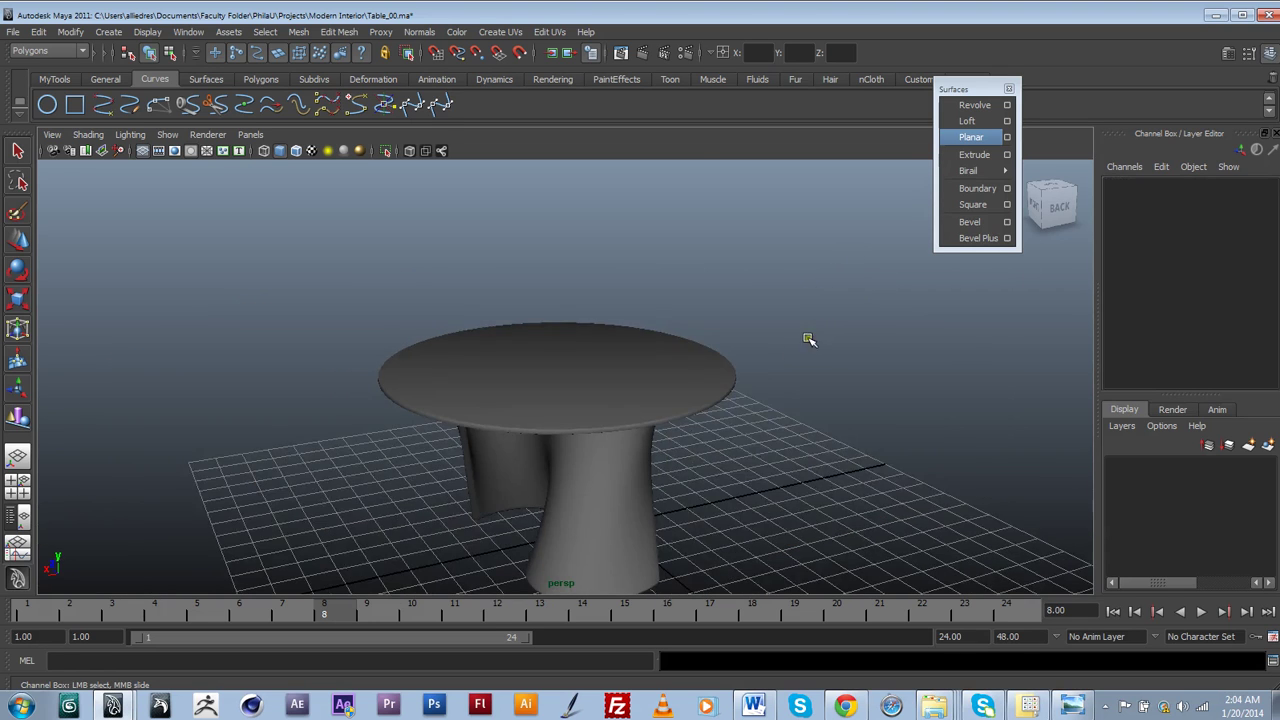
alt+drag(809, 340, 824, 354)
alt+drag(718, 304, 670, 384)
click(1073, 707)
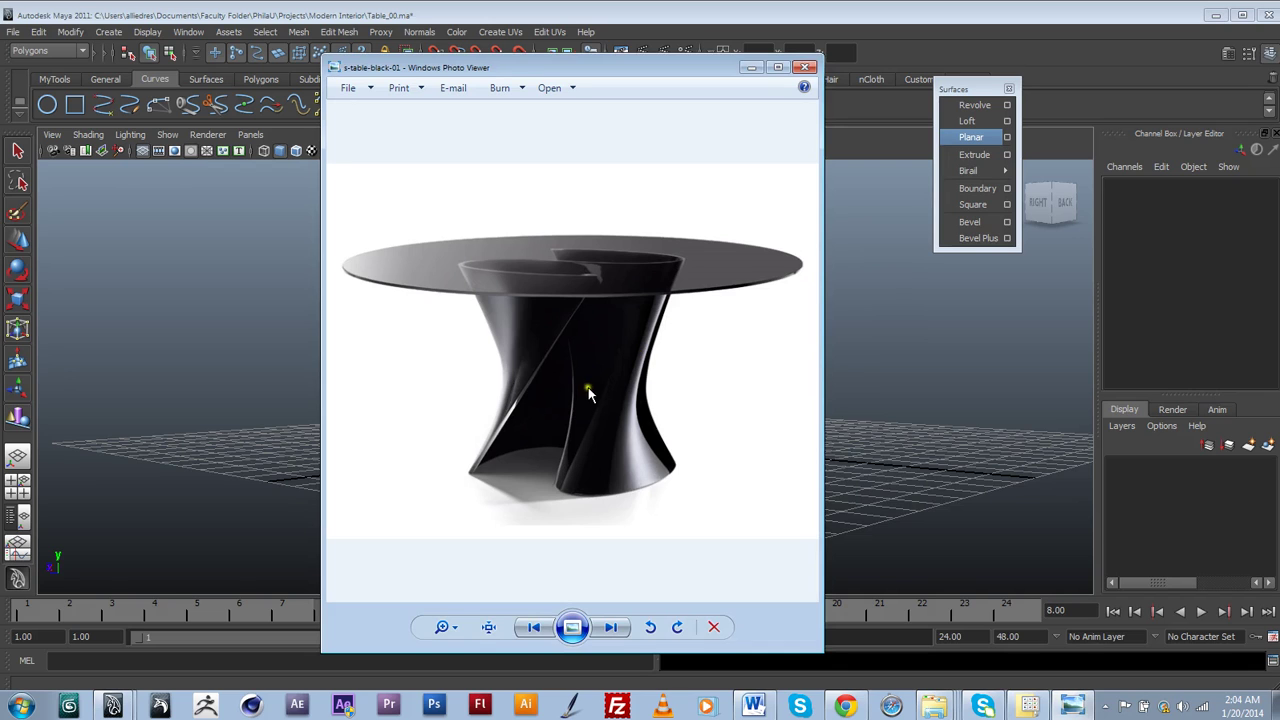
click(749, 68)
mouse_move(738, 375)
alt+mouse_down()
mouse_move(691, 417)
mouse_move(720, 383)
alt+mouse_up()
Close the floating Surfaces menu, select the table base and switch to the Animation menu set.
click(1008, 88)
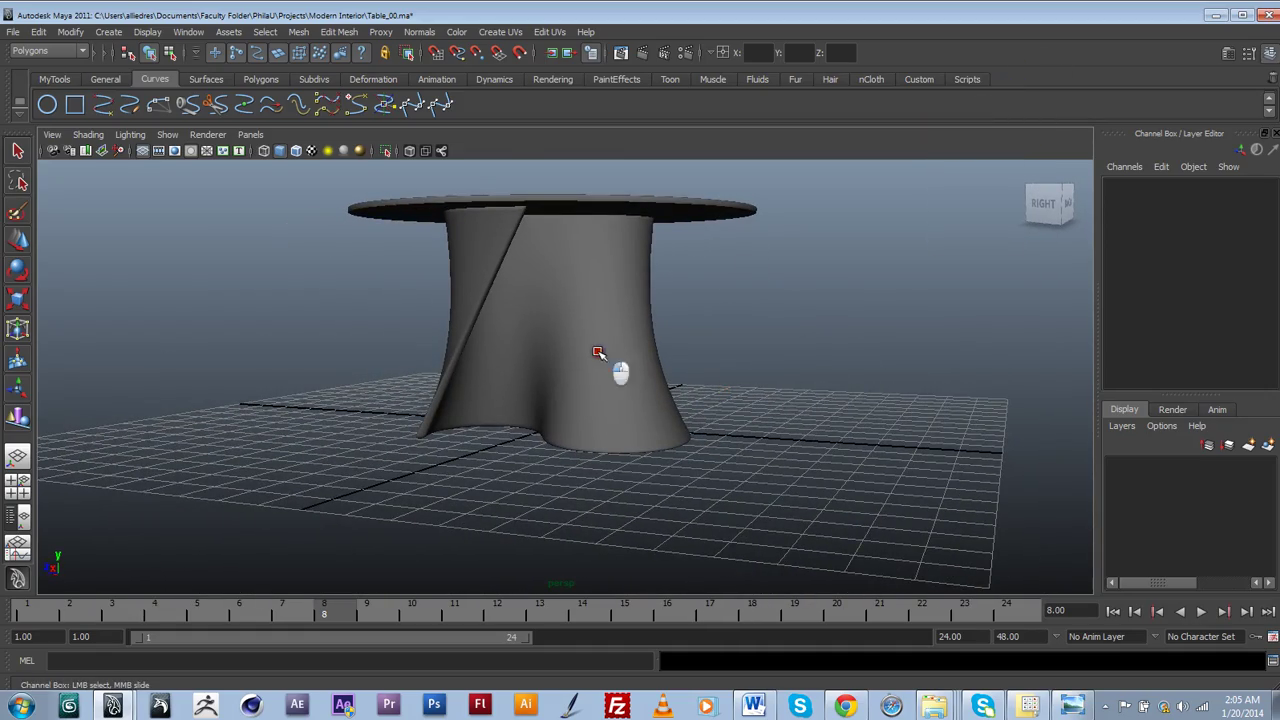
click(597, 352)
alt+drag(740, 372, 723, 397)
click(48, 51)
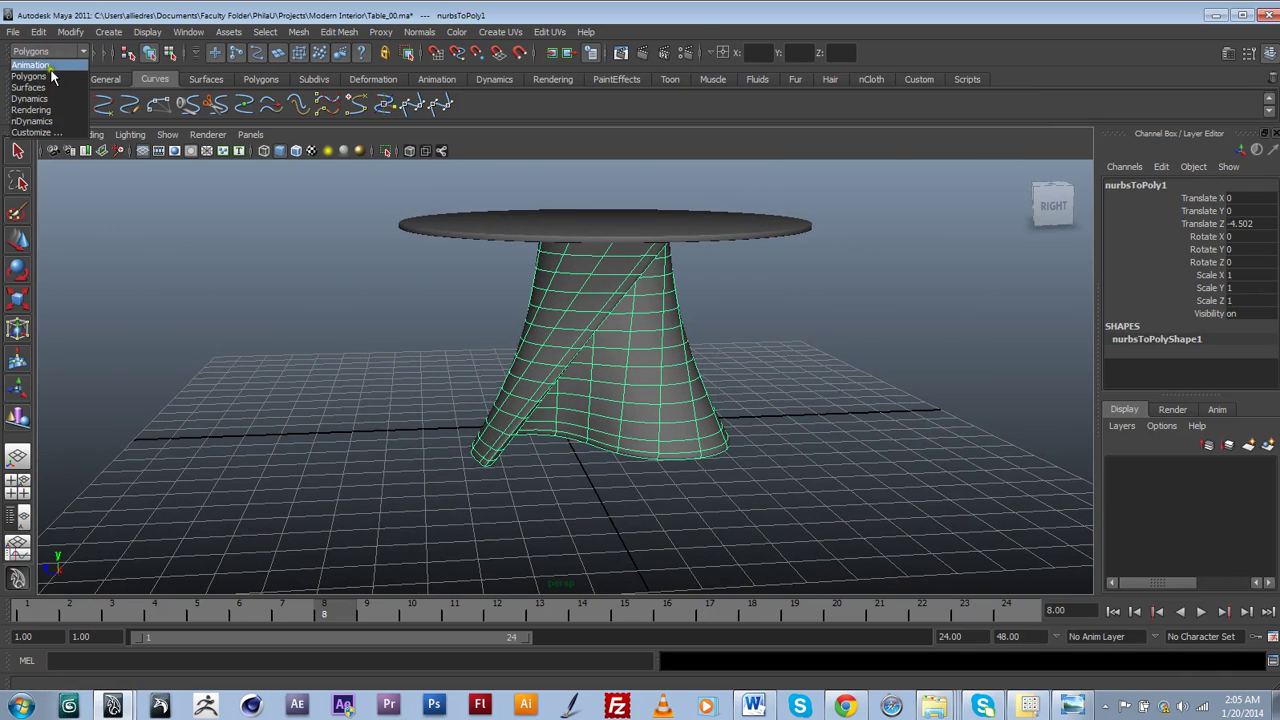
click(50, 62)
Create a lattice deformer with 3 × 3 × 3 divisions around the table base and close its options.
click(410, 32)
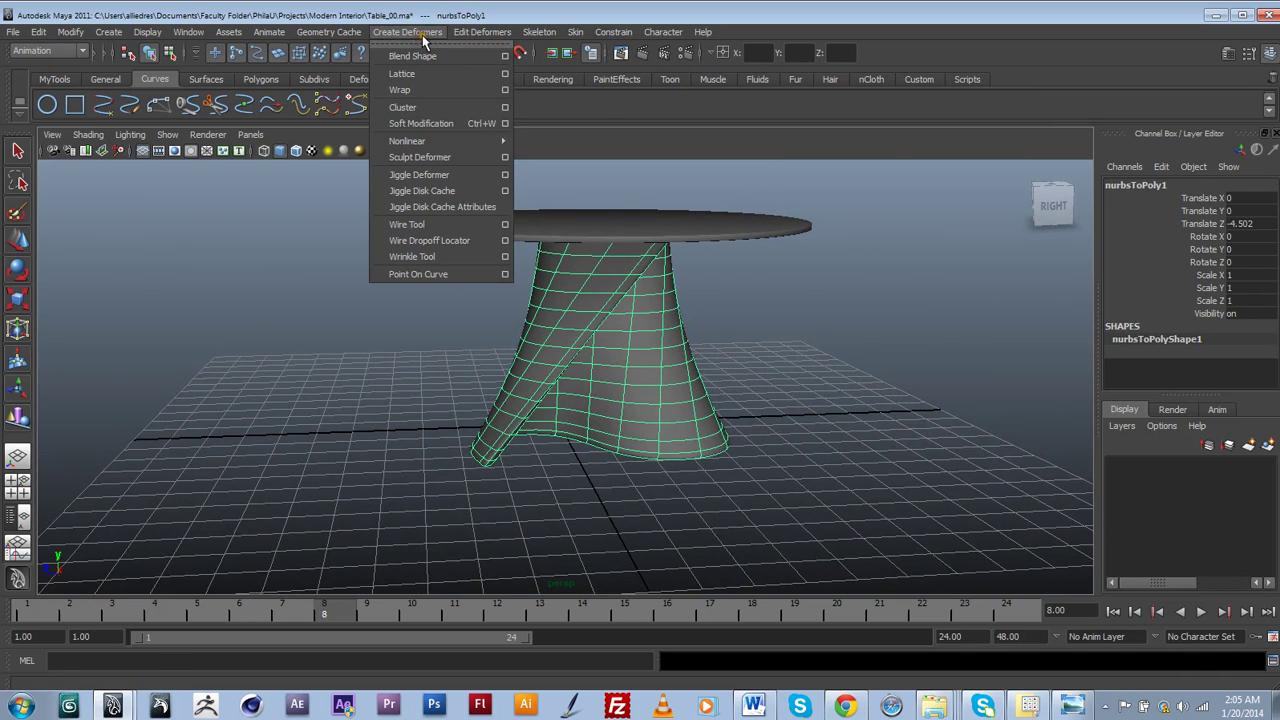
mouse_move(485, 38)
mouse_move(427, 33)
click(505, 76)
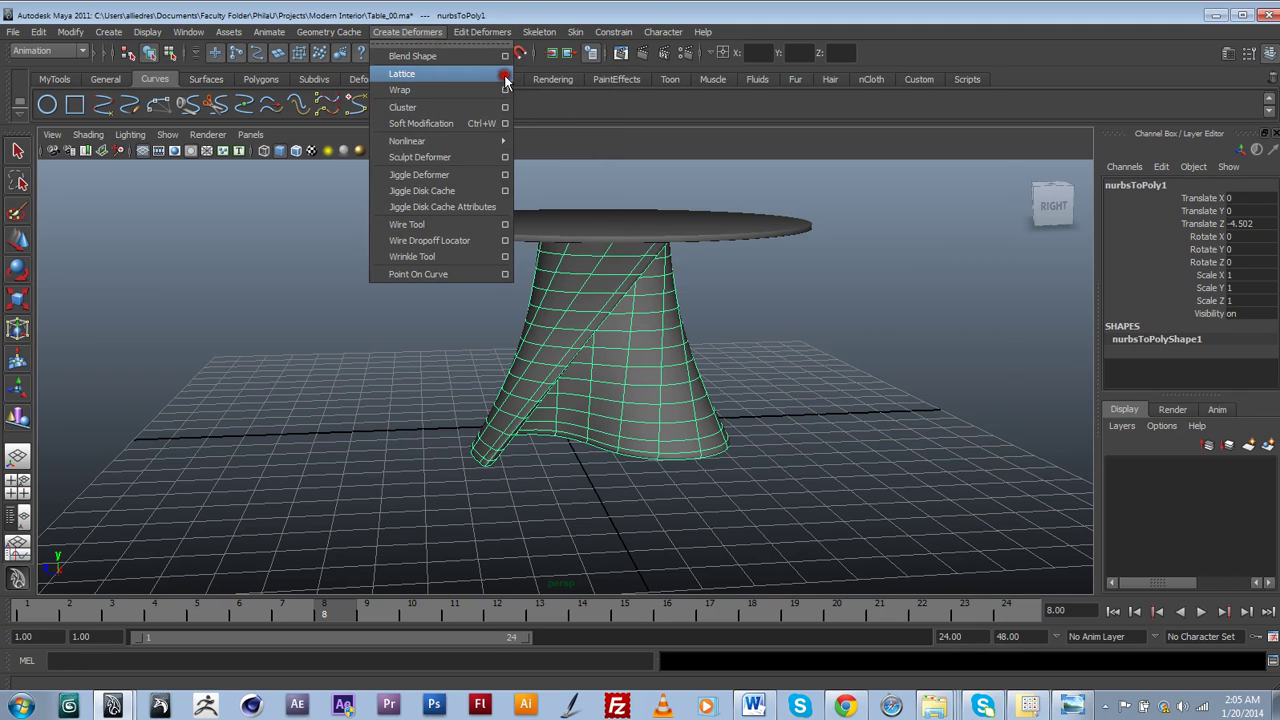
drag(778, 176, 990, 173)
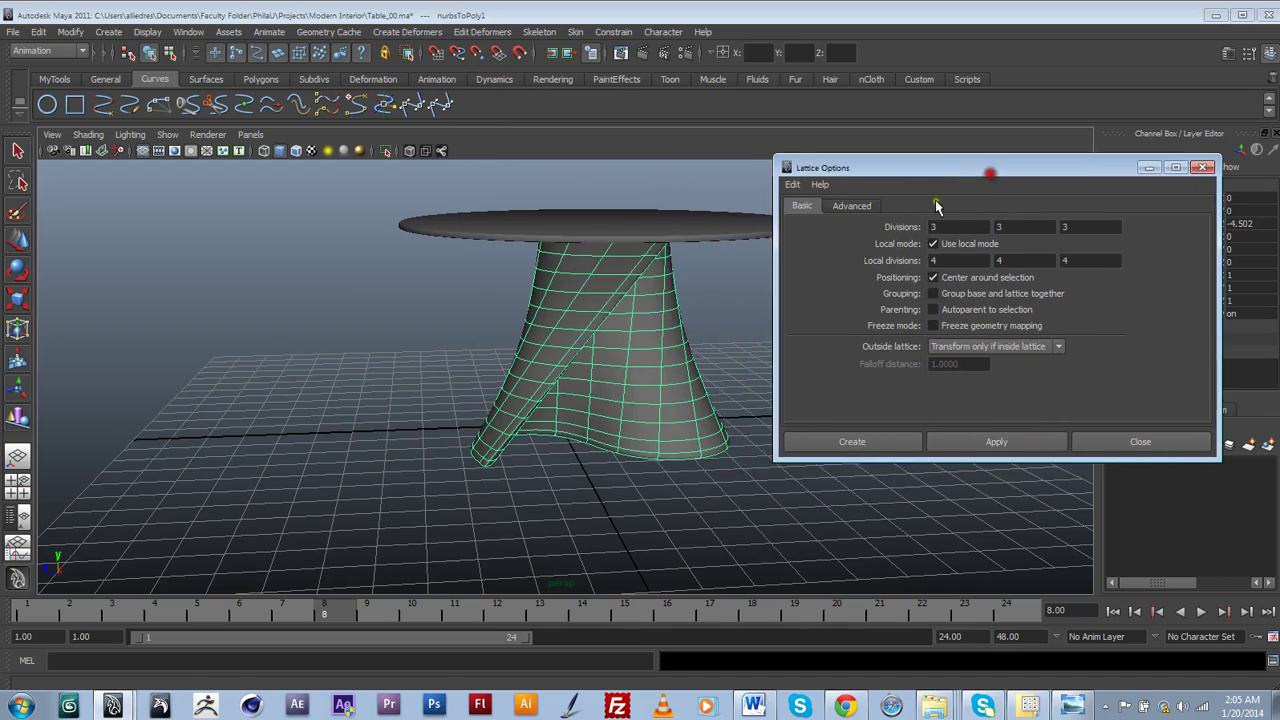
alt+drag(590, 310, 478, 383)
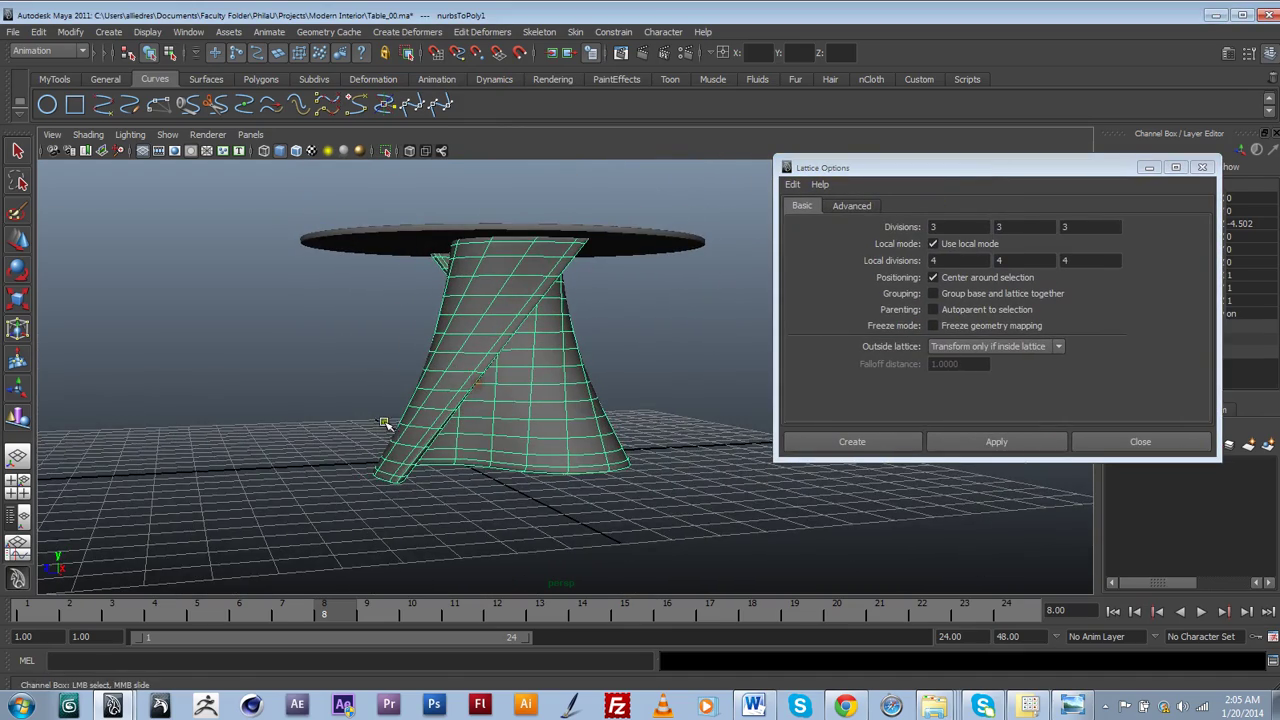
alt+drag(631, 401, 500, 490)
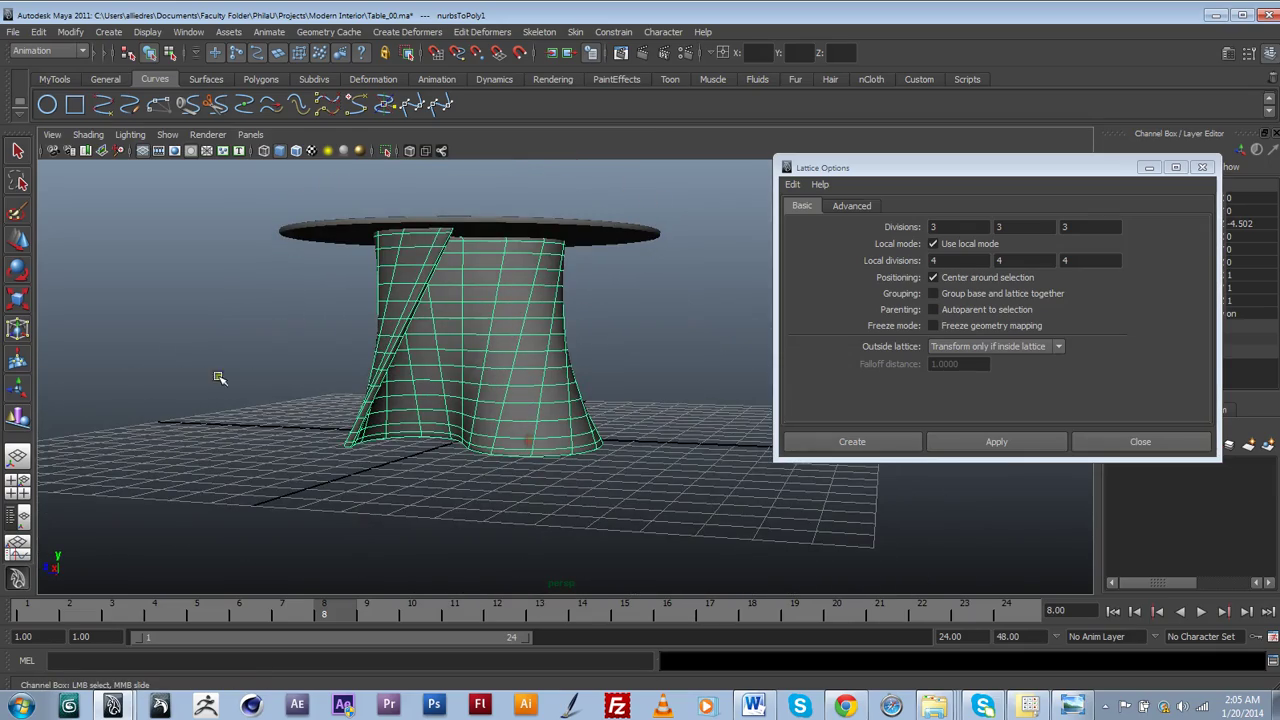
alt+drag(444, 330, 378, 379)
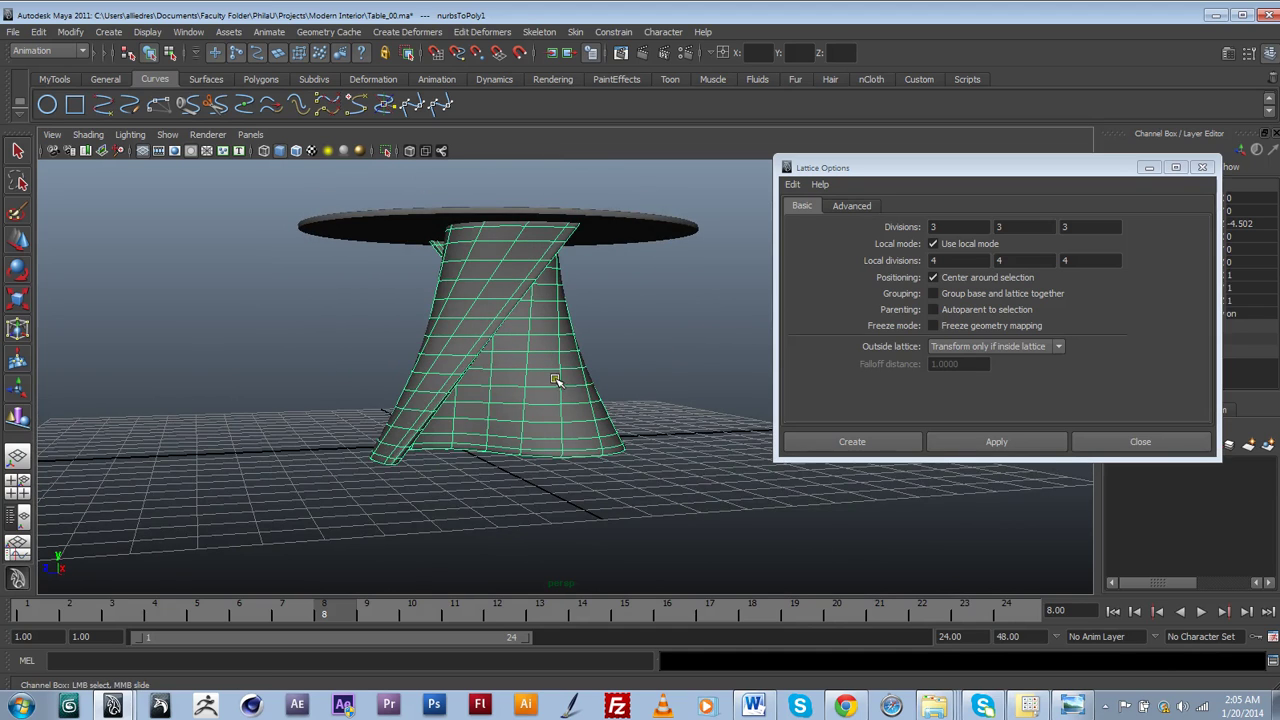
alt+drag(556, 380, 512, 375)
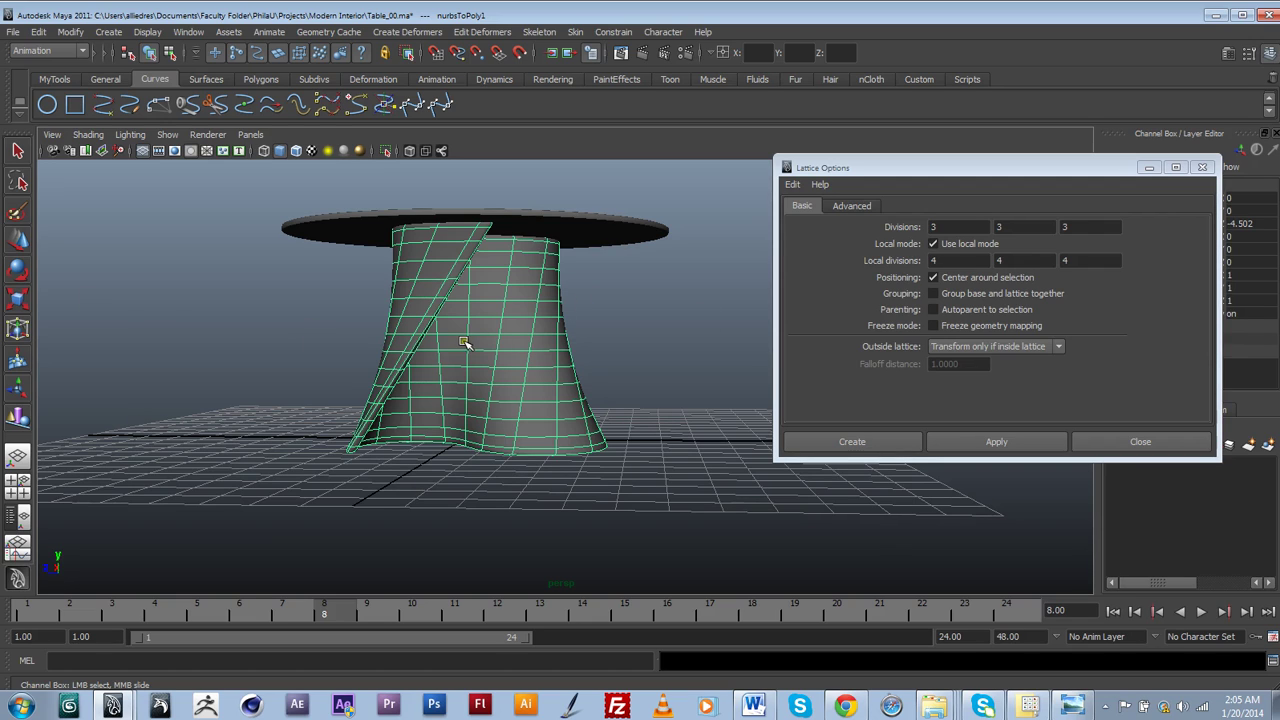
click(932, 244)
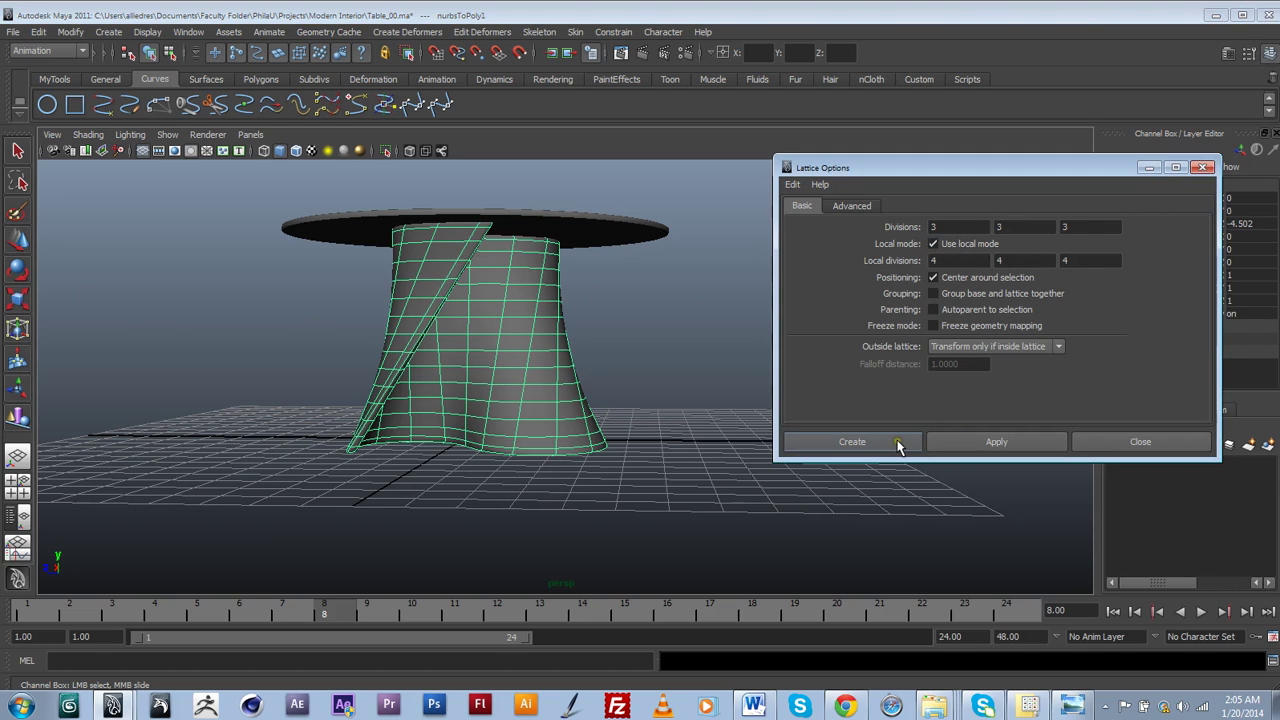
click(897, 444)
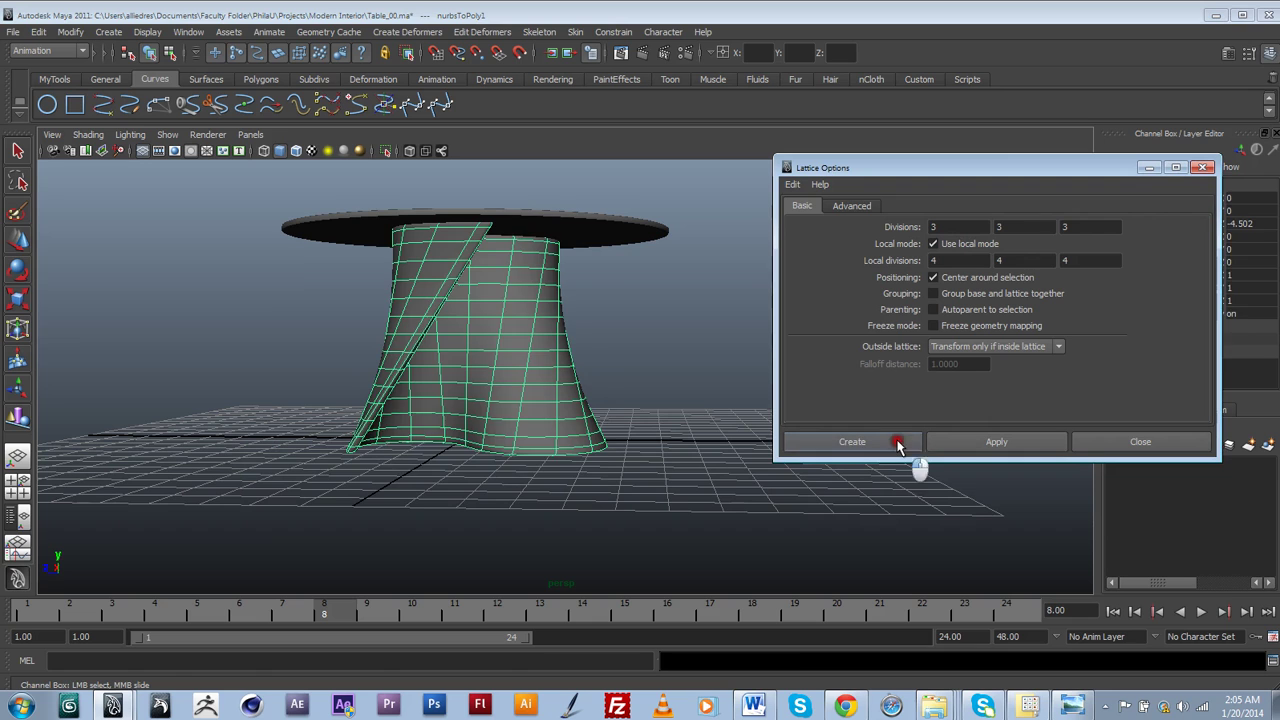
click(1205, 167)
Select the lattice's middle row of points and scale them inward horizontally to narrow the table base's waist.
alt+drag(777, 366, 634, 391)
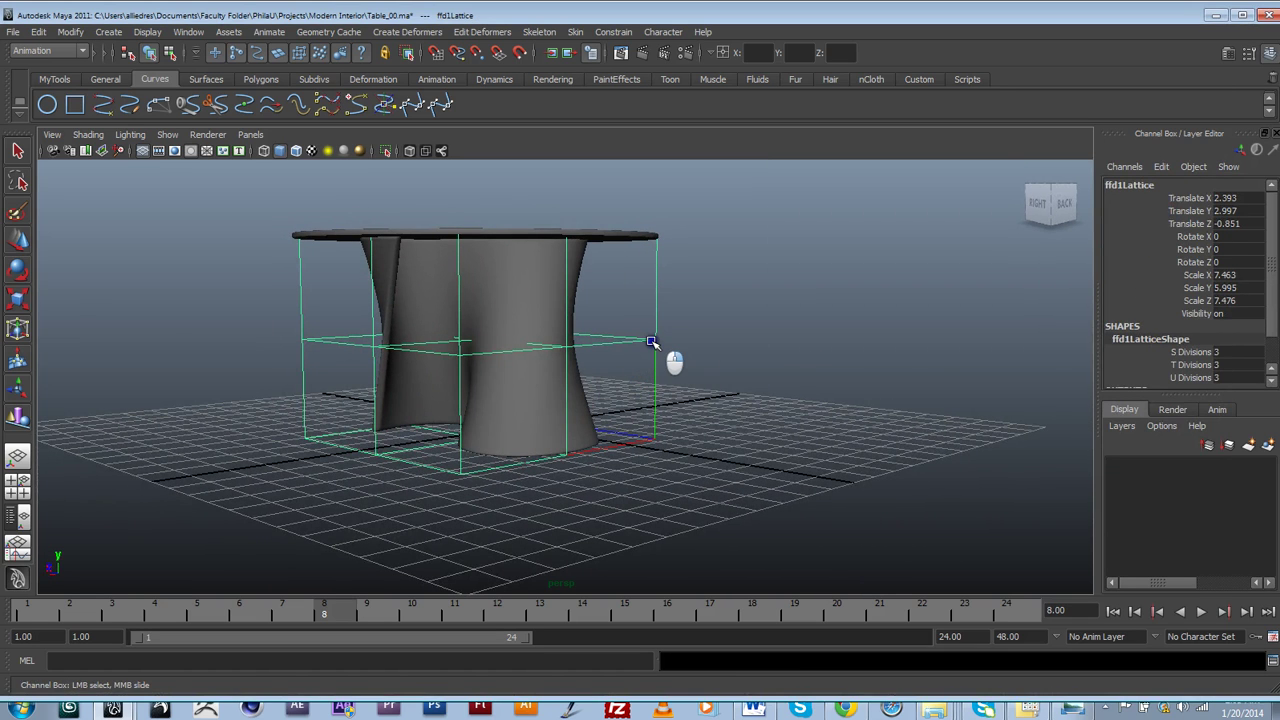
right_drag(651, 342, 654, 308)
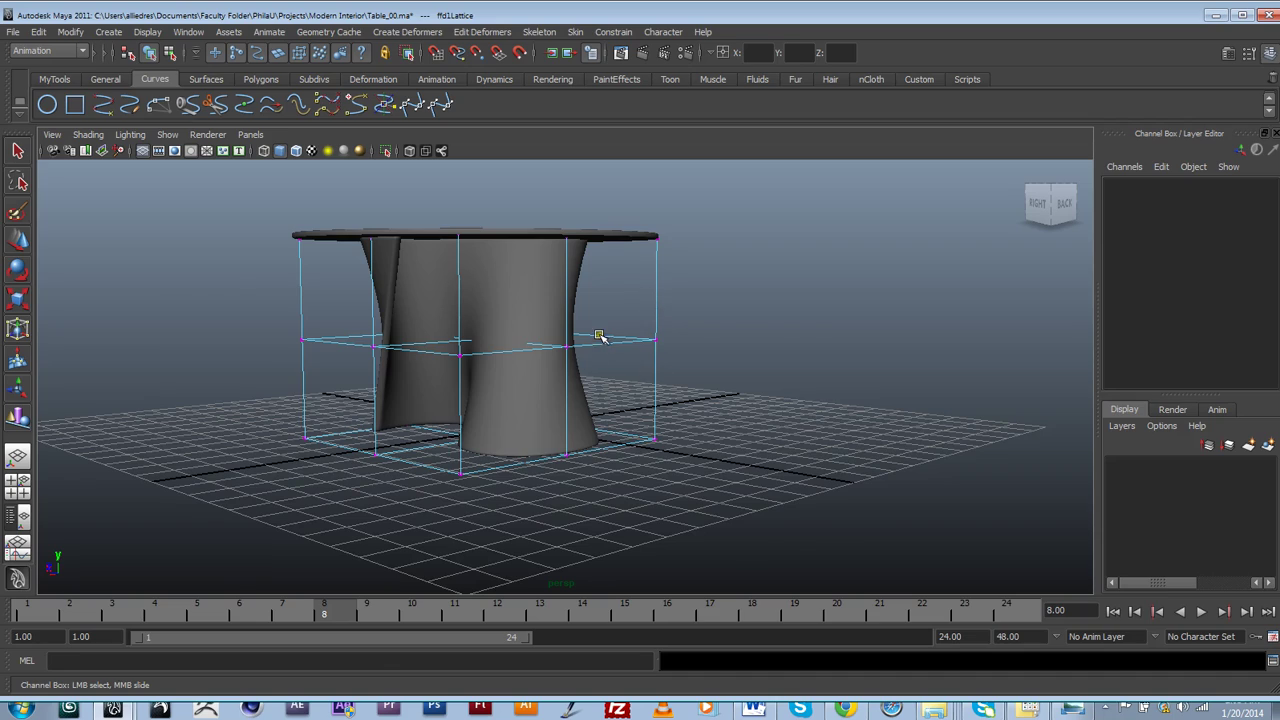
alt+drag(599, 335, 609, 380)
drag(720, 374, 311, 303)
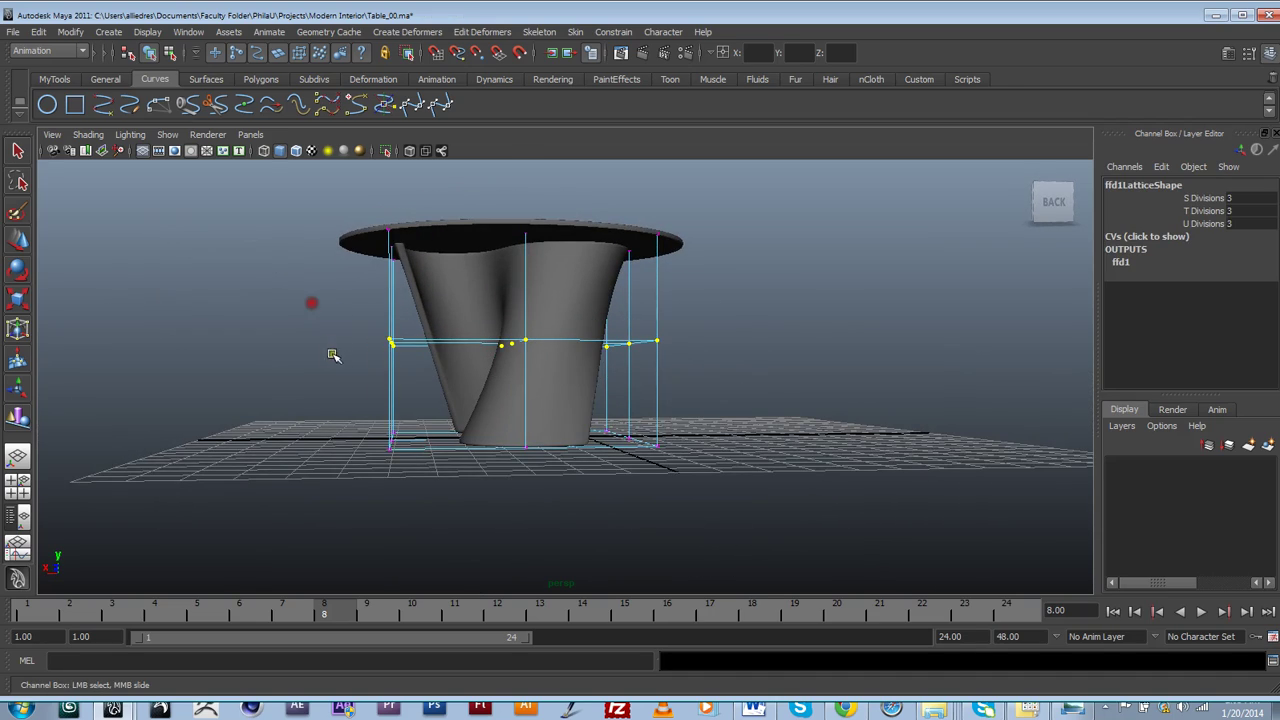
alt+drag(493, 414, 571, 380)
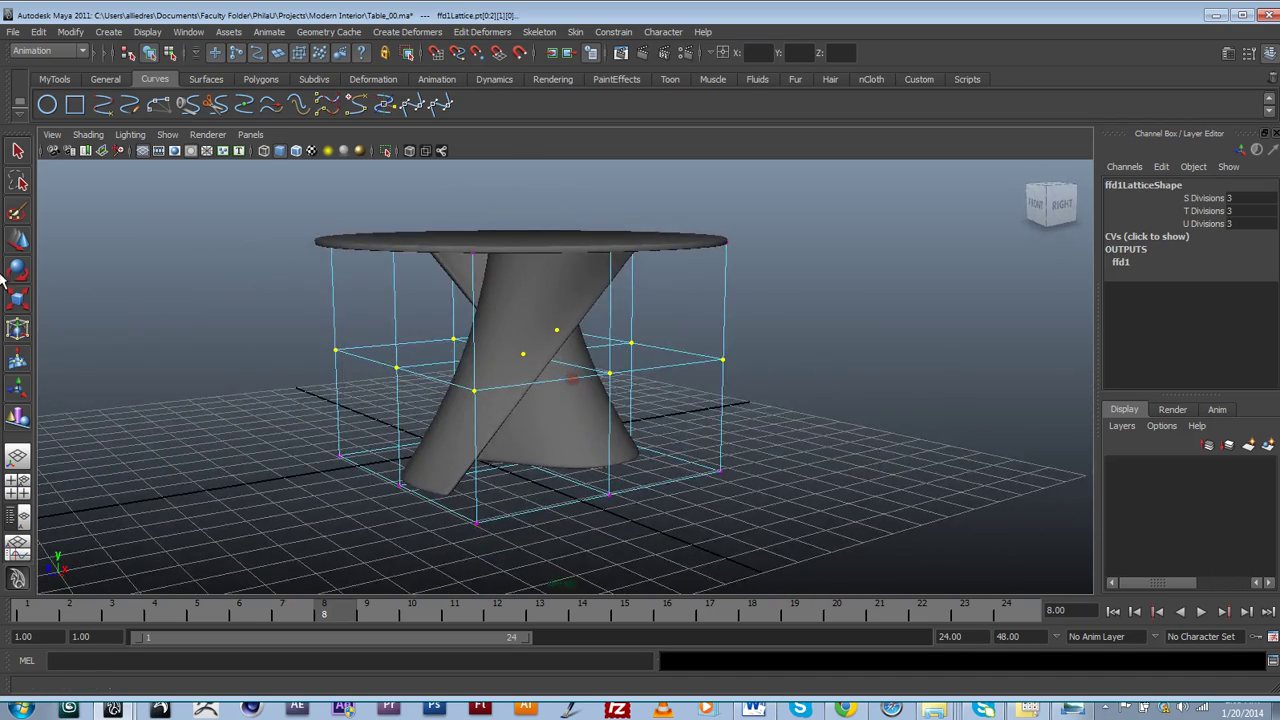
click(17, 303)
drag(515, 342, 543, 400)
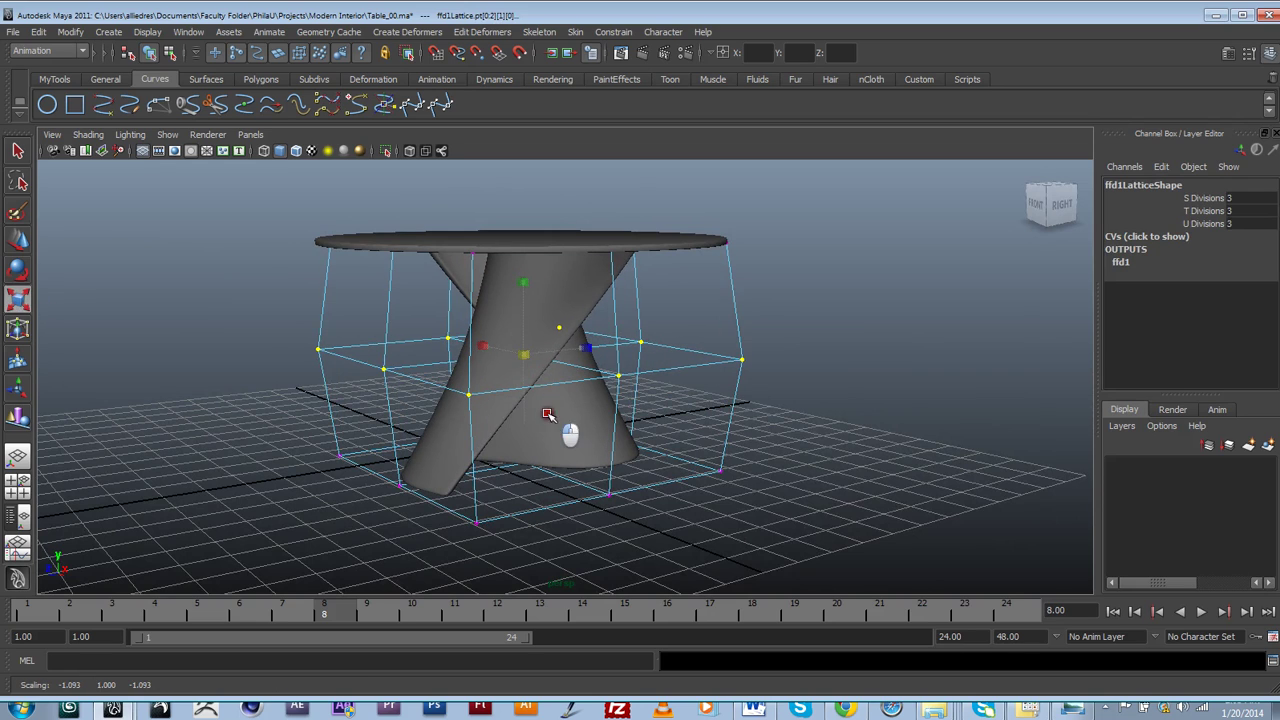
drag(478, 262, 535, 289)
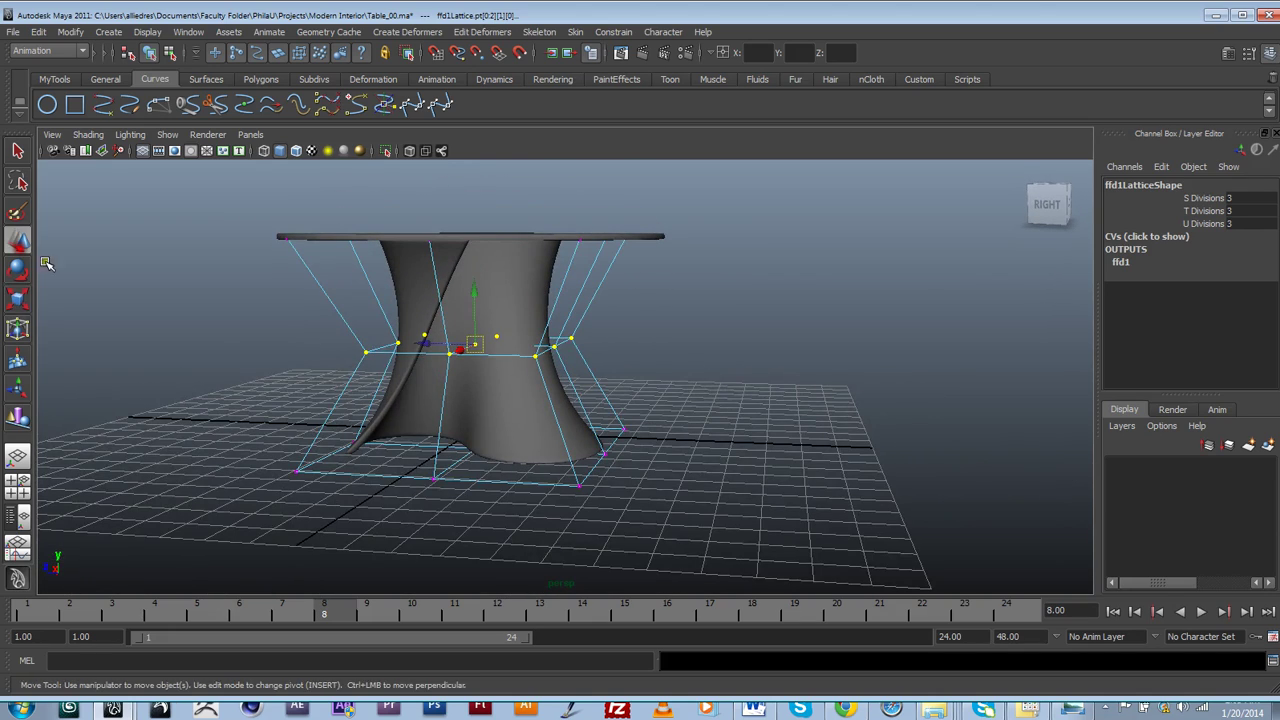
Check the s-table-black-01 reference photo and lower the middle lattice points to about 1.97 cm in Y.
click(1071, 707)
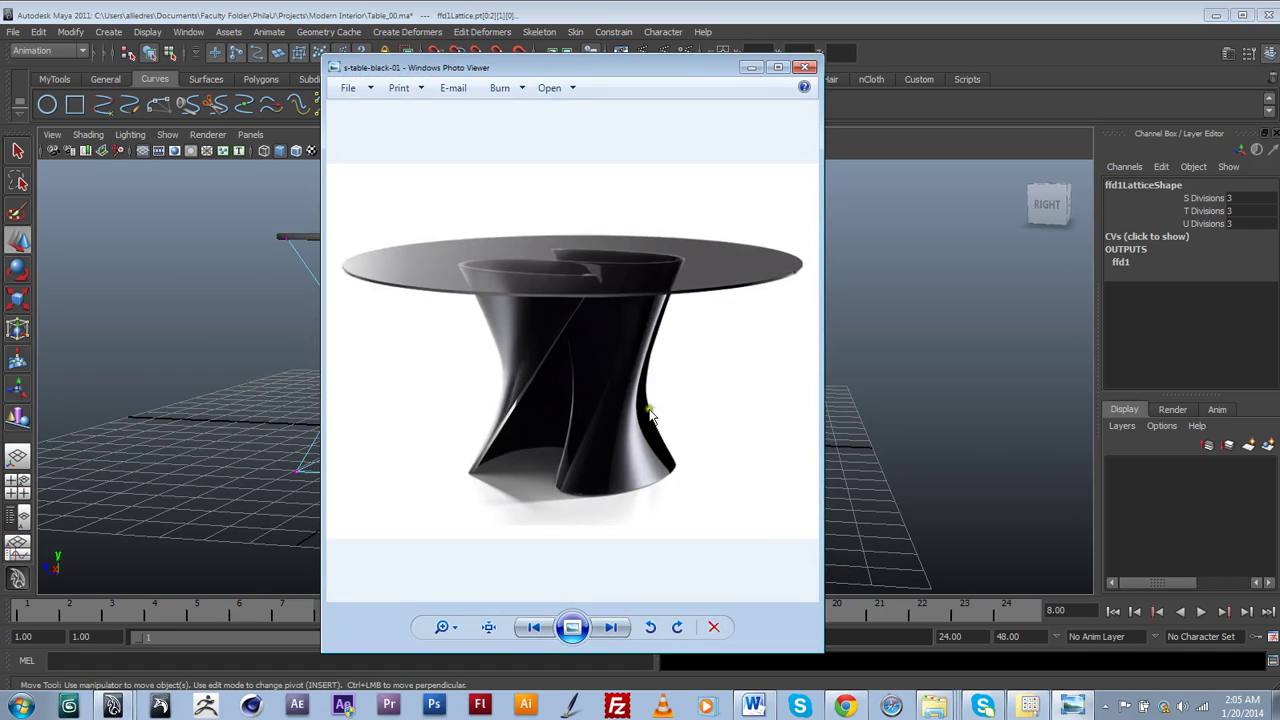
click(751, 68)
drag(477, 316, 478, 352)
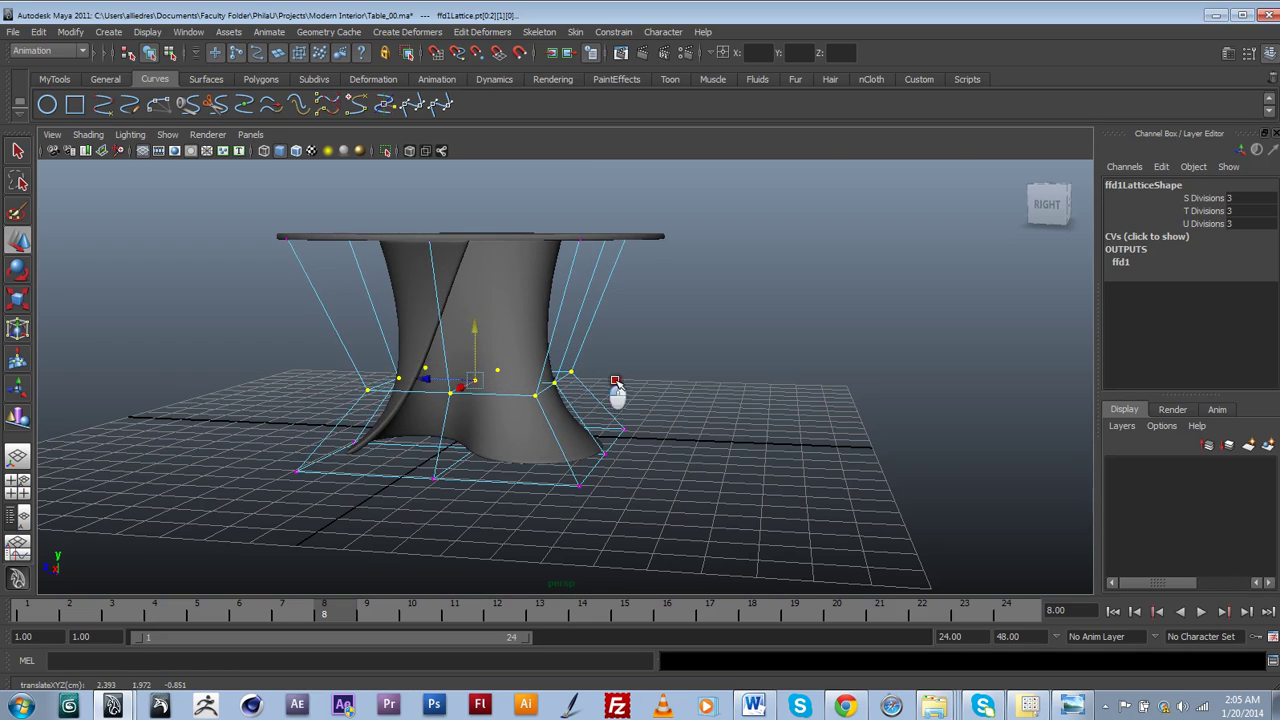
alt+drag(586, 375, 467, 387)
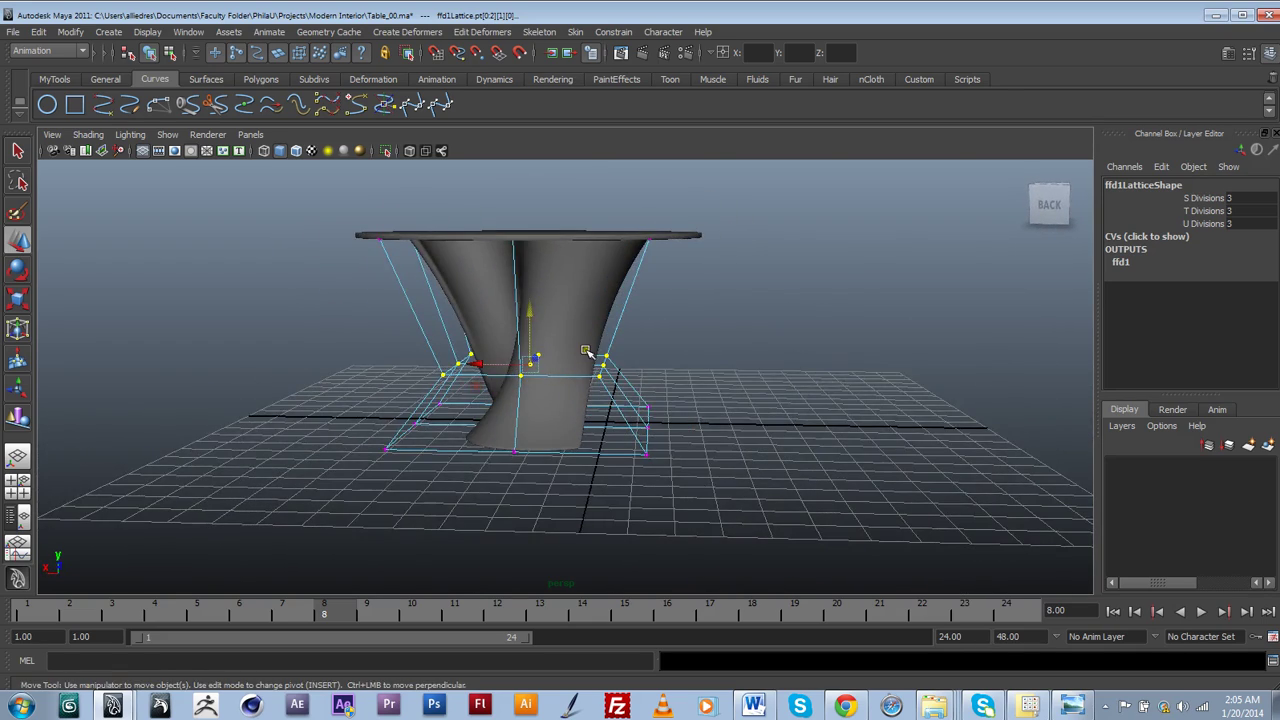
Leave lattice point editing for object mode and deselect the lattice.
right_drag(621, 343, 649, 326)
click(696, 326)
click(696, 324)
alt+drag(424, 381, 620, 380)
alt+drag(693, 340, 679, 426)
Delete the table base's construction history to bake in the lattice deformation, and deselect the base.
click(627, 289)
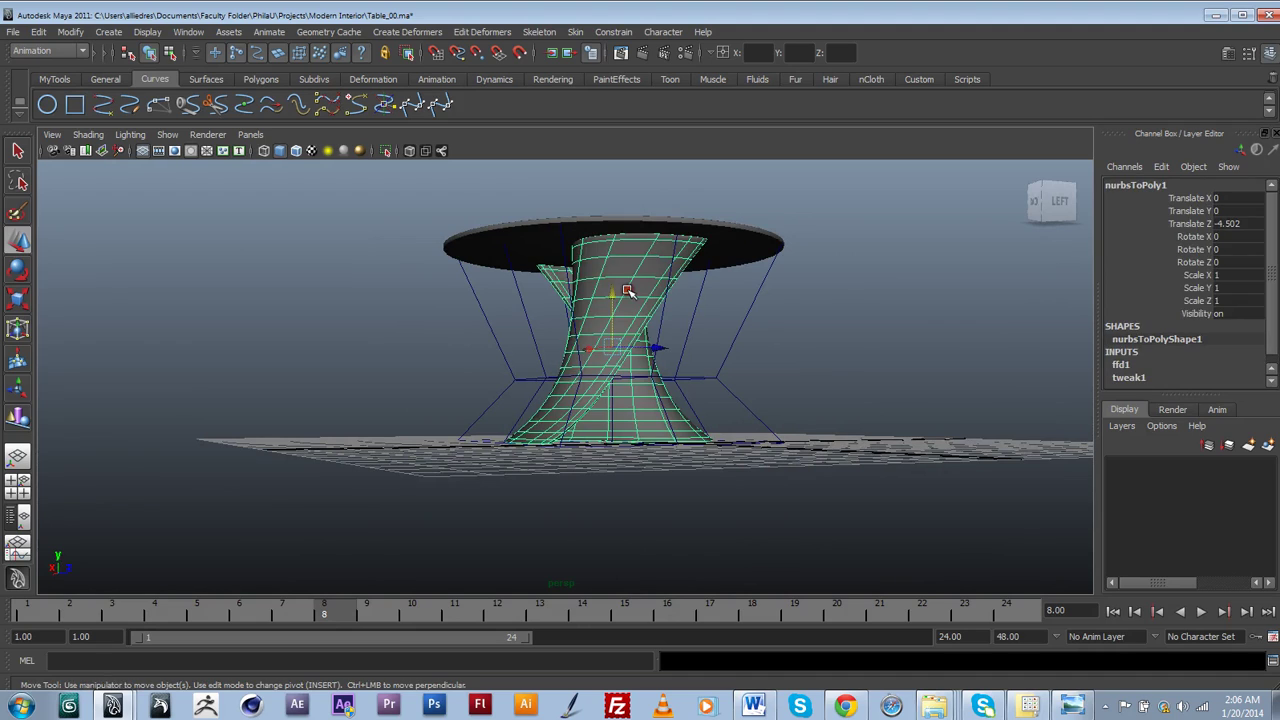
click(70, 32)
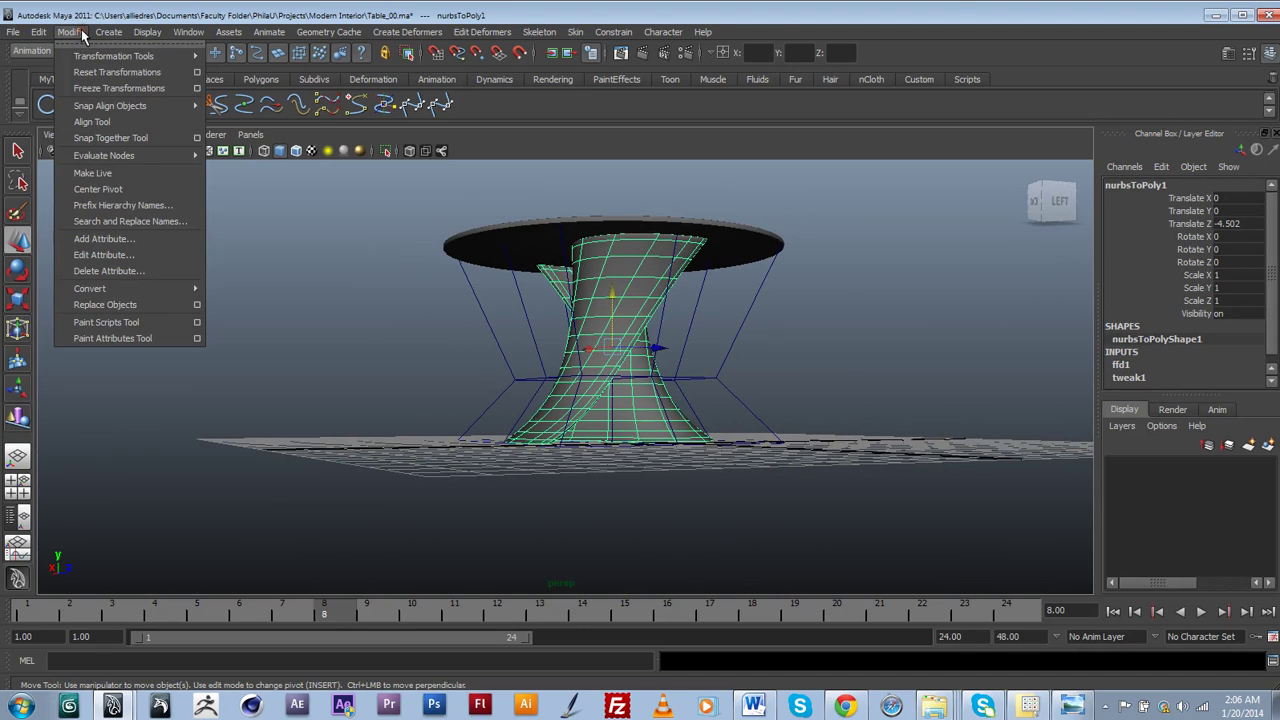
mouse_move(40, 32)
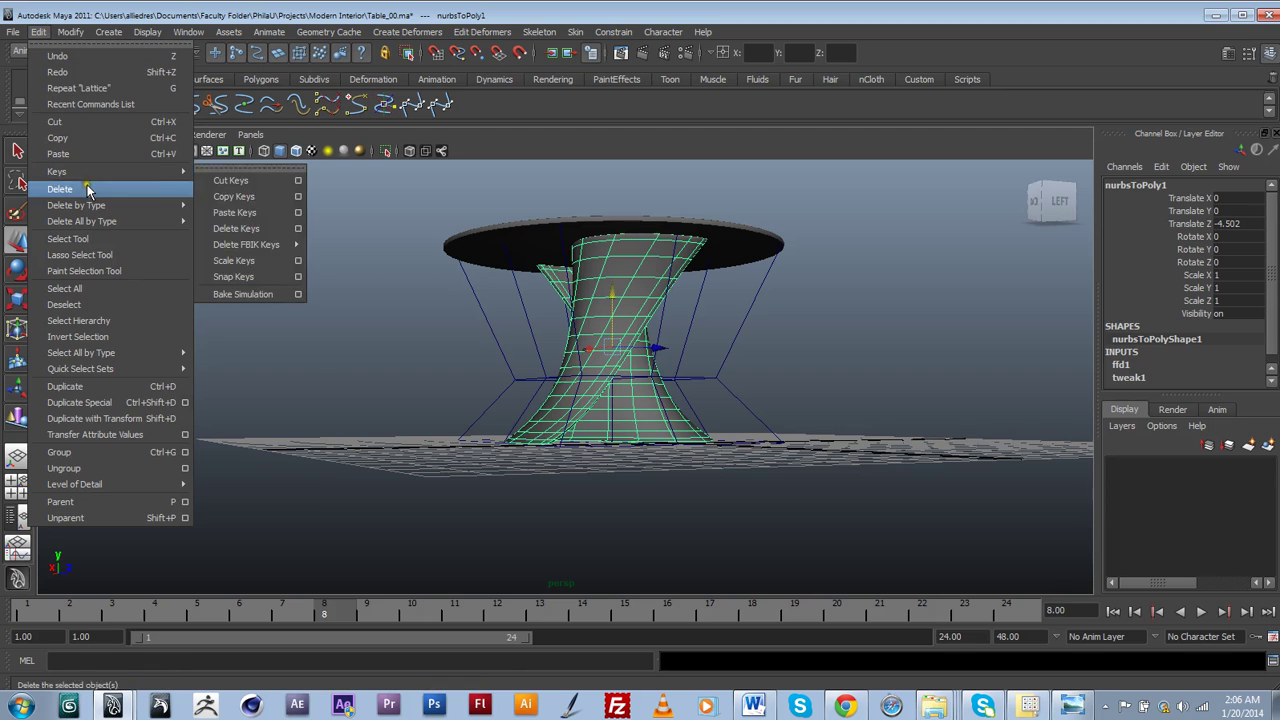
mouse_move(97, 207)
click(255, 230)
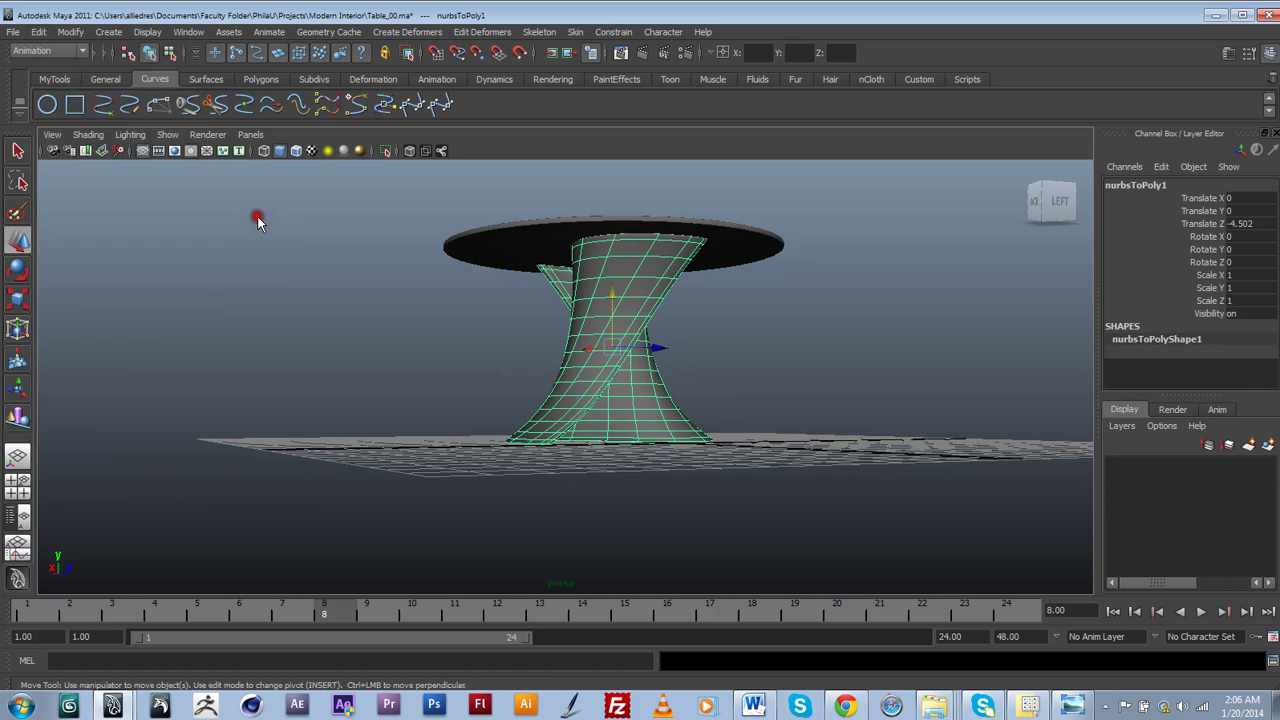
click(700, 357)
Select both the tabletop and the base and create a new display layer from the selection.
alt+drag(618, 465, 486, 391)
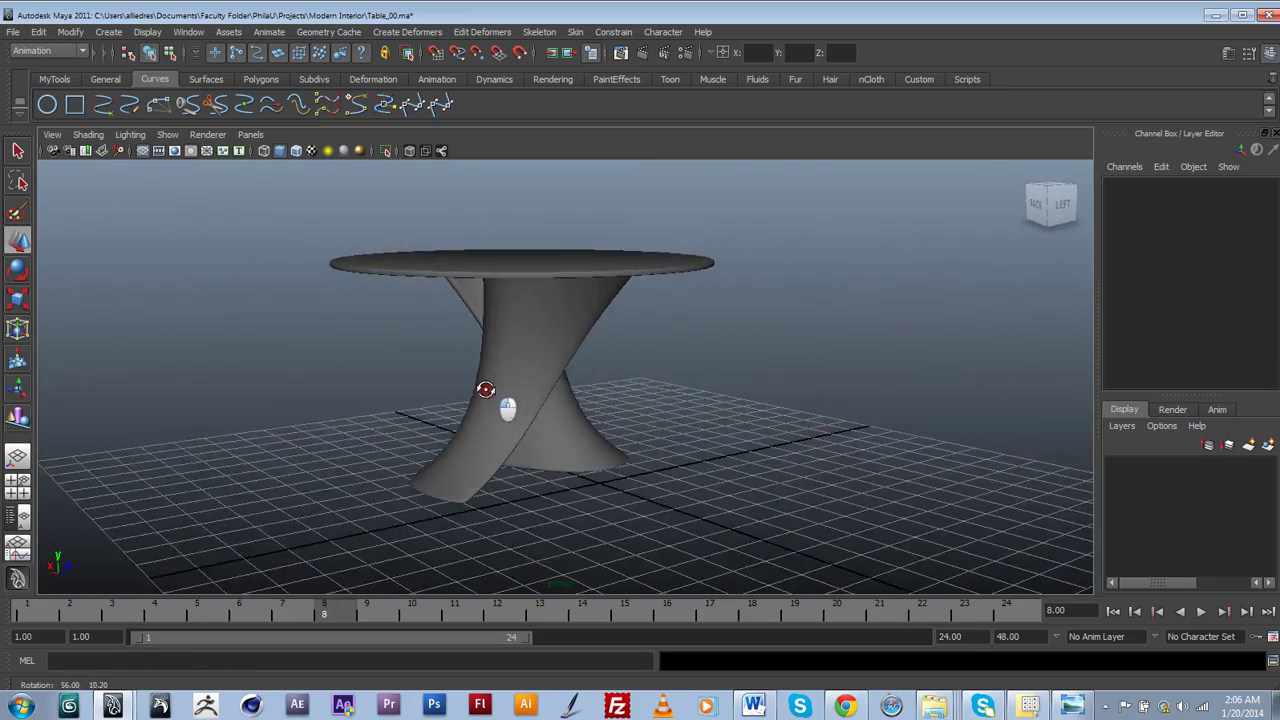
alt+drag(580, 401, 600, 444)
drag(769, 492, 327, 210)
click(1268, 445)
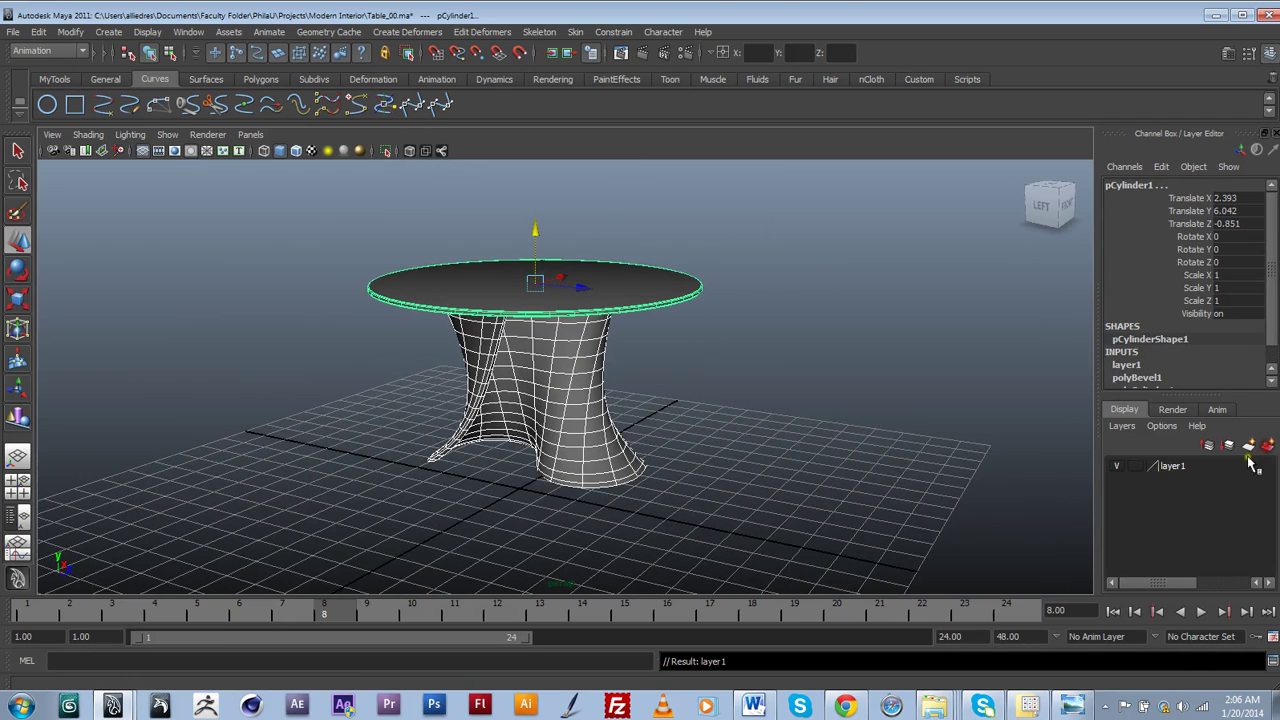
Rename the new display layer as Table, save it and deselect the table.
double_click(1171, 466)
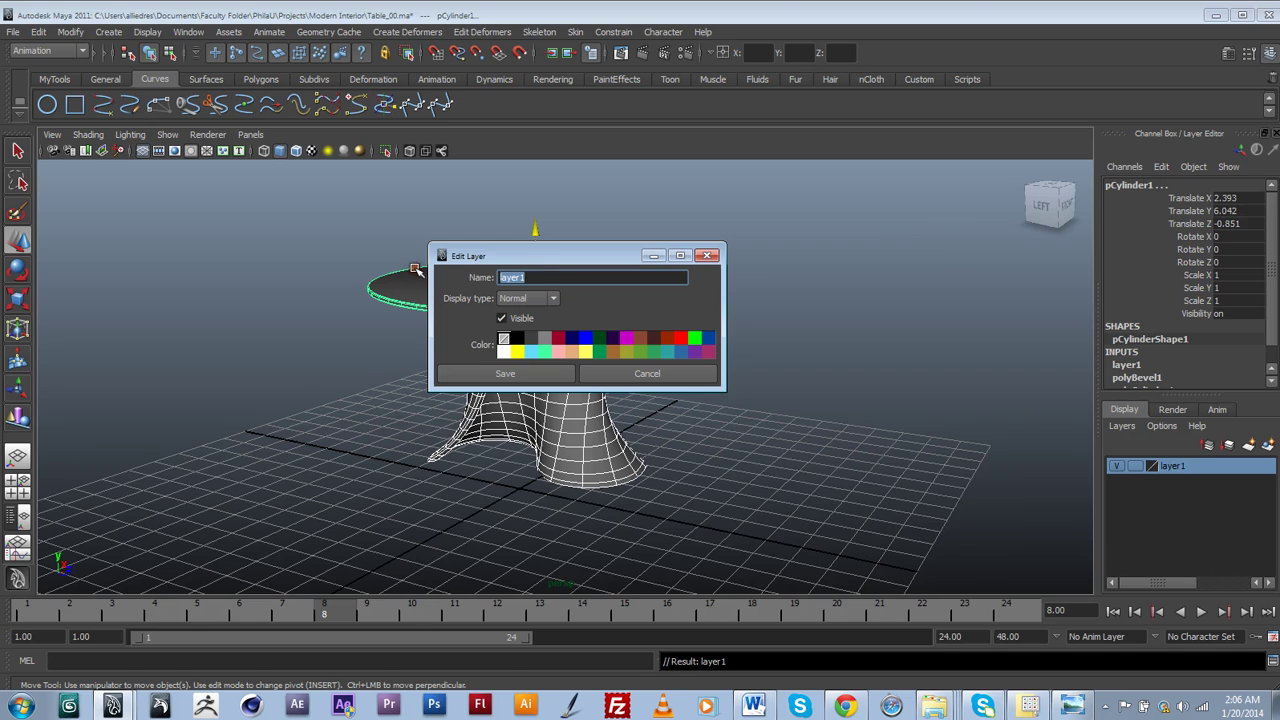
key(shift+t)
text(able)
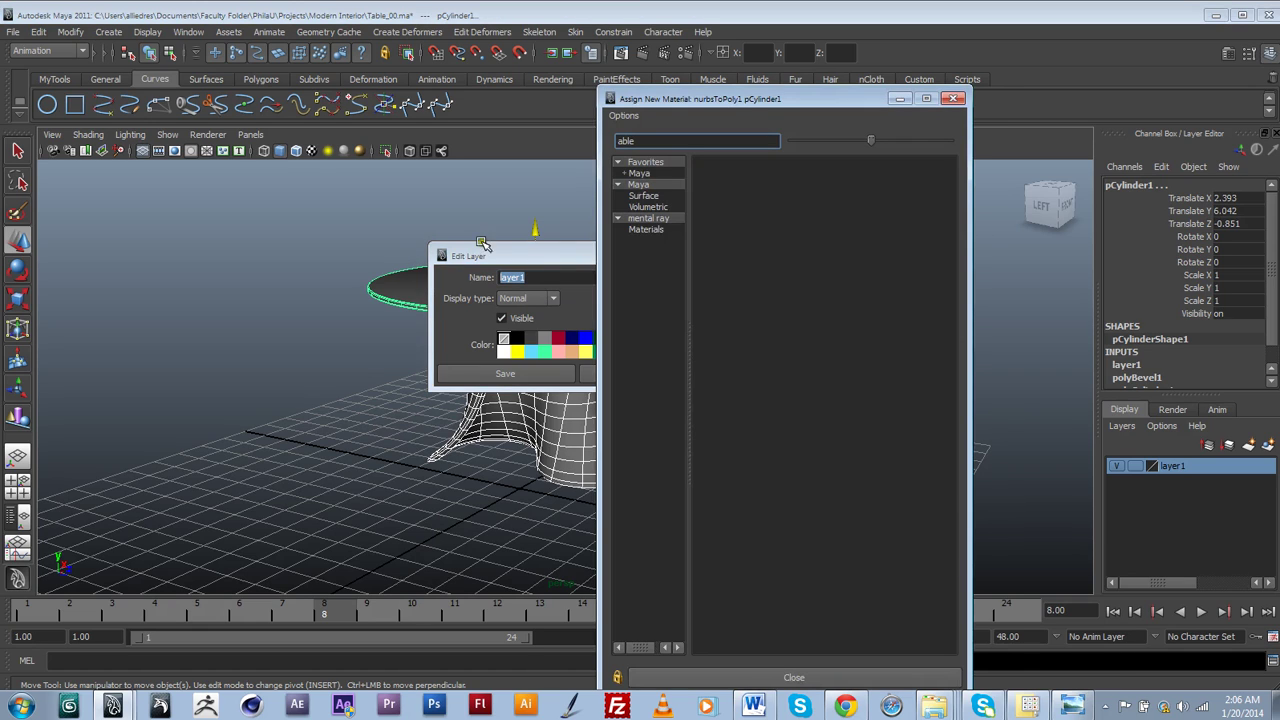
click(955, 99)
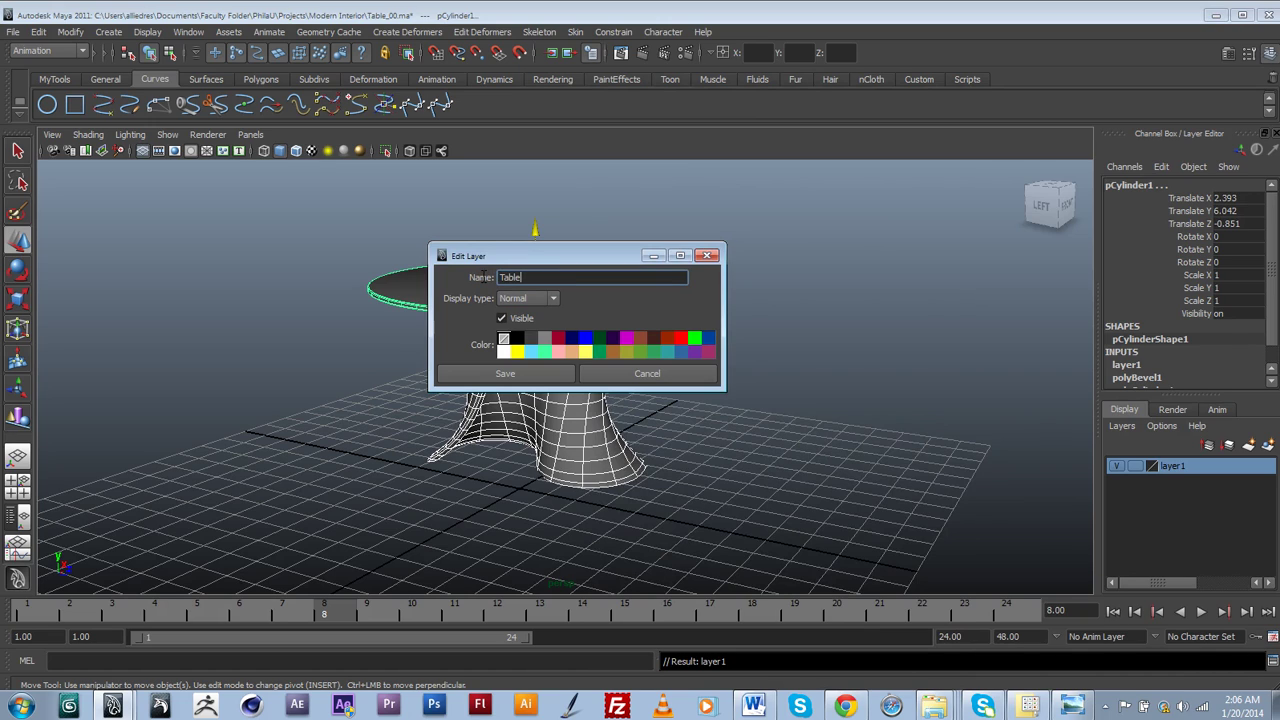
click(530, 373)
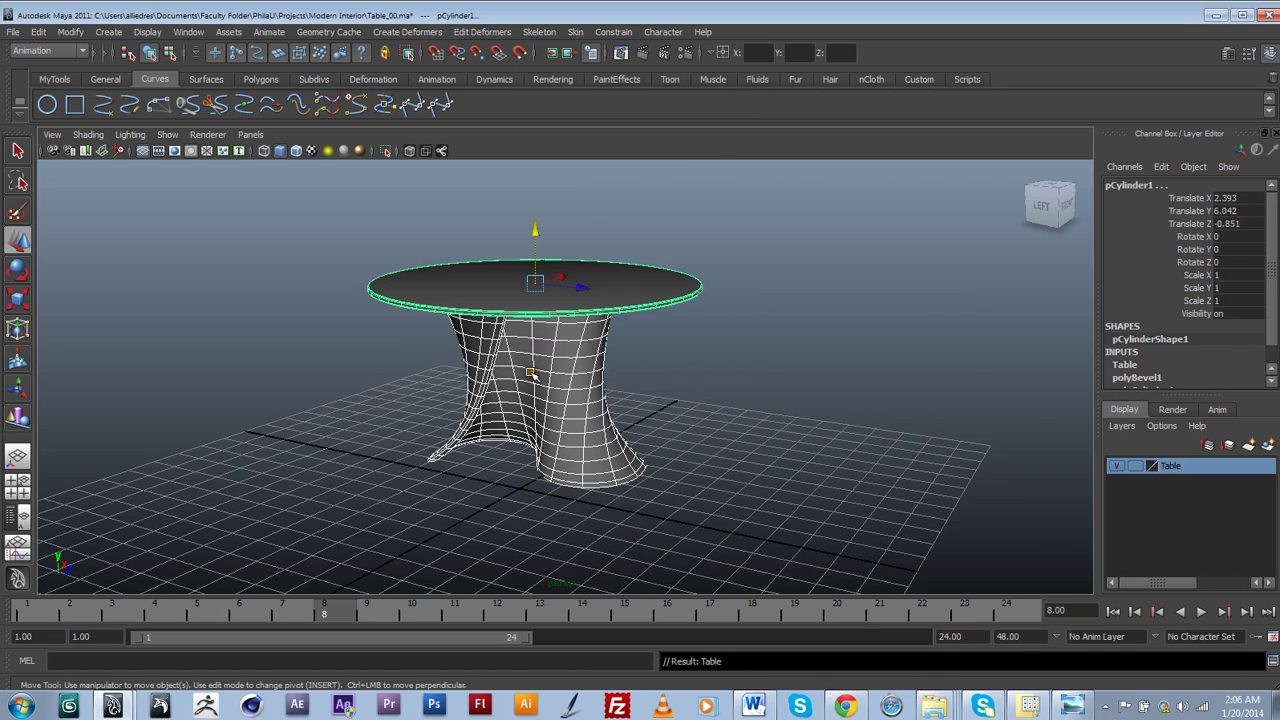
click(688, 388)
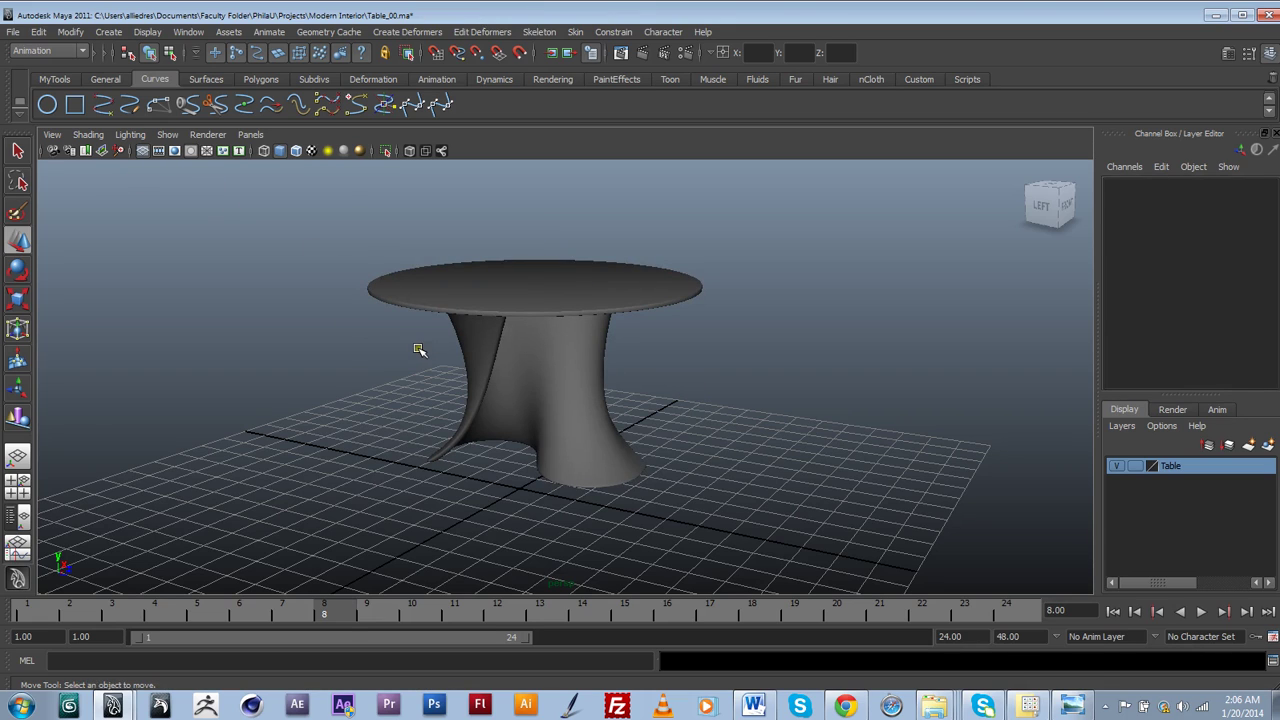
Open the Outliner and draw a NURBS circle slightly larger than the tabletop in the wireframe top view.
key(shift+o)
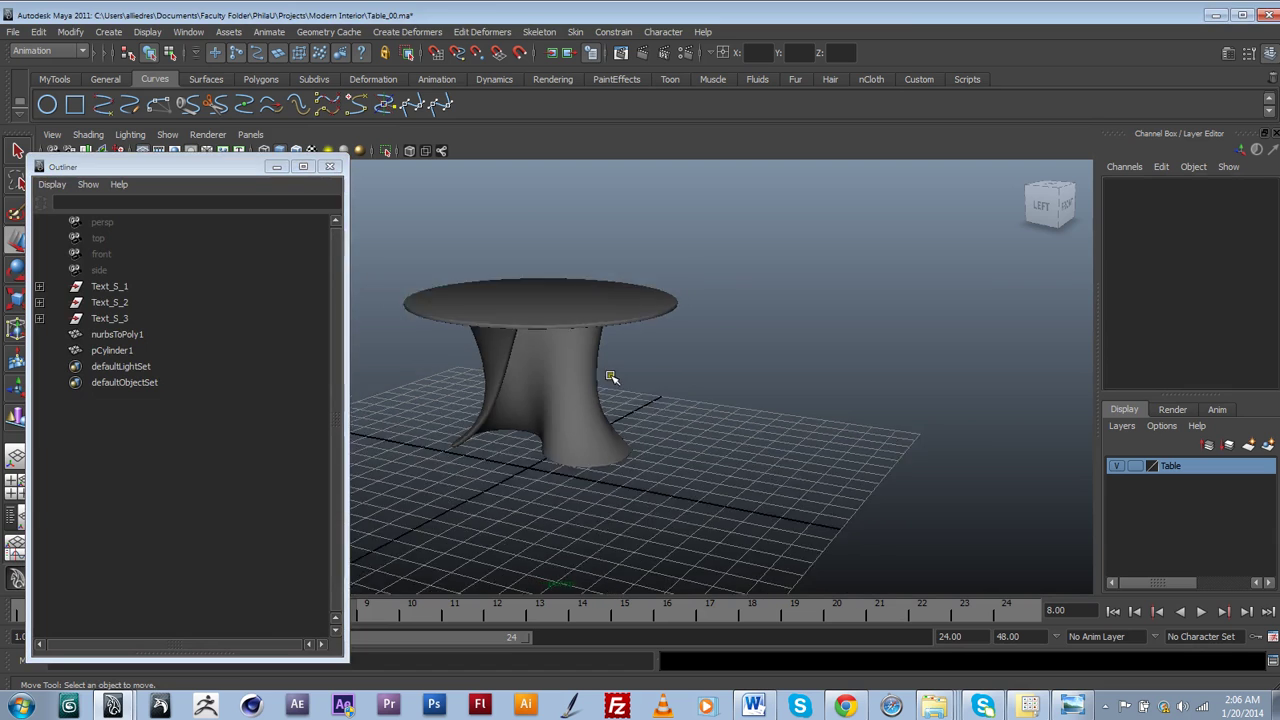
alt+drag(608, 371, 708, 492)
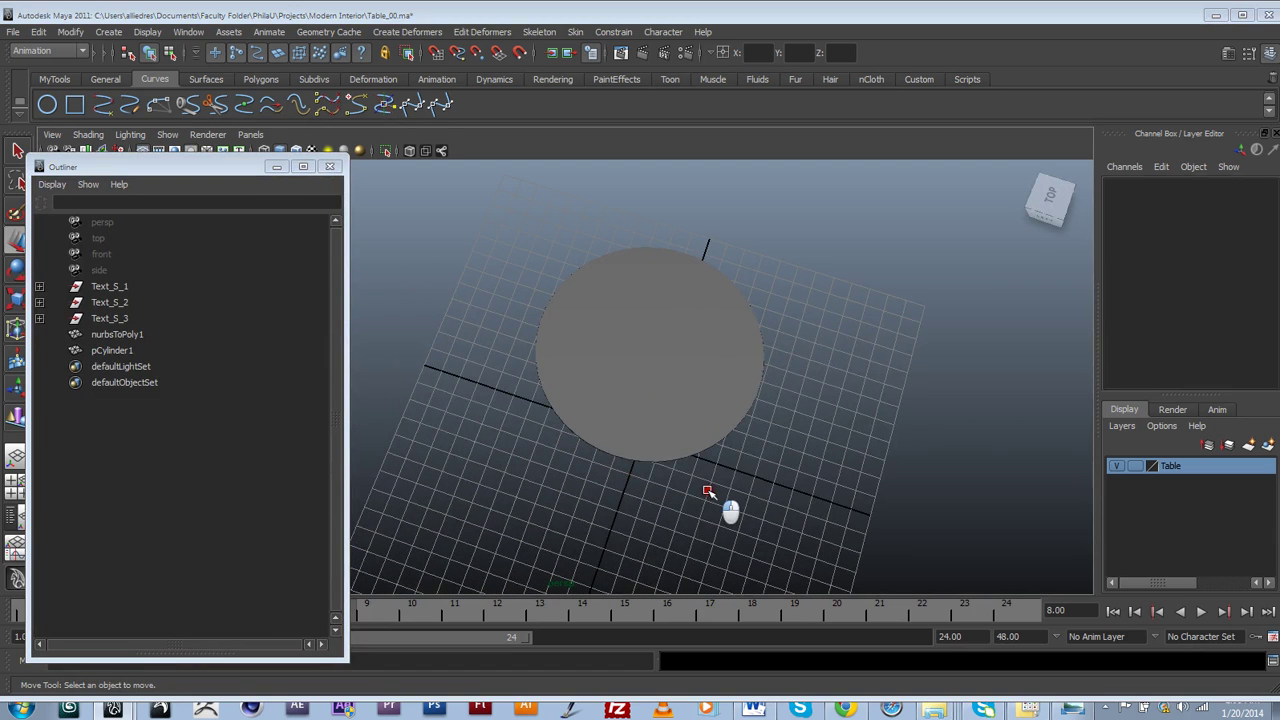
key(space)
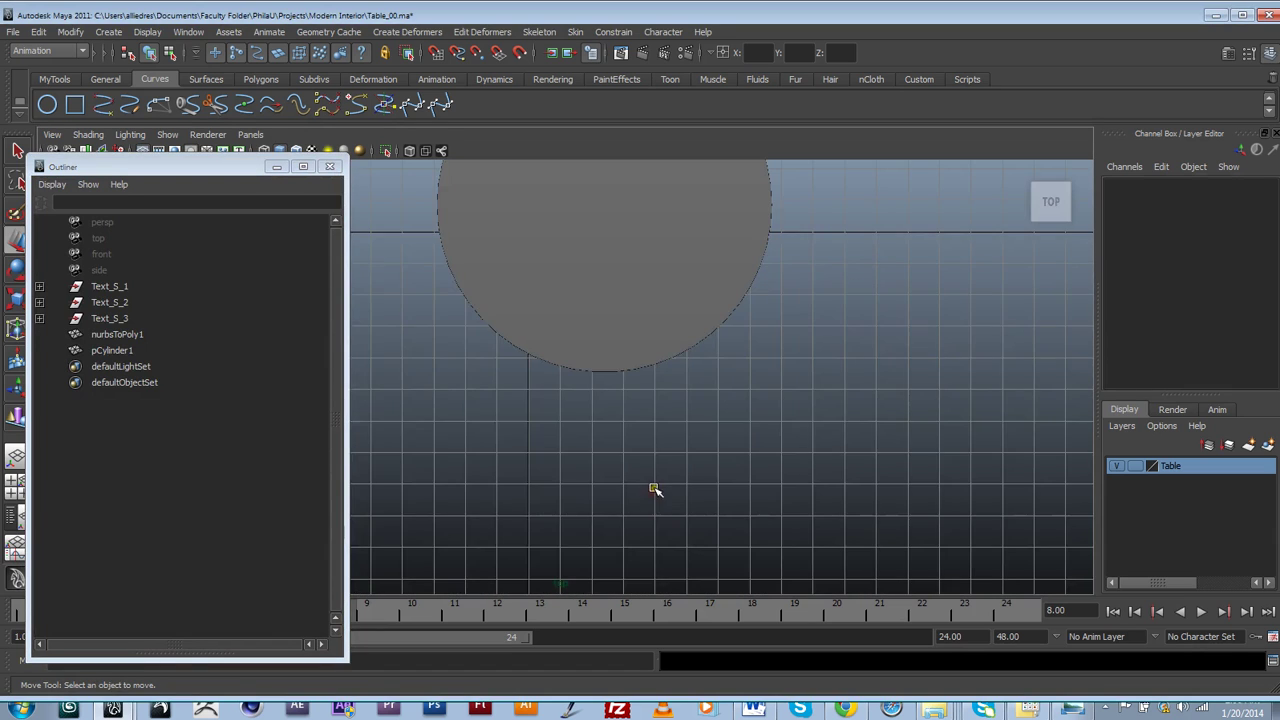
scroll(657, 482, down, 3)
alt+middle_drag(669, 317, 667, 432)
key(4)
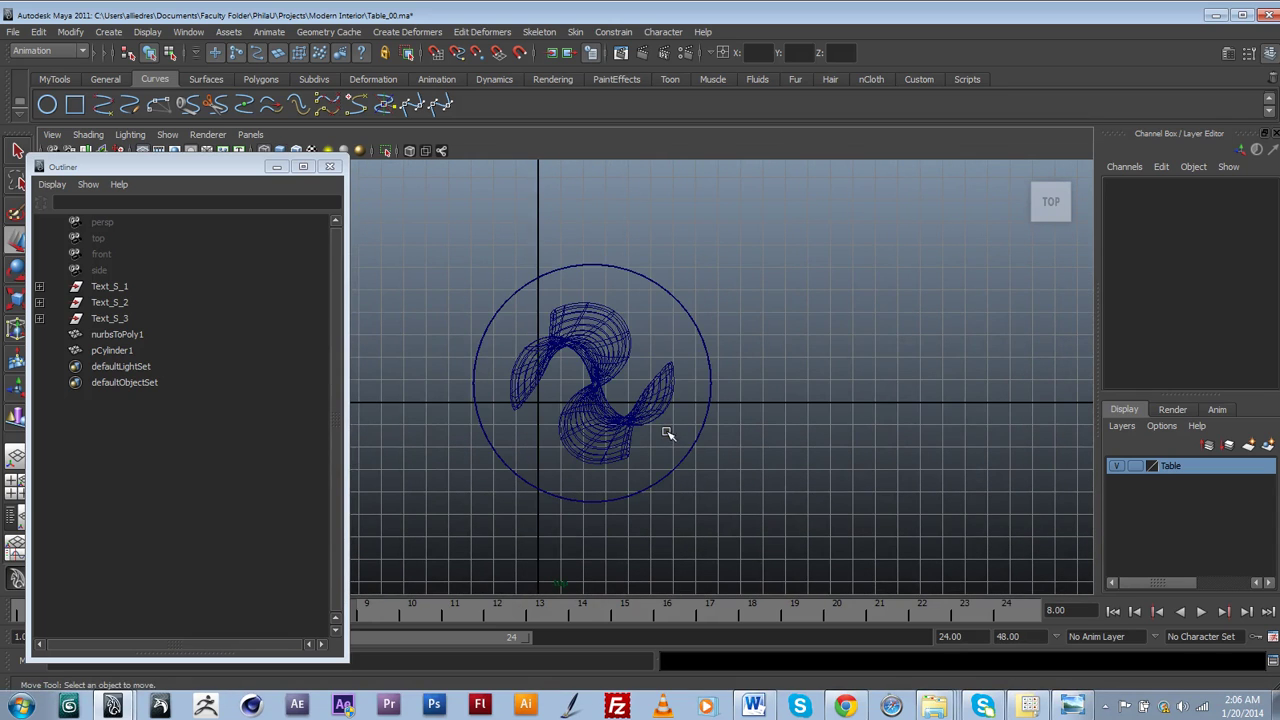
click(47, 104)
drag(425, 245, 566, 330)
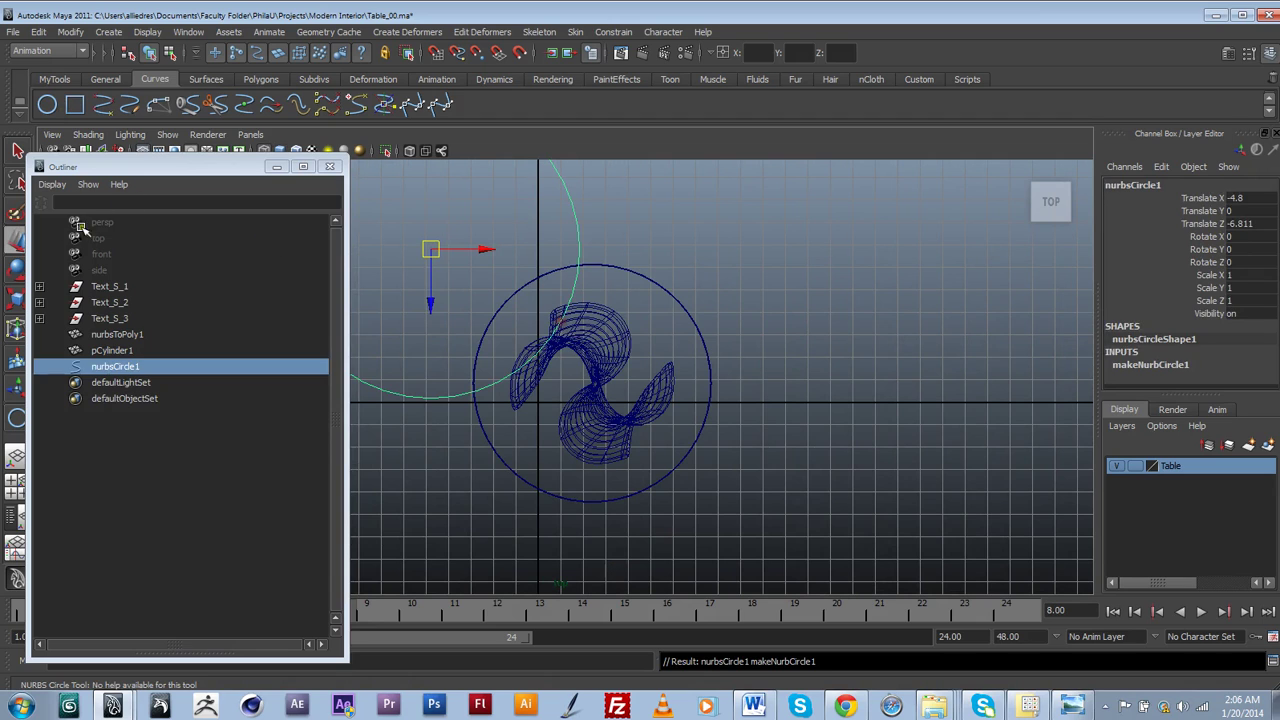
Center the circle around the table at about X 2.375, Z -0.778 and return to the shaded perspective view.
drag(430, 249, 593, 388)
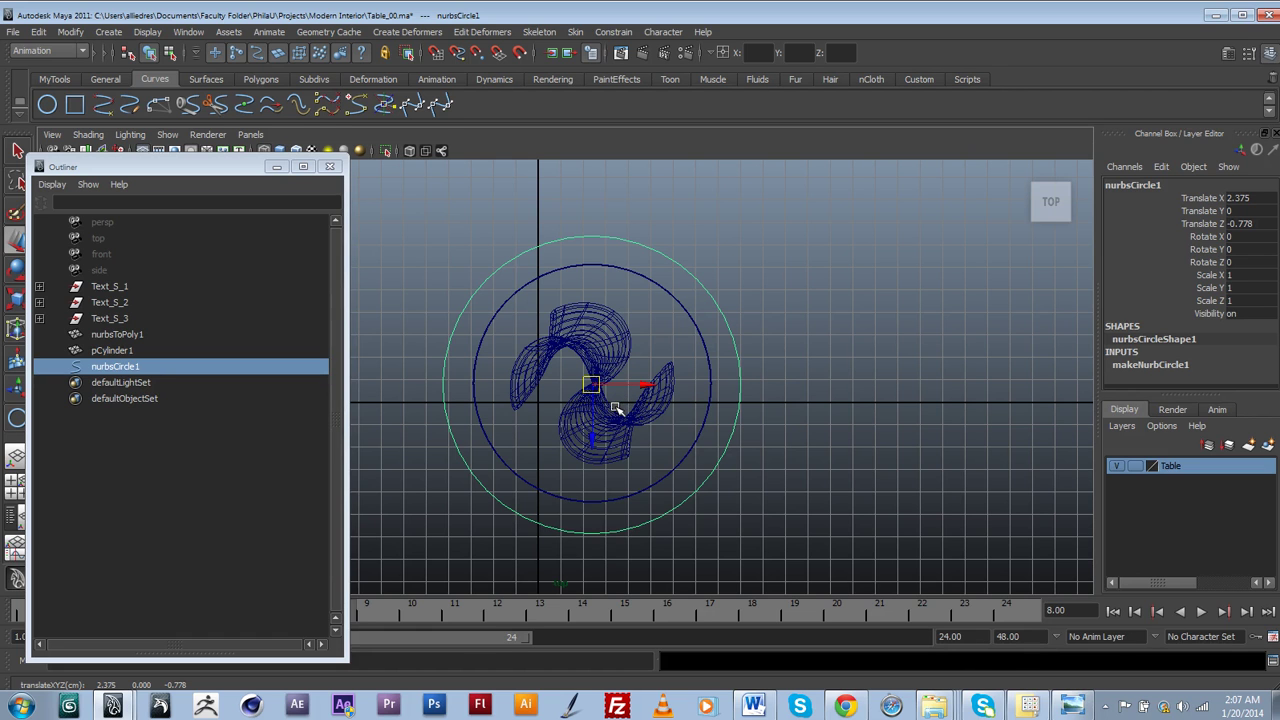
click(604, 415)
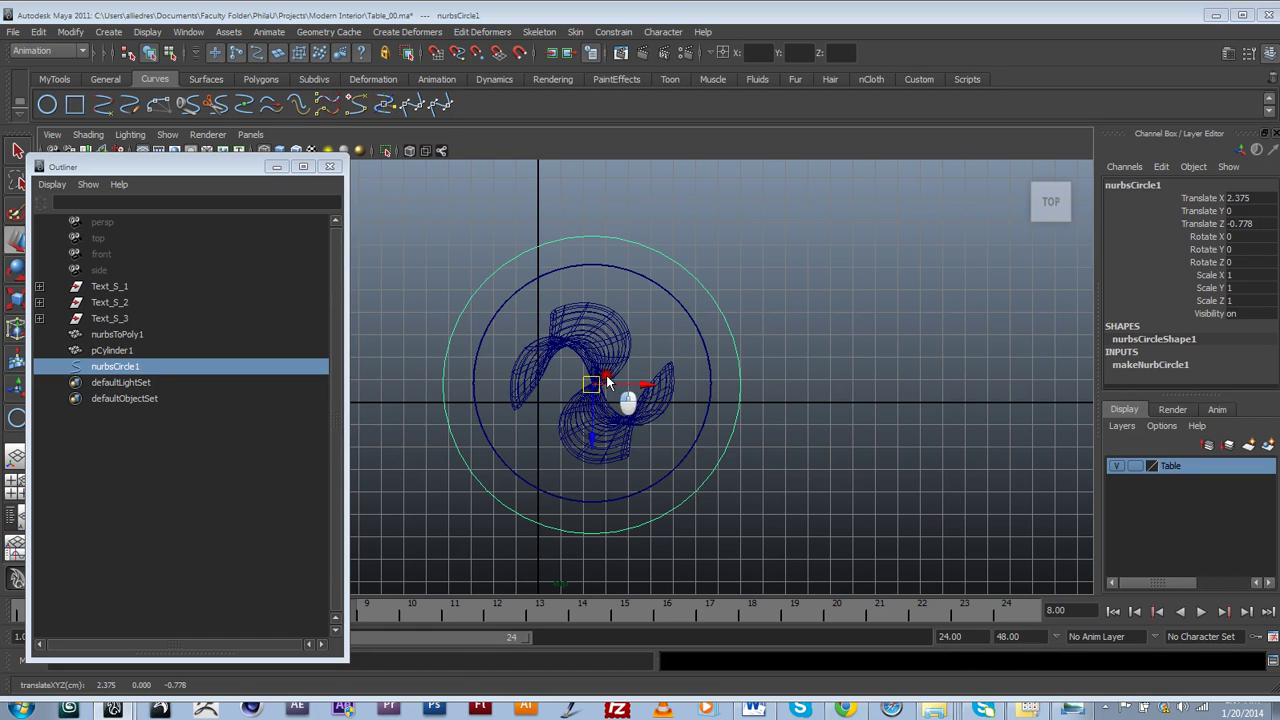
drag(606, 375, 606, 365)
alt+drag(668, 436, 642, 386)
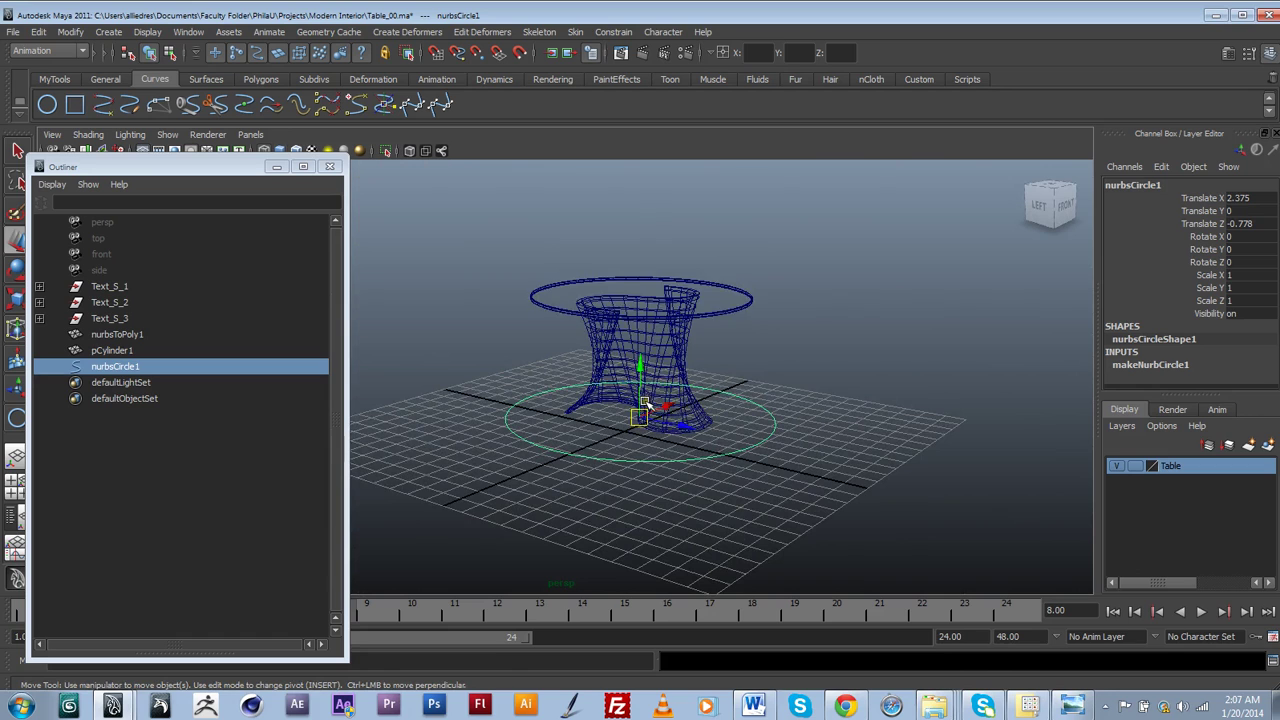
key(5)
mouse_move(749, 444)
alt+mouse_down()
mouse_move(752, 458)
mouse_move(756, 446)
alt+mouse_up()
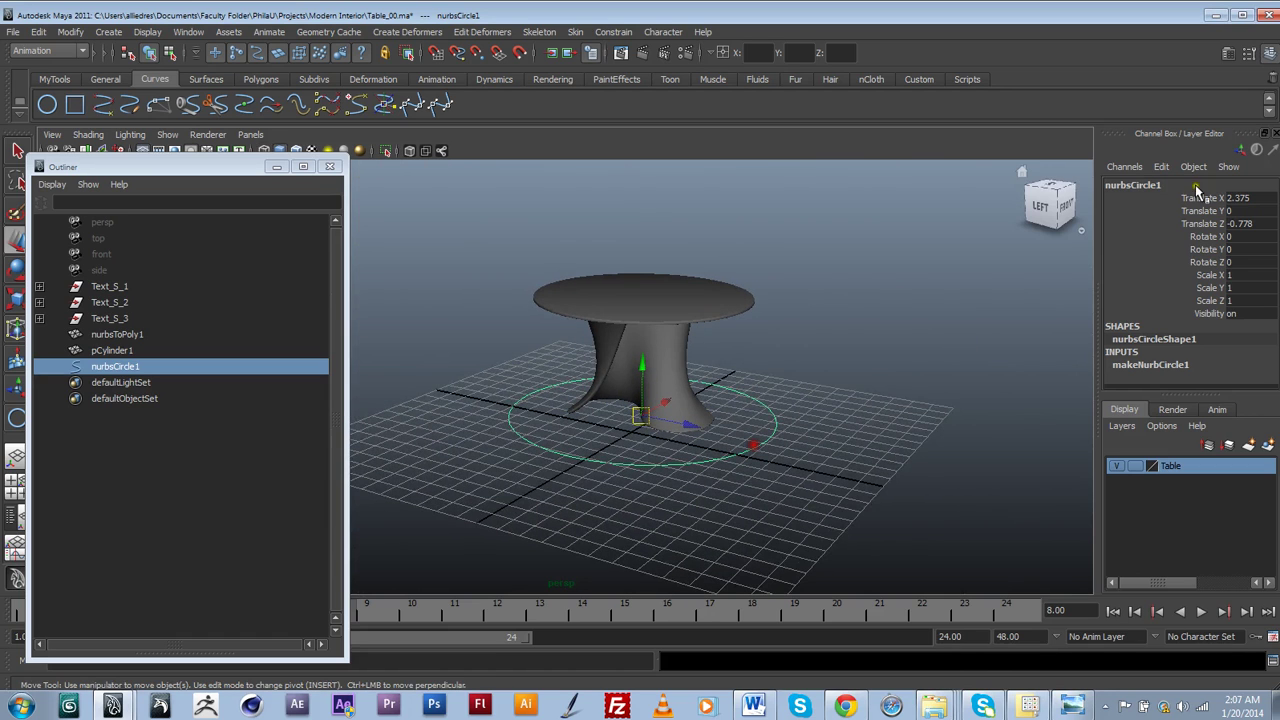
Rename the circle as CTRL_Table and deselect it.
double_click(1142, 187)
text(CTRL)
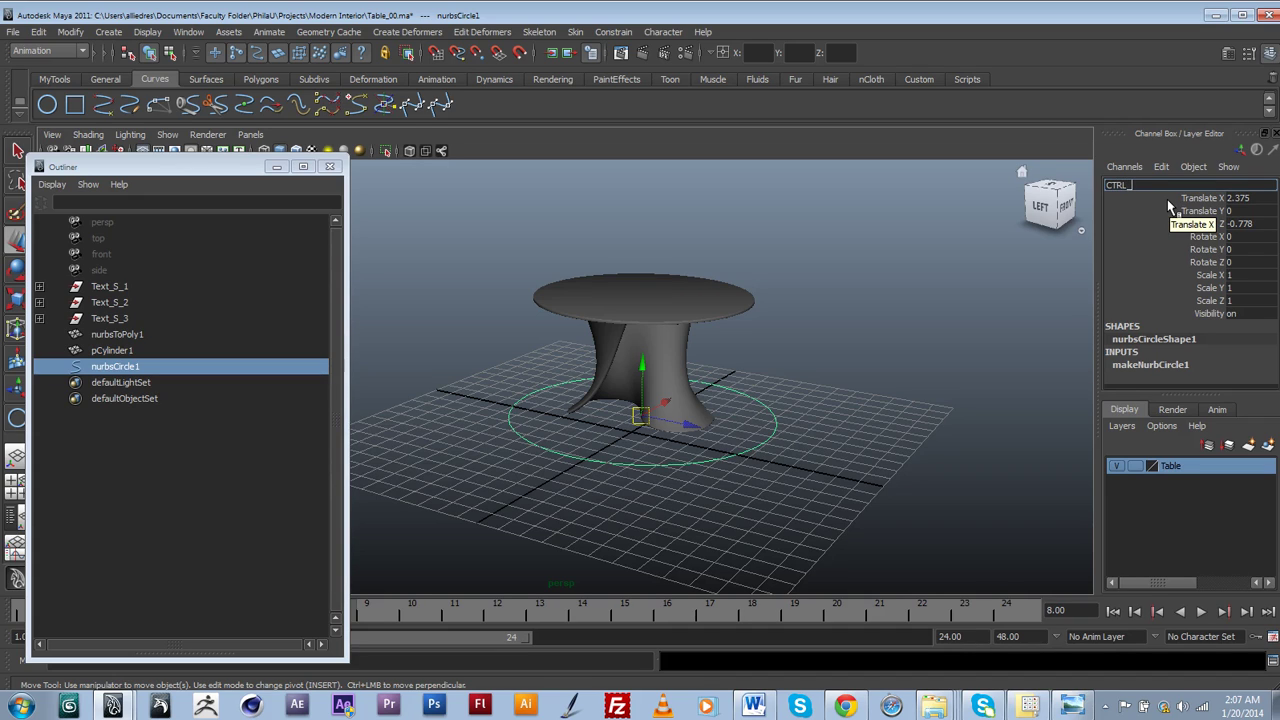
text(_Table)
key(Return)
click(976, 251)
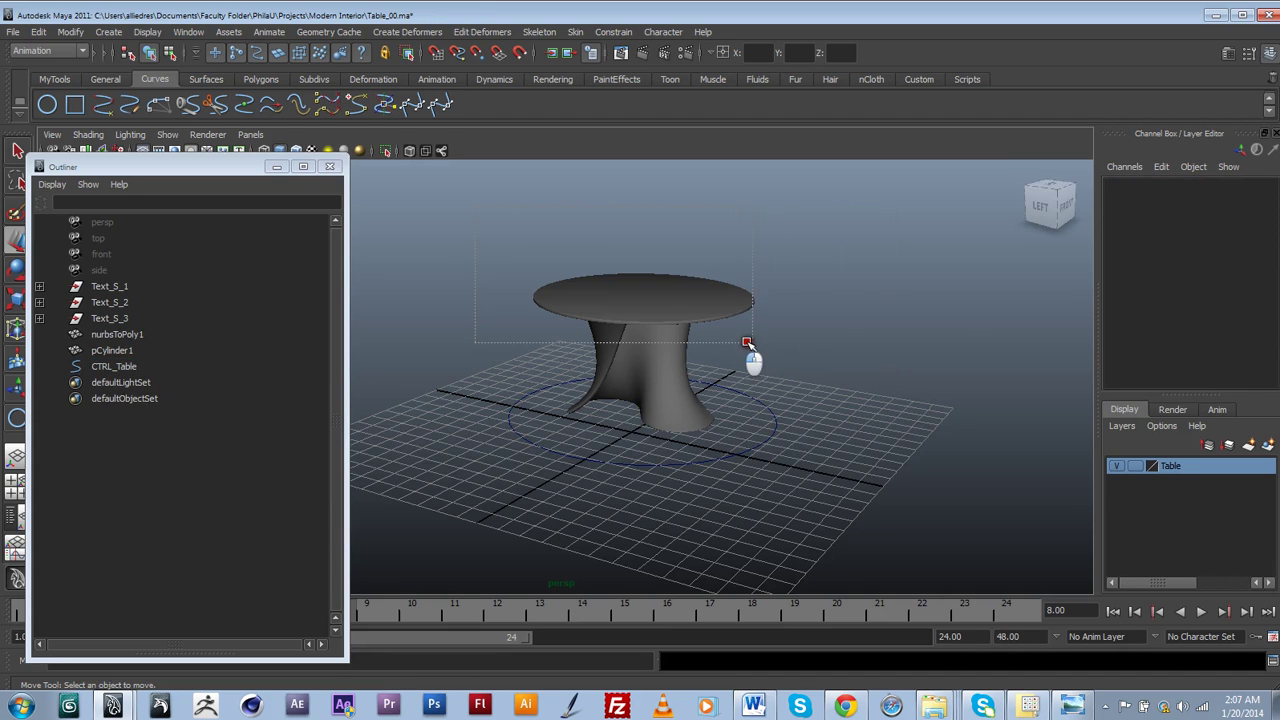
Parent the tabletop and the base under the CTRL_Table circle, and select the control with its children.
drag(762, 345, 538, 407)
middle_drag(110, 349, 121, 372)
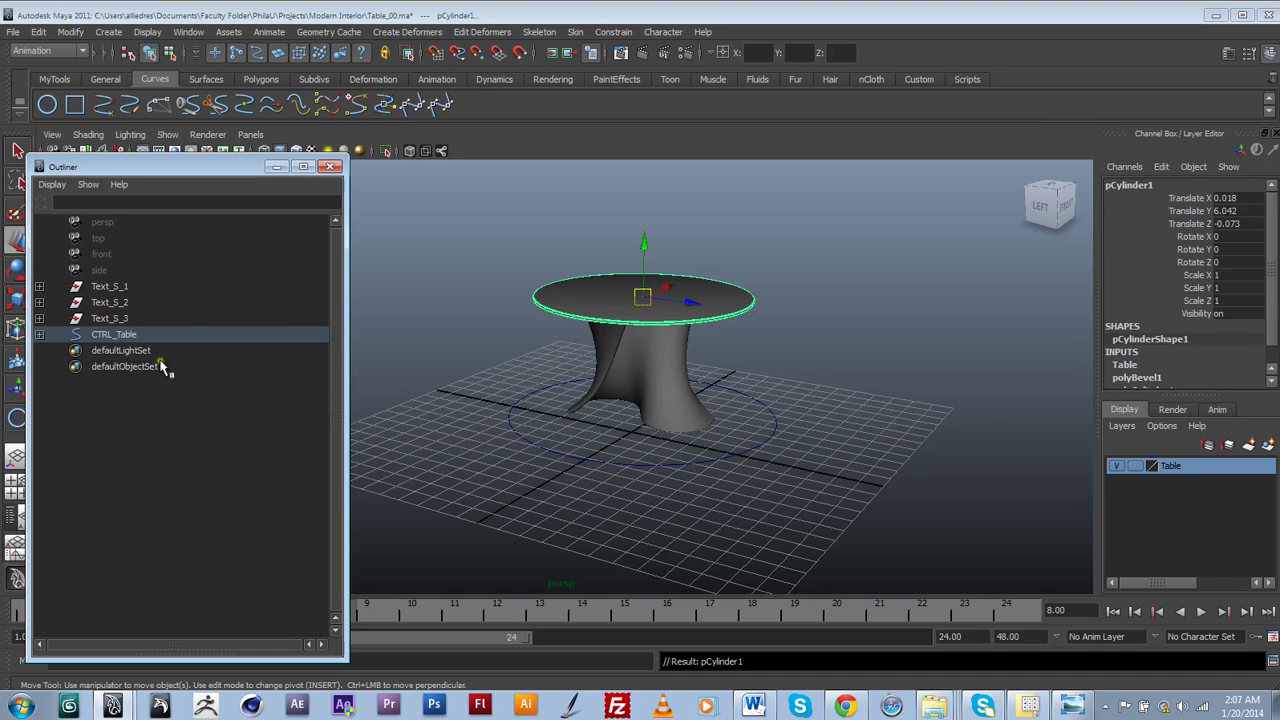
click(497, 420)
click(509, 420)
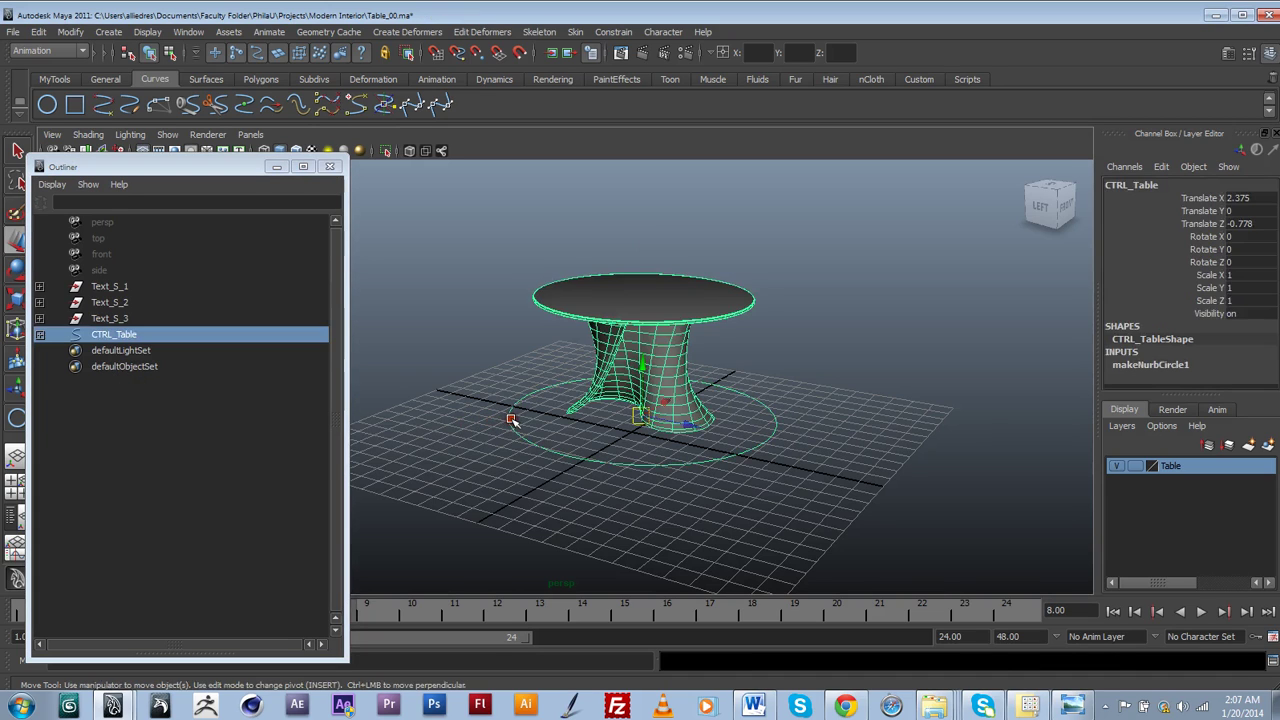
Freeze the transformations of CTRL_Table and deselect it.
click(70, 31)
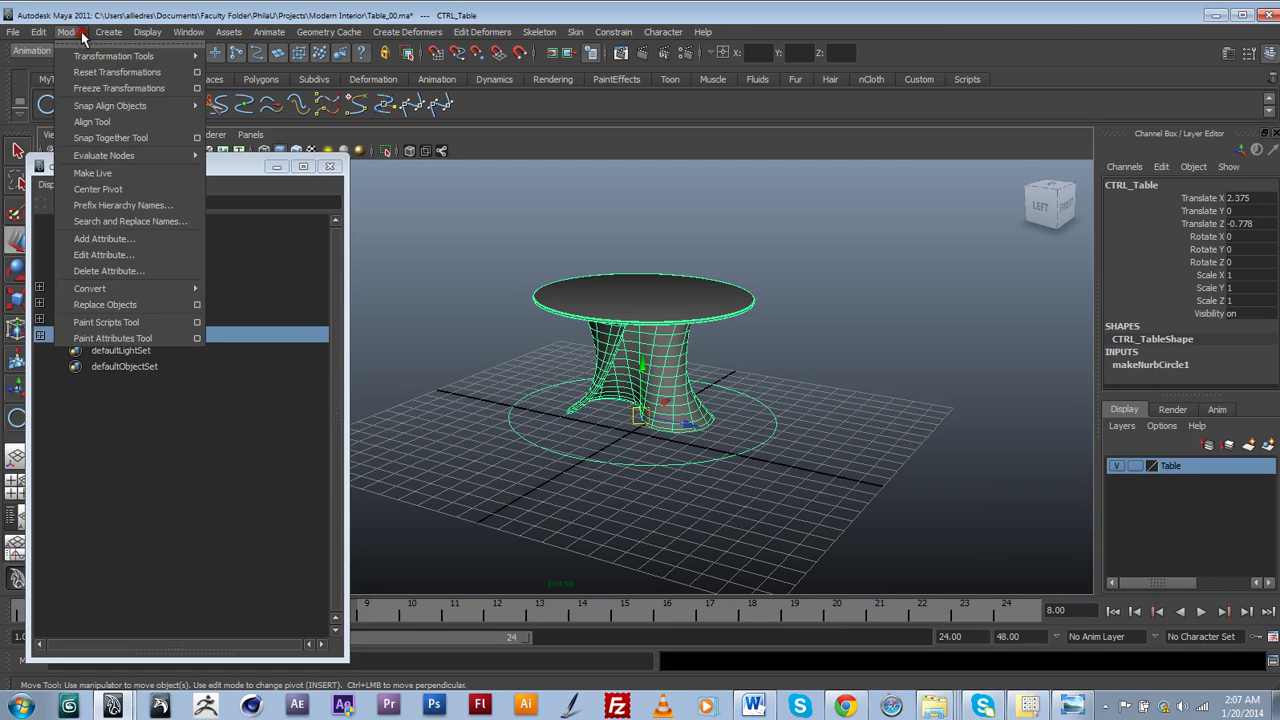
click(115, 89)
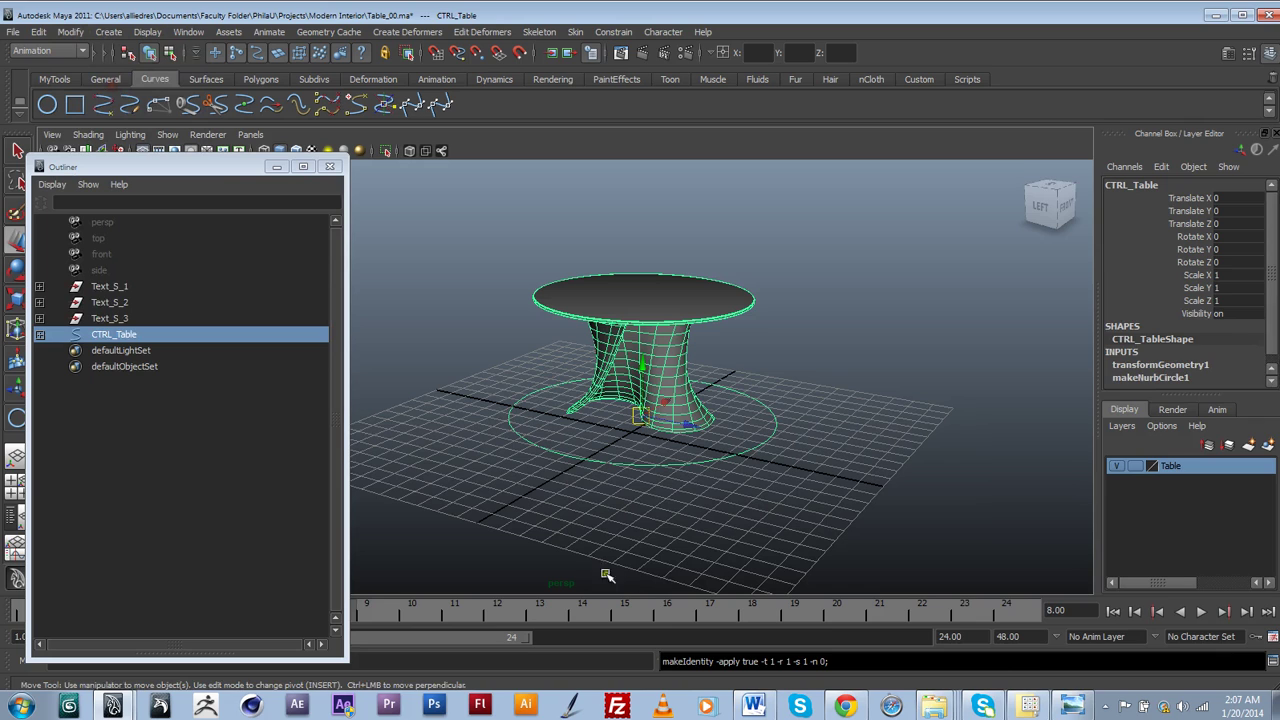
click(714, 446)
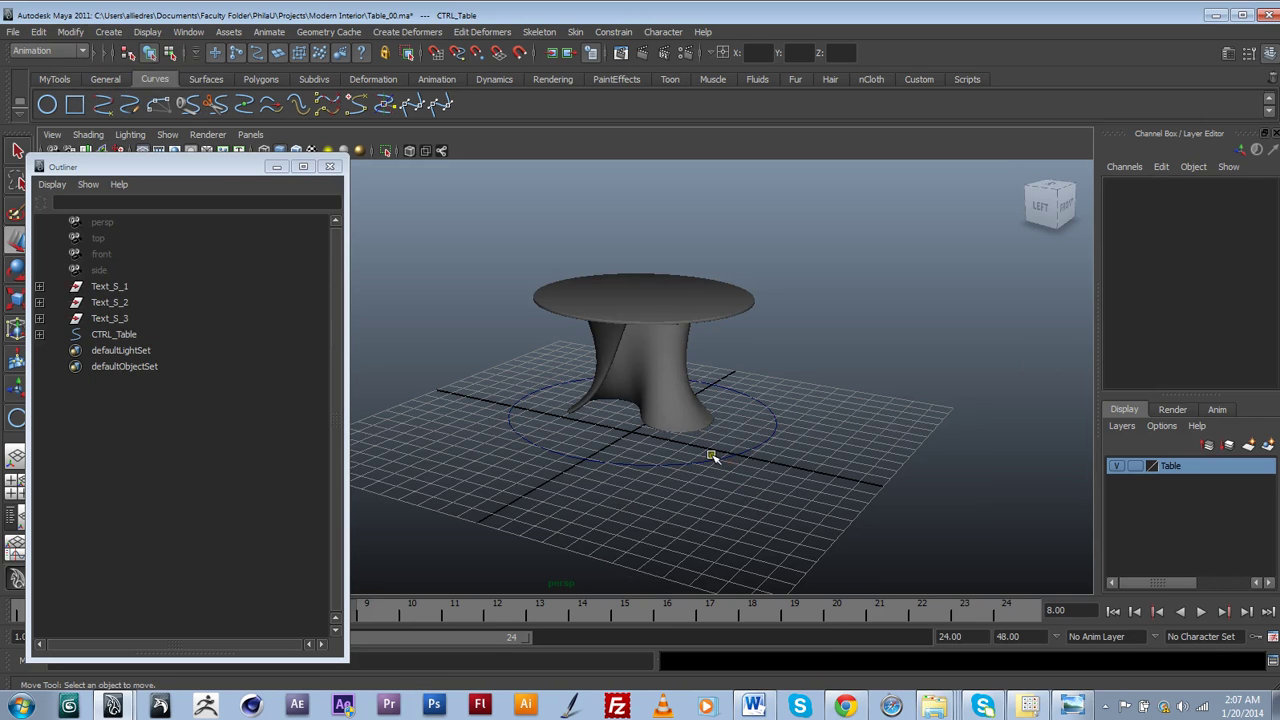
Try moving the table across the grid by its CTRL_Table control, and reset Translate X and Translate Z to 0.
click(714, 458)
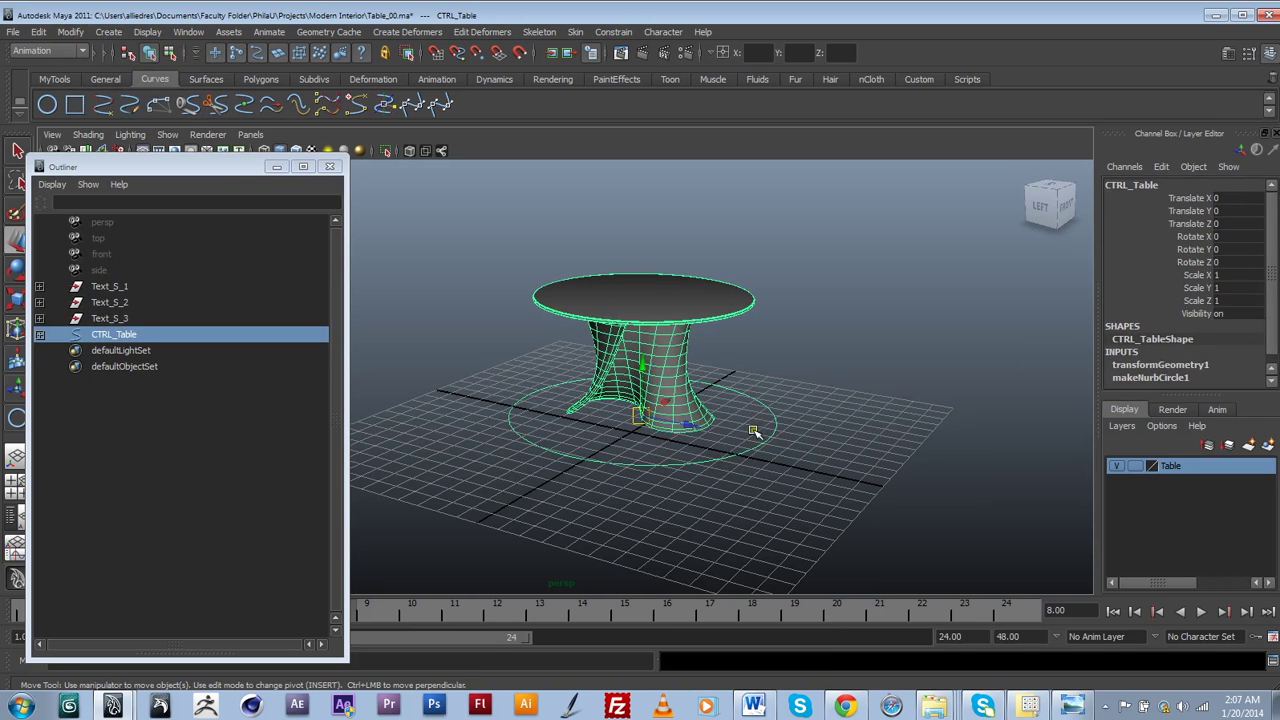
alt+drag(754, 429, 707, 390)
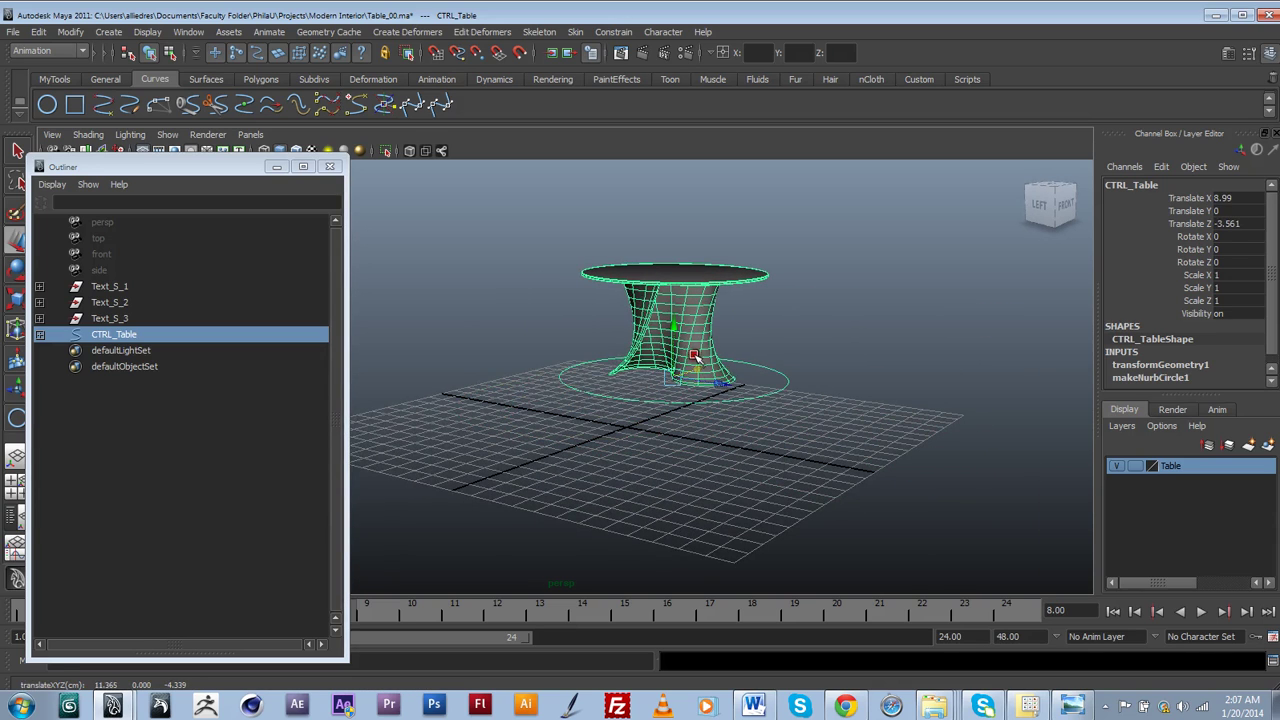
double_click(1225, 198)
text(0)
double_click(1228, 224)
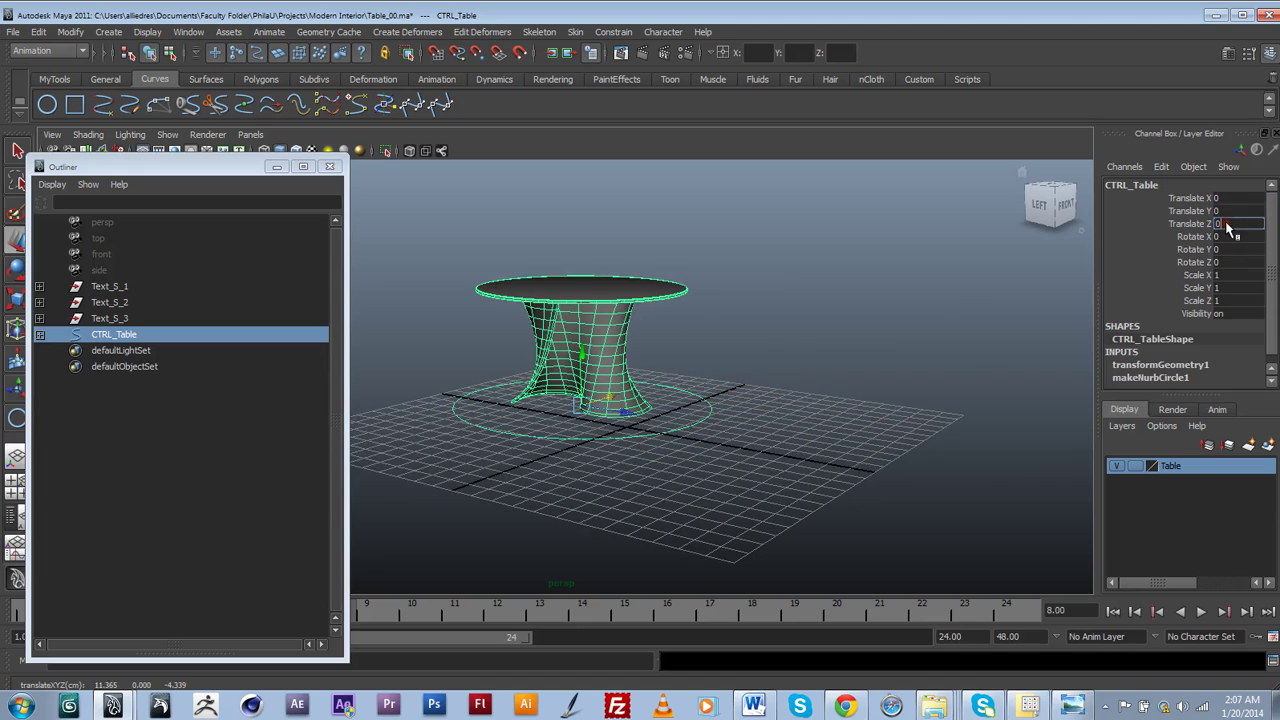
text(0)
key(Return)
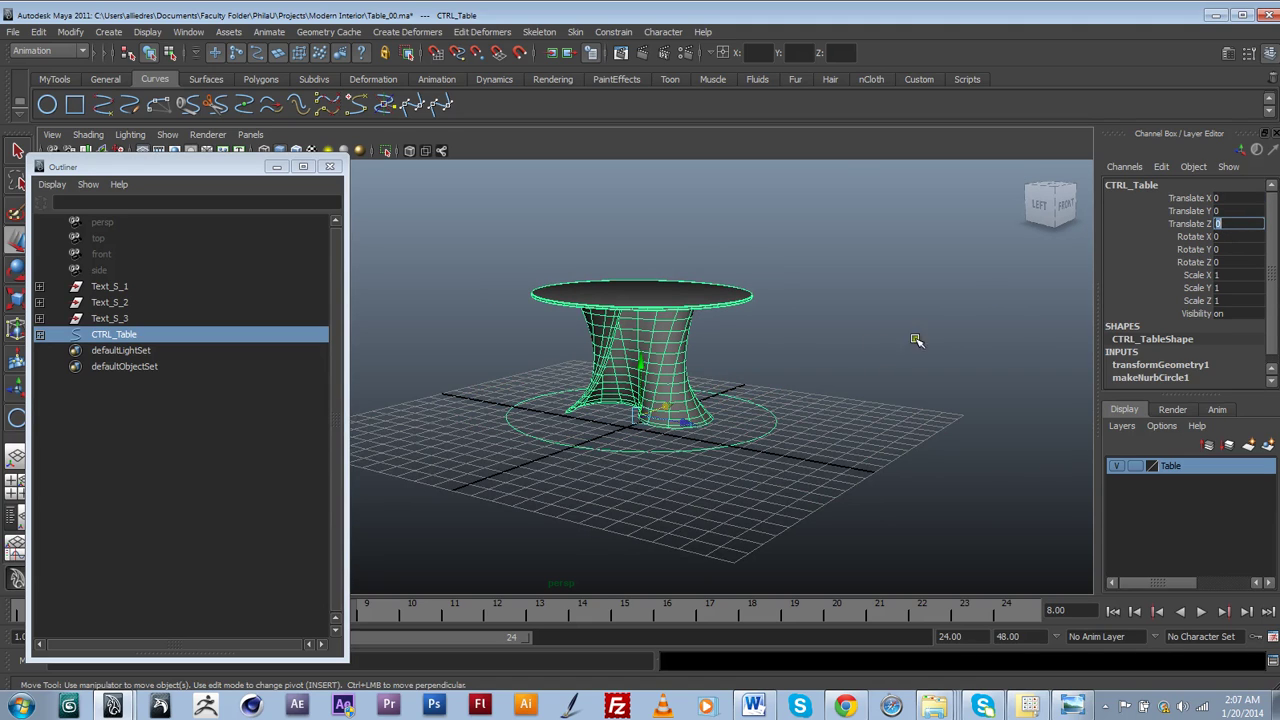
Try scaling the table uniformly to about 0.974 by its control, undo the scaling and return to the Move tool.
drag(100, 166, 208, 169)
click(17, 298)
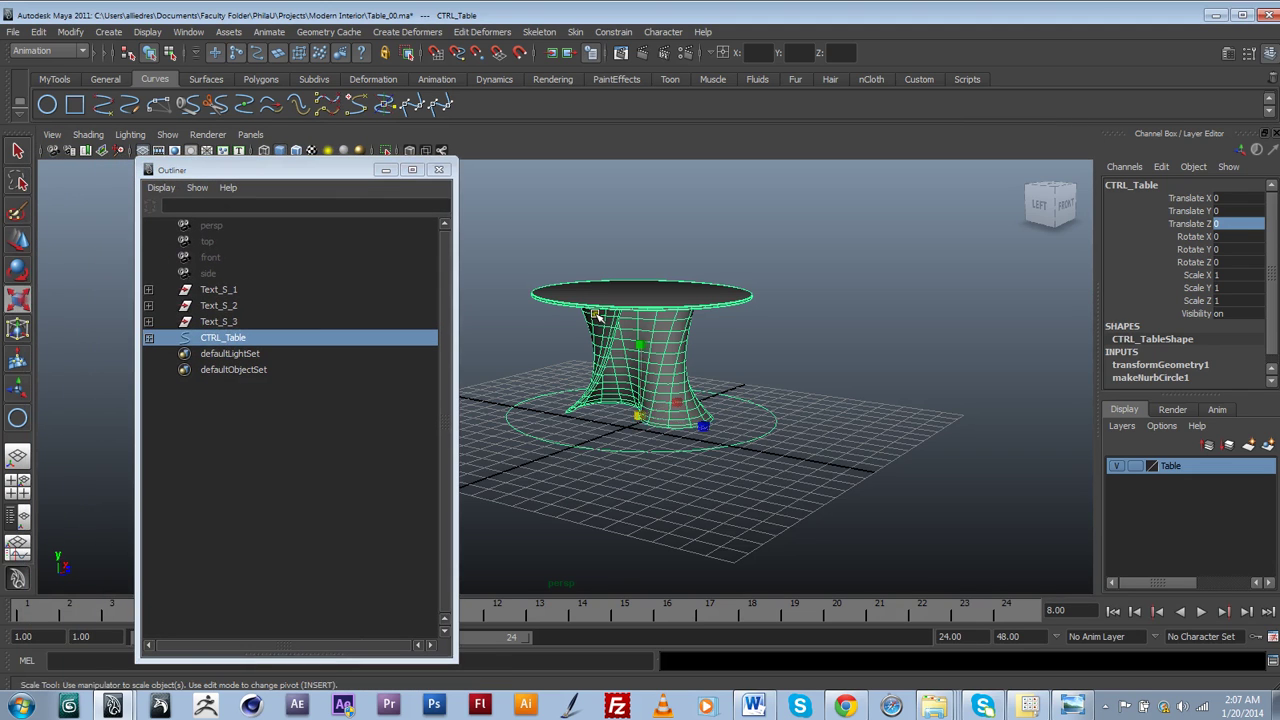
mouse_move(641, 420)
mouse_down()
mouse_move(672, 417)
mouse_move(829, 78)
mouse_move(745, 292)
mouse_move(660, 428)
mouse_move(735, 255)
mouse_move(640, 368)
mouse_move(640, 400)
mouse_up()
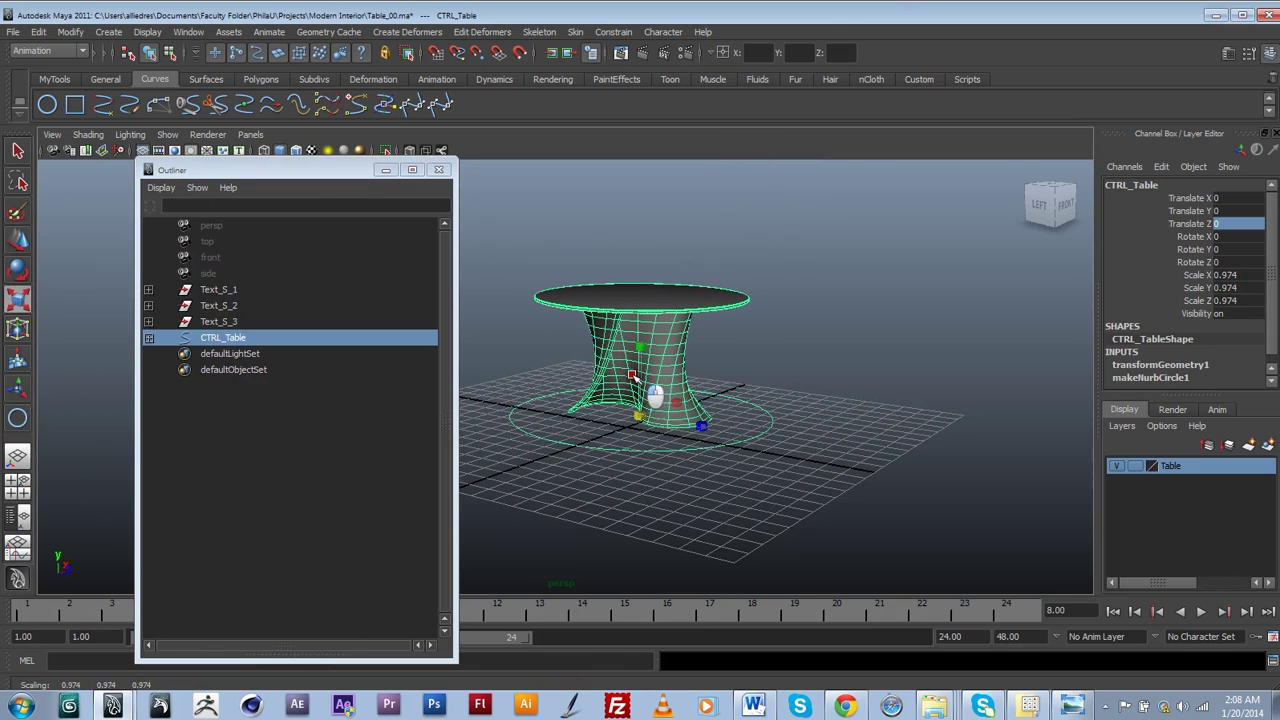
key(ctrl+z)
click(10, 244)
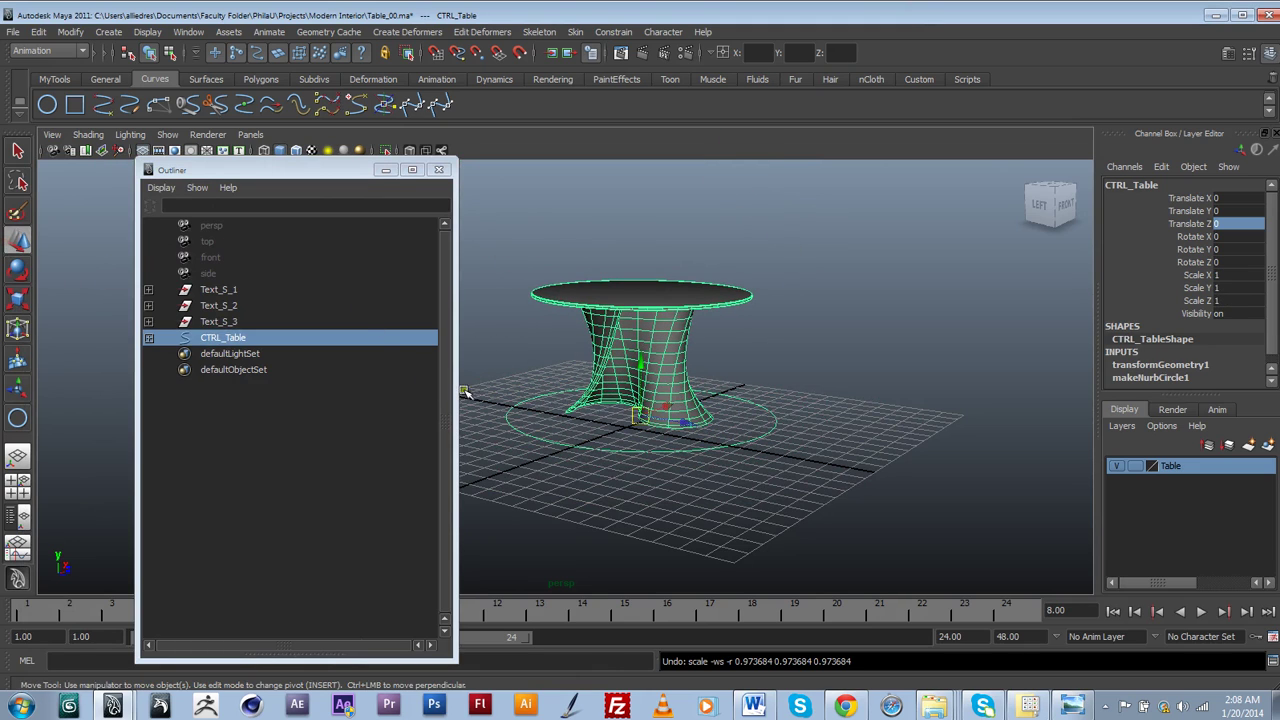
Toggle the Table layer's visibility off and on, and add the CTRL_Table control circle to that layer.
click(766, 340)
alt+drag(776, 469, 805, 449)
click(1114, 466)
click(1117, 467)
click(775, 438)
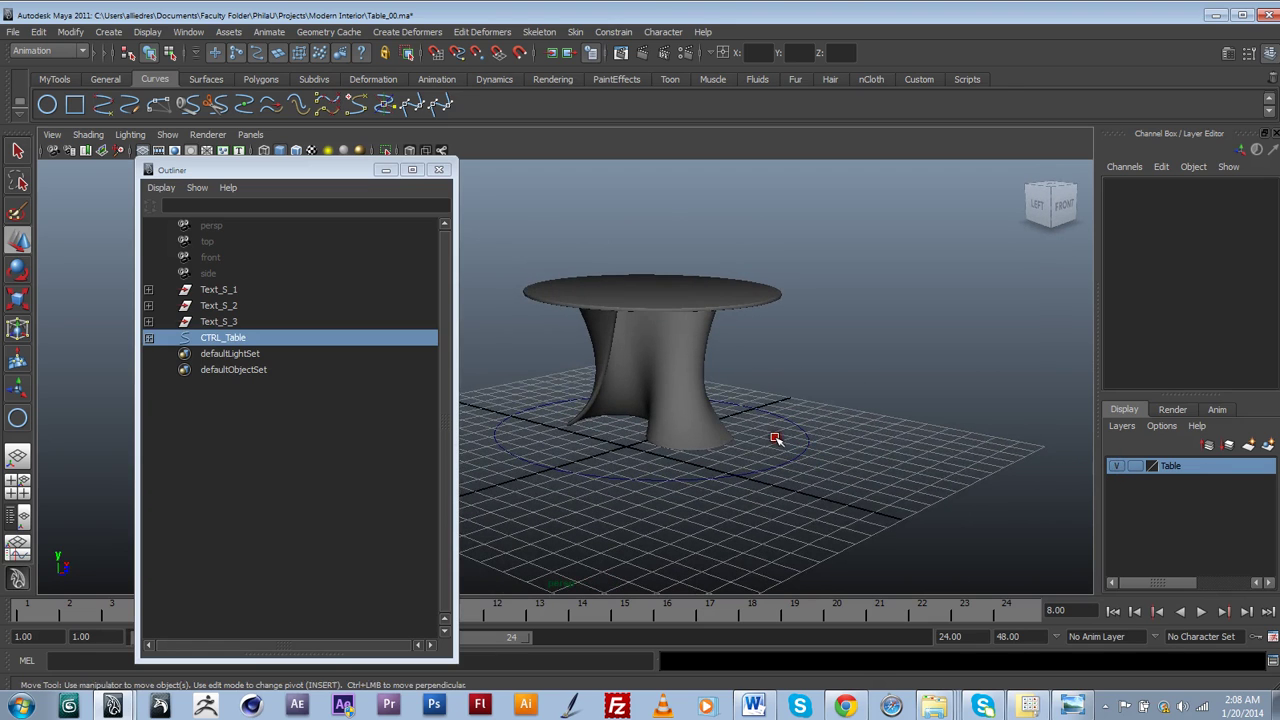
right_click(1205, 481)
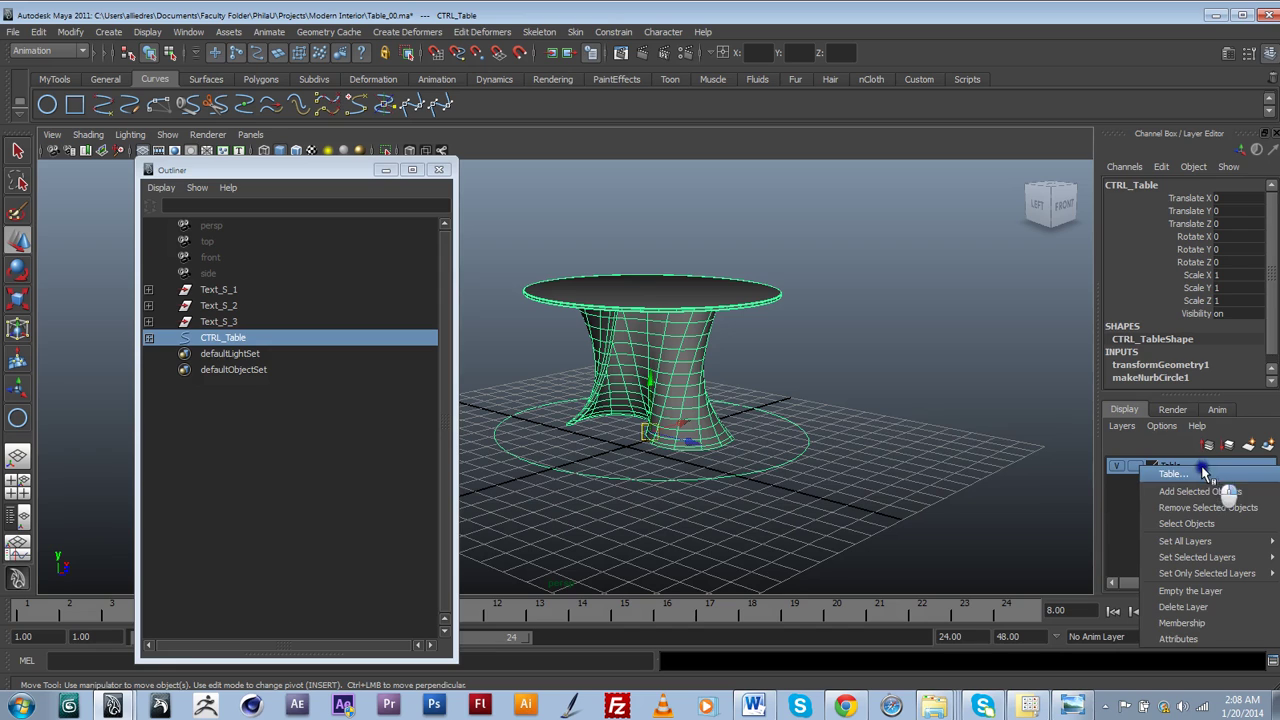
click(828, 462)
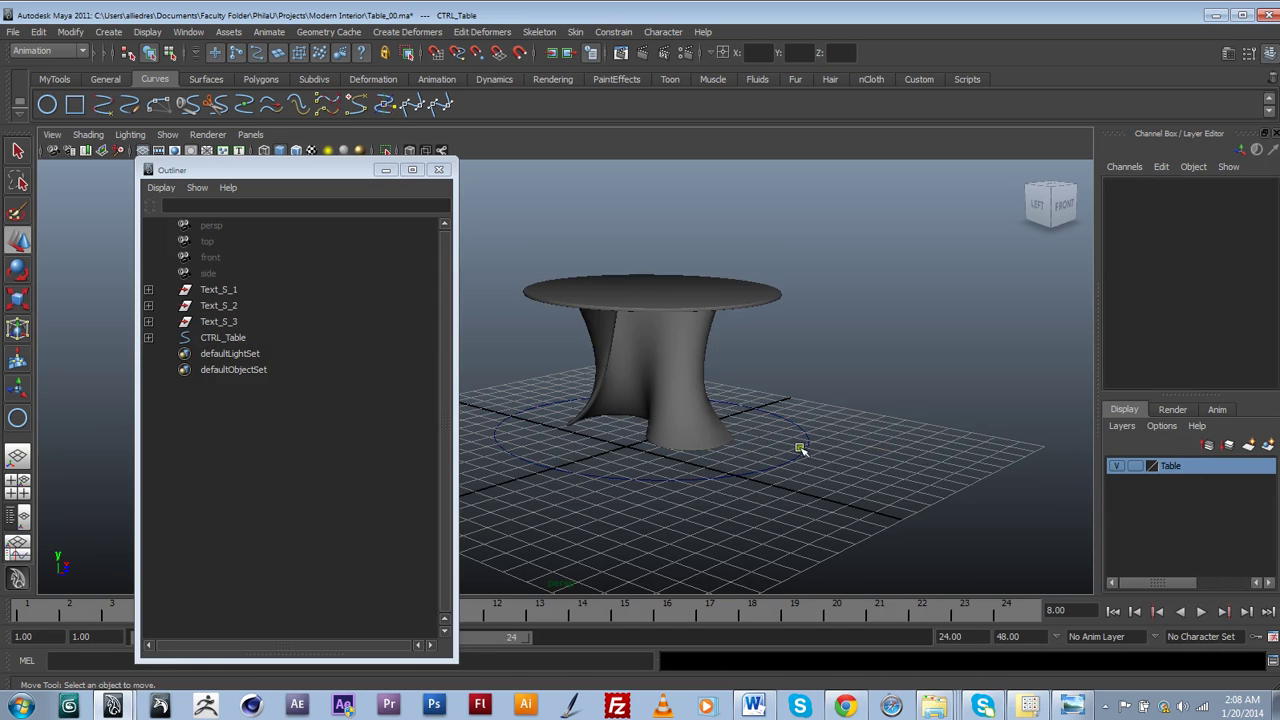
Close the Outliner and examine the table's twisted base and top from several sides and from below.
alt+drag(1079, 477, 882, 481)
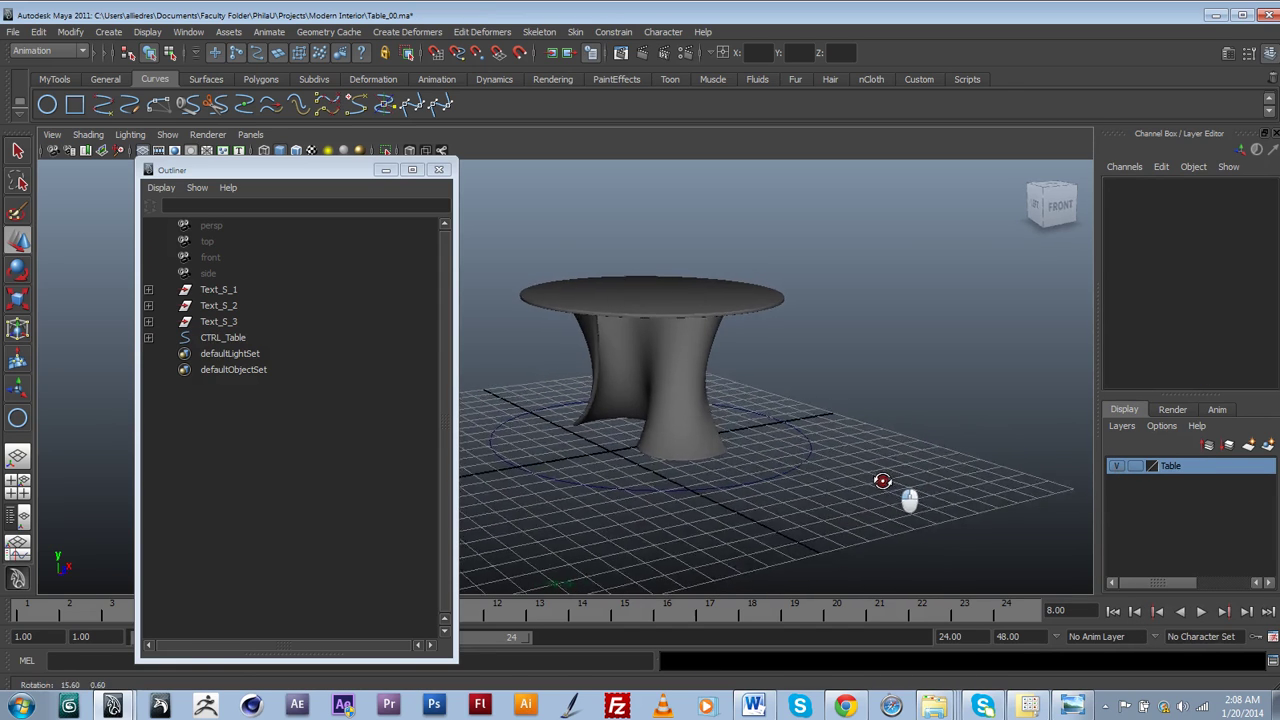
click(443, 172)
alt+drag(600, 357, 691, 425)
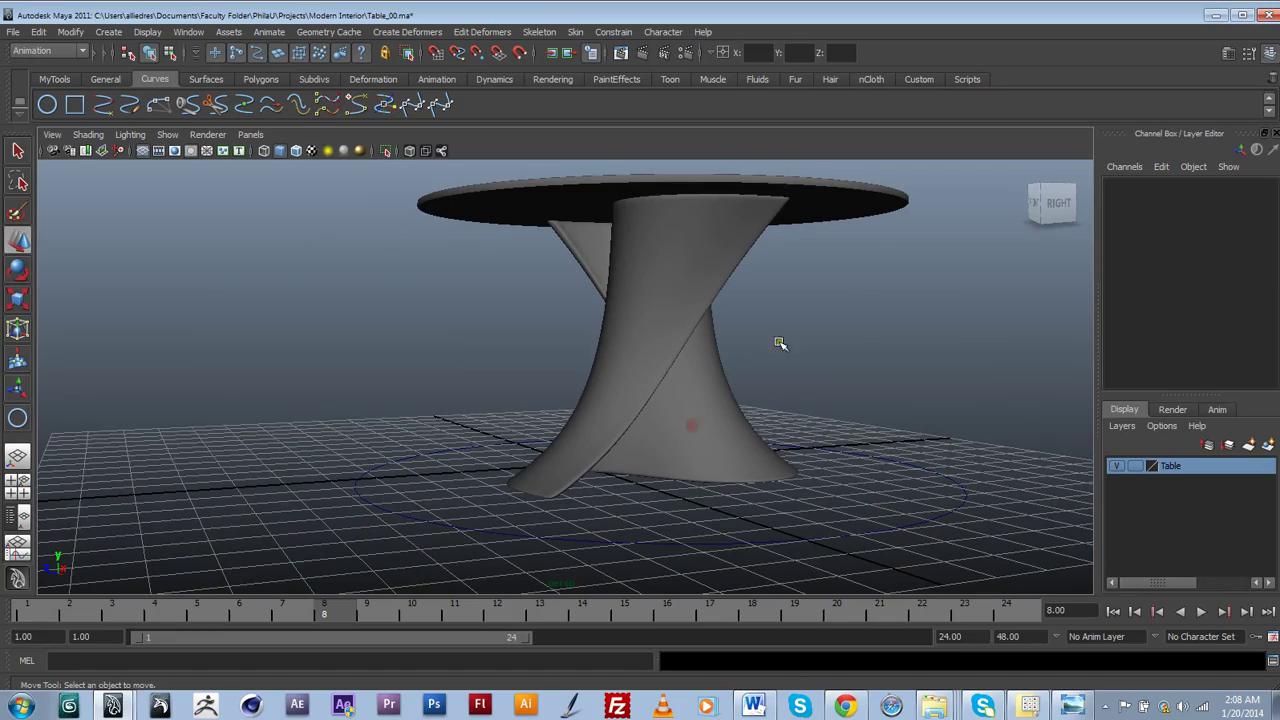
alt+drag(782, 441, 691, 415)
alt+drag(640, 376, 511, 436)
alt+drag(404, 402, 523, 380)
alt+right_drag(523, 380, 583, 426)
mouse_move(583, 426)
alt+mouse_down()
mouse_move(603, 434)
mouse_move(590, 430)
alt+mouse_up()
alt+right_drag(590, 430, 569, 429)
alt+drag(568, 428, 481, 438)
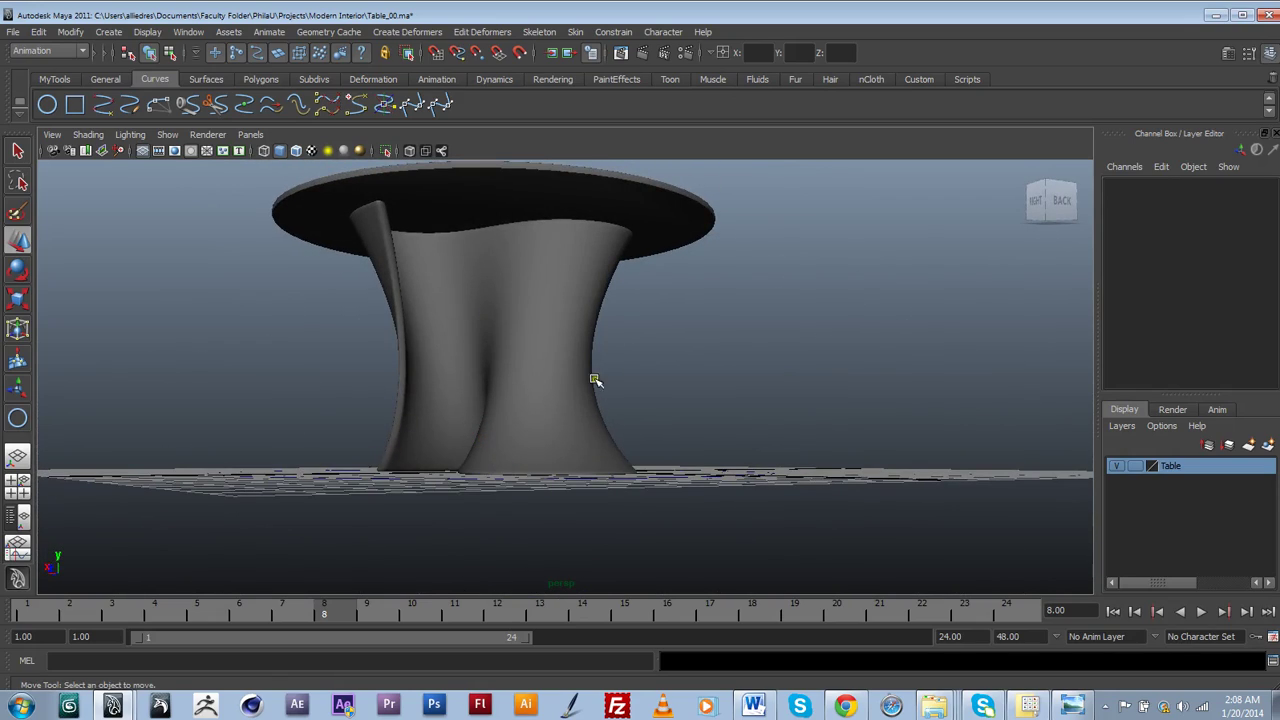
alt+drag(594, 380, 600, 410)
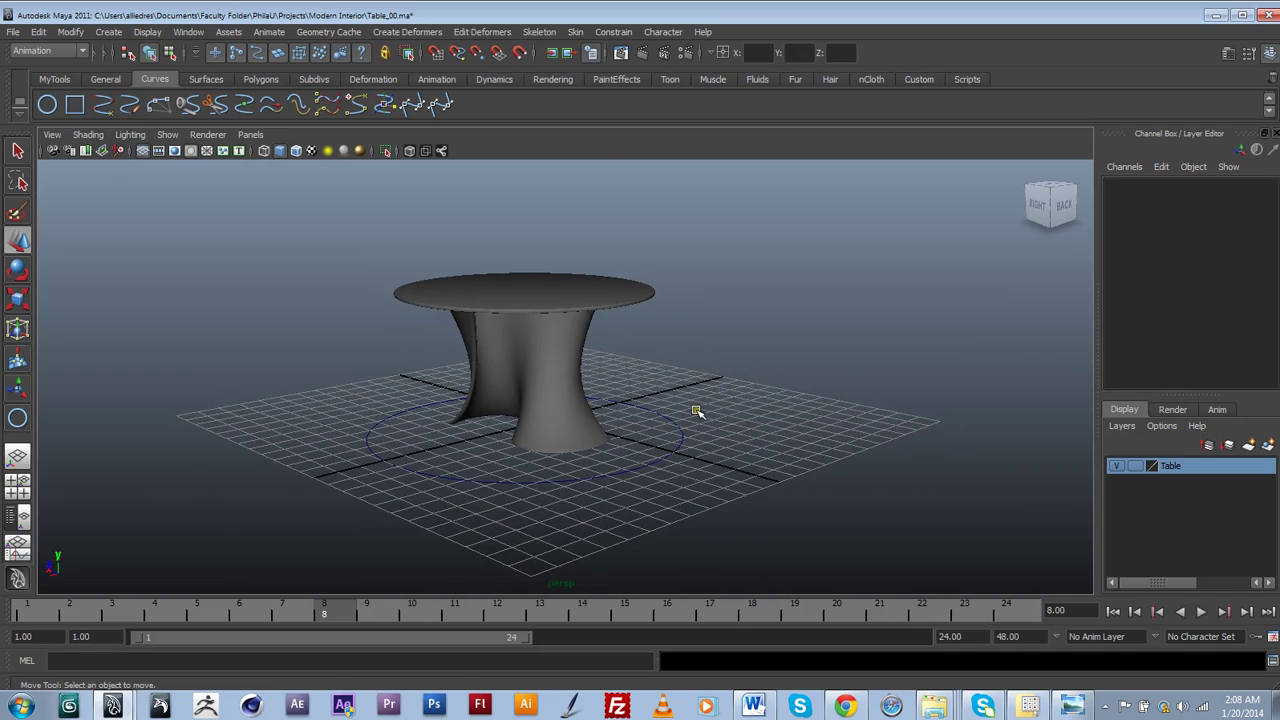
Select the whole table through CTRL_Table in the Outliner and close the Outliner again.
click(673, 432)
click(634, 475)
alt+drag(688, 507, 657, 500)
alt+middle_drag(657, 500, 647, 507)
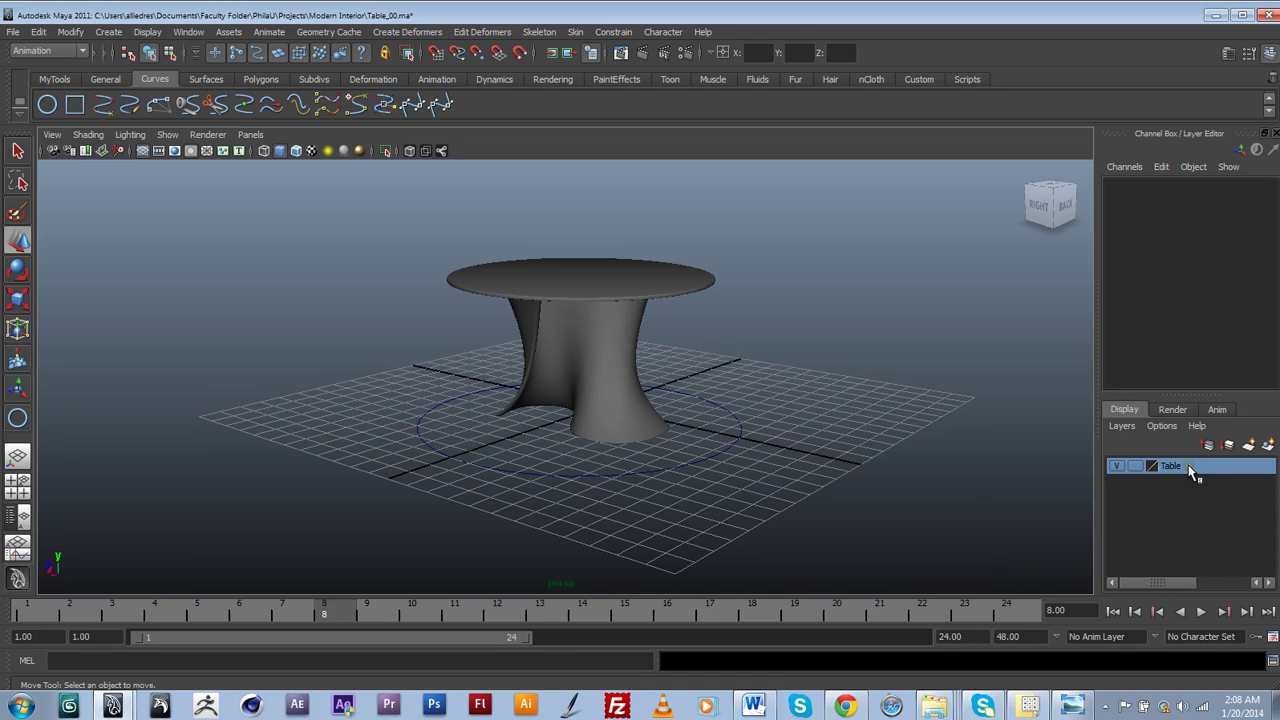
click(224, 338)
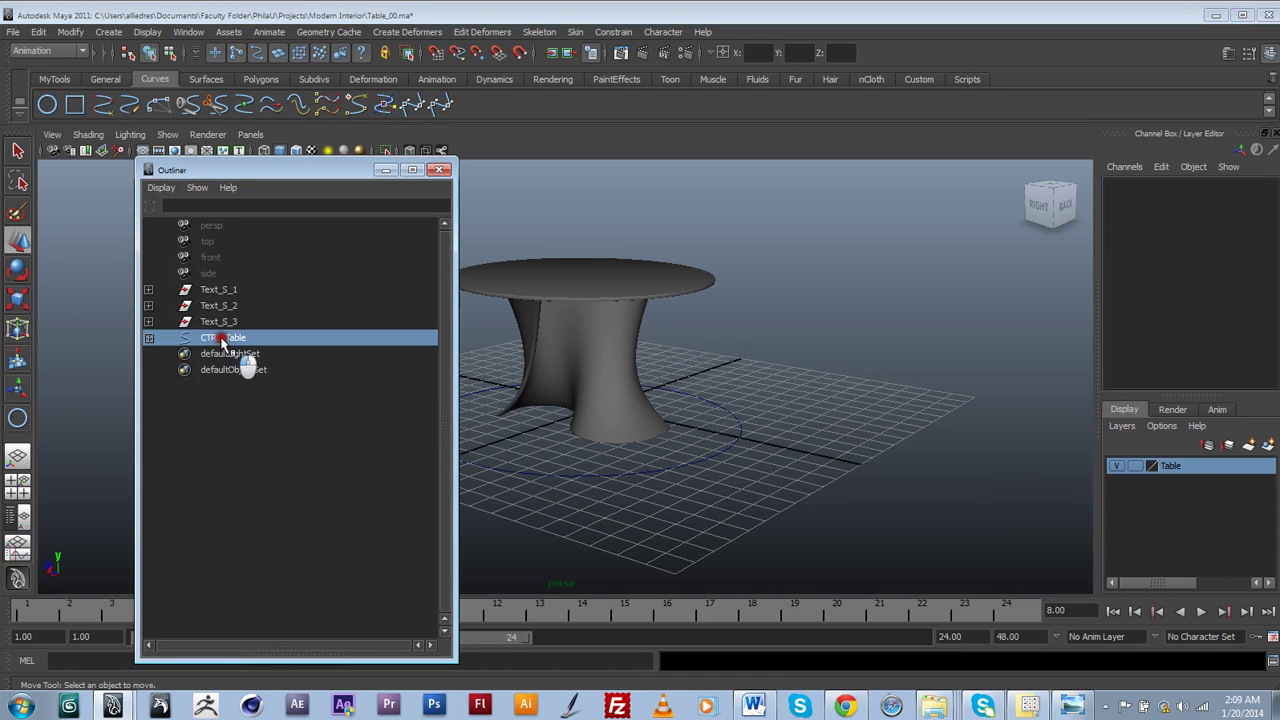
click(440, 171)
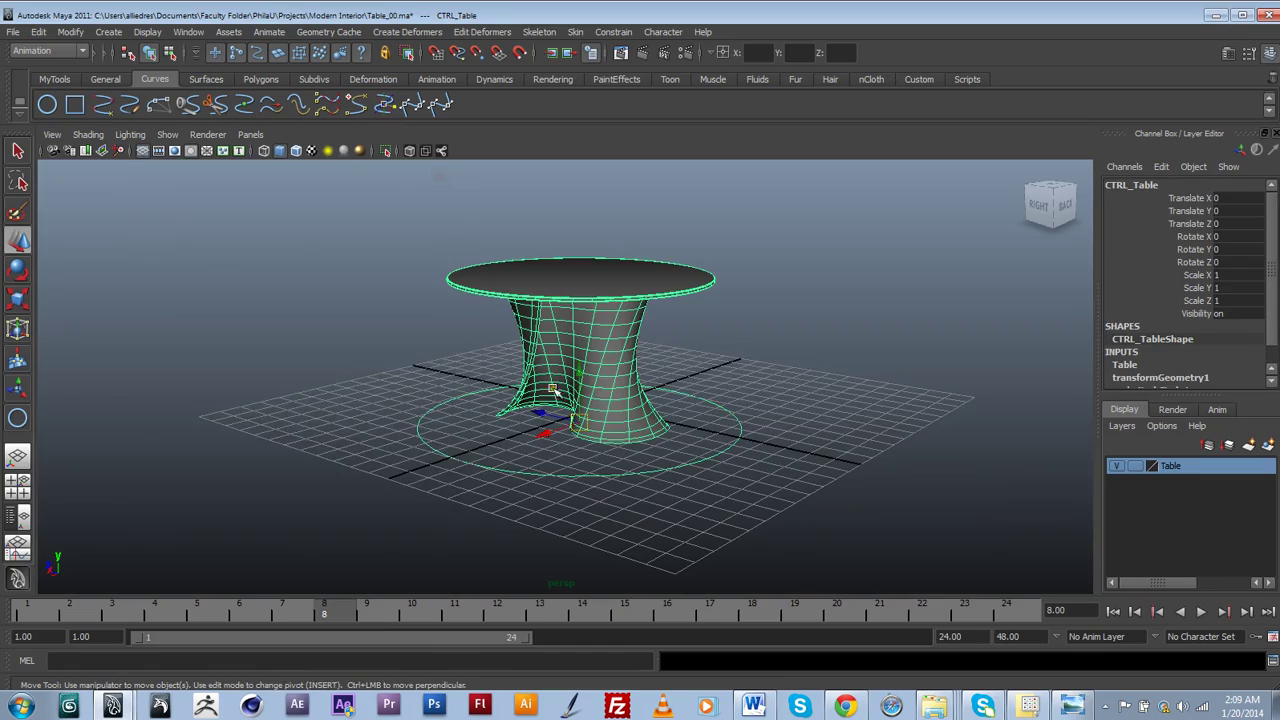
alt+drag(632, 414, 640, 471)
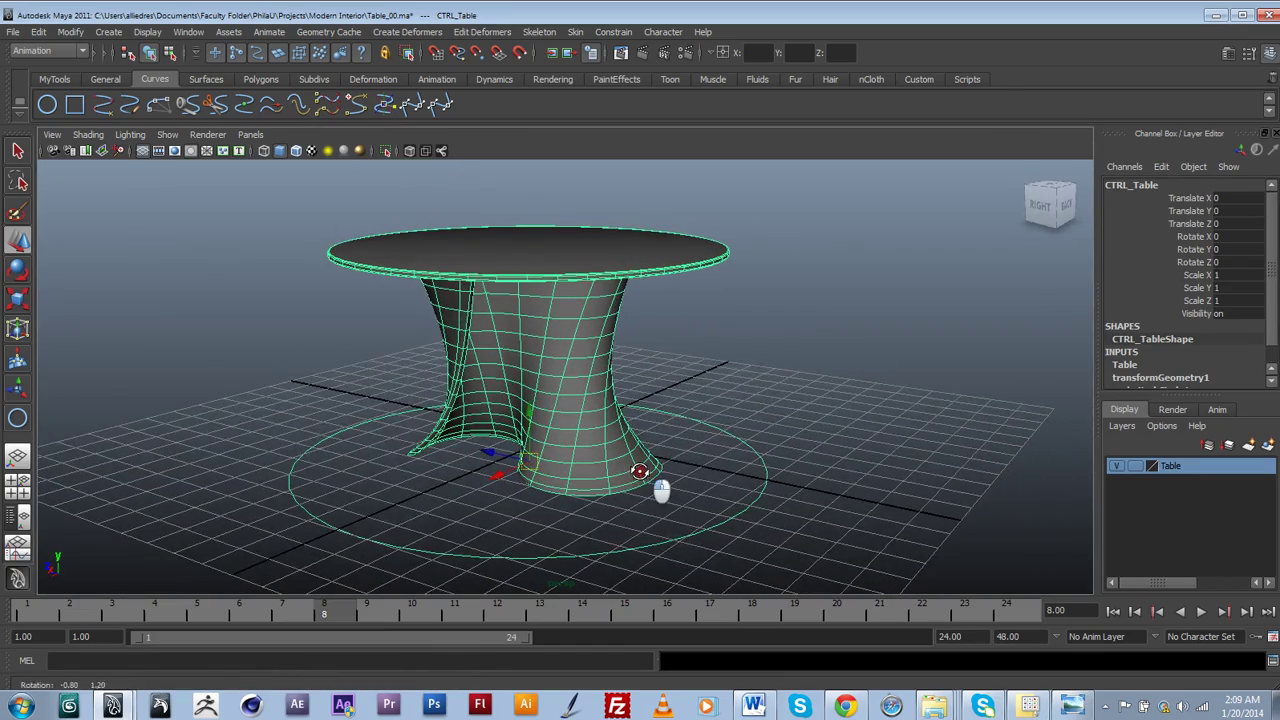